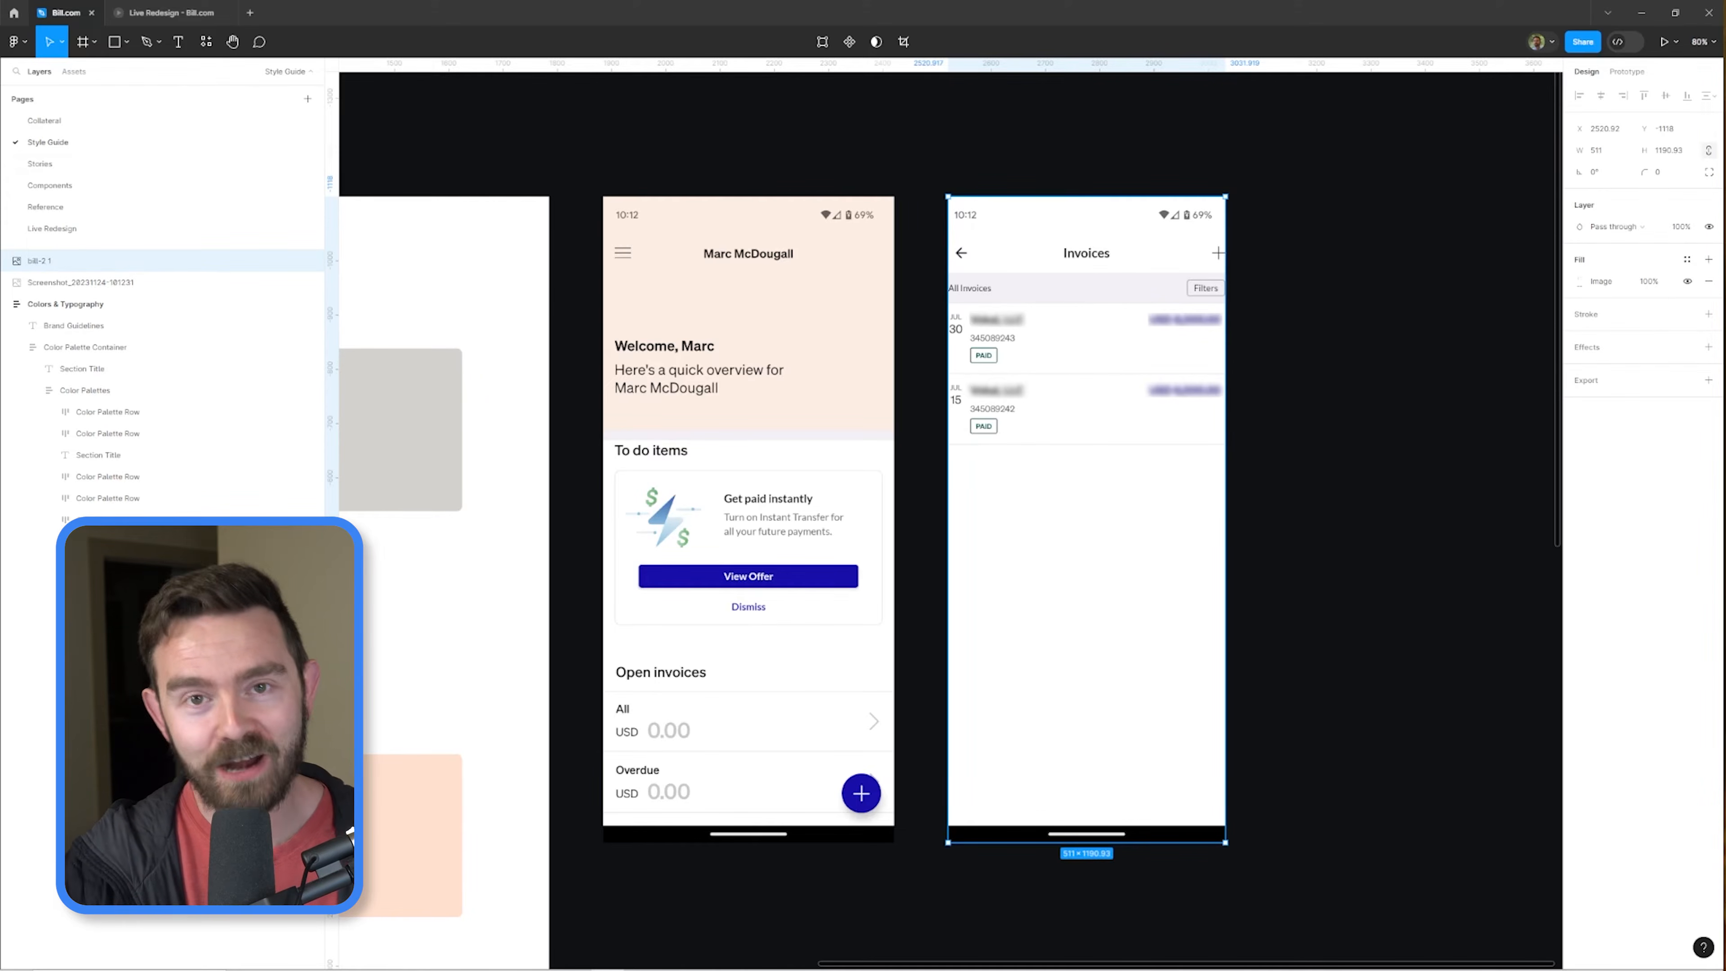
# Step: Examine the existing dashboard and invoices screenshots alongside the brand guidelines' colour palettes and type styles
pyautogui.click(738, 340)
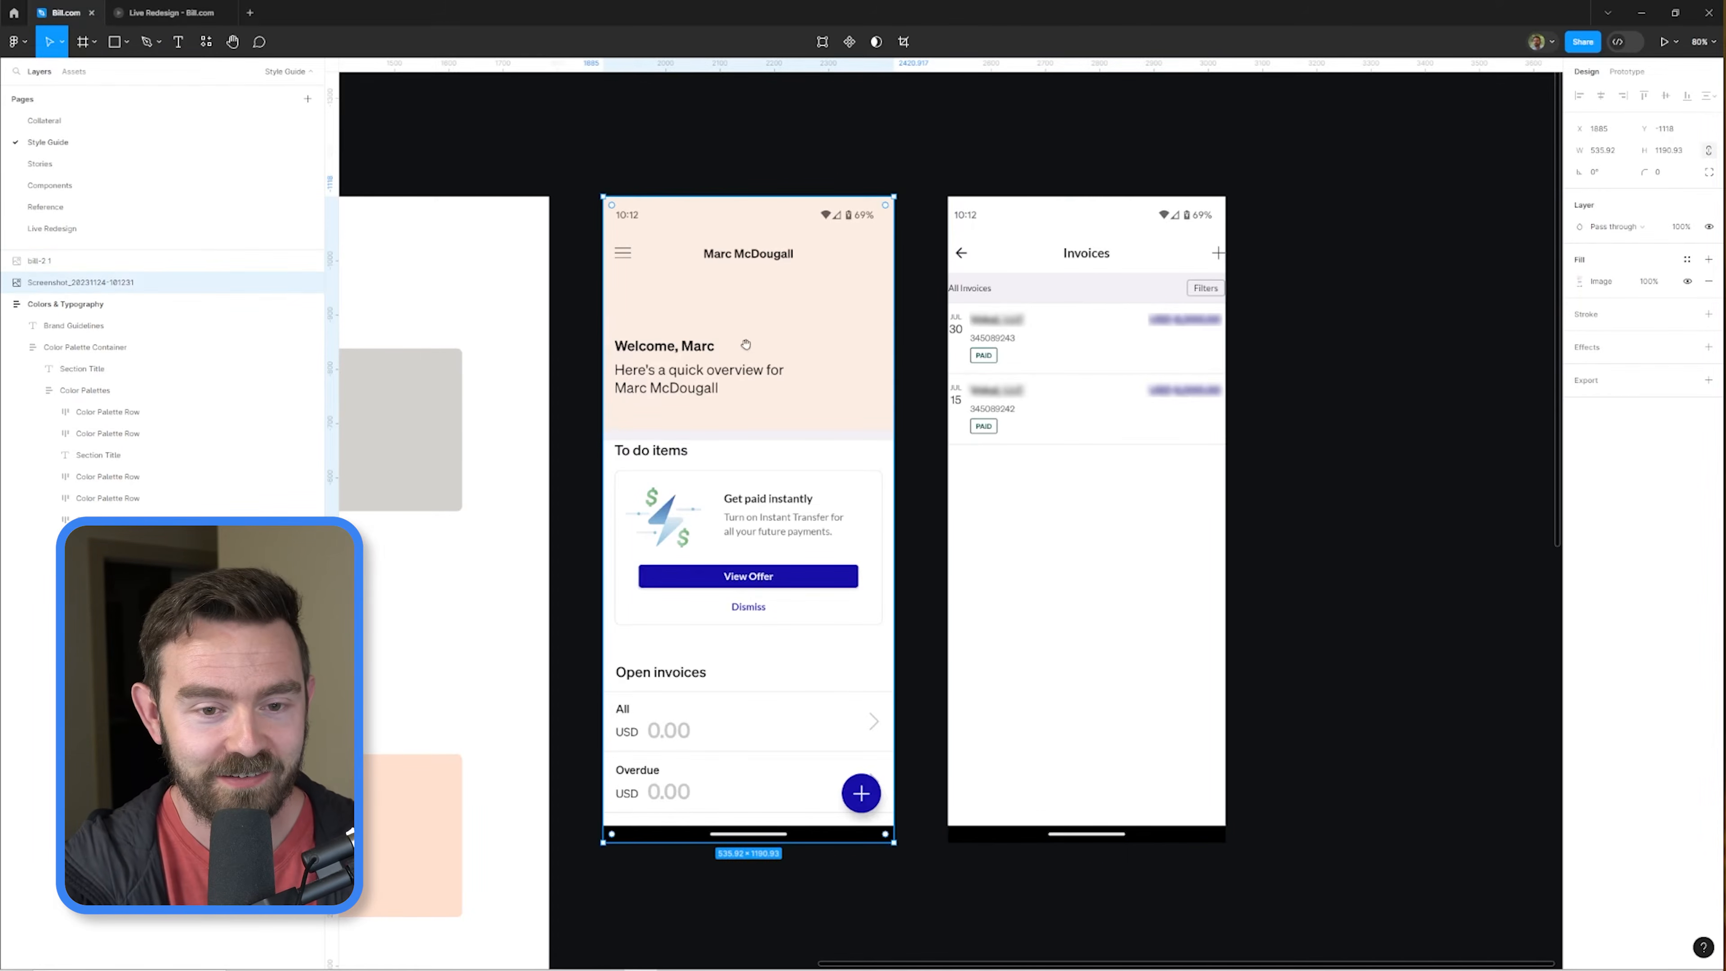
pyautogui.scroll(5, 860, 399)
pyautogui.scroll(-3, 860, 400)
pyautogui.moveTo(836, 360); pyautogui.dragTo(920, 366)
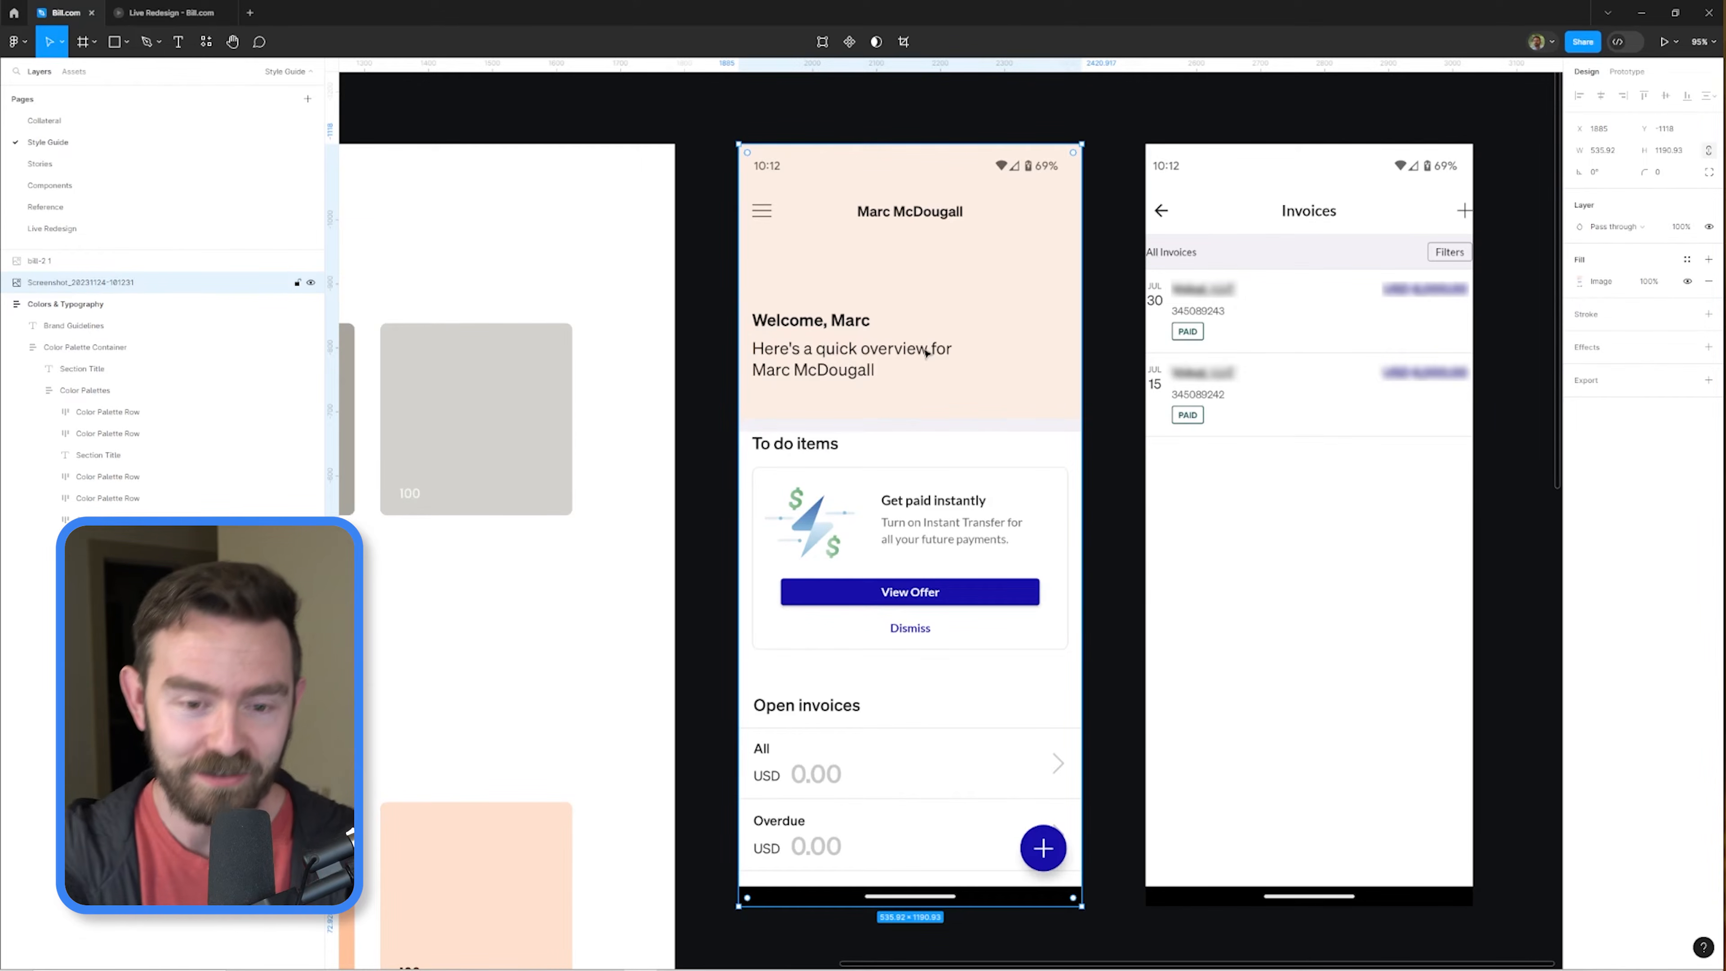
pyautogui.scroll(-1, 925, 612)
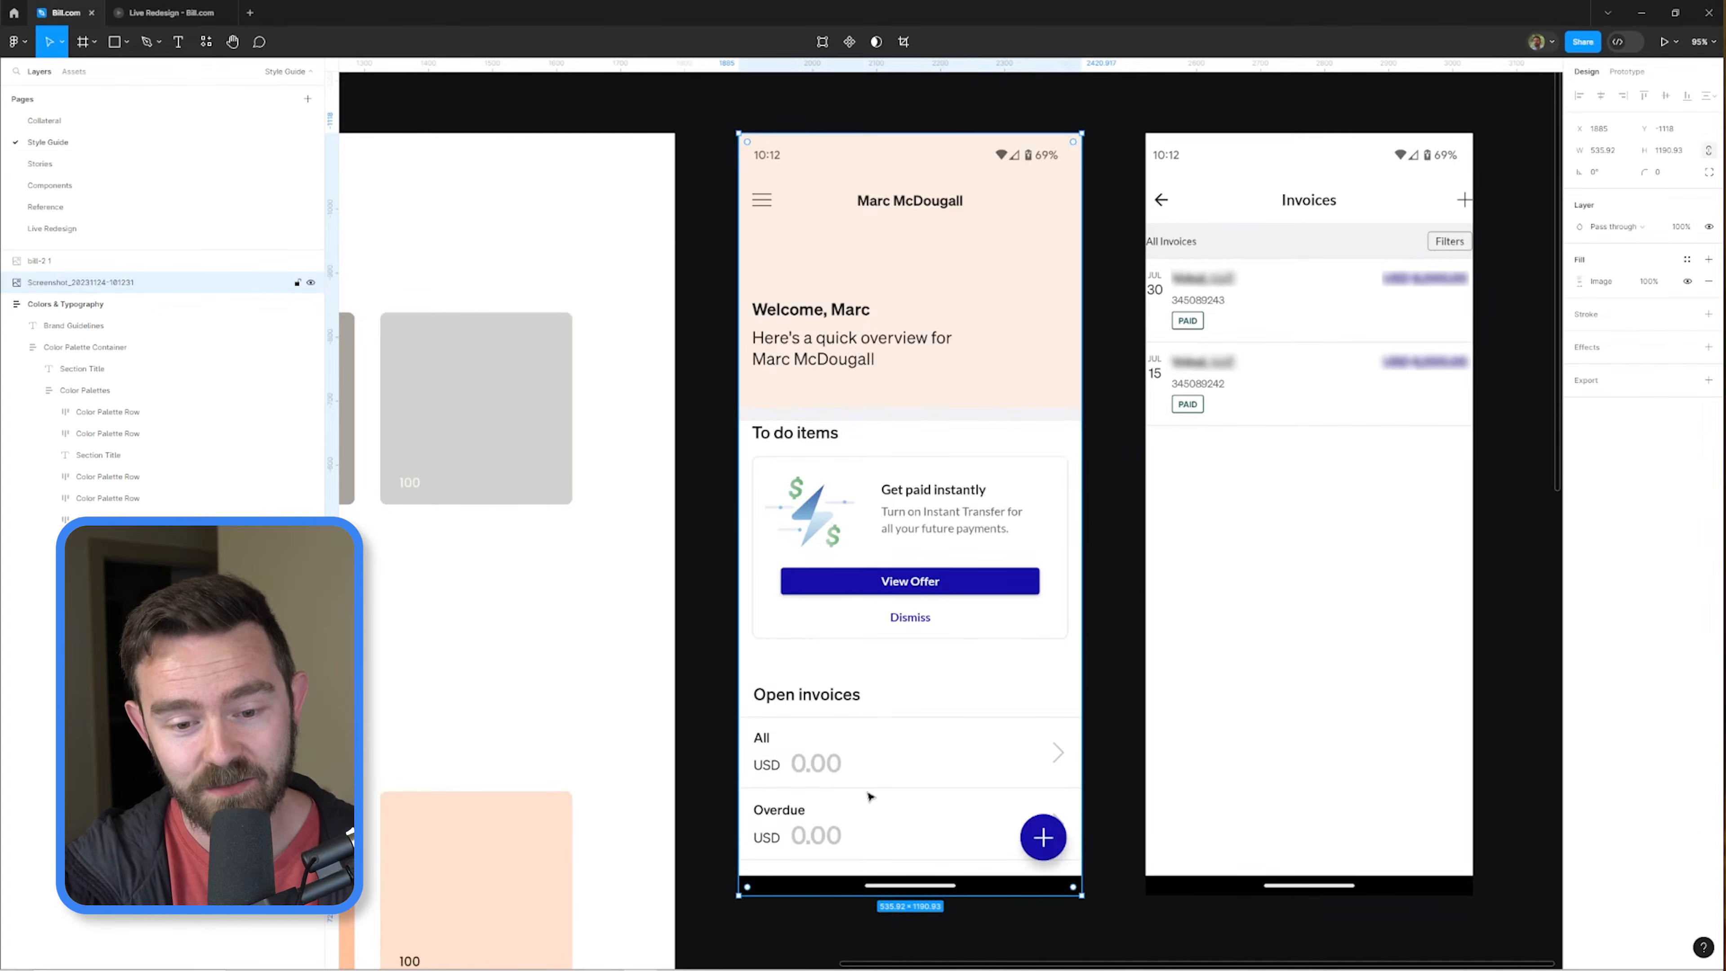
pyautogui.hscroll(5, 843, 786)
pyautogui.scroll(1, 843, 786)
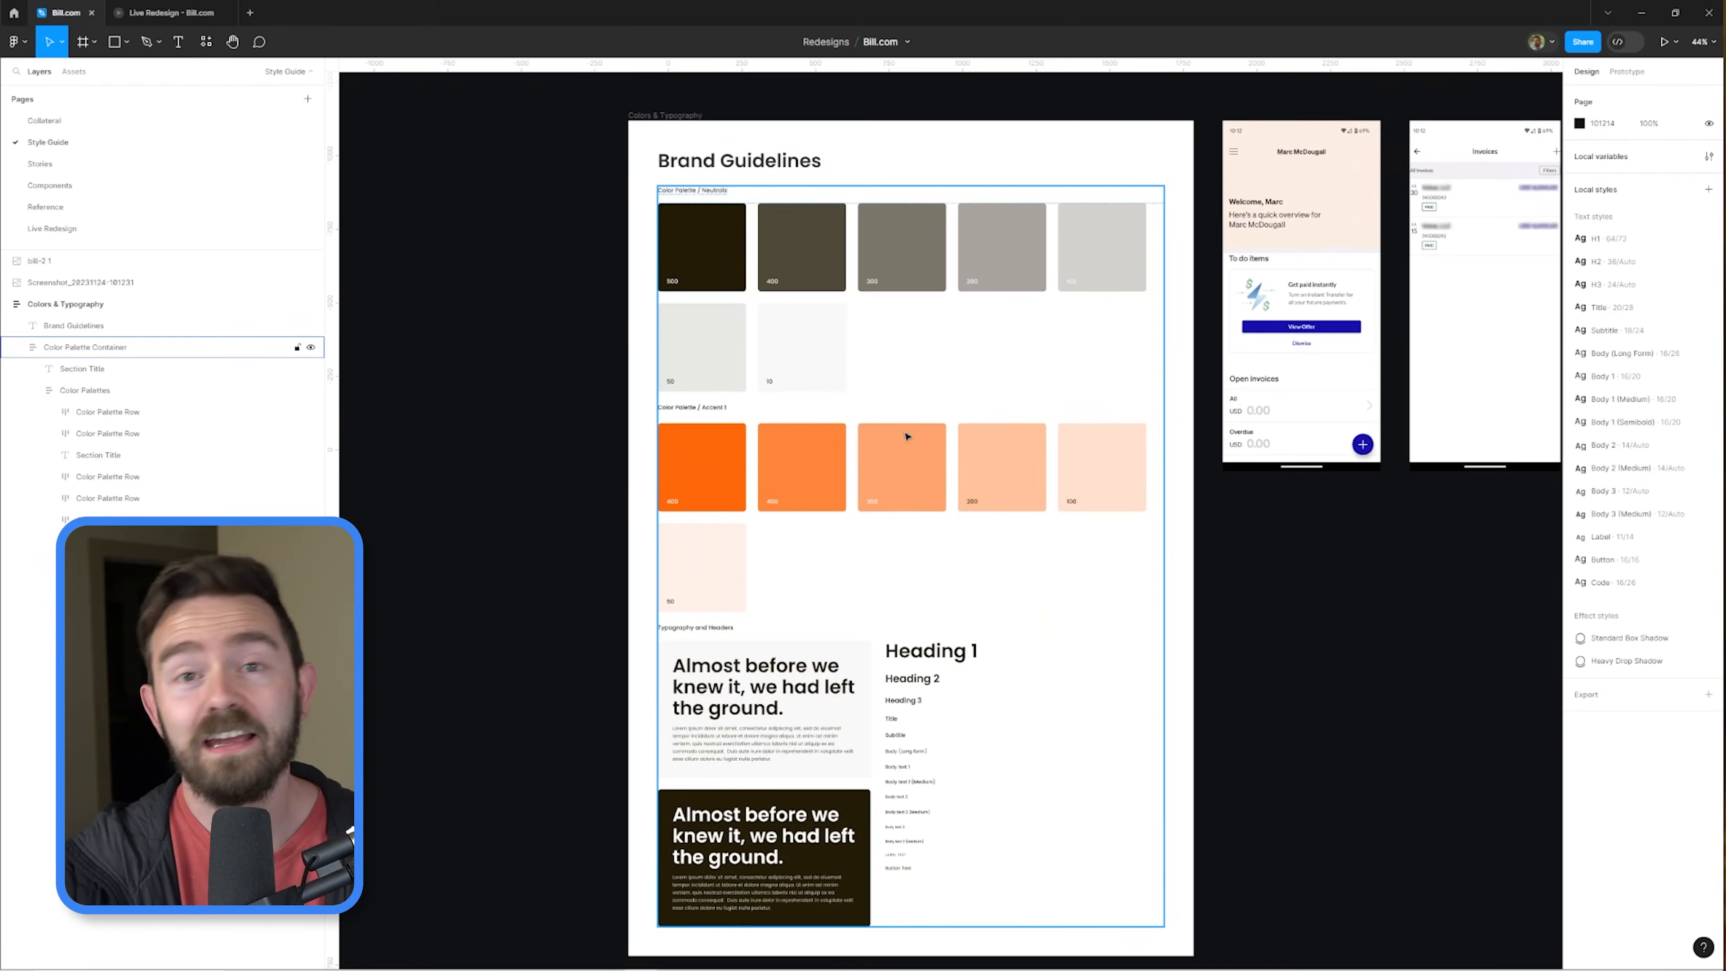
pyautogui.scroll(5, 732, 351)
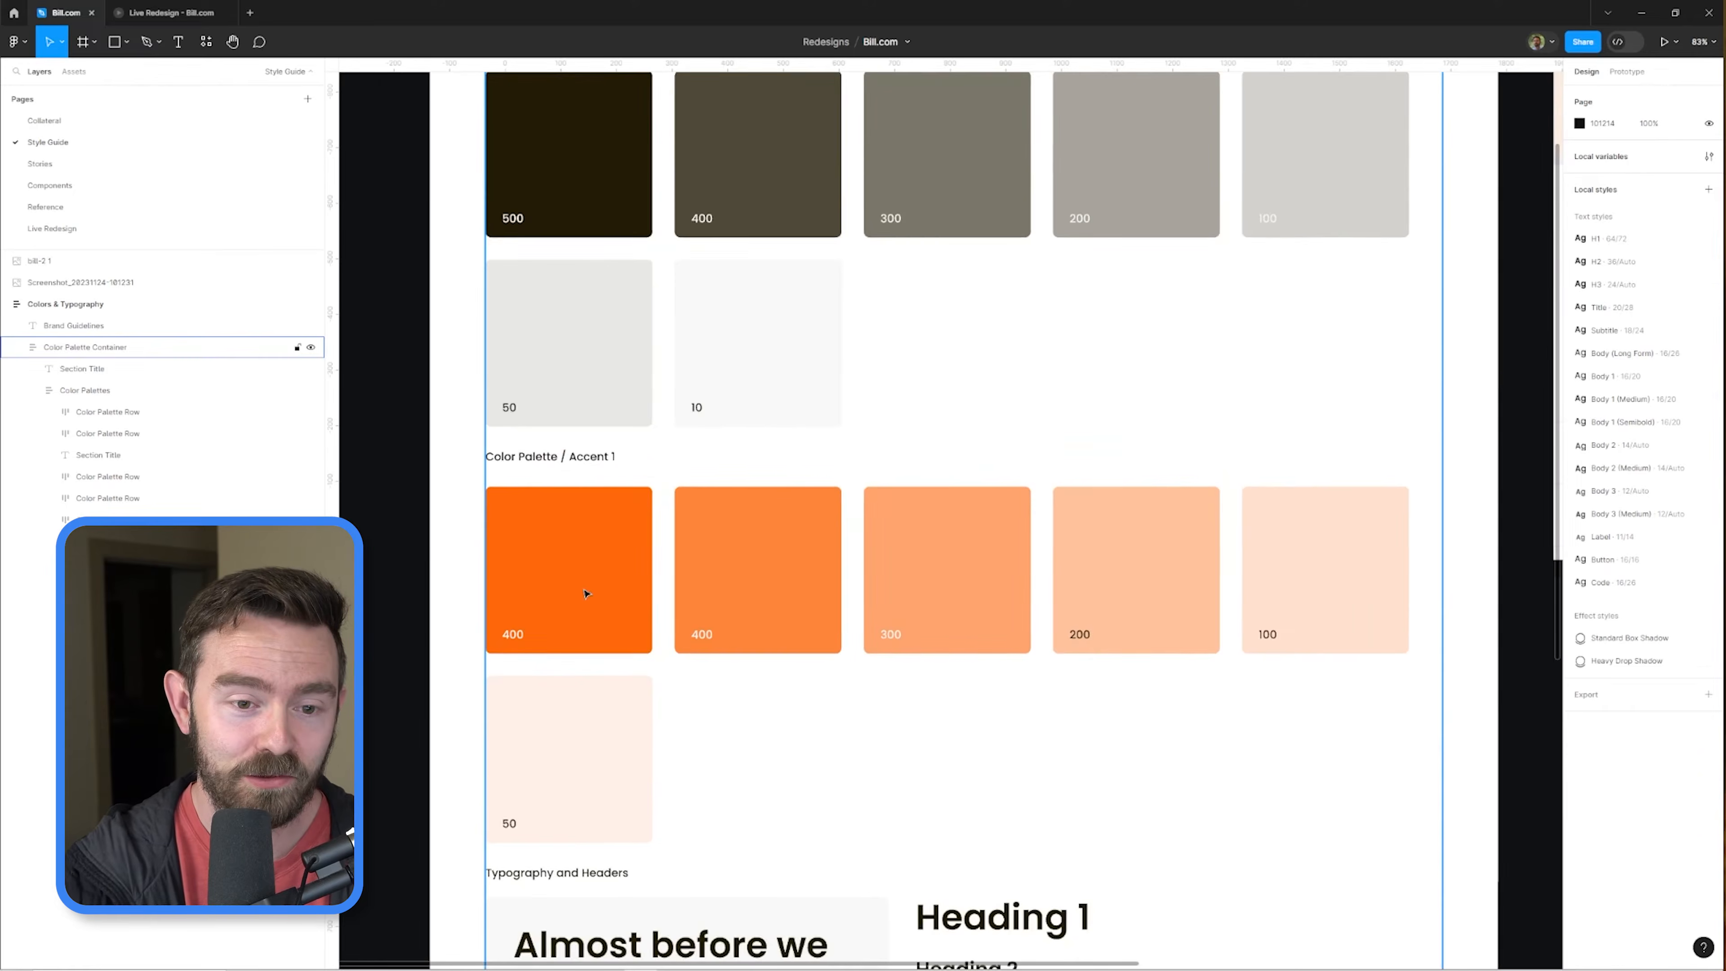
pyautogui.scroll(-3, 818, 652)
pyautogui.scroll(-5, 821, 653)
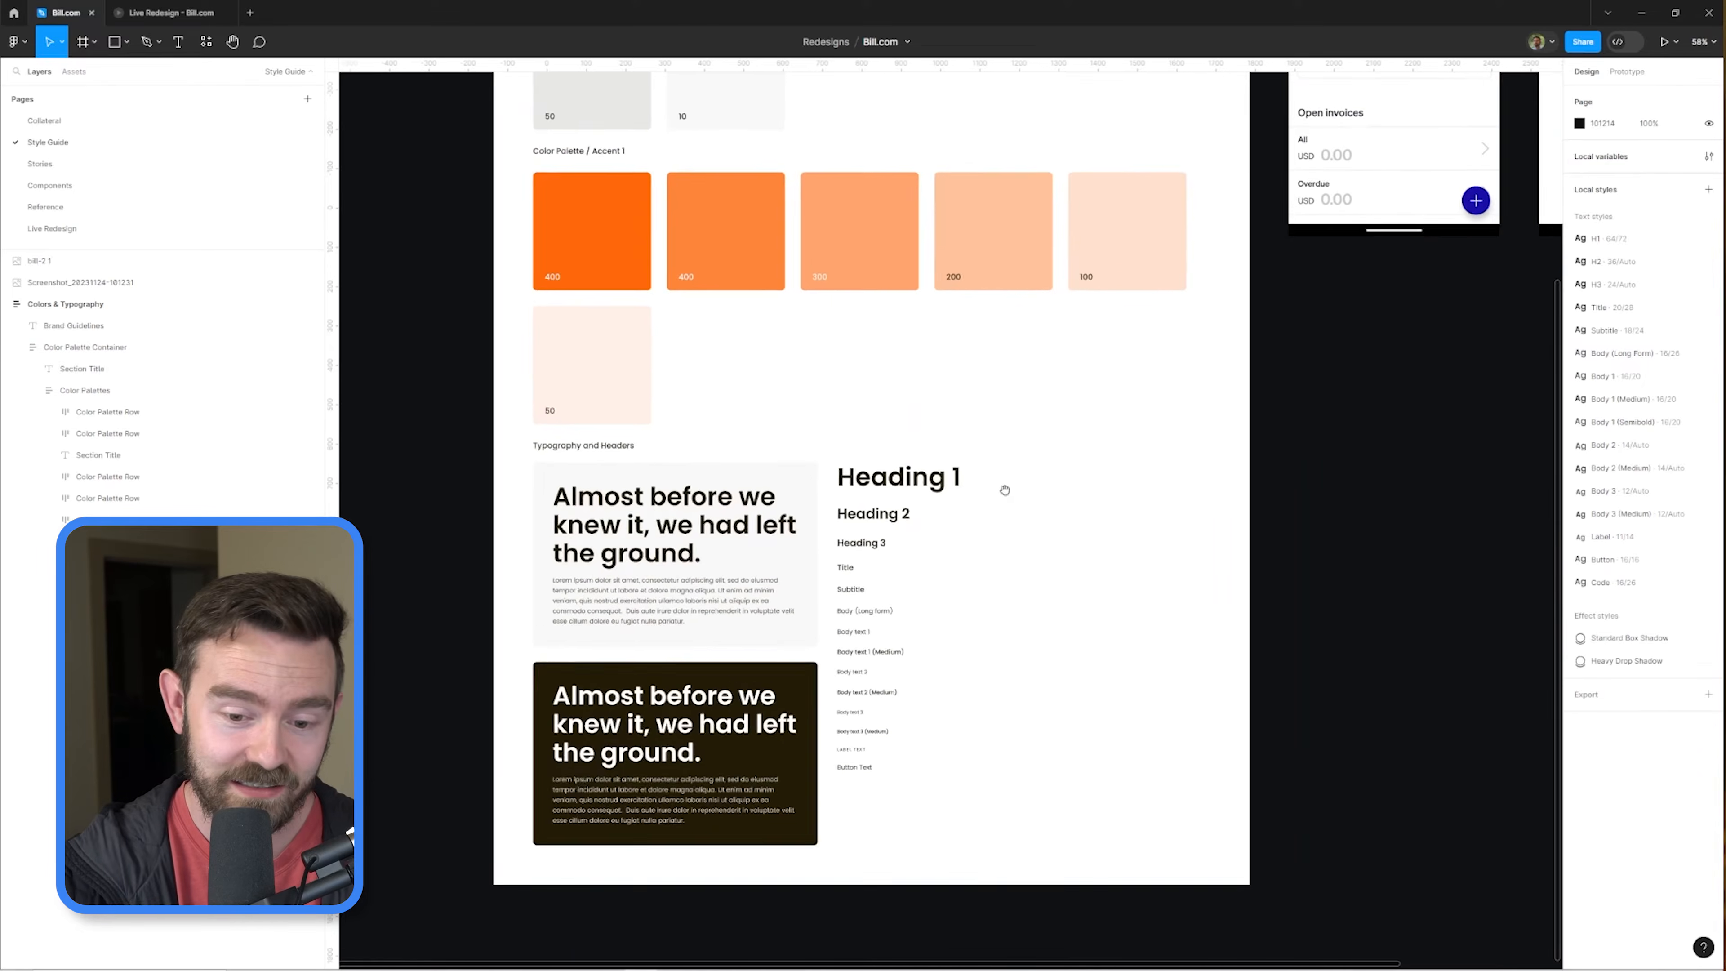
pyautogui.scroll(5, 665, 492)
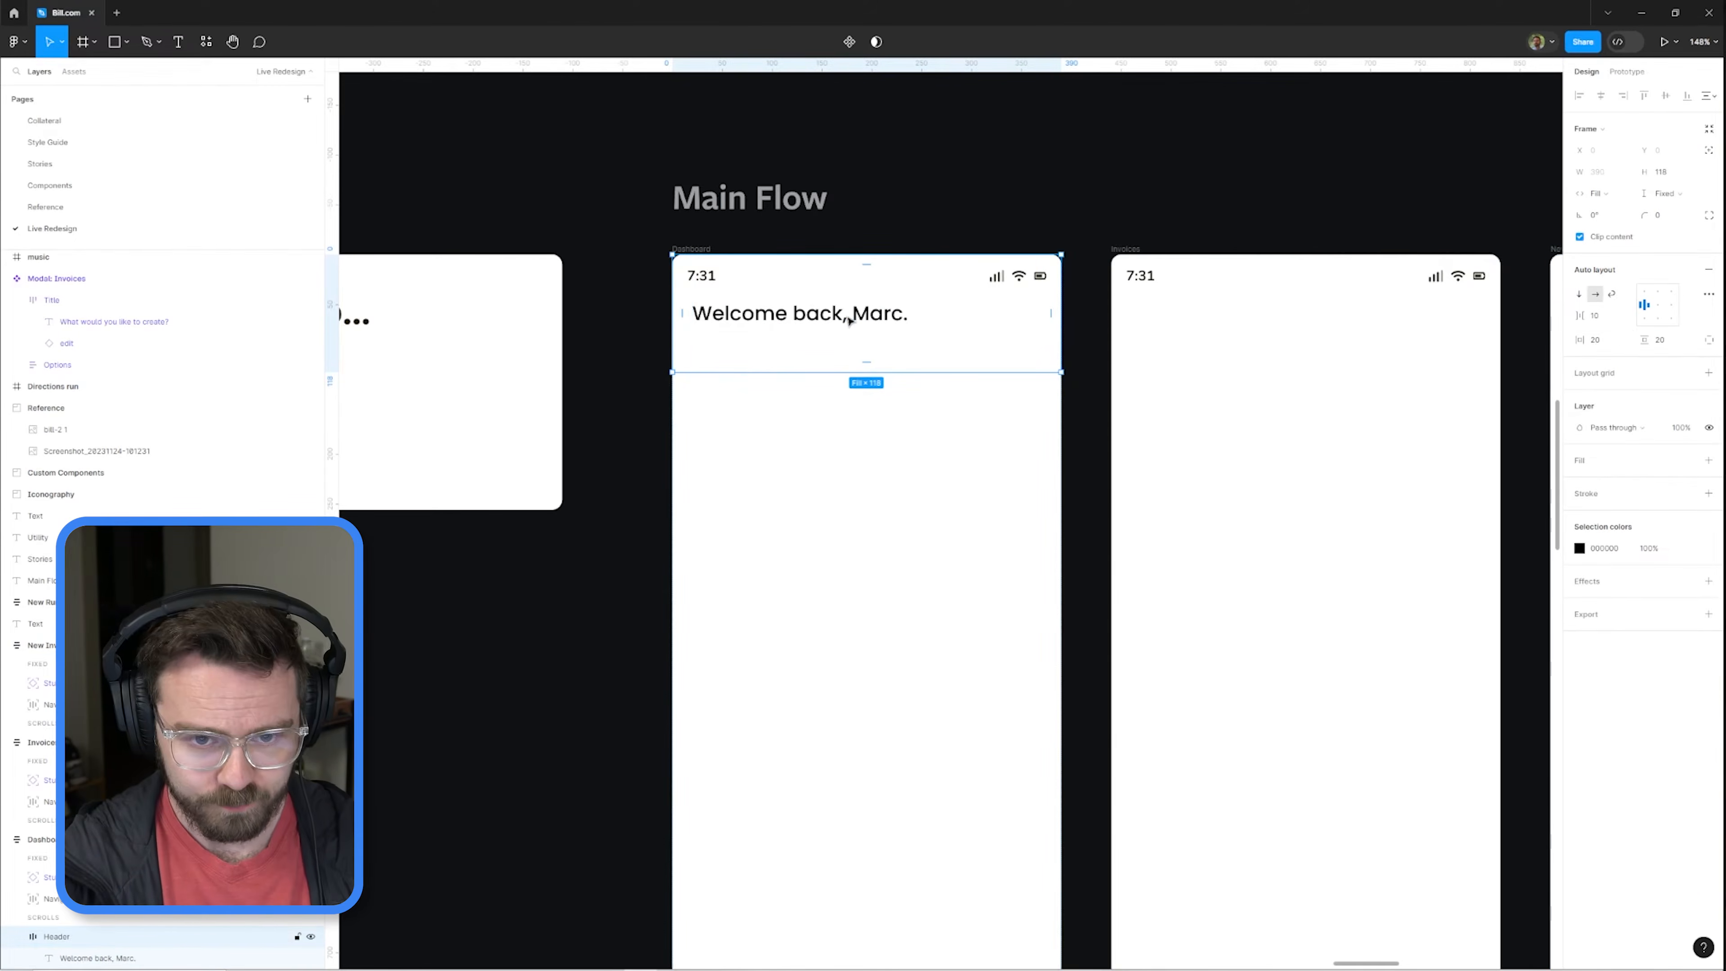
# Step: Lower the welcome heading with a top padding of 80 in the dashboard header, and open the header's account name text for editing
pyautogui.click(849, 321)
pyautogui.moveTo(857, 324); pyautogui.dragTo(857, 355)
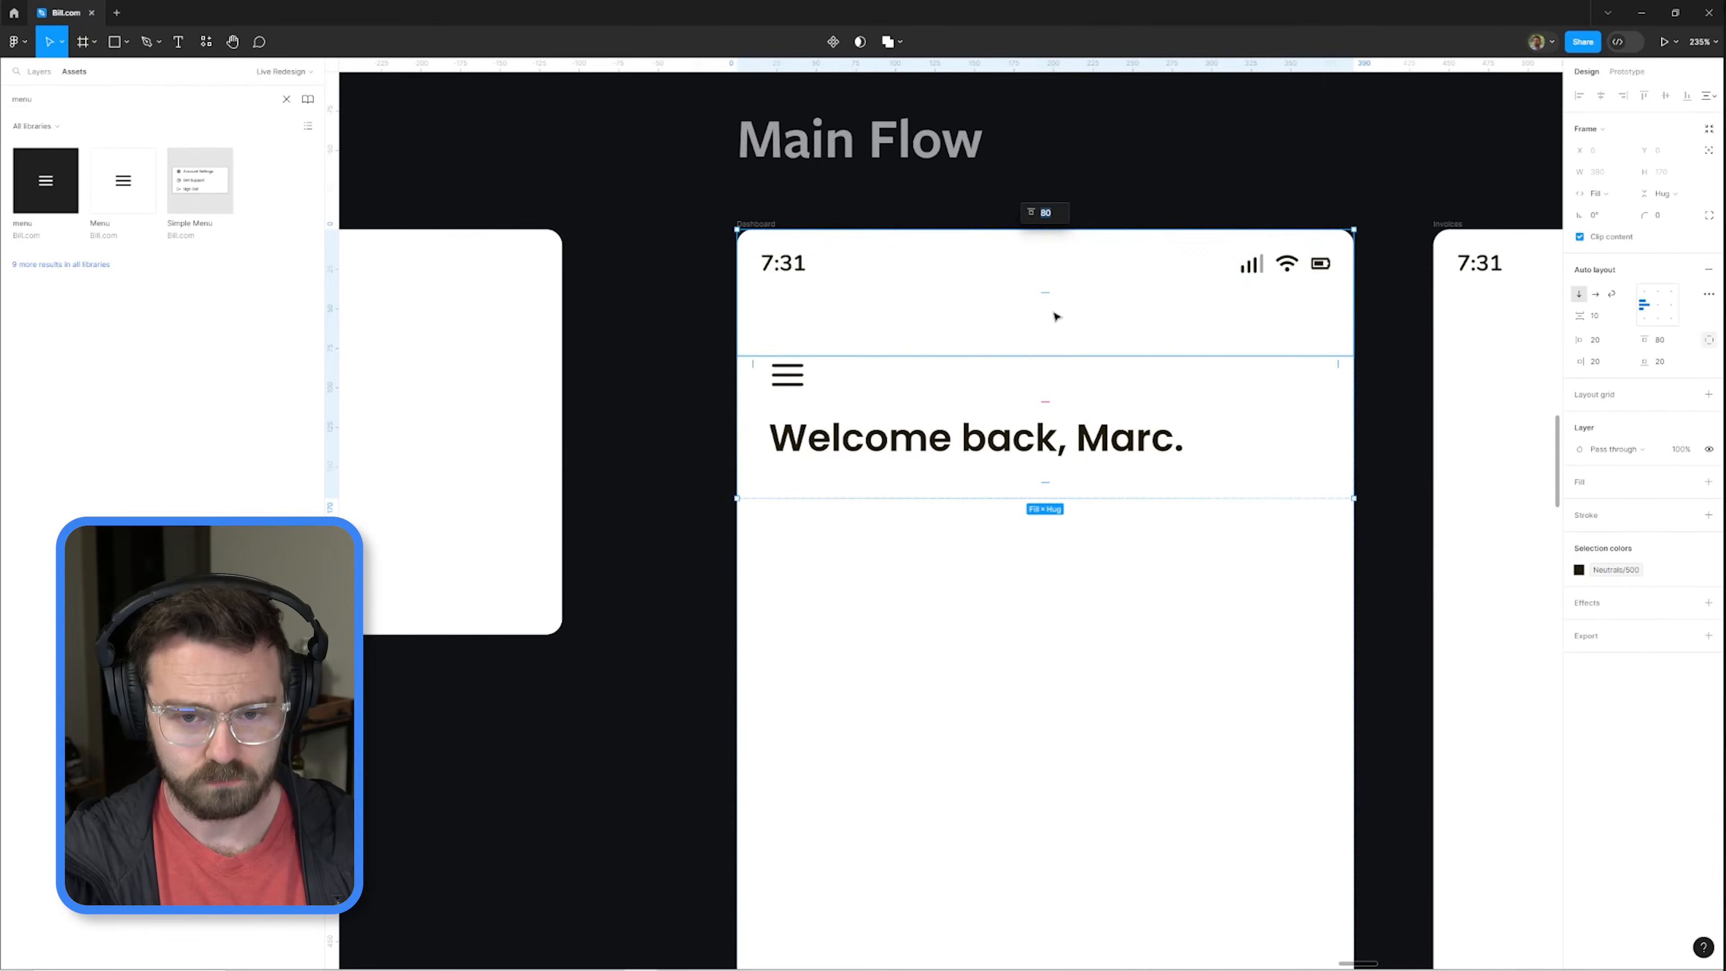
pyautogui.scroll(-5, 1055, 316)
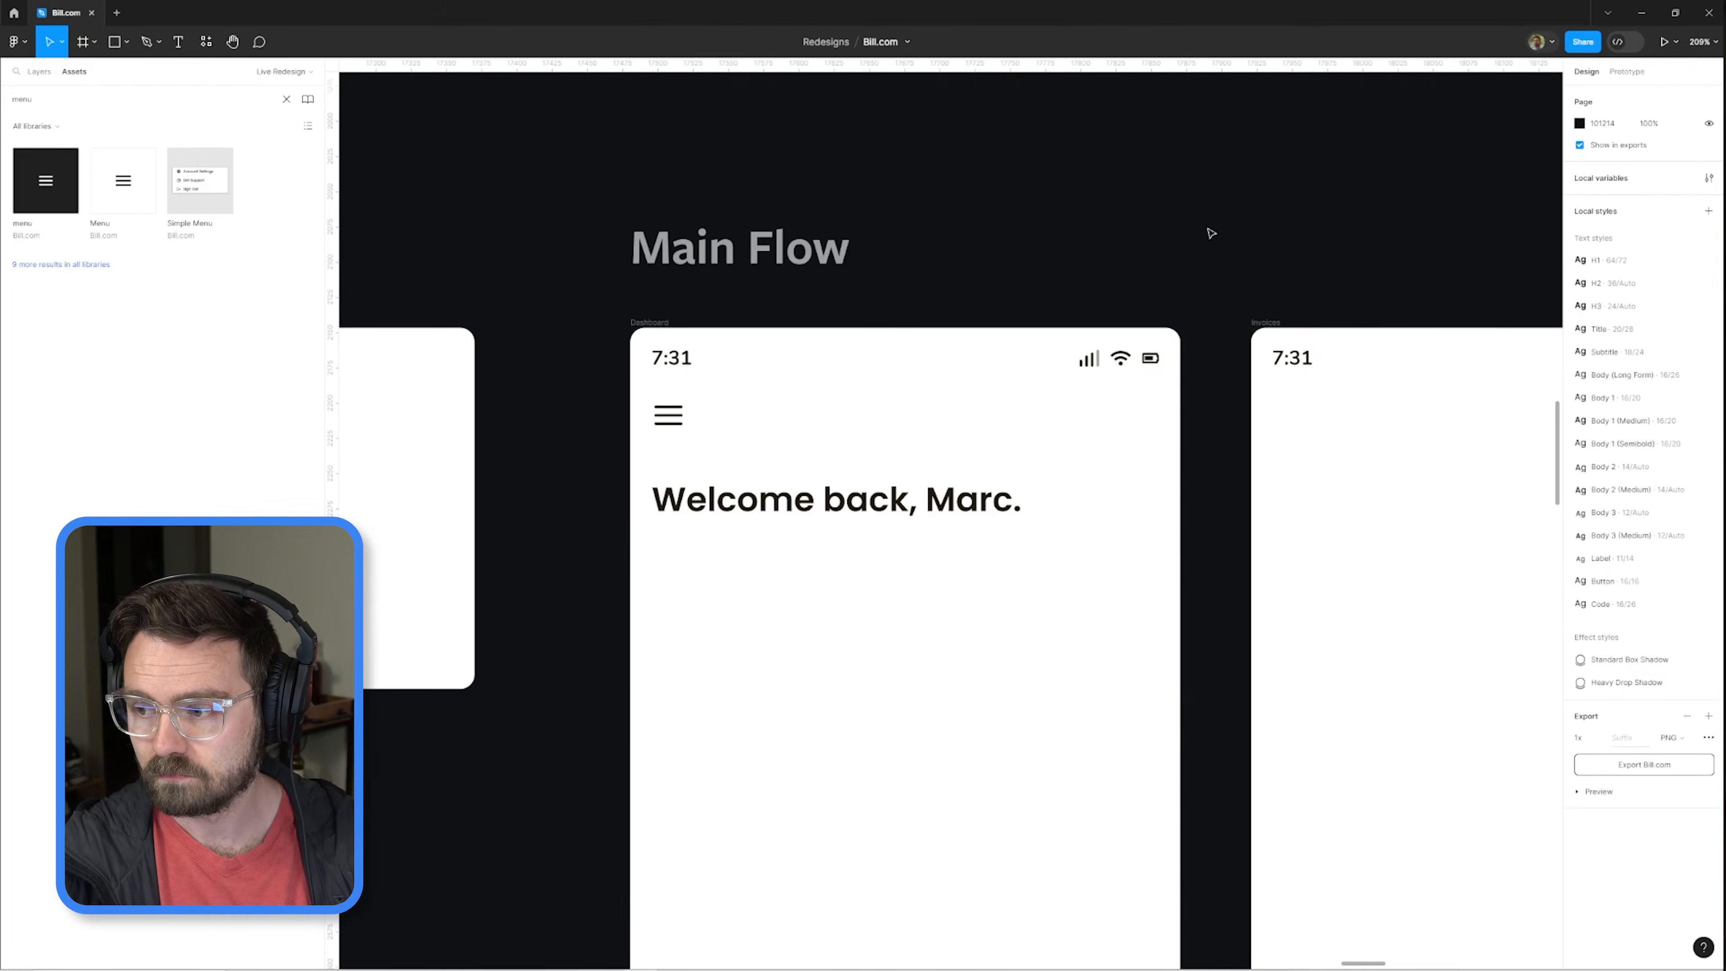
pyautogui.scroll(-3, 1197, 225)
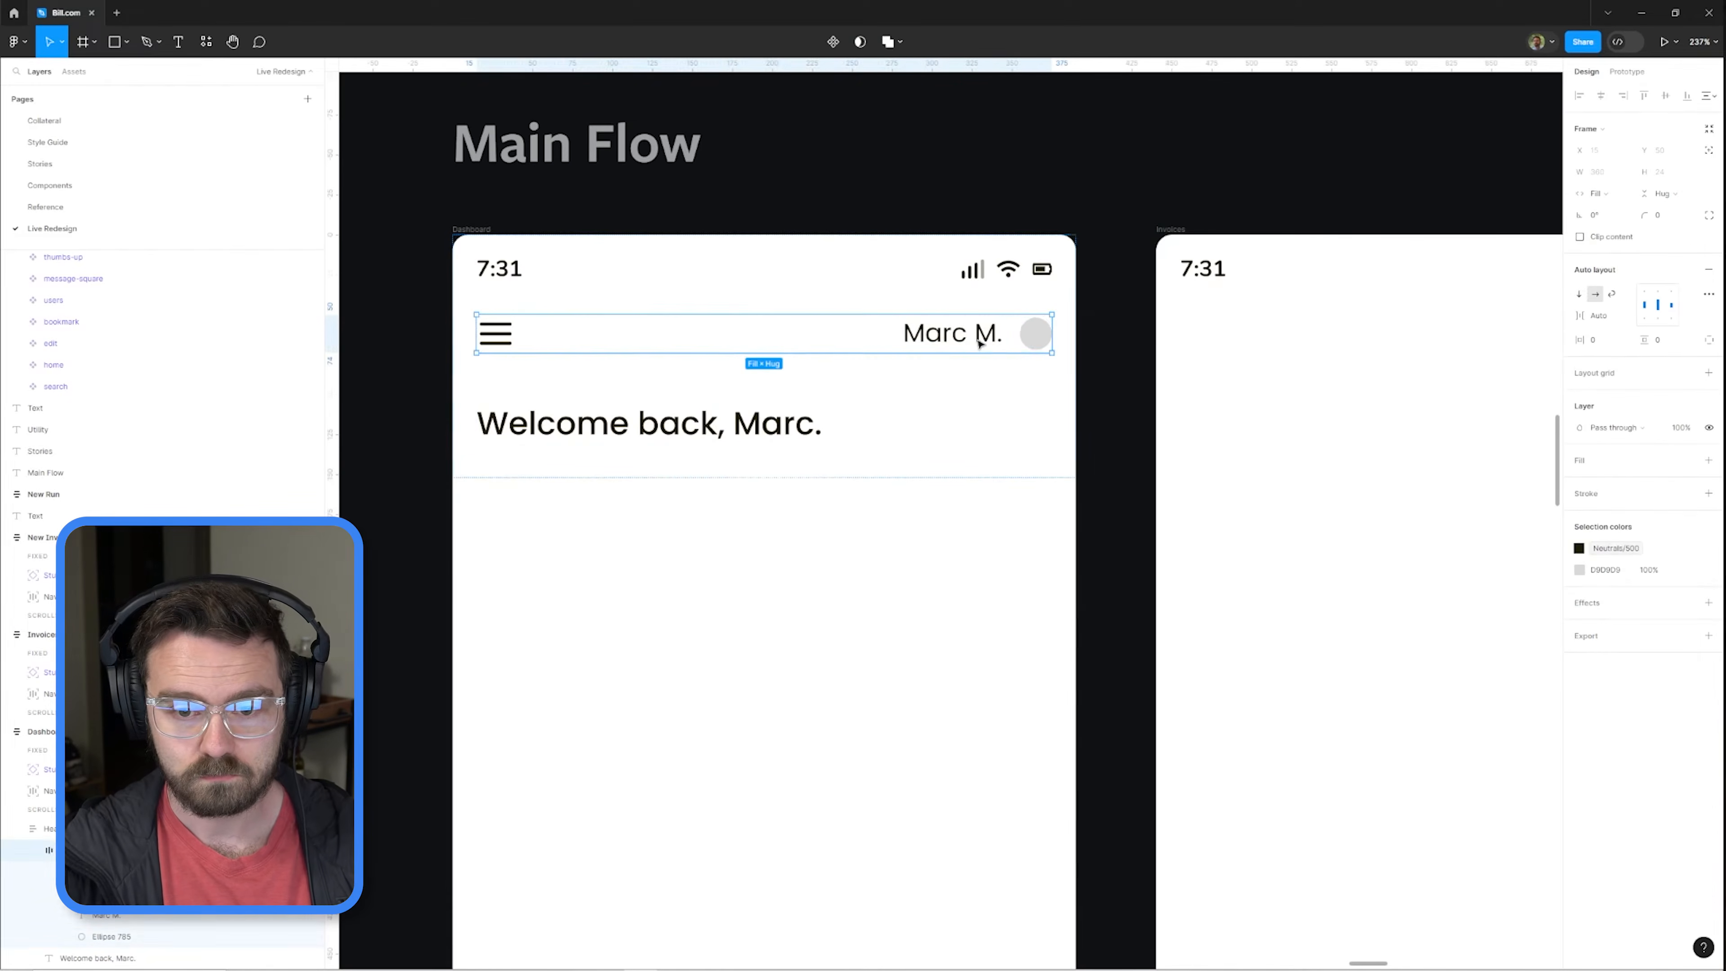
pyautogui.doubleClick(980, 344)
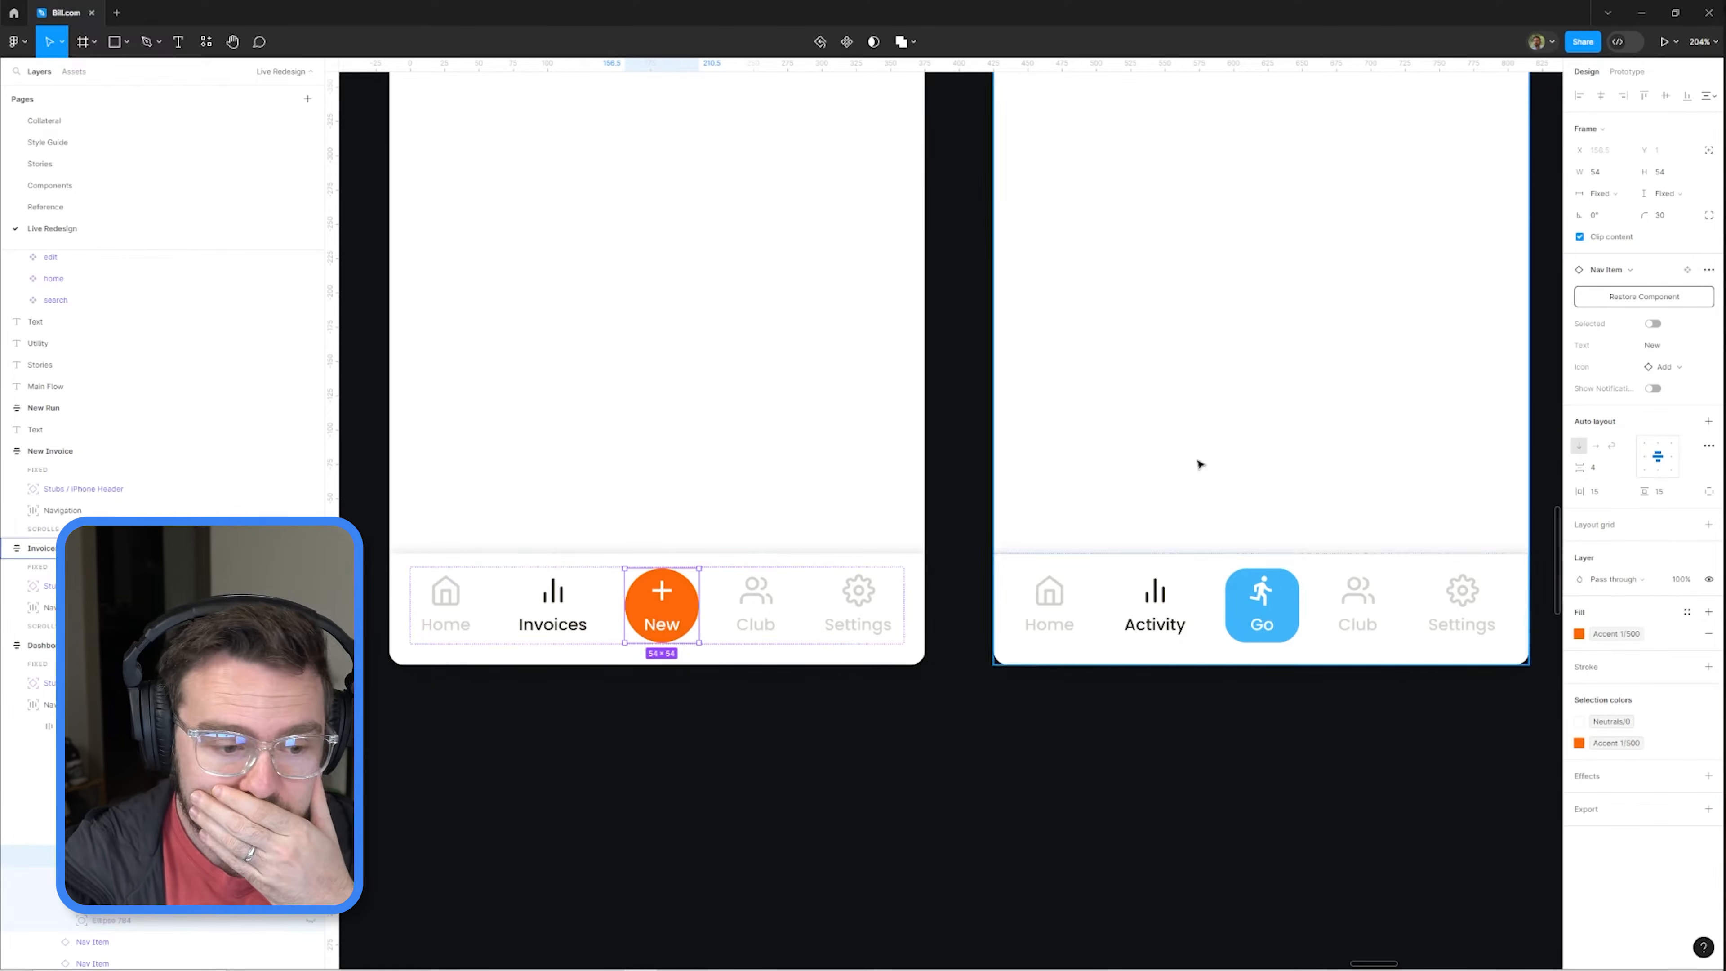
# Step: Take the New item out of the dashboard's bottom navigation and place it as a floating button above the navigation's right end
pyautogui.rightClick(690, 598)
pyautogui.click(863, 598)
pyautogui.moveTo(655, 602); pyautogui.dragTo(936, 508)
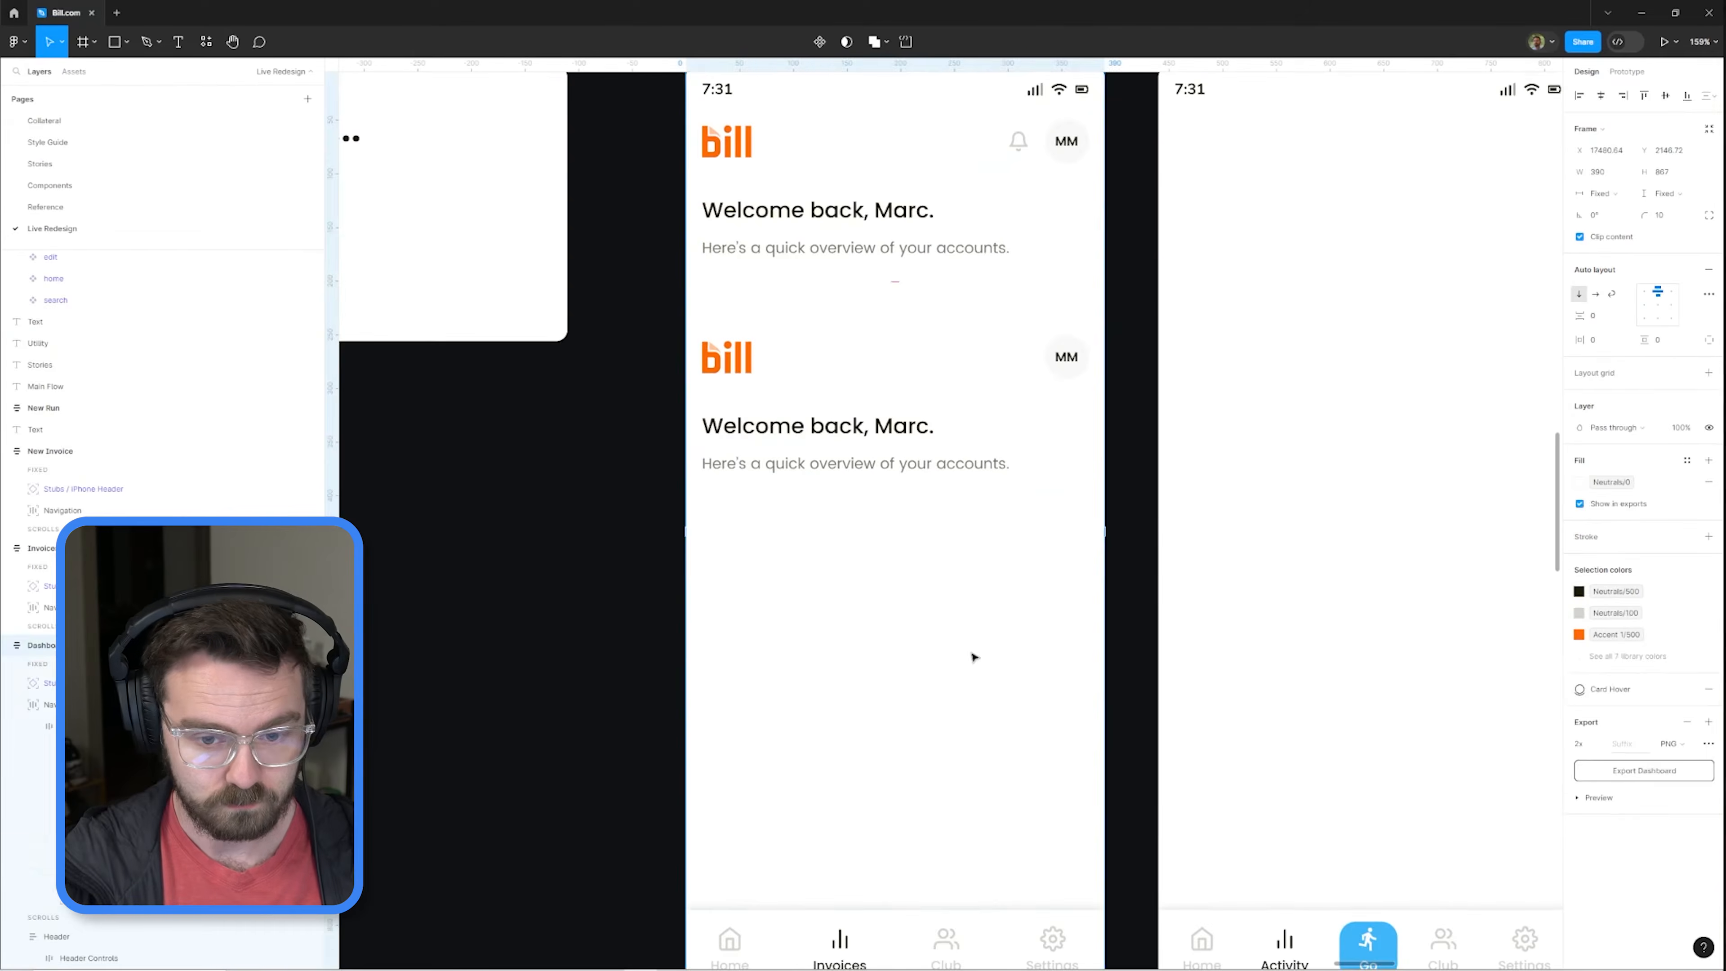
pyautogui.hotkey('ctrl', 'v')
pyautogui.moveTo(896, 534); pyautogui.dragTo(1055, 859)
pyautogui.scroll(5, 1055, 859)
# Step: Detach the floating New button from its component and arrange its plus icon and label side by side
pyautogui.doubleClick(979, 775)
pyautogui.click(1621, 279)
pyautogui.click(1628, 423)
pyautogui.click(986, 733)
pyautogui.moveTo(985, 734); pyautogui.dragTo(918, 733)
pyautogui.scroll(-3, 989, 700)
pyautogui.scroll(3, 1018, 728)
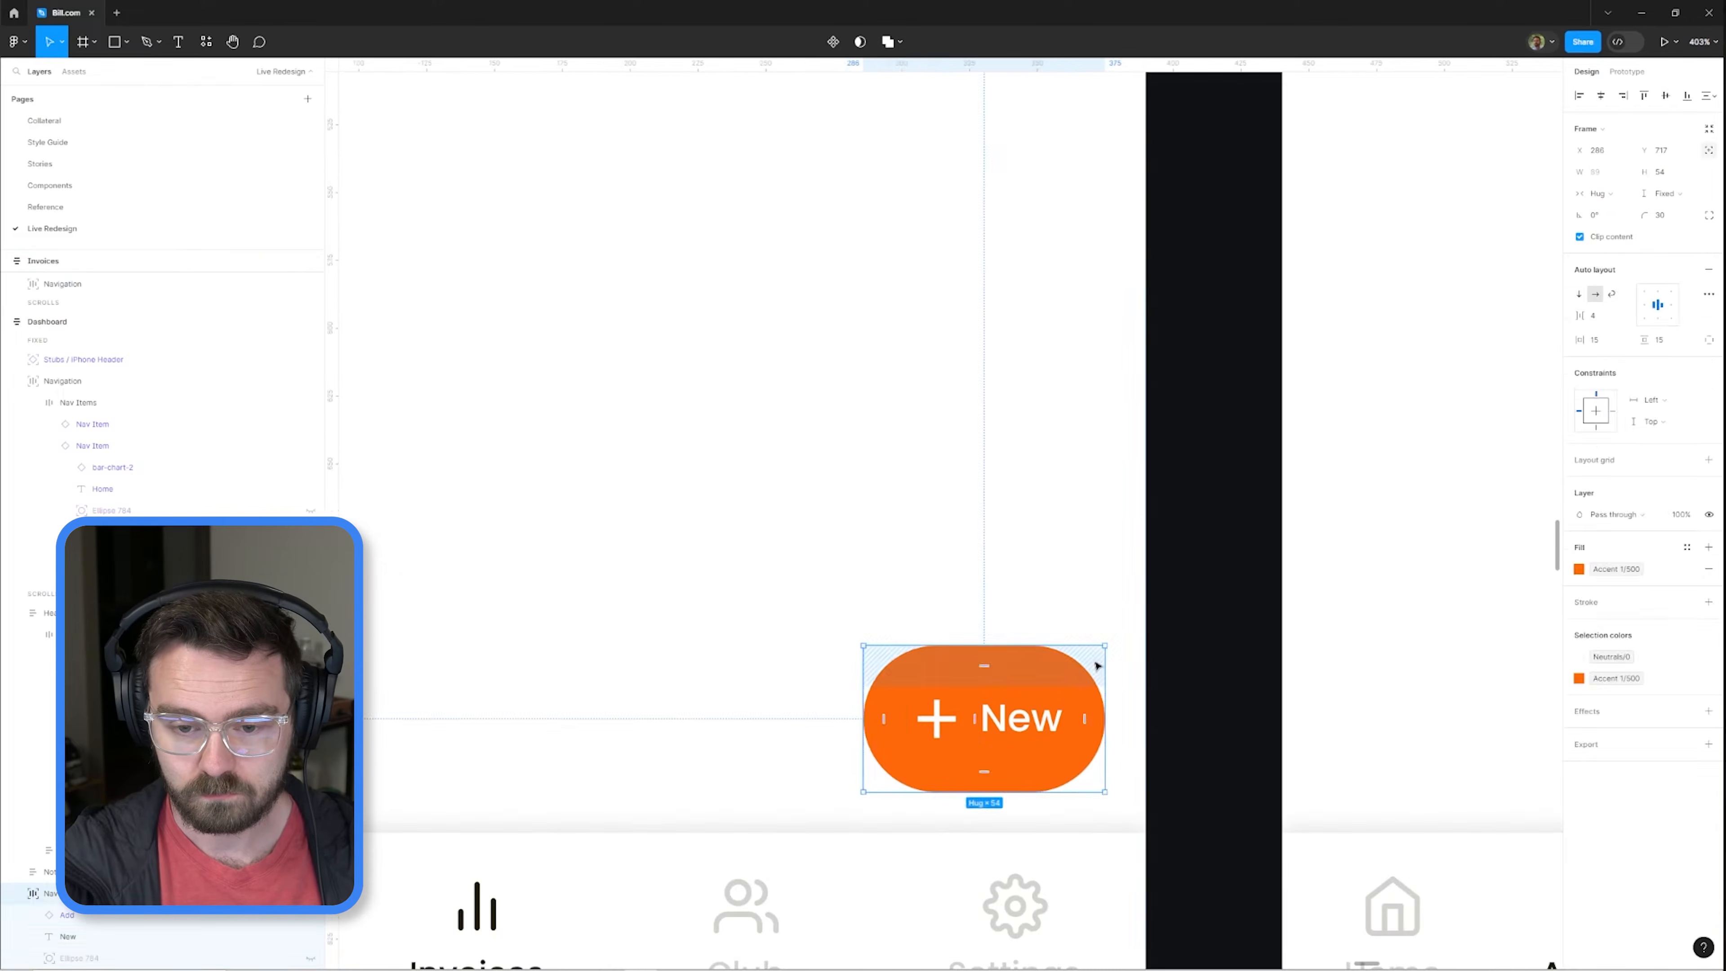
# Step: Set the New button's padding to 20 horizontally and 10 vertically, and nudge it 10 px left and 5 px down
pyautogui.scroll(-5, 1090, 682)
pyautogui.click(1598, 340)
pyautogui.write('20')
pyautogui.click(1665, 343)
pyautogui.write('10')
pyautogui.hotkey('shift', 'Left')
pyautogui.press('Down')
pyautogui.press('Down')
pyautogui.press('Down')
pyautogui.press('Down')
pyautogui.press('Down')
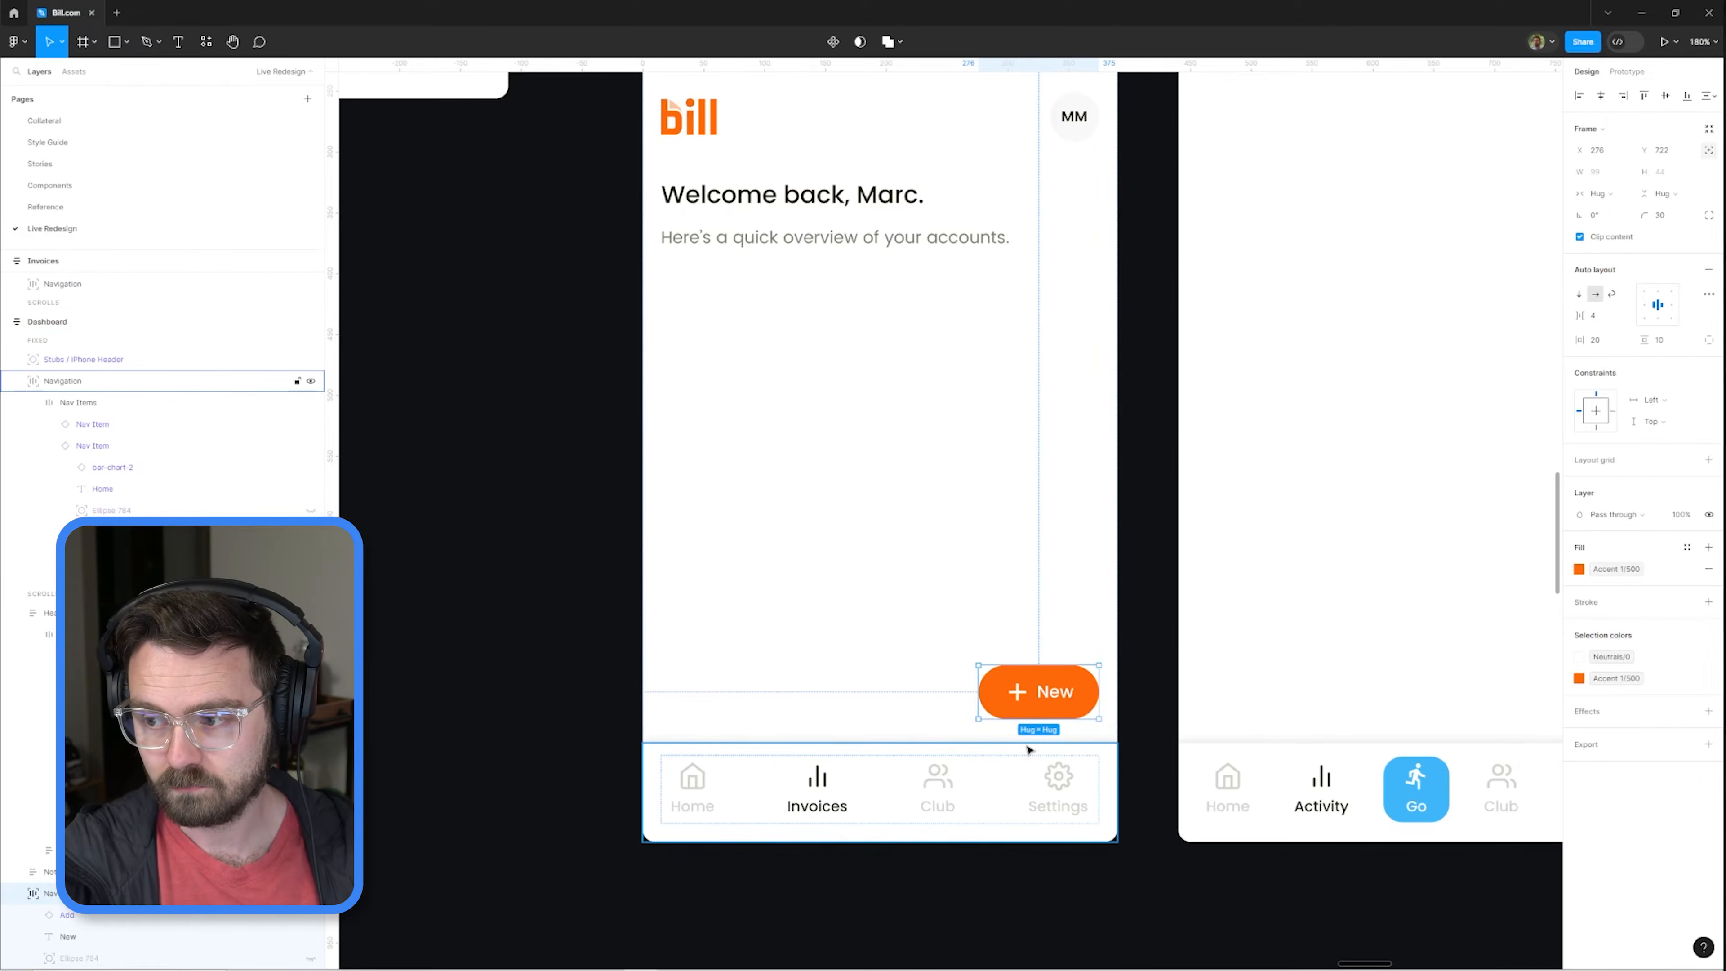
# Step: Rename the Club item in the dashboard's bottom navigation to "Bills"
pyautogui.scroll(-3, 818, 552)
pyautogui.doubleClick(929, 924)
pyautogui.click(1029, 924)
pyautogui.doubleClick(824, 924)
pyautogui.doubleClick(1031, 923)
pyautogui.write('Bills')
# Step: Duplicate the Bills navigation item and label the item after it "Contacts"
pyautogui.click(1128, 923)
pyautogui.click(1040, 922)
pyautogui.hotkey('ctrl', 'd')
pyautogui.doubleClick(1050, 923)
pyautogui.write('Contacts')
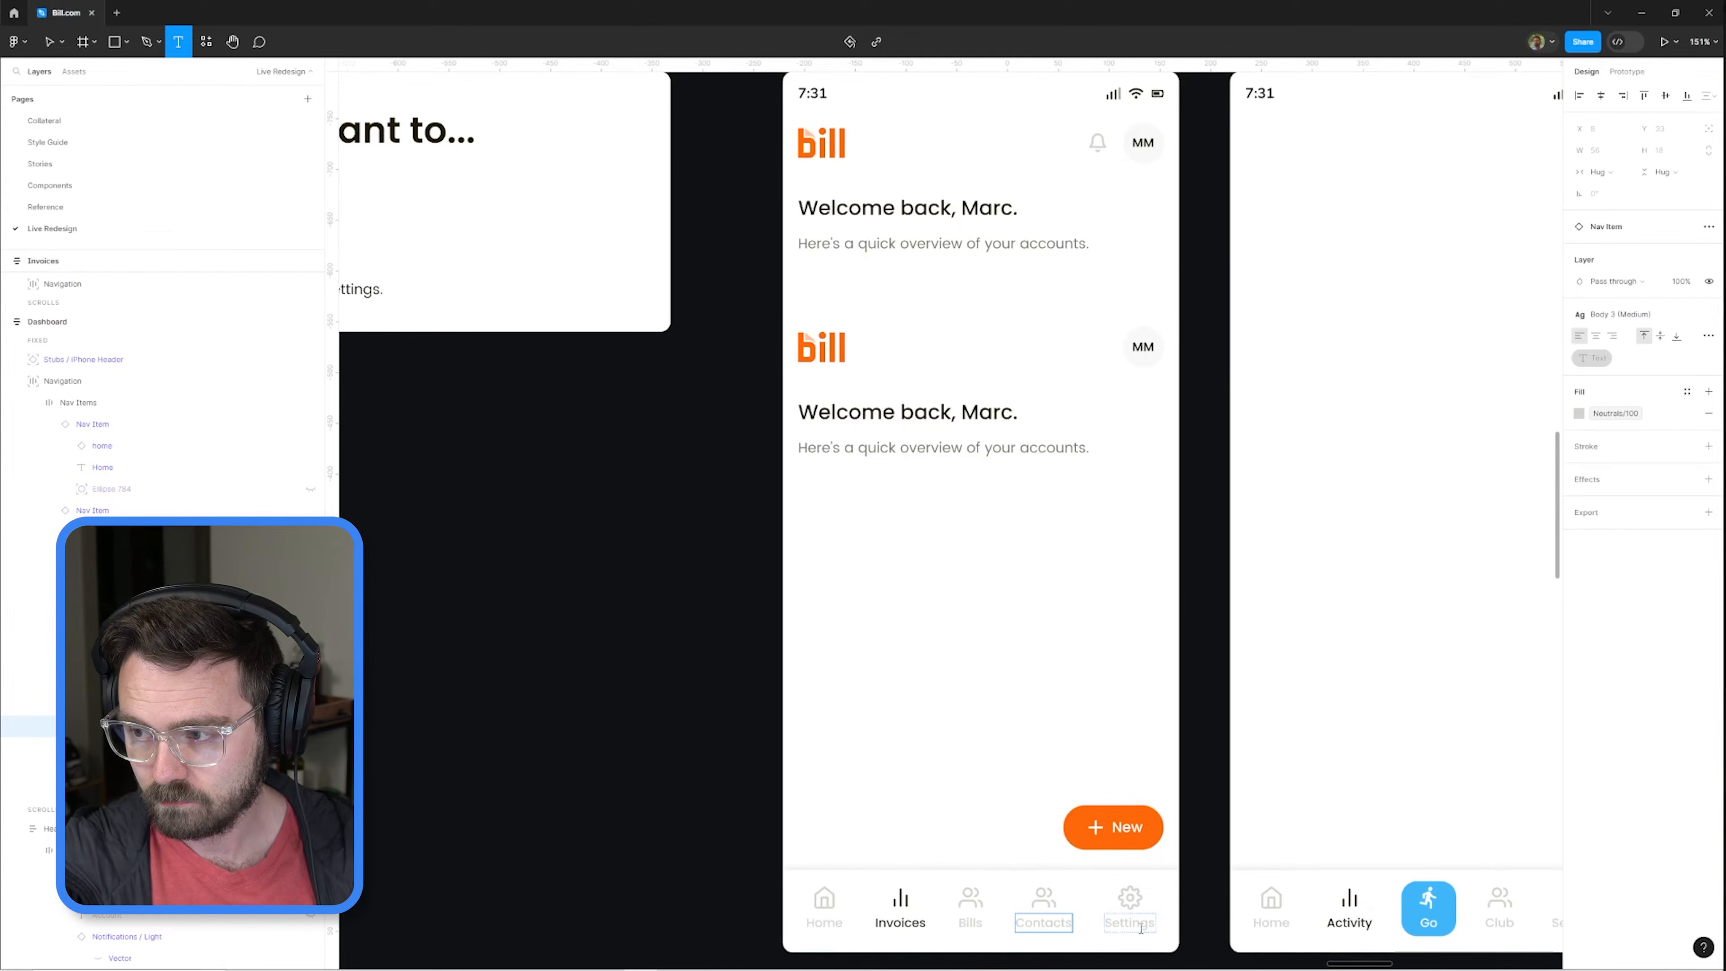
# Step: Swap the icon of the navigation item between Invoices and Contacts for the Money icon
pyautogui.click(991, 901)
pyautogui.click(1657, 368)
pyautogui.write('mo')
pyautogui.click(1631, 441)
pyautogui.scroll(3, 996, 917)
pyautogui.doubleClick(948, 882)
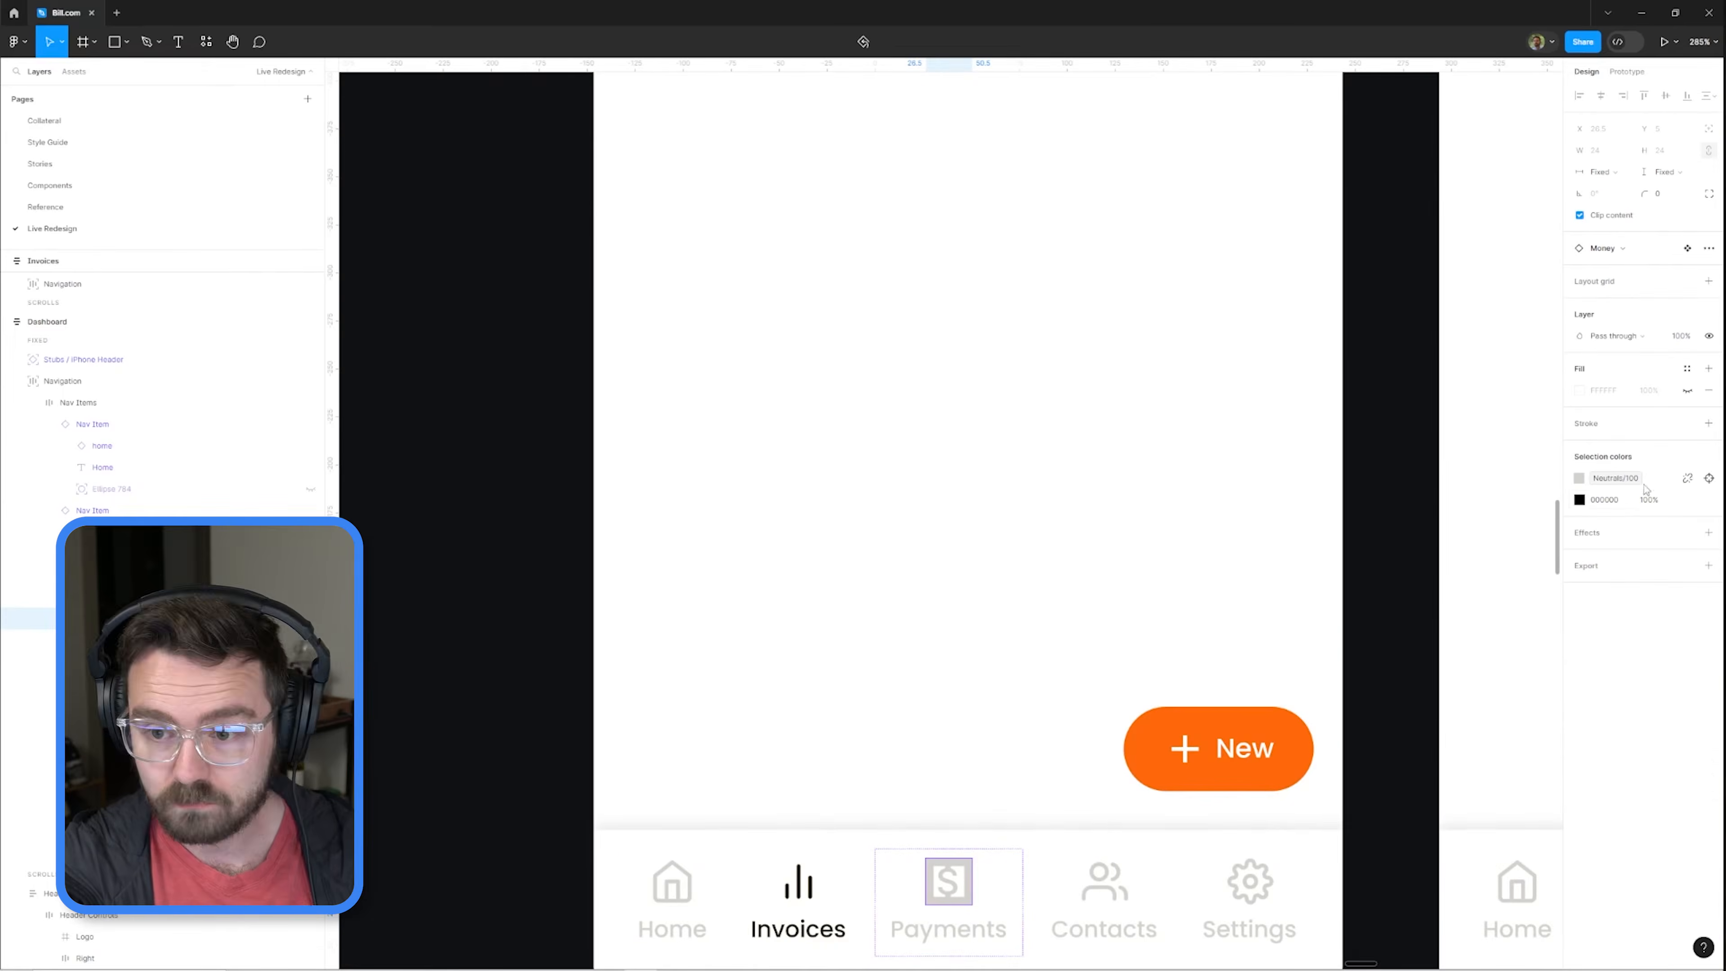
pyautogui.click(973, 510)
# Step: Swap the Invoices navigation item's bar-chart icon for the list icon
pyautogui.scroll(-3, 1198, 856)
pyautogui.keyDown('ctrl'); pyautogui.click(844, 792); pyautogui.keyUp('ctrl')
pyautogui.click(1665, 368)
pyautogui.click(1623, 575)
pyautogui.click(1020, 592)
# Step: Apply the Neutrals/500 colour to the notification card's title and duplicate it as the line "Turn on instant transfer for all your future payments"
pyautogui.scroll(4, 883, 782)
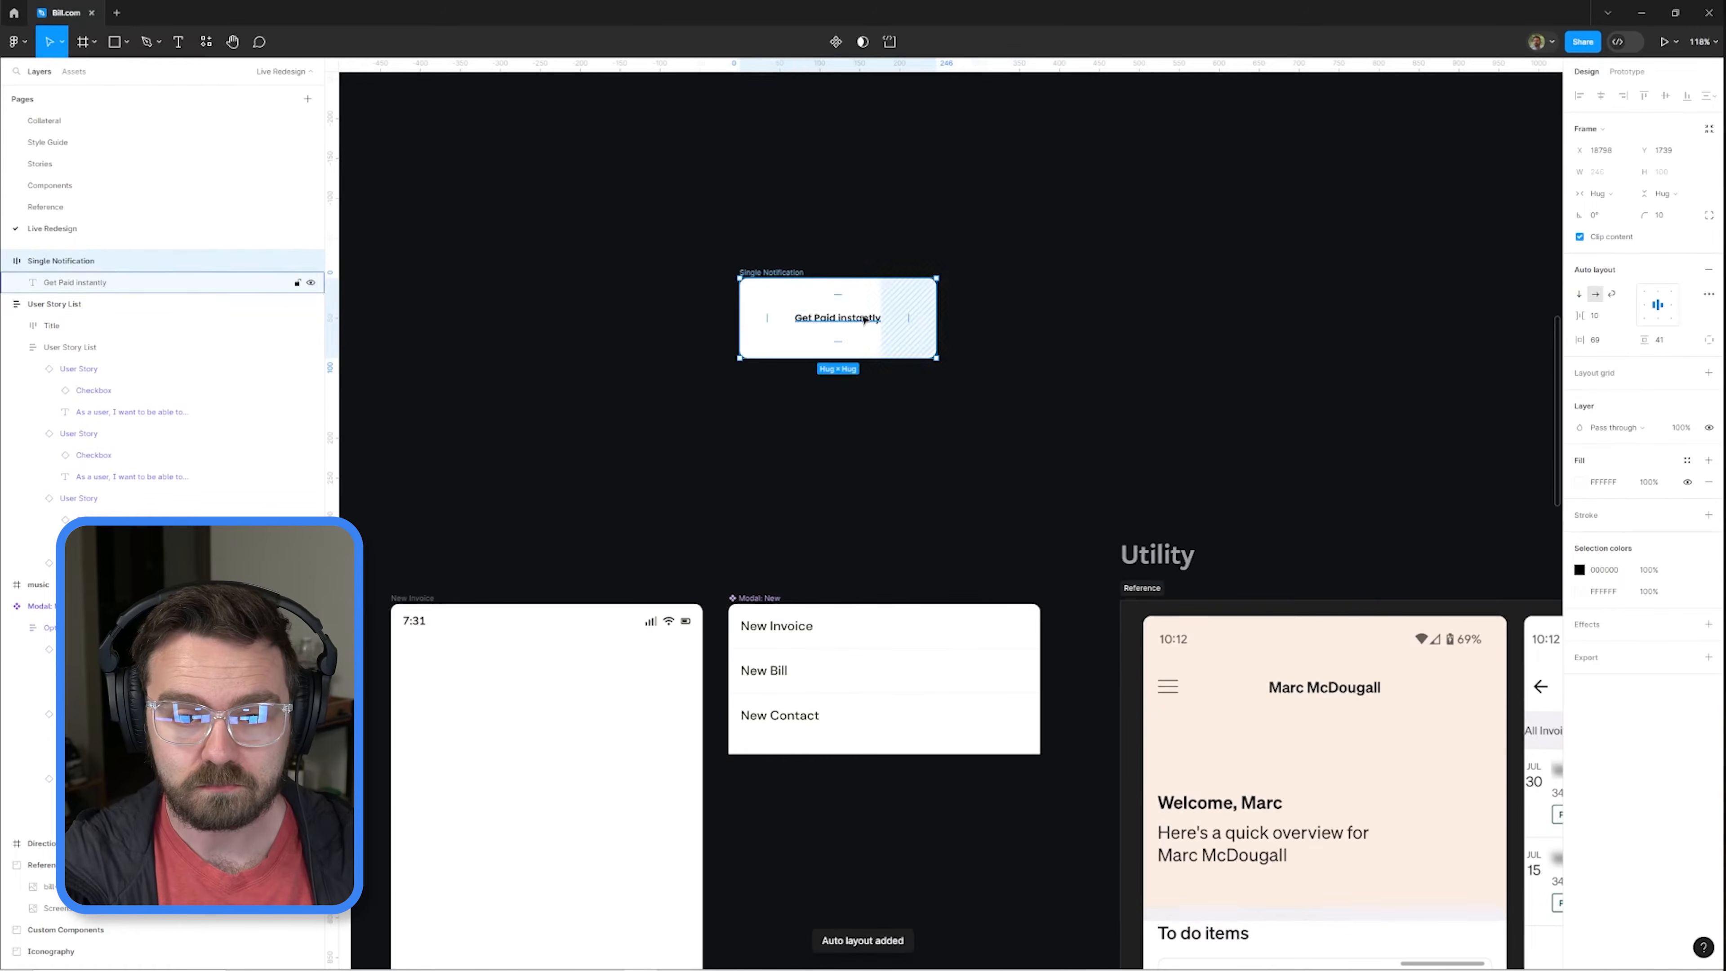
pyautogui.click(1687, 335)
pyautogui.click(1418, 446)
pyautogui.hotkey('ctrl', 'd')
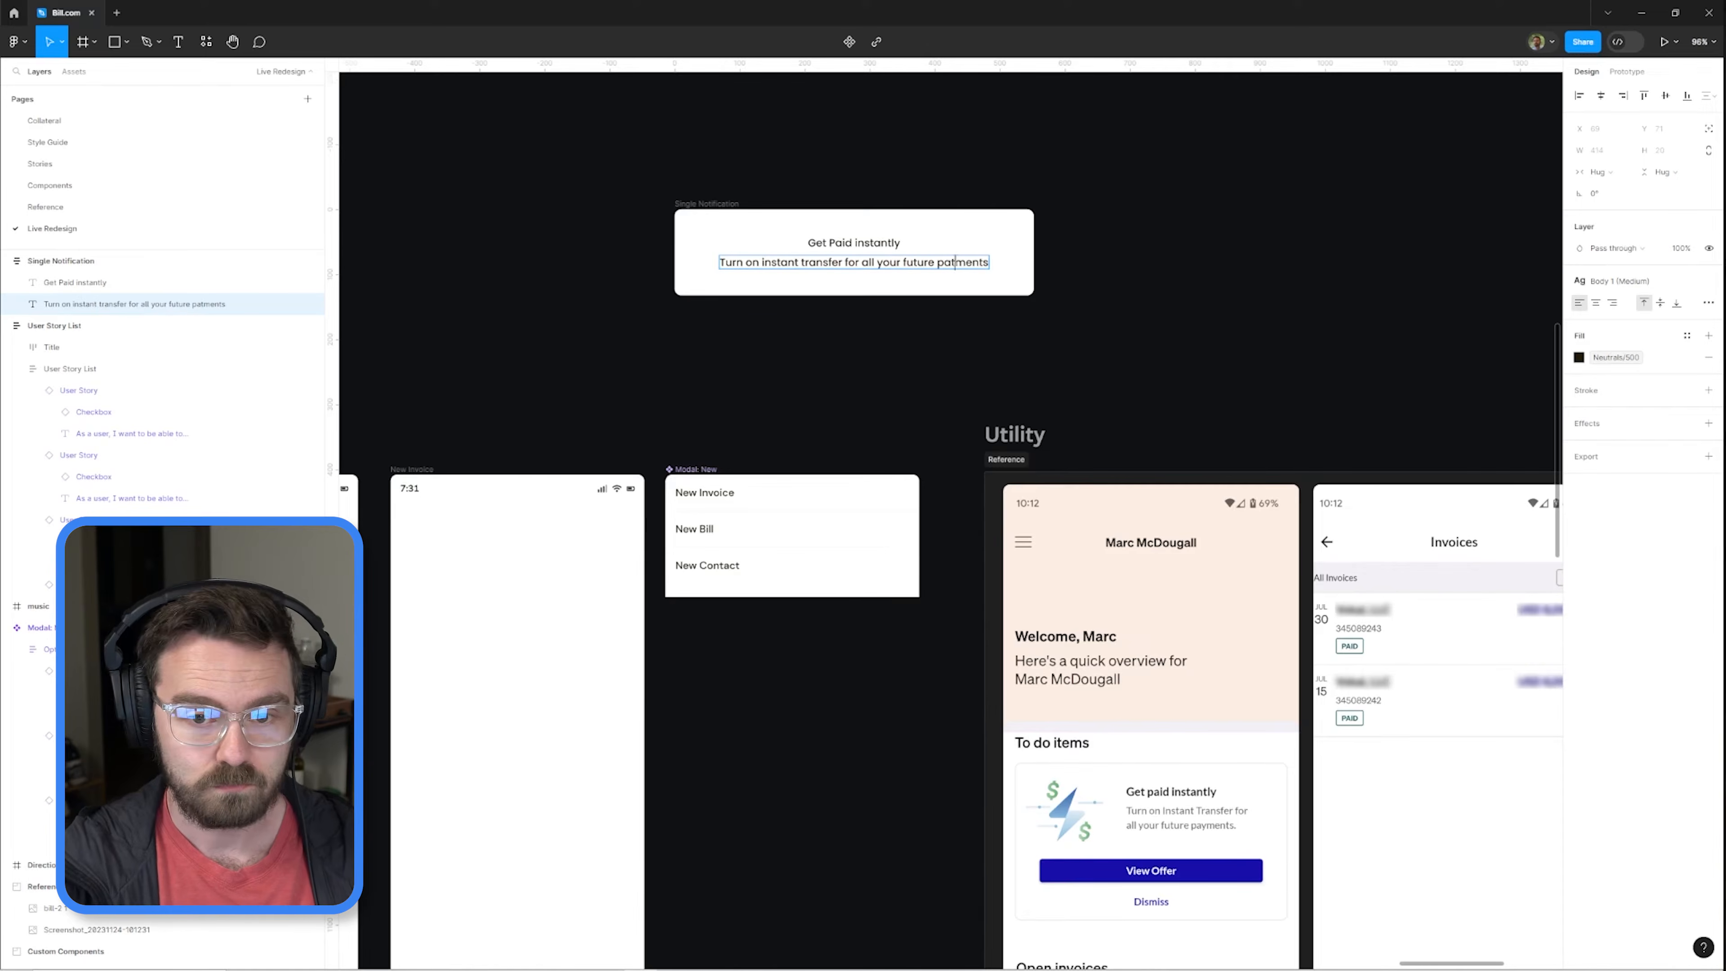
pyautogui.press('Escape')
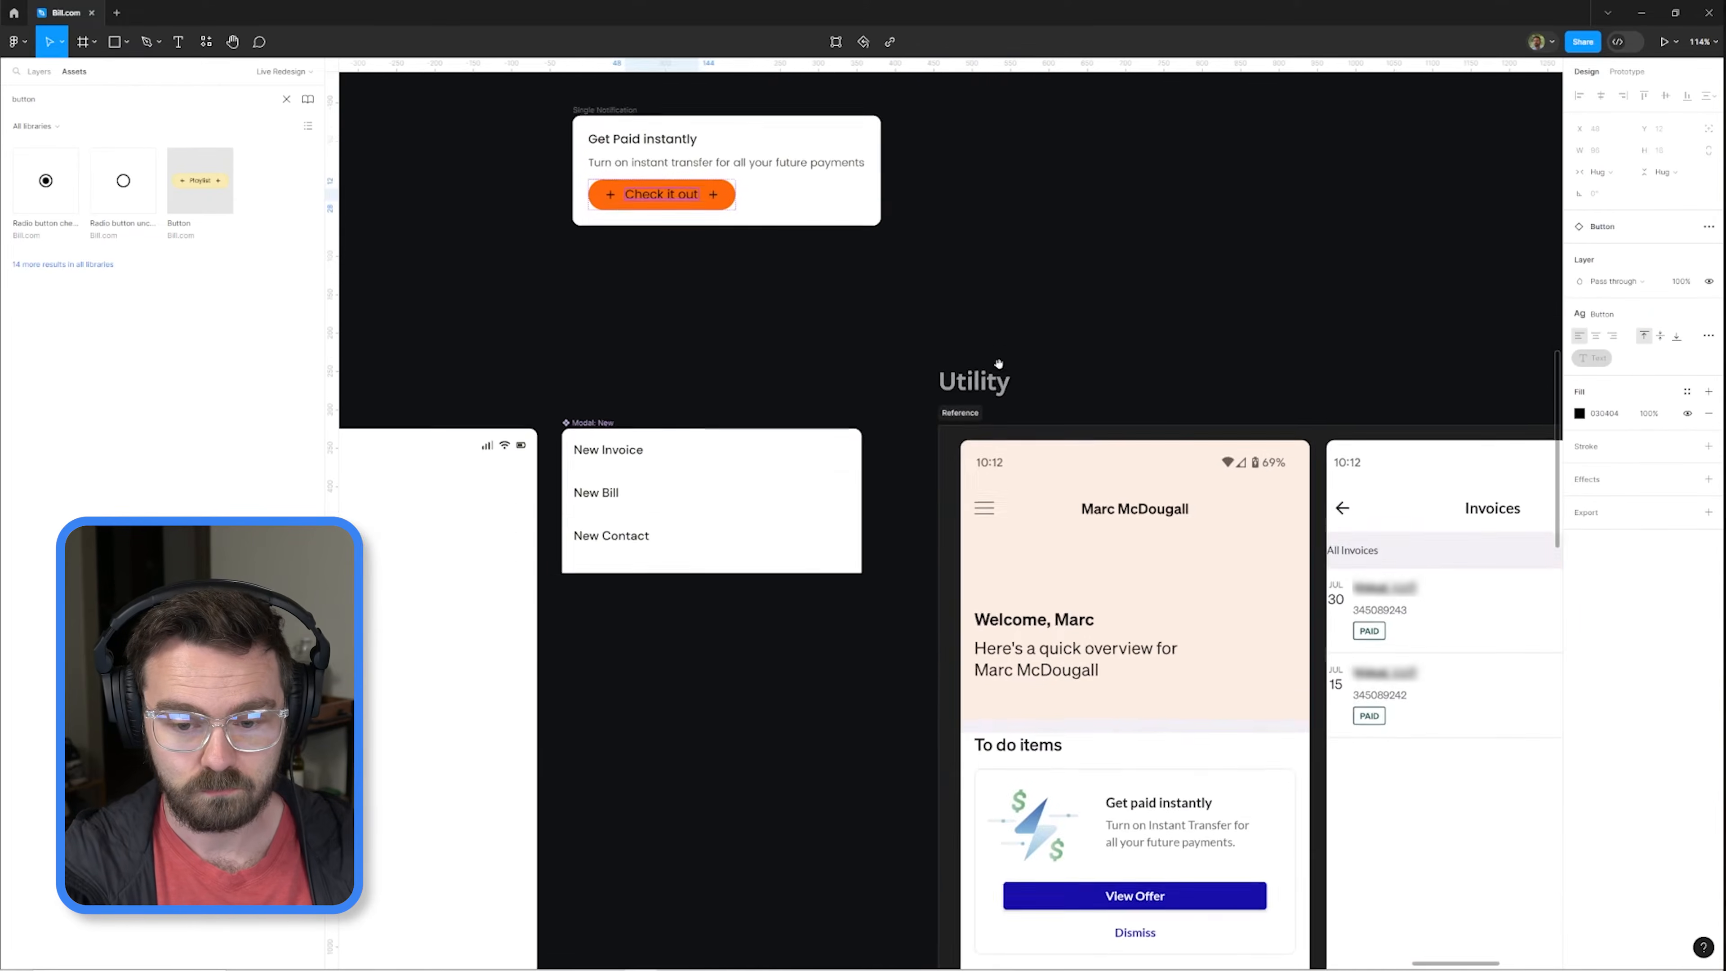
pyautogui.scroll(5, 1367, 660)
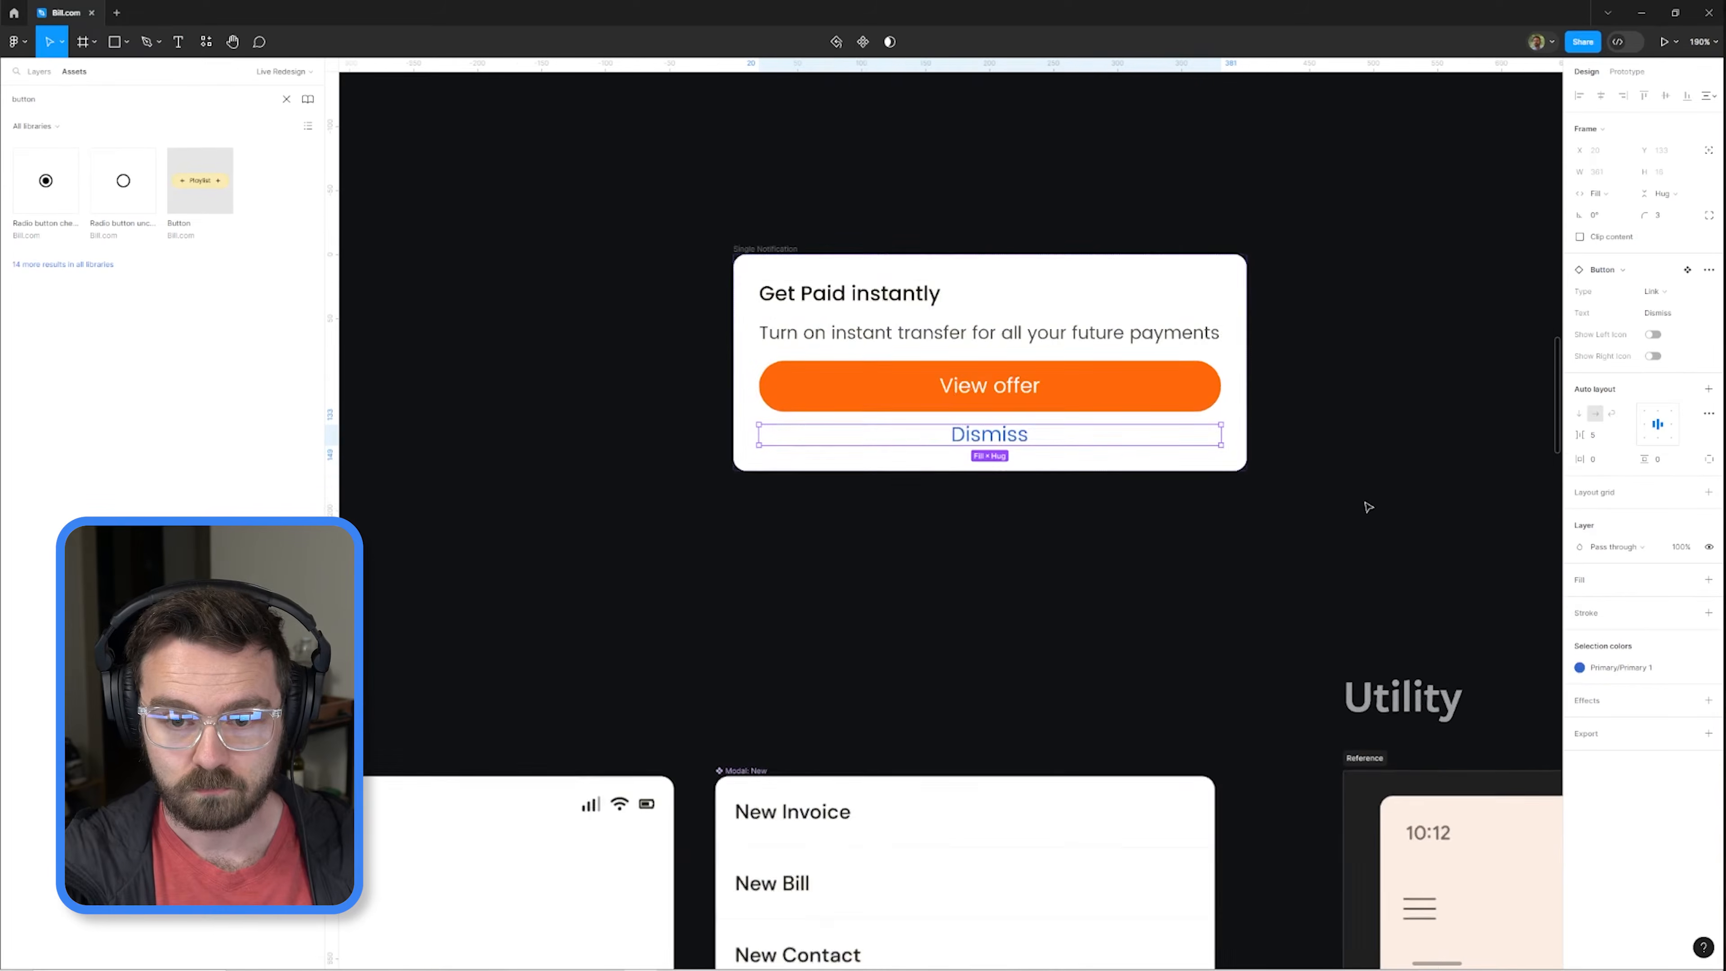
# Step: Replace the duplicated header content on the dashboard with an instance of the "Get Paid instantly" notification card
pyautogui.doubleClick(53, 326)
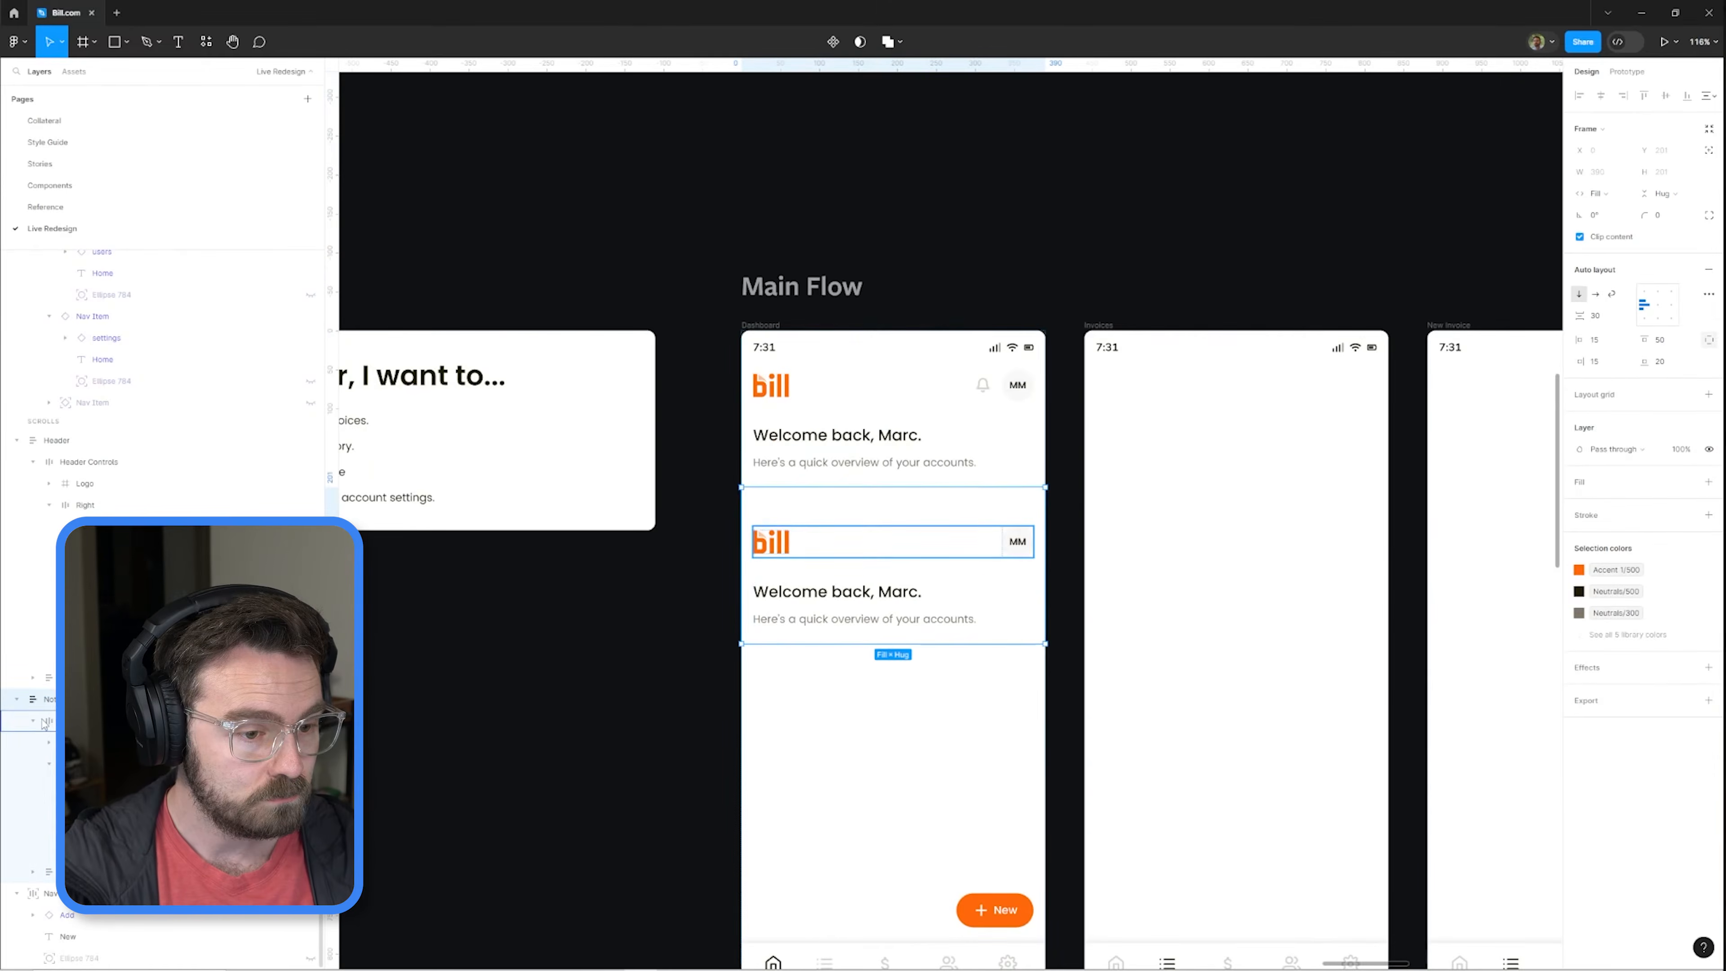
pyautogui.scroll(-4, 914, 539)
pyautogui.click(778, 320)
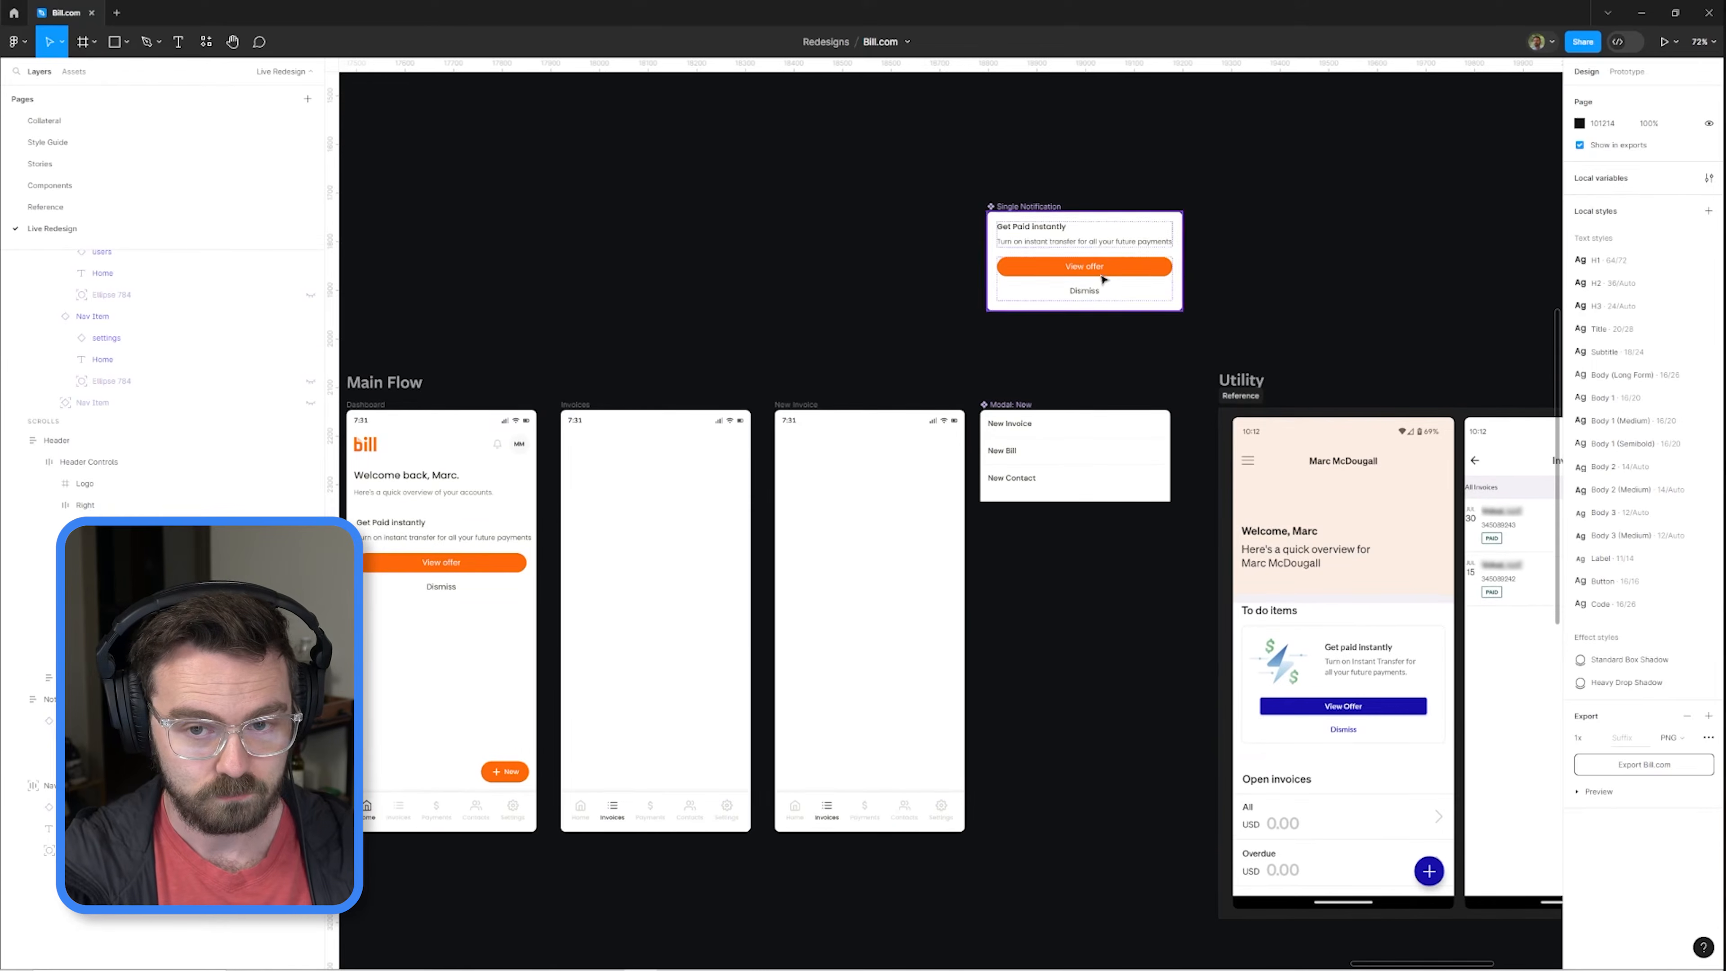
pyautogui.moveTo(836, 316); pyautogui.dragTo(1072, 239)
pyautogui.moveTo(1052, 386); pyautogui.dragTo(629, 291)
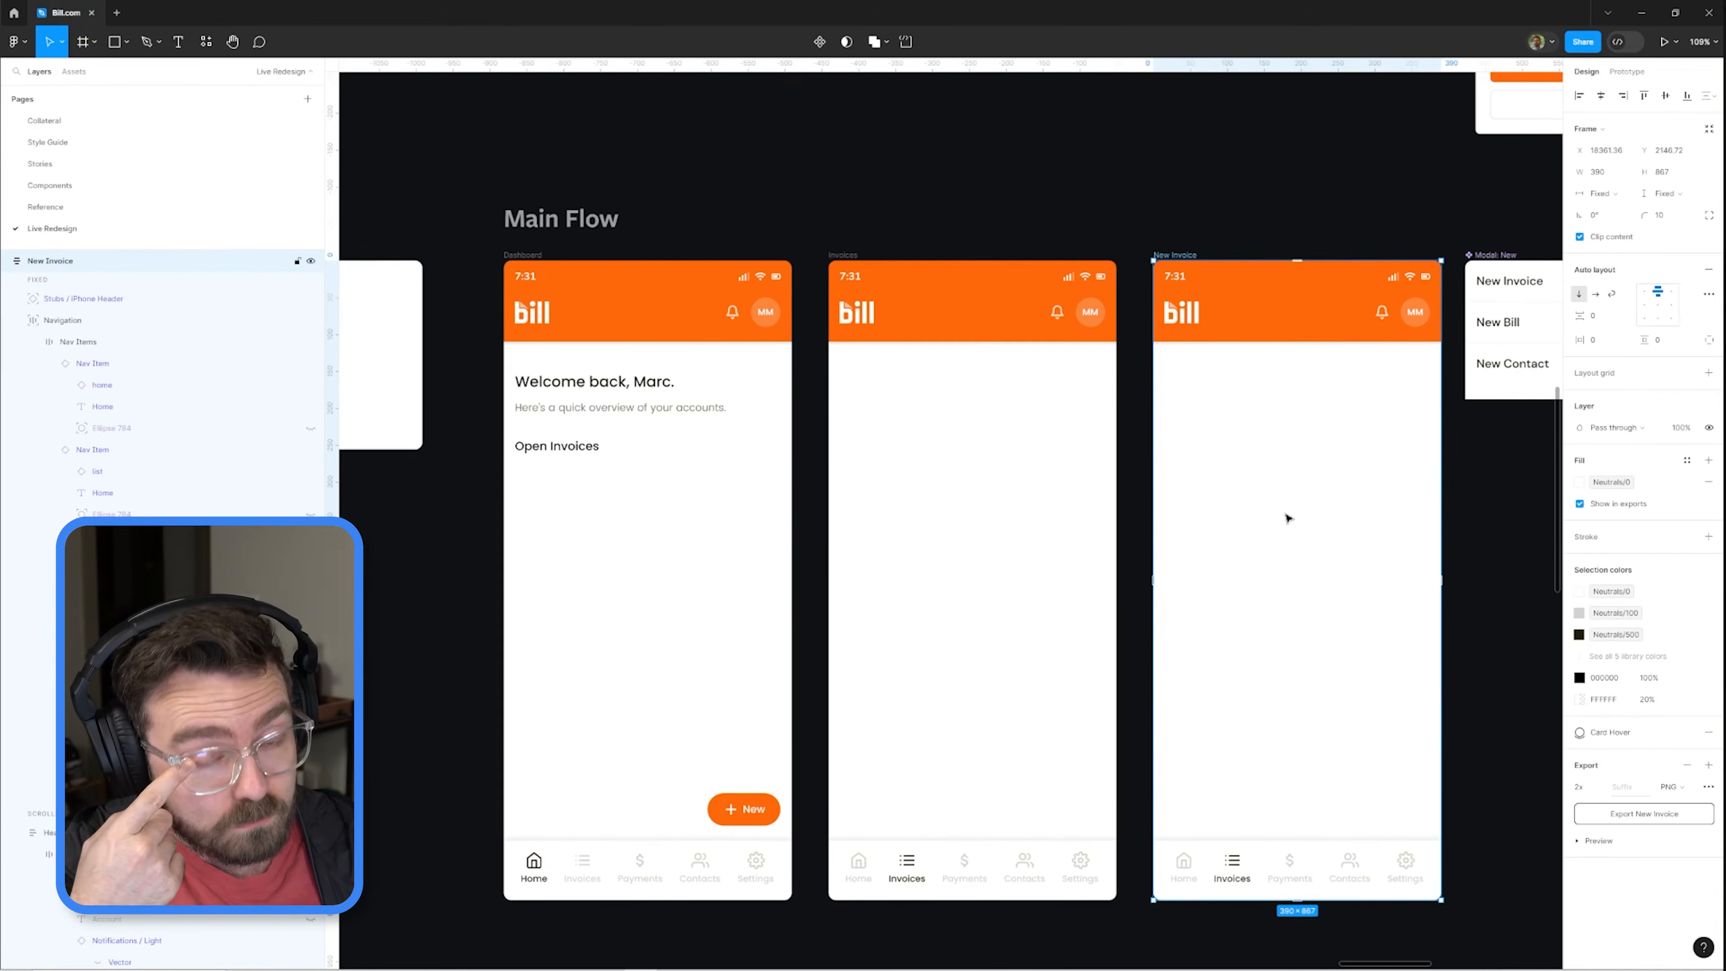
# Step: Change the Dashboard frame's background fill to the light grey Neutrals/5 style
pyautogui.click(478, 470)
pyautogui.scroll(5, 782, 490)
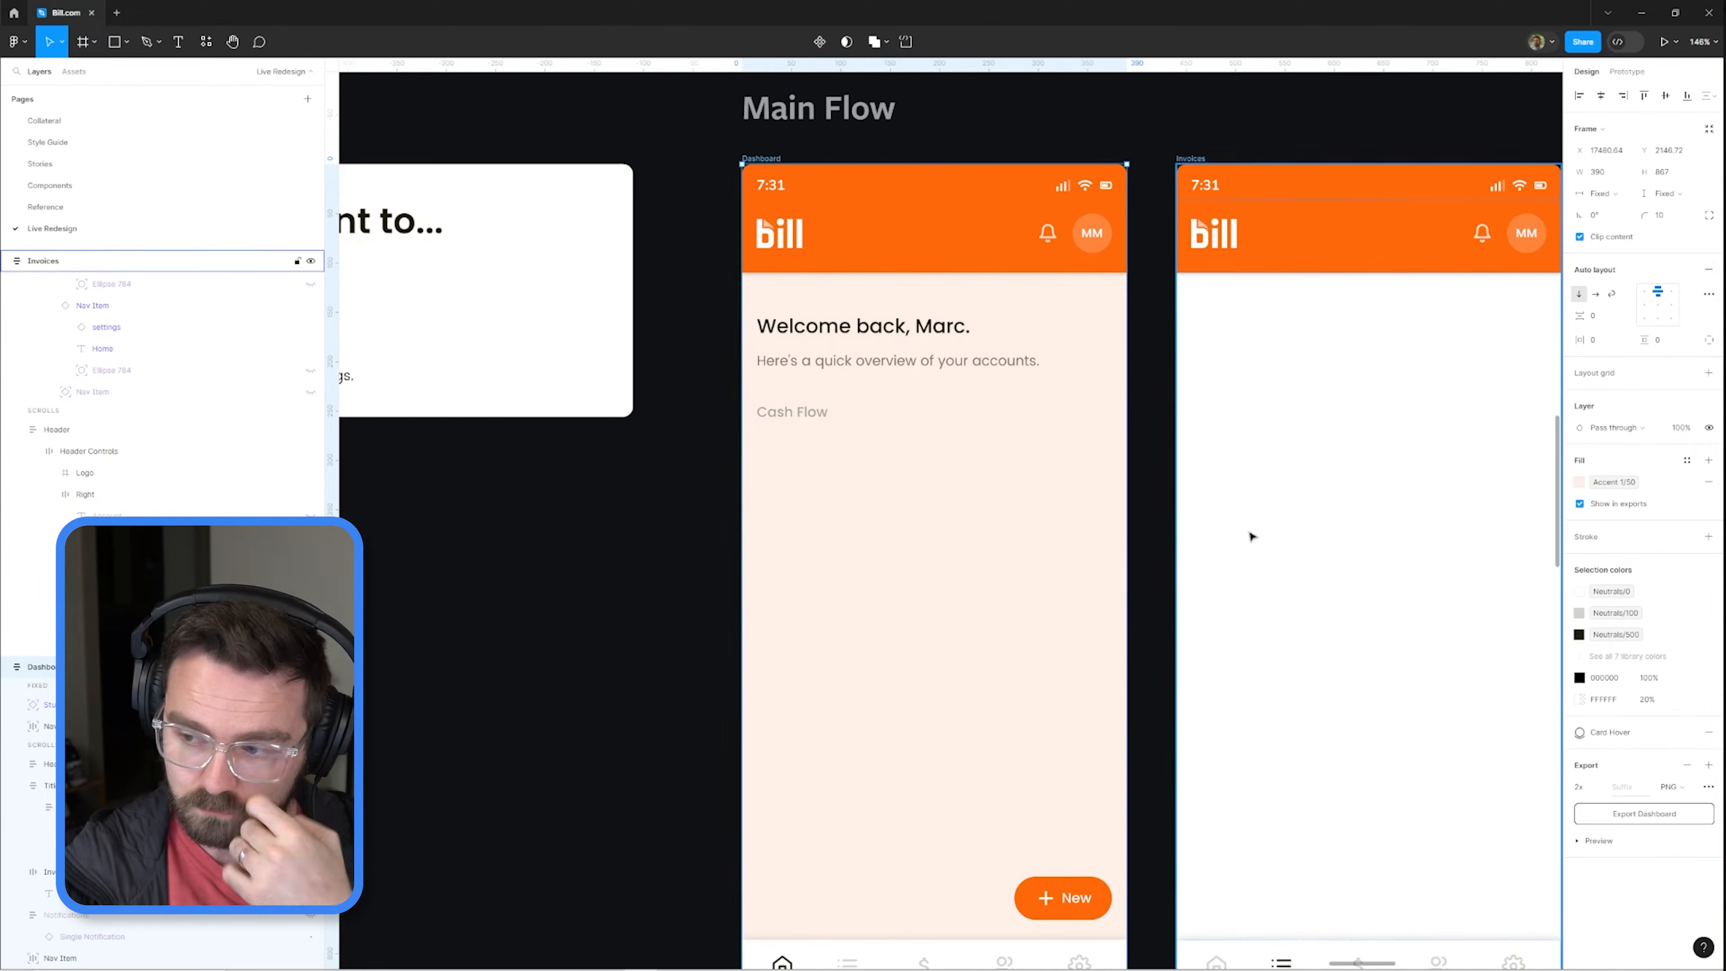
pyautogui.click(1615, 482)
pyautogui.click(1453, 682)
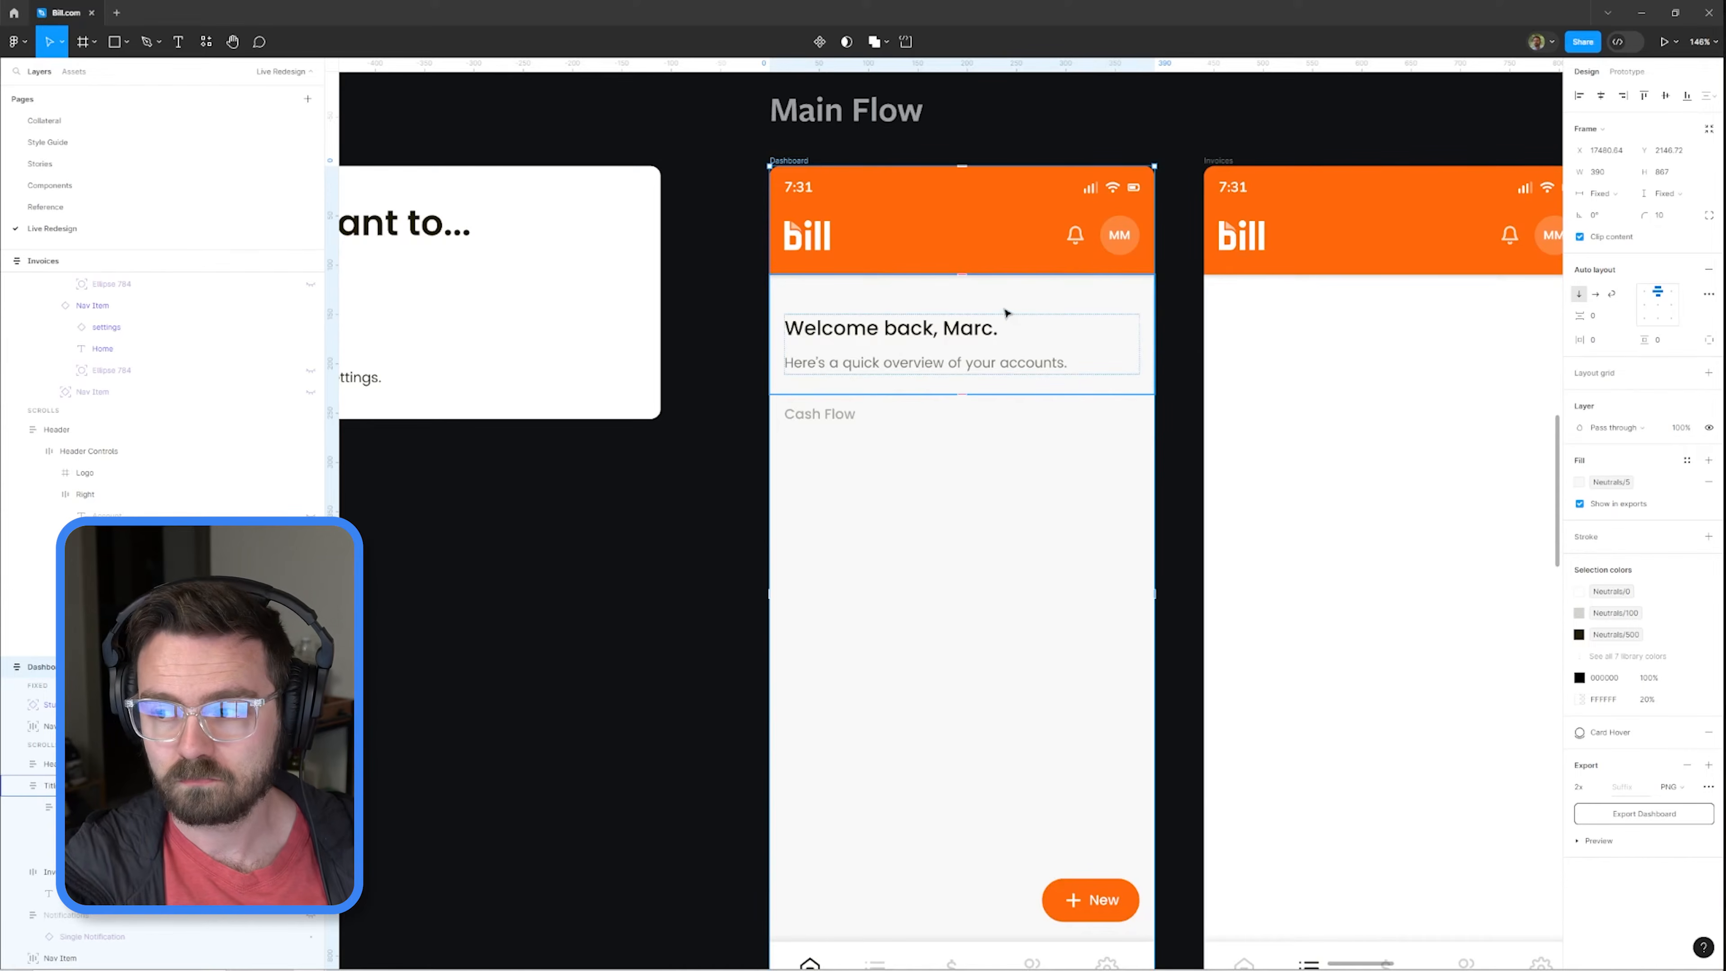
pyautogui.scroll(-1, 917, 517)
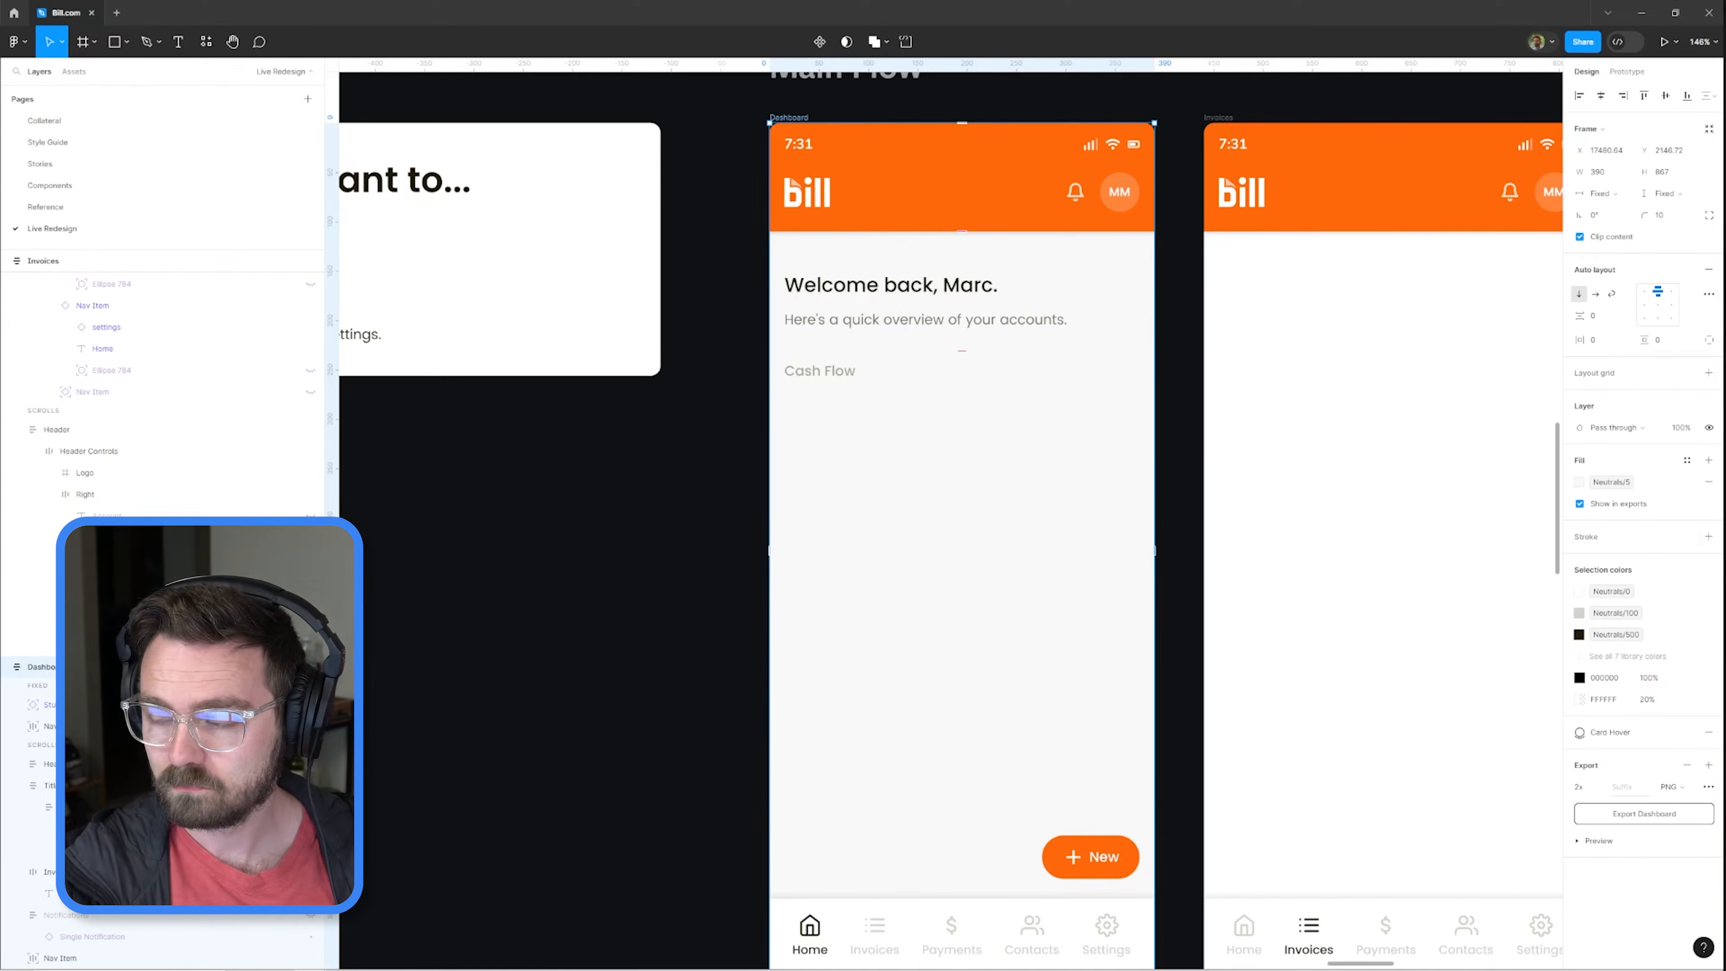
# Step: Wrap the dashboard's Cash Flow text in a white auto layout card with 15 horizontal and 10 vertical padding
pyautogui.click(850, 371)
pyautogui.click(928, 480)
pyautogui.scroll(-2, 928, 480)
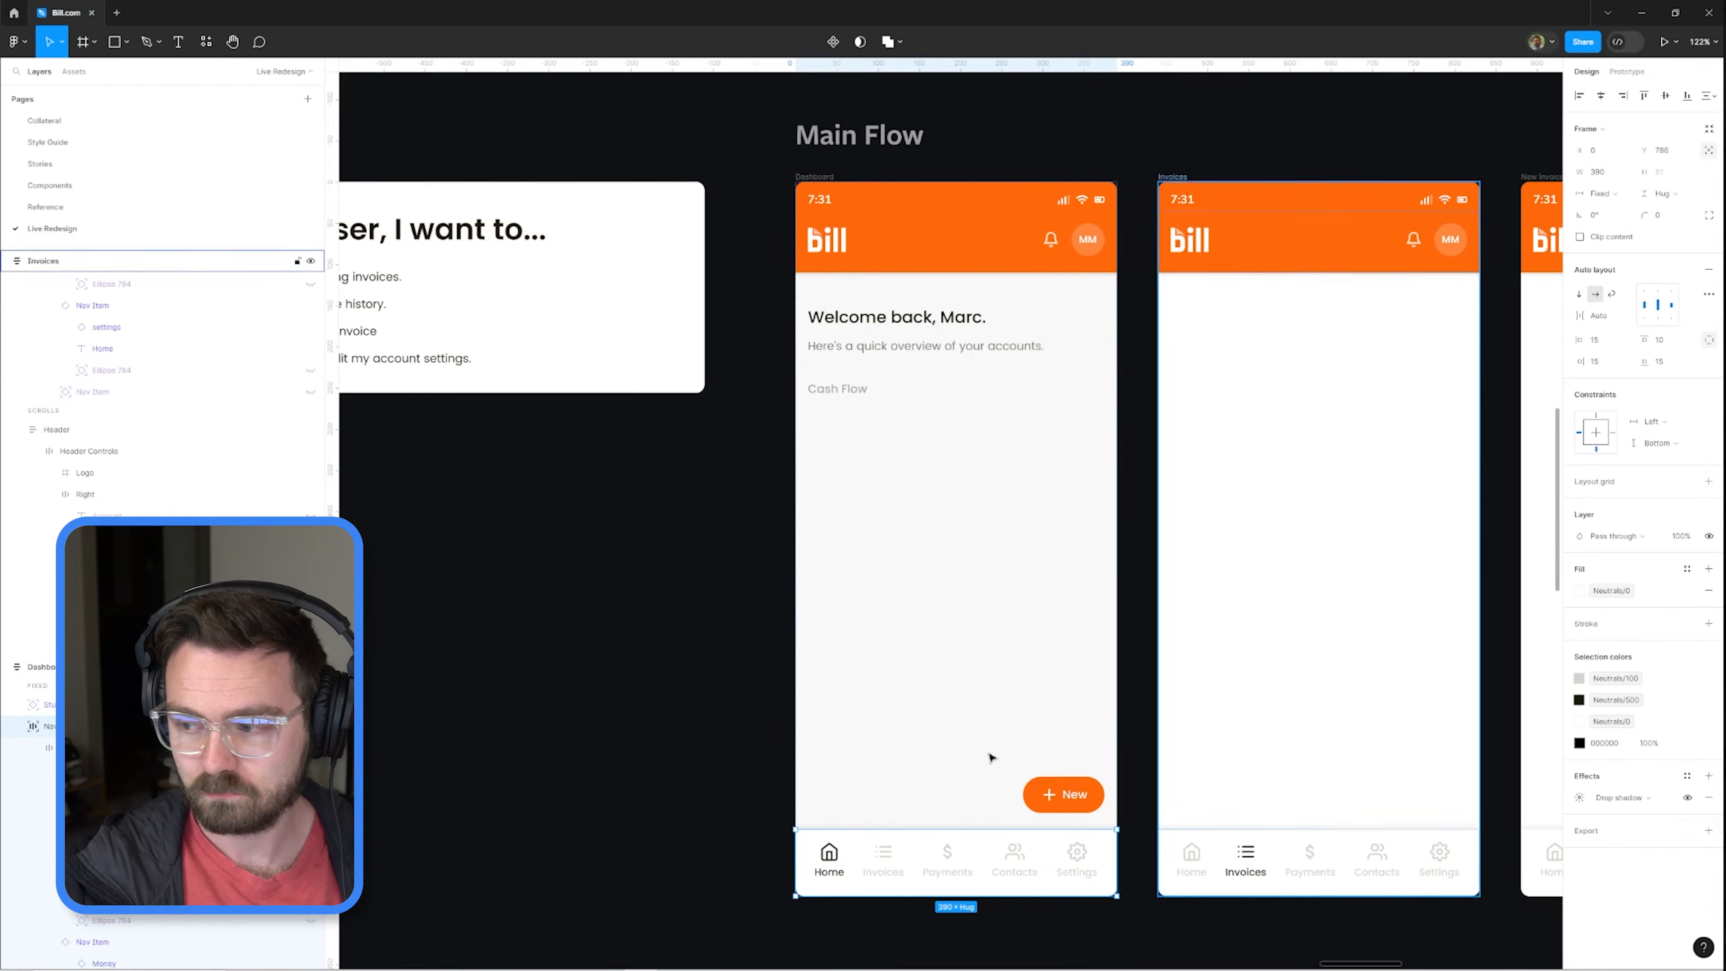
pyautogui.scroll(4, 952, 517)
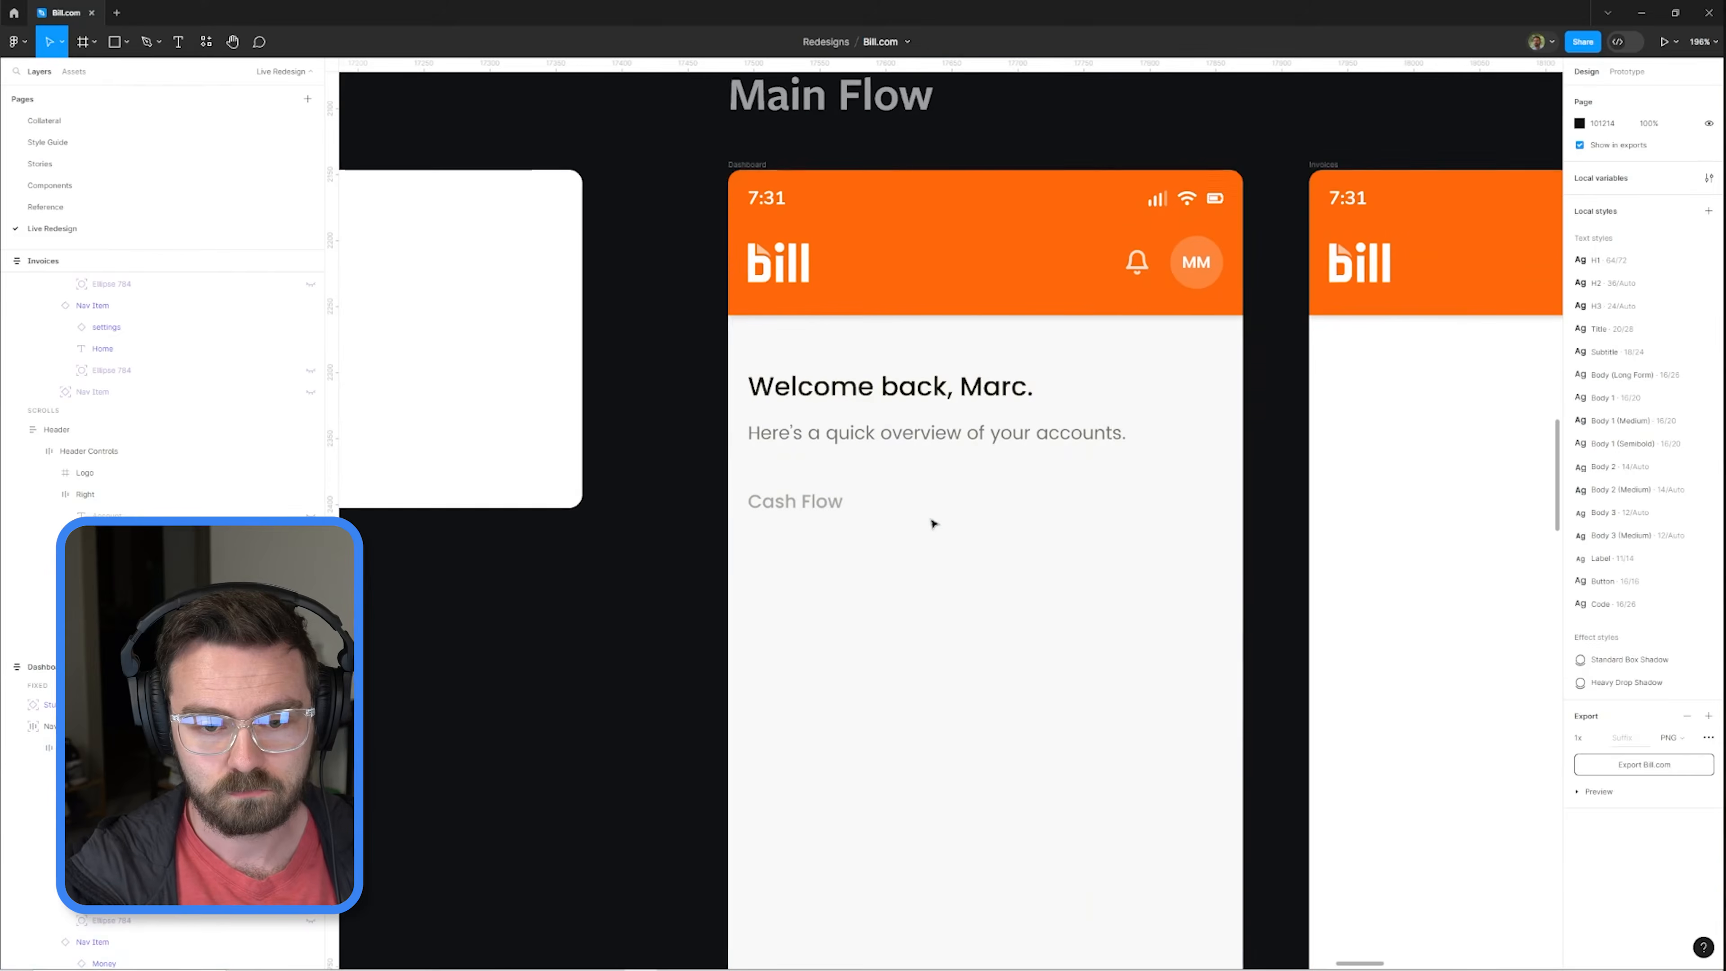
pyautogui.click(933, 520)
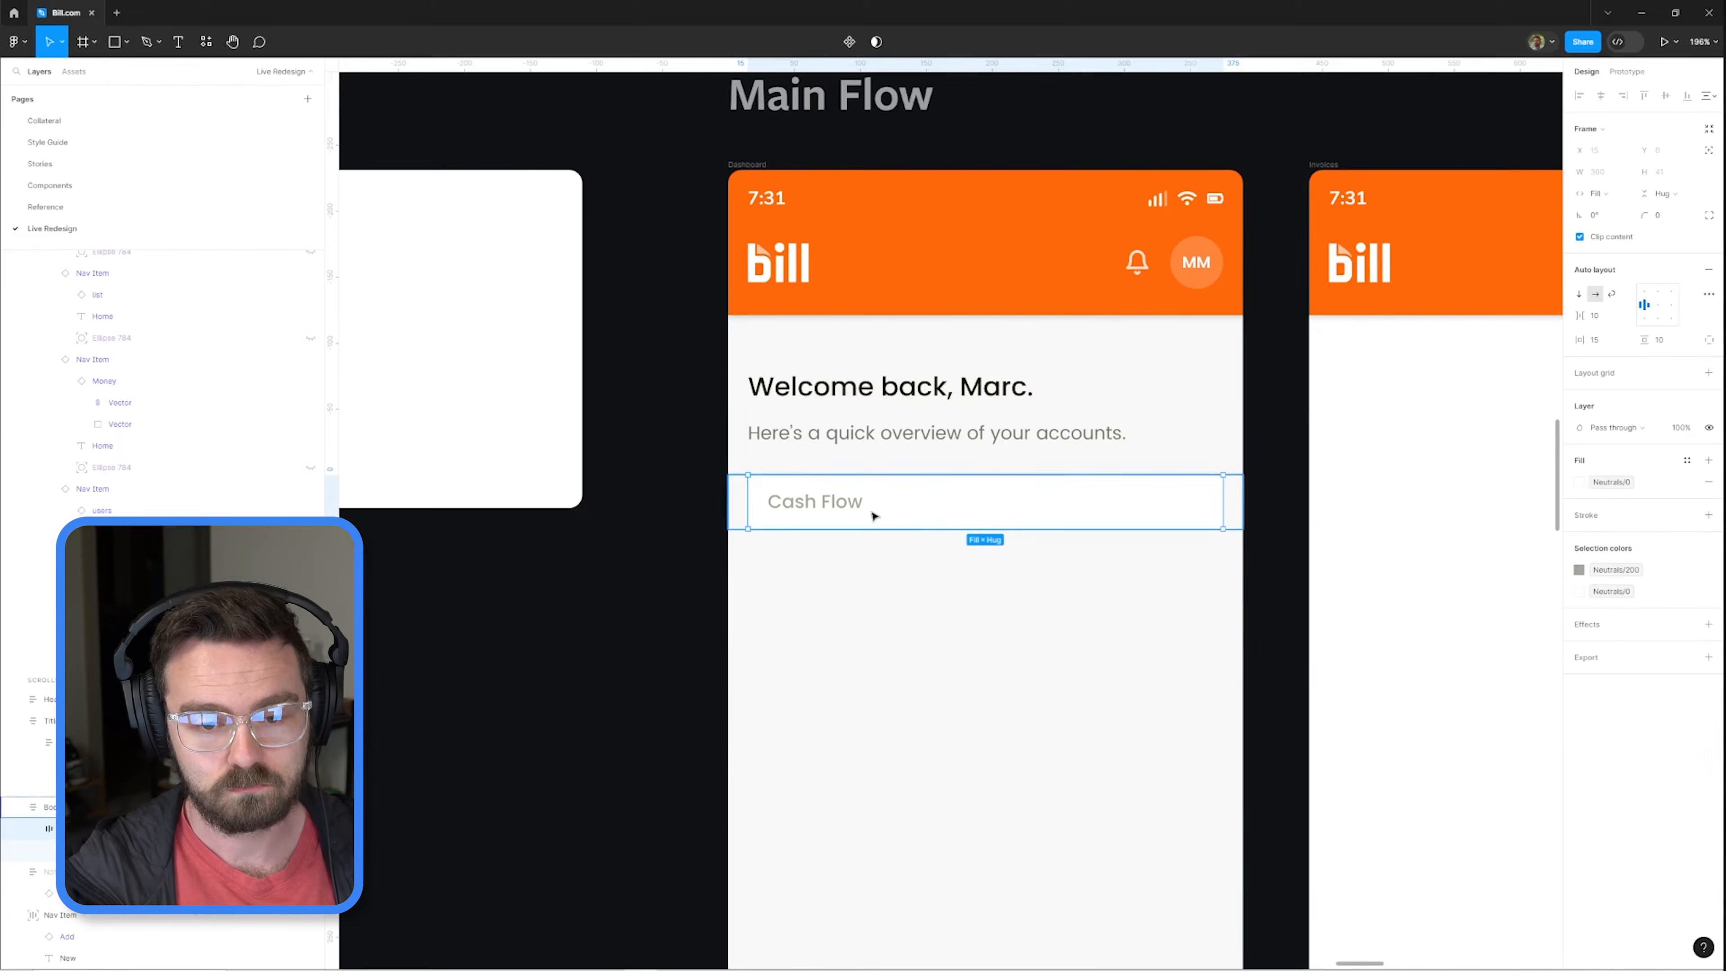
# Step: Add a "Recent Invoices" heading above the Cash Flow card and hide the welcome title section
pyautogui.hotkey('ctrl', 'v')
pyautogui.click(921, 415)
pyautogui.hotkey('ctrl', 'shift', 'h')
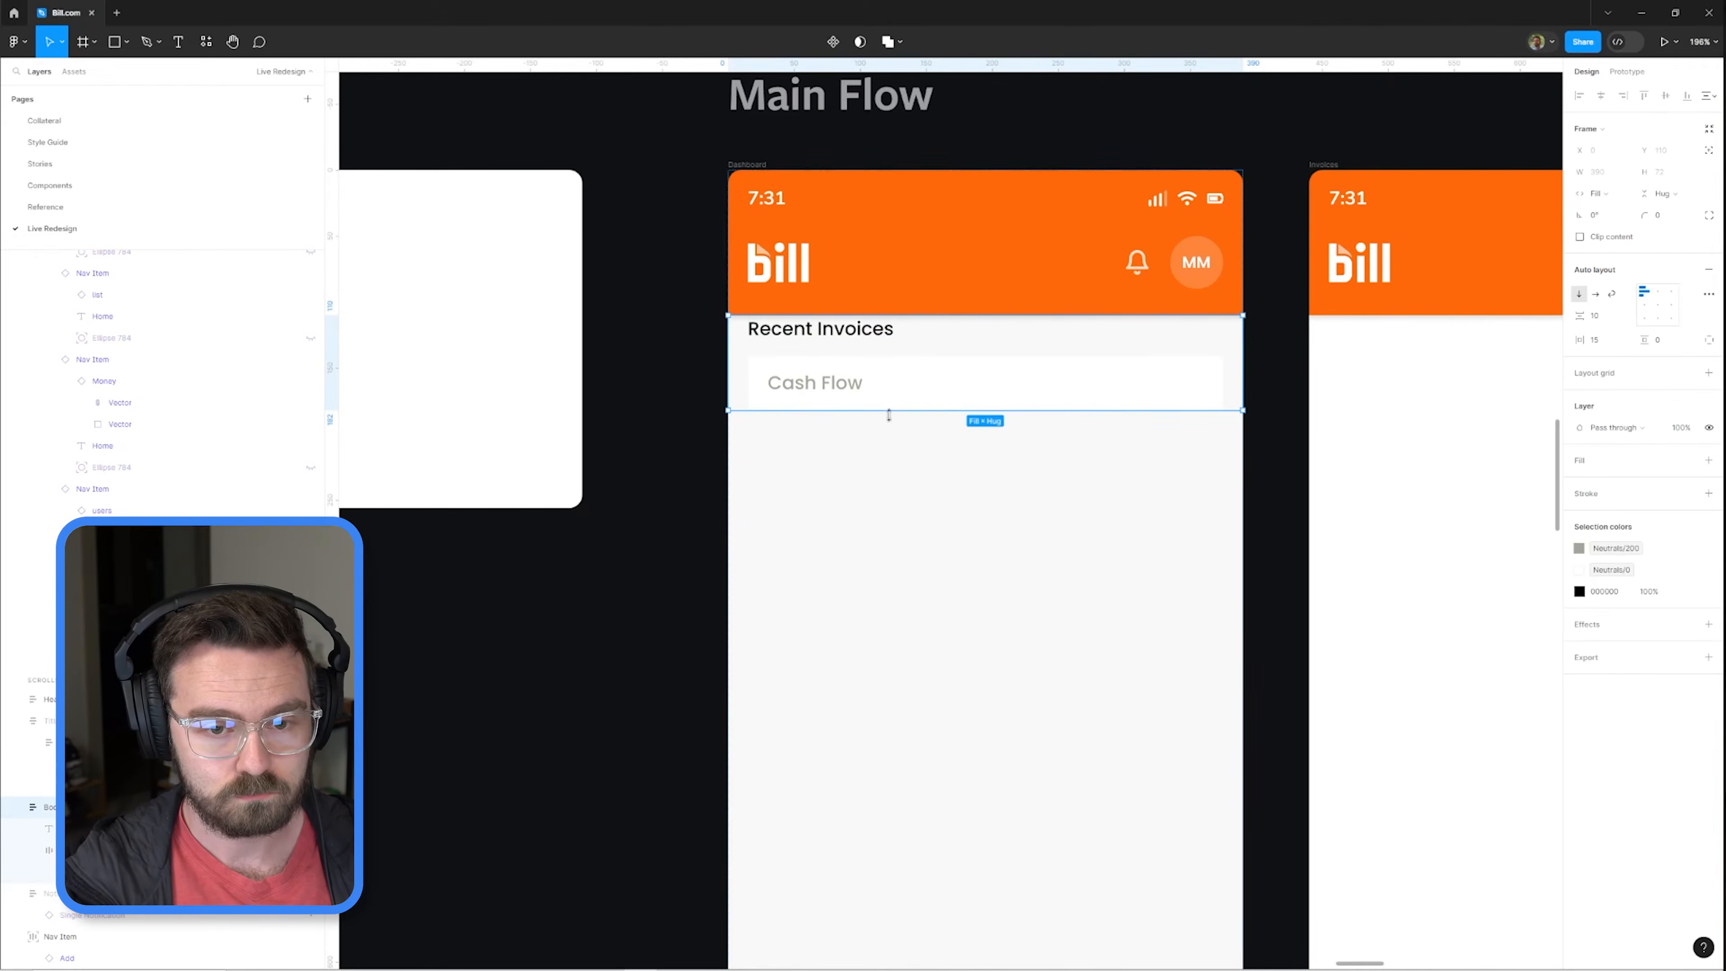
pyautogui.click(832, 363)
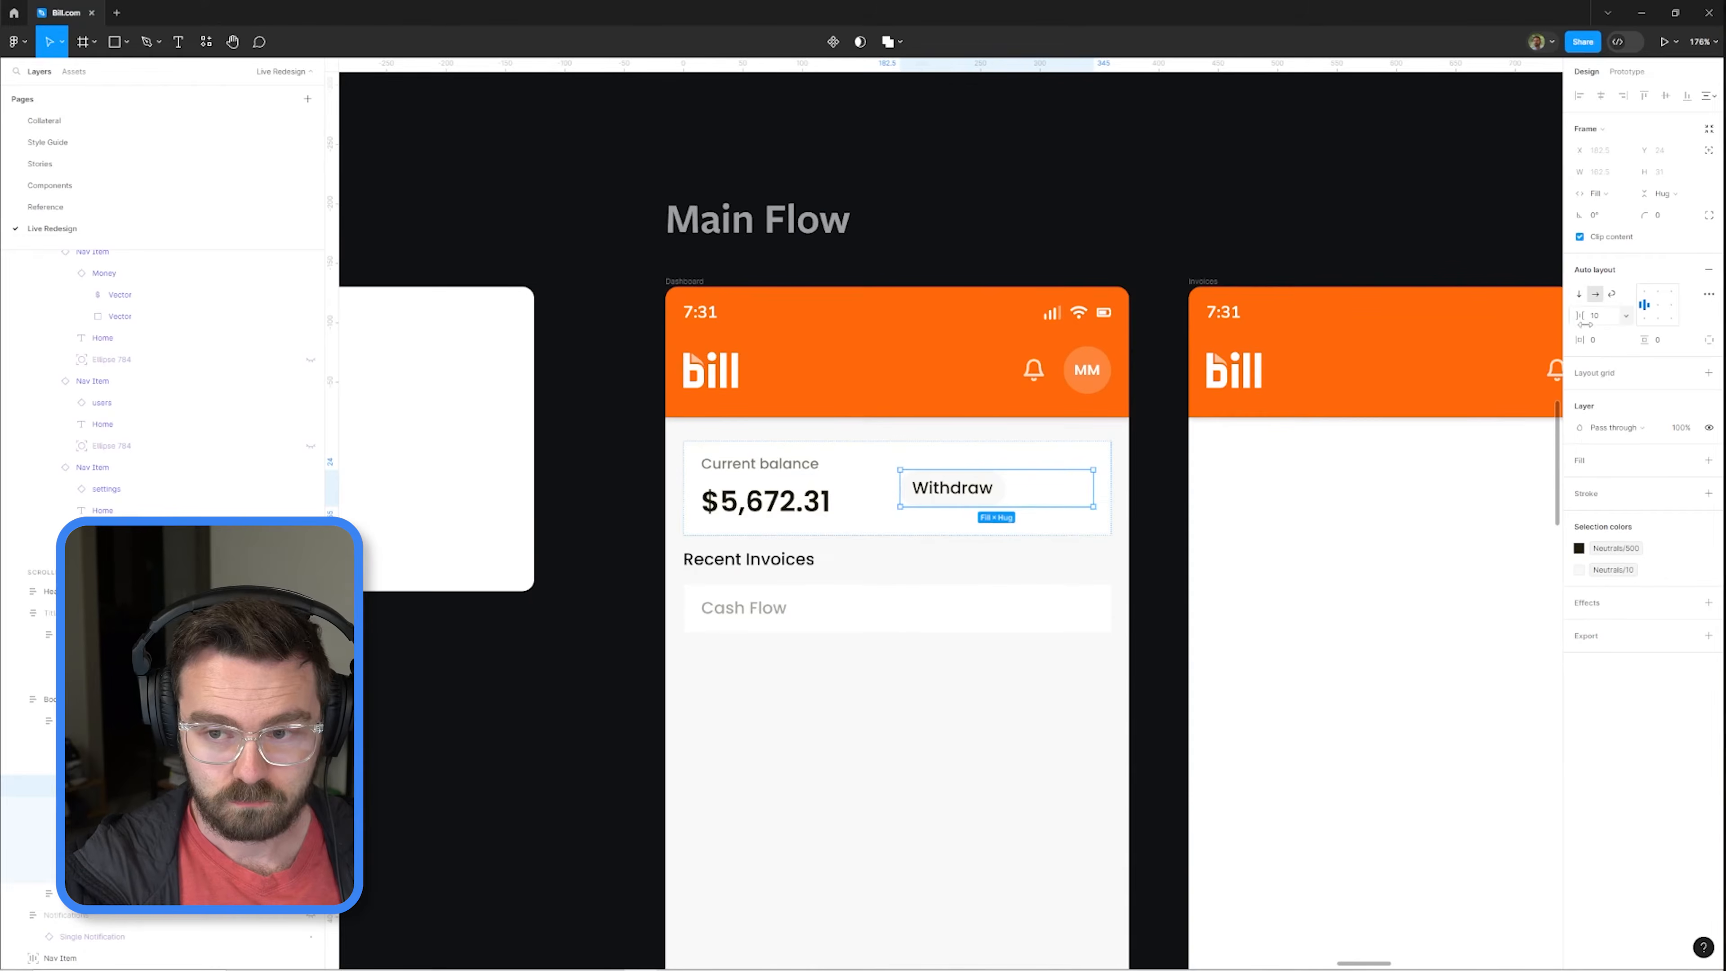
# Step: Set the horizontal padding of the dashboard's body container to 0
pyautogui.scroll(2, 871, 557)
pyautogui.scroll(4, 952, 531)
pyautogui.scroll(-1, 1006, 326)
pyautogui.hotkey('shift', 'Return')
pyautogui.scroll(-3, 1007, 328)
pyautogui.click(1605, 340)
pyautogui.write('0')
pyautogui.press('Return')
pyautogui.doubleClick(1118, 358)
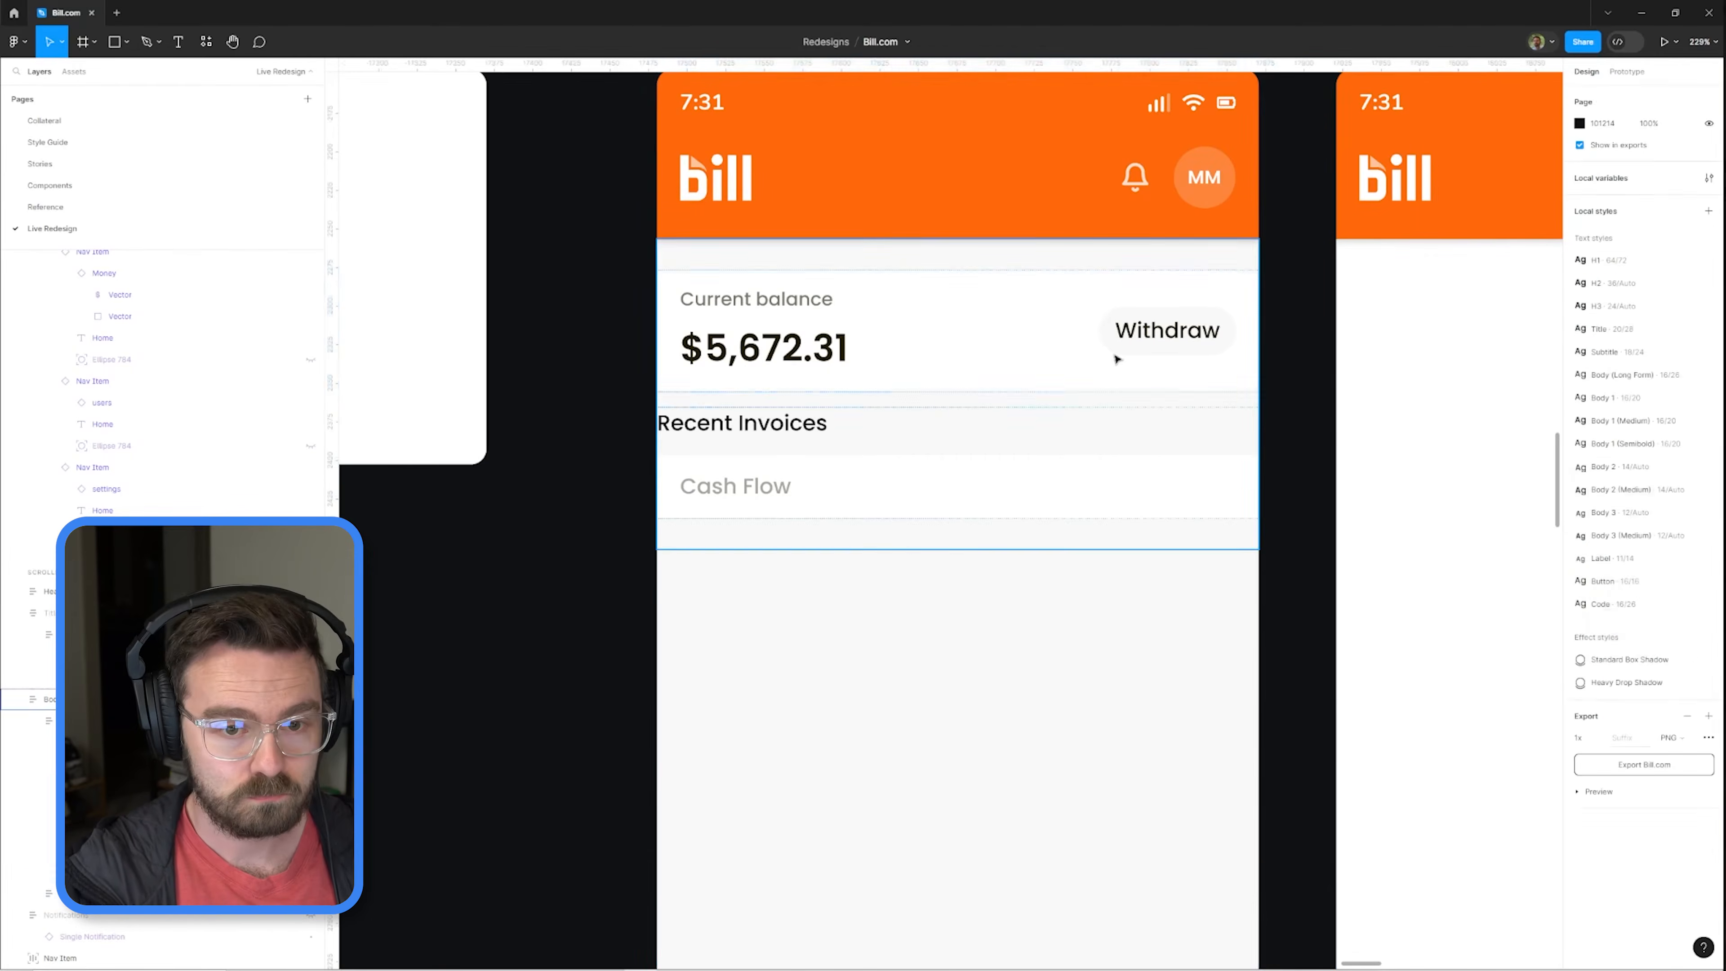
# Step: Change the card under Recent activity to the label "Weekly spending" and the amount $3,124.12
pyautogui.scroll(-3, 867, 406)
pyautogui.scroll(3, 1019, 502)
pyautogui.click(1195, 524)
pyautogui.click(1025, 374)
pyautogui.hscroll(-1, 1025, 374)
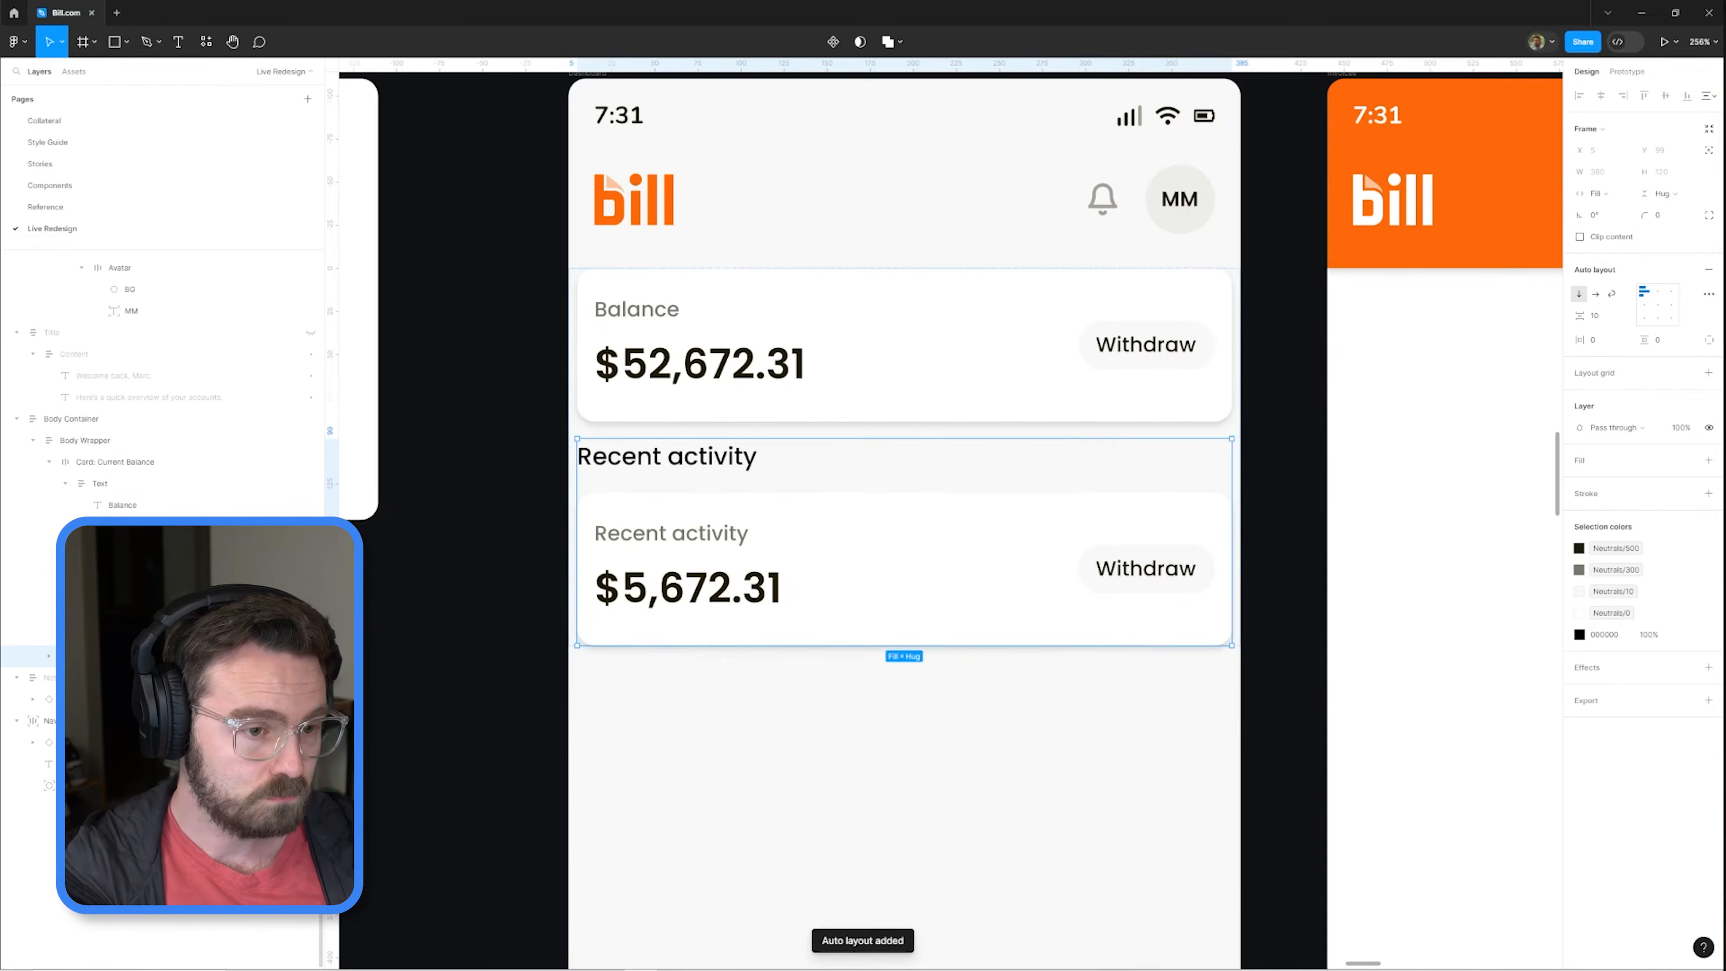
pyautogui.doubleClick(688, 524)
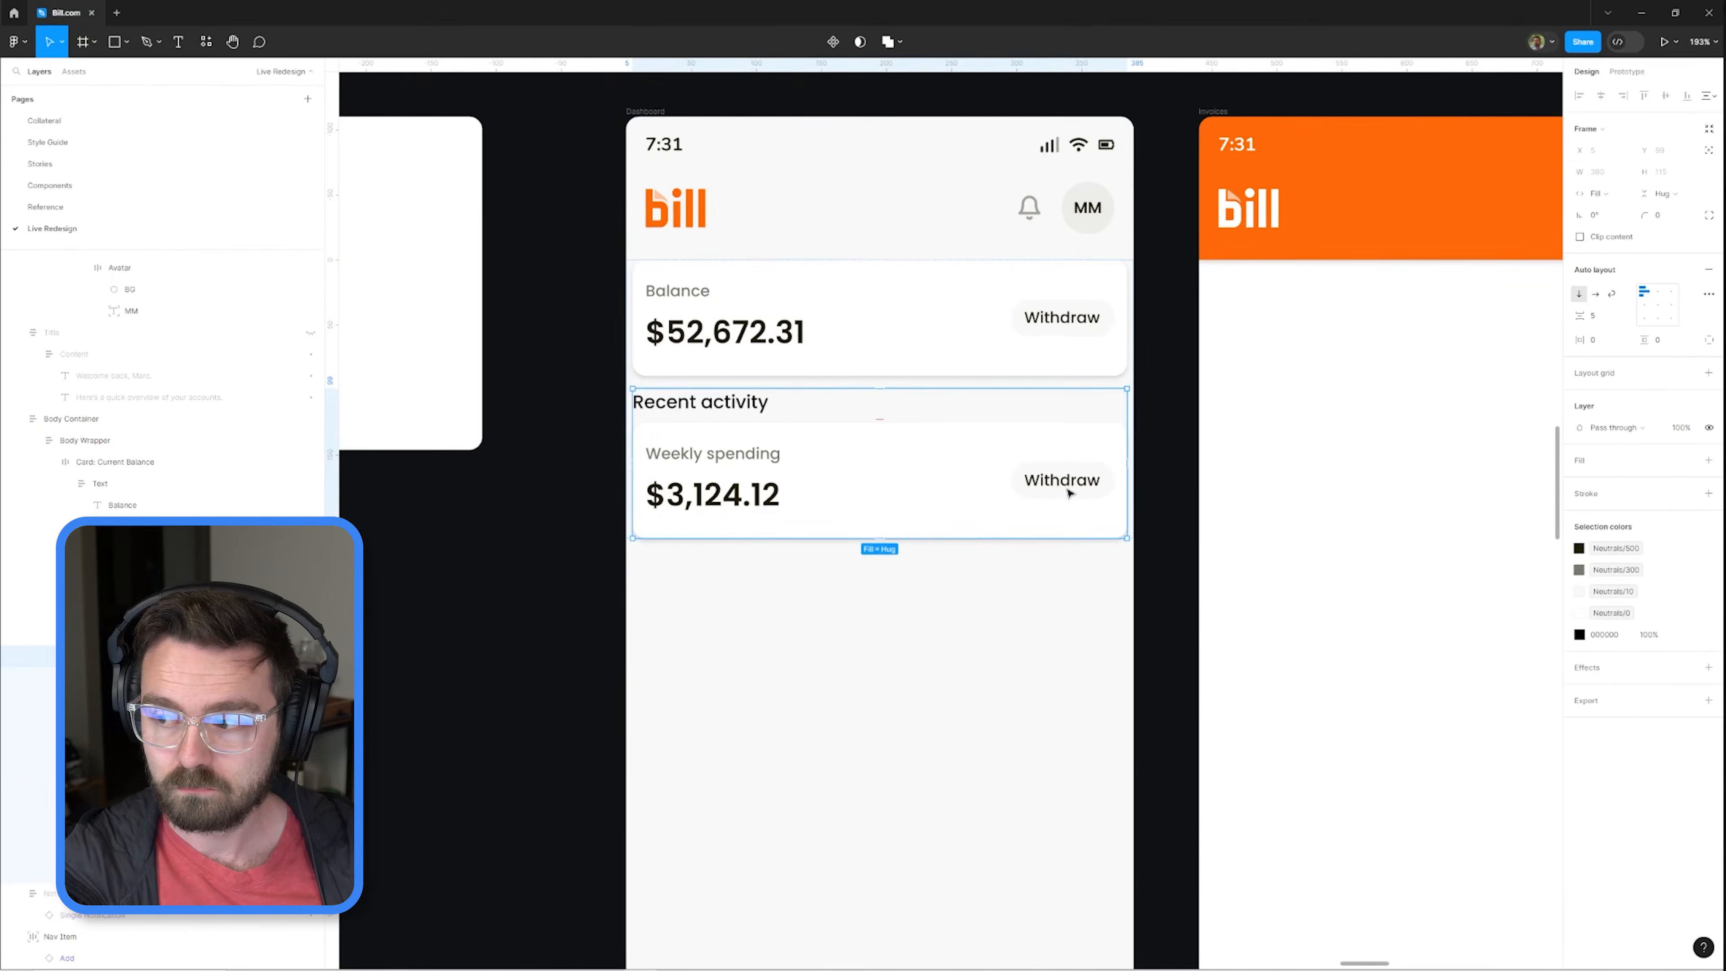
# Step: Delete the Withdraw button from the Weekly spending card
pyautogui.click(1067, 479)
pyautogui.press('Delete')
pyautogui.scroll(3, 952, 476)
pyautogui.click(81, 462)
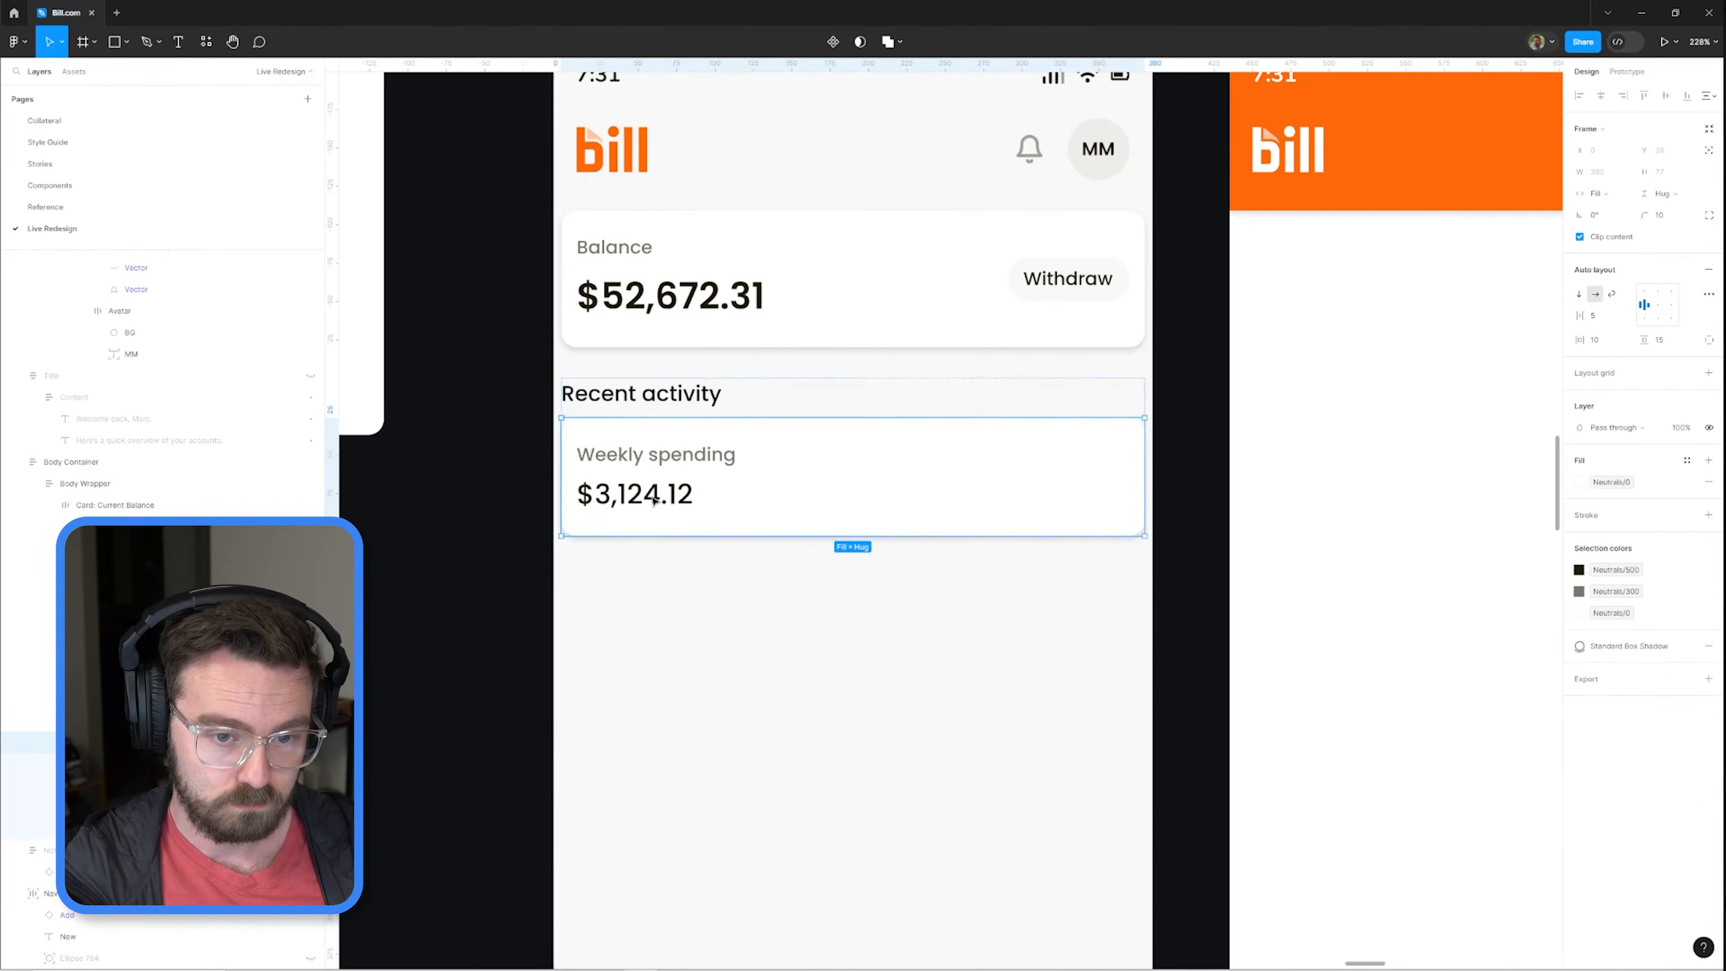
# Step: Put a bar-chart icon on the Weekly spending card in place of its former action and colour it Neutrals/500
pyautogui.hotkey('shift', 'Return')
pyautogui.click(1072, 482)
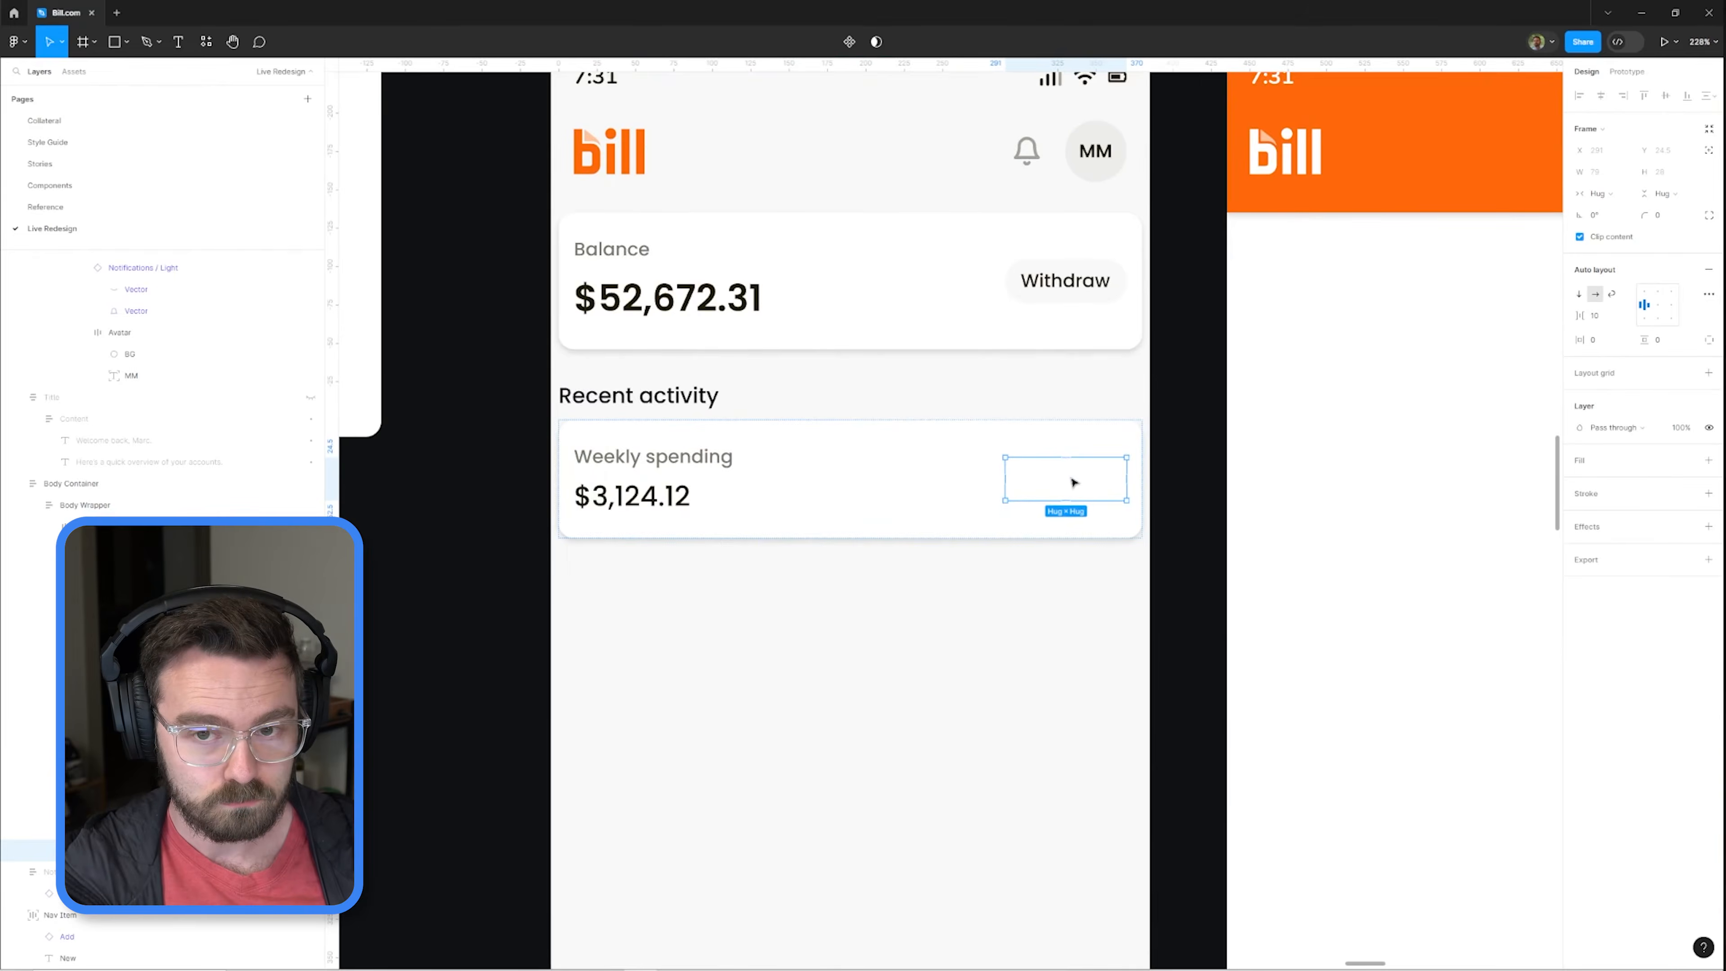
pyautogui.press('c')
pyautogui.scroll(-1, 738, 480)
pyautogui.scroll(1, 739, 480)
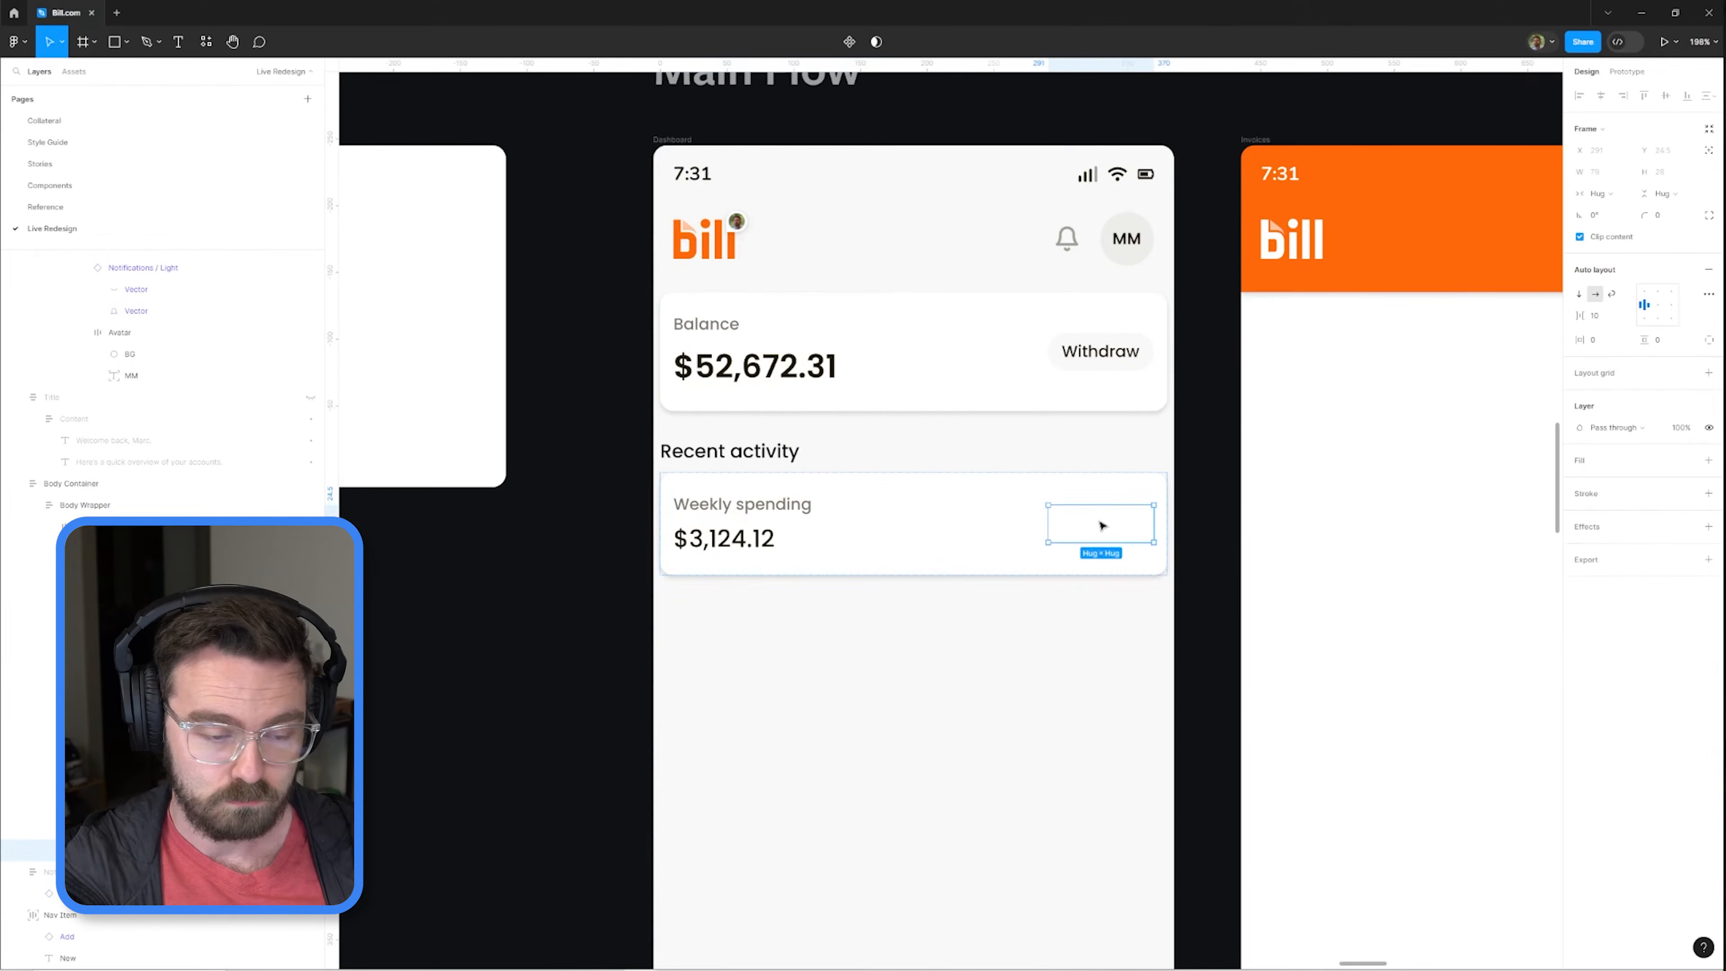
pyautogui.hotkey('ctrl', 'z')
pyautogui.scroll(3, 1122, 525)
pyautogui.keyDown('ctrl'); pyautogui.click(1120, 522); pyautogui.keyUp('ctrl')
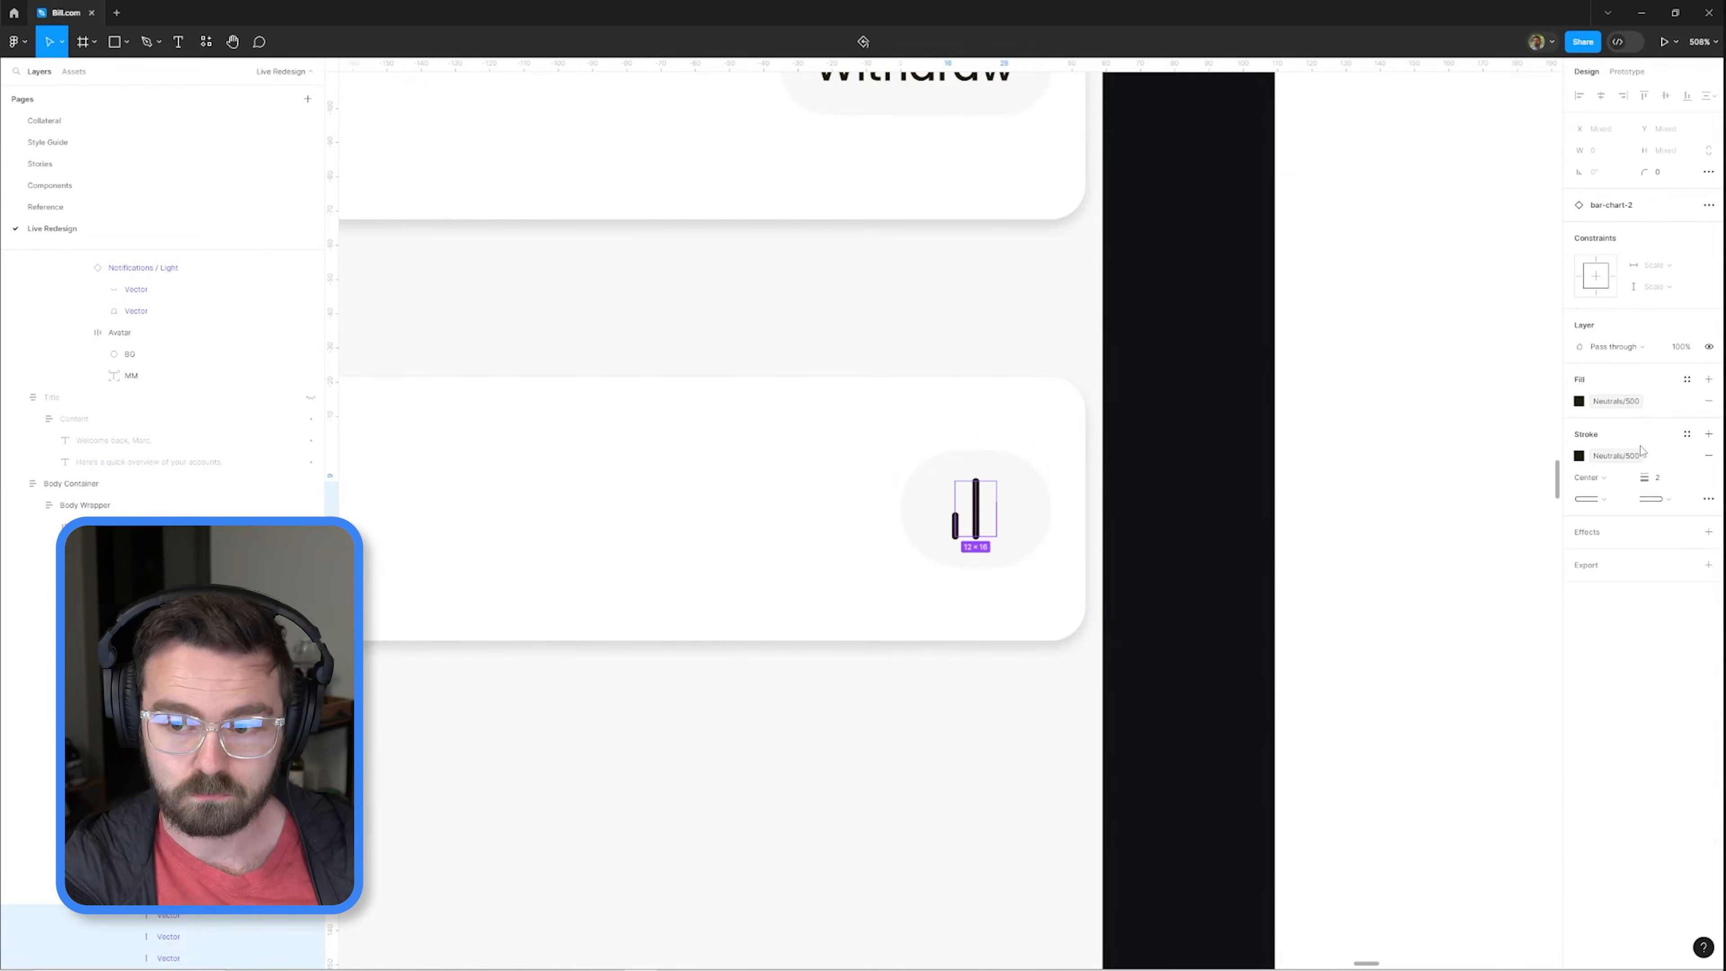
pyautogui.hotkey('shift', '2')
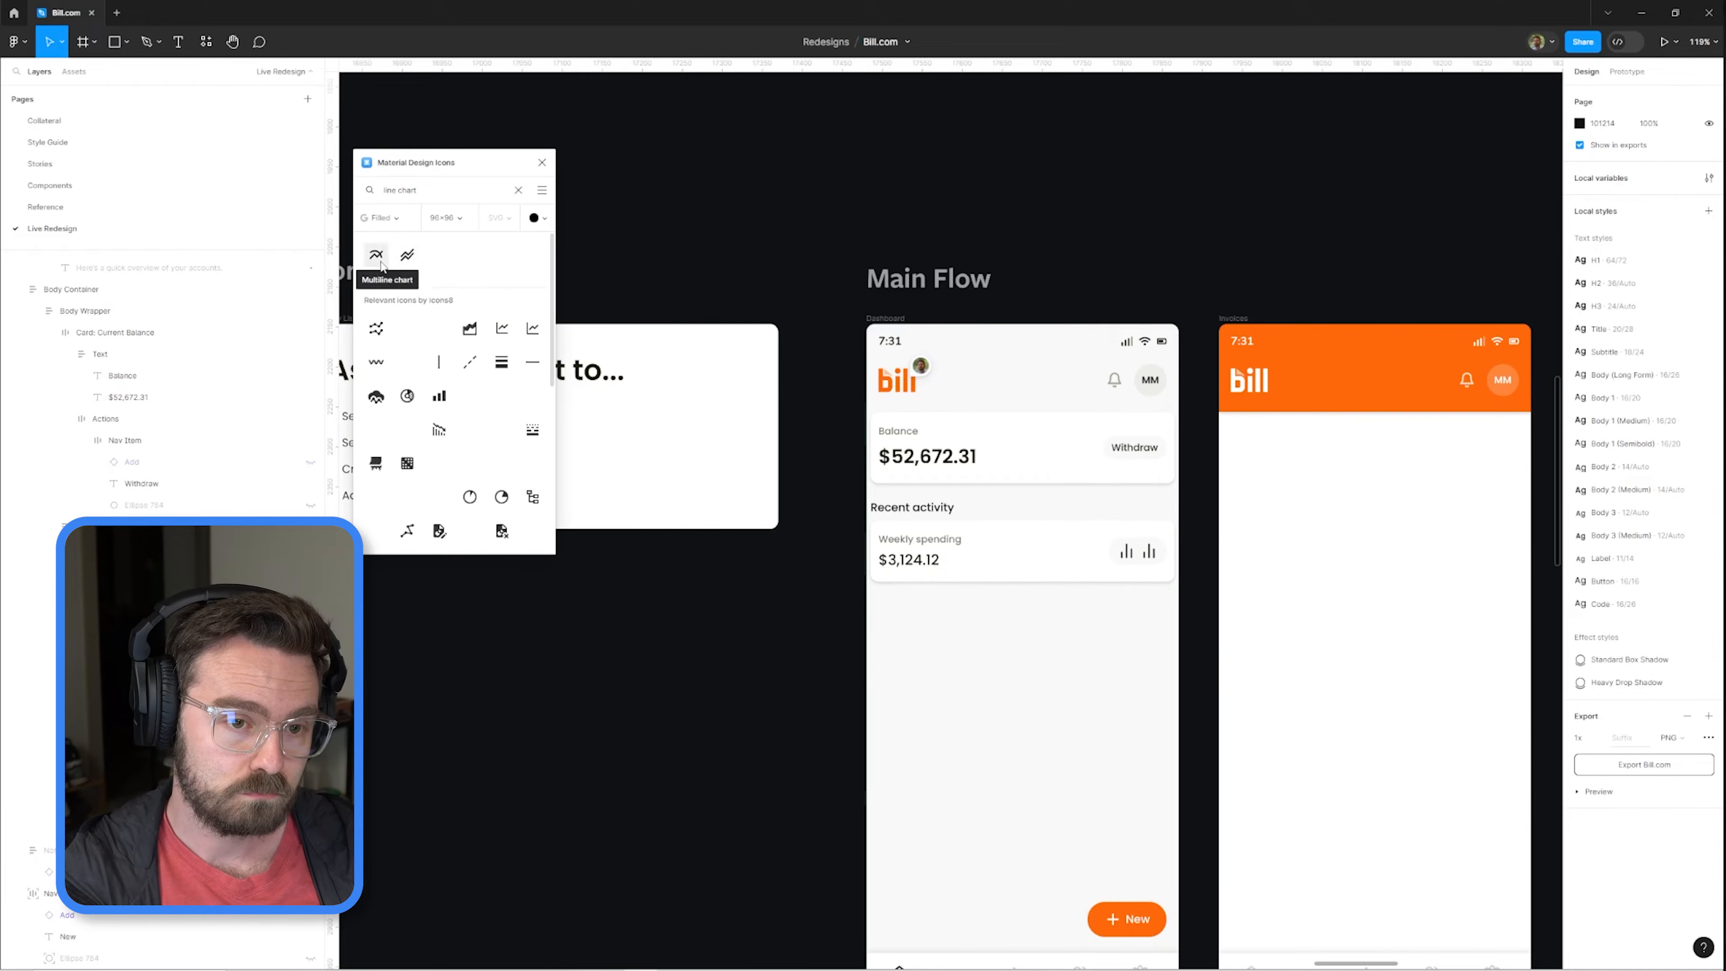
# Step: Add a line-chart icon beside the bar-chart icon in the Weekly spending card's view toggle
pyautogui.moveTo(382, 266); pyautogui.dragTo(936, 513)
pyautogui.hotkey('shift', '2')
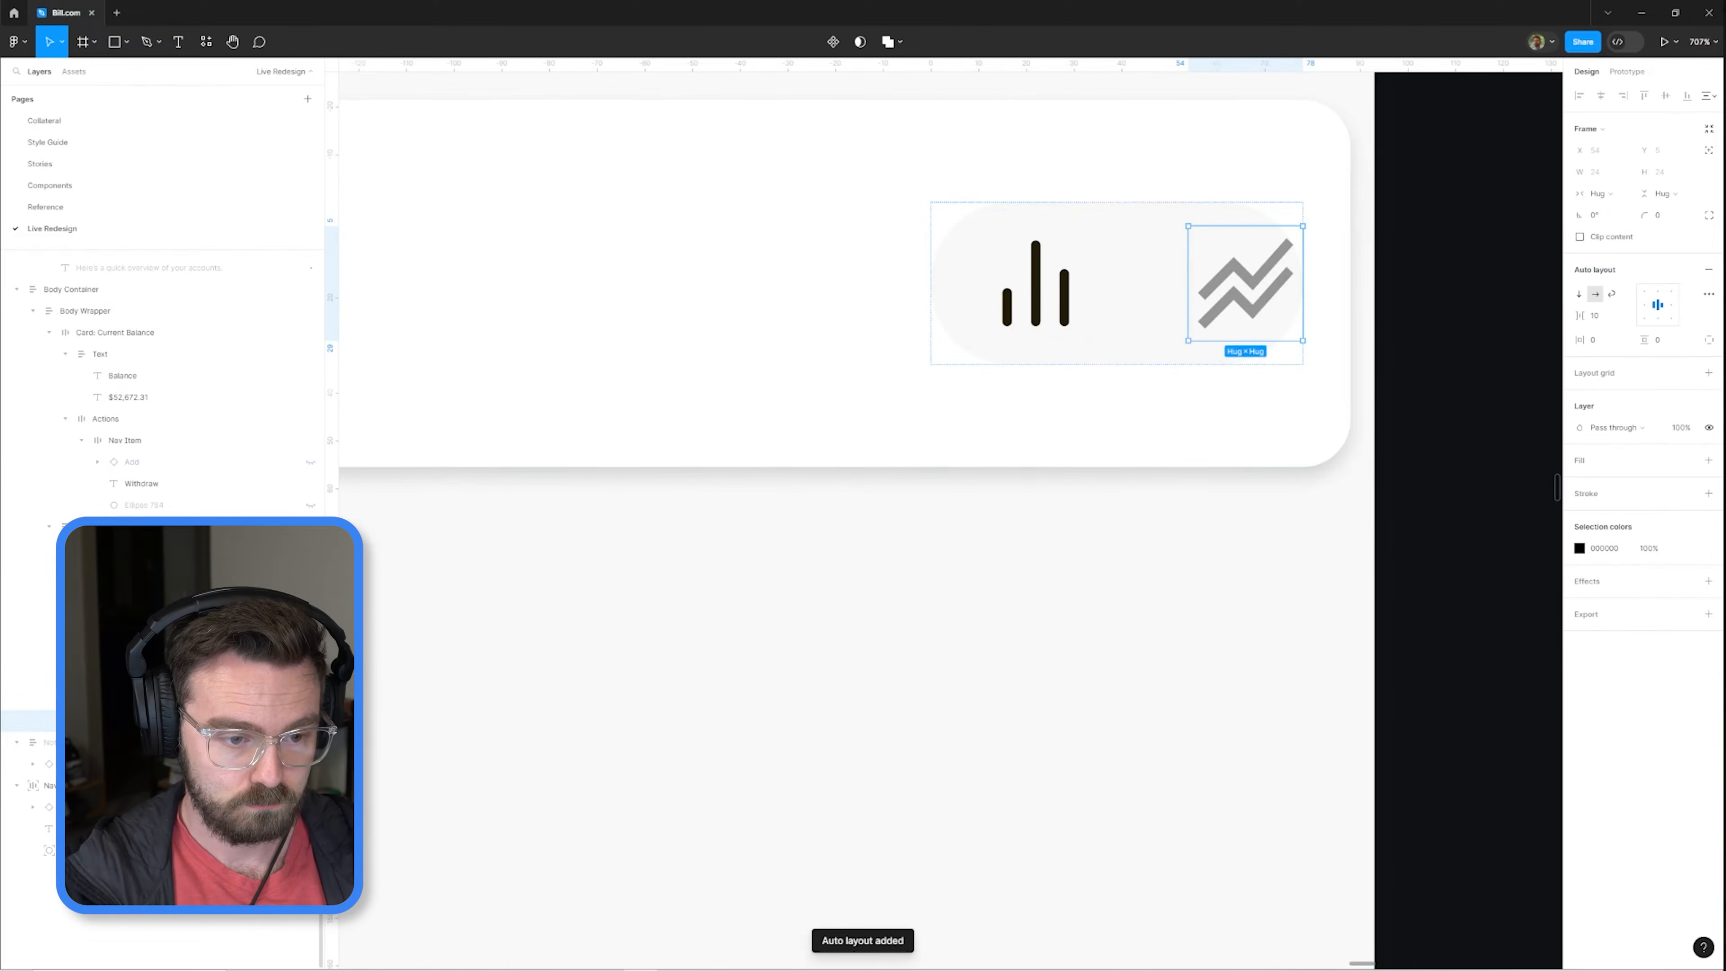
pyautogui.click(1622, 321)
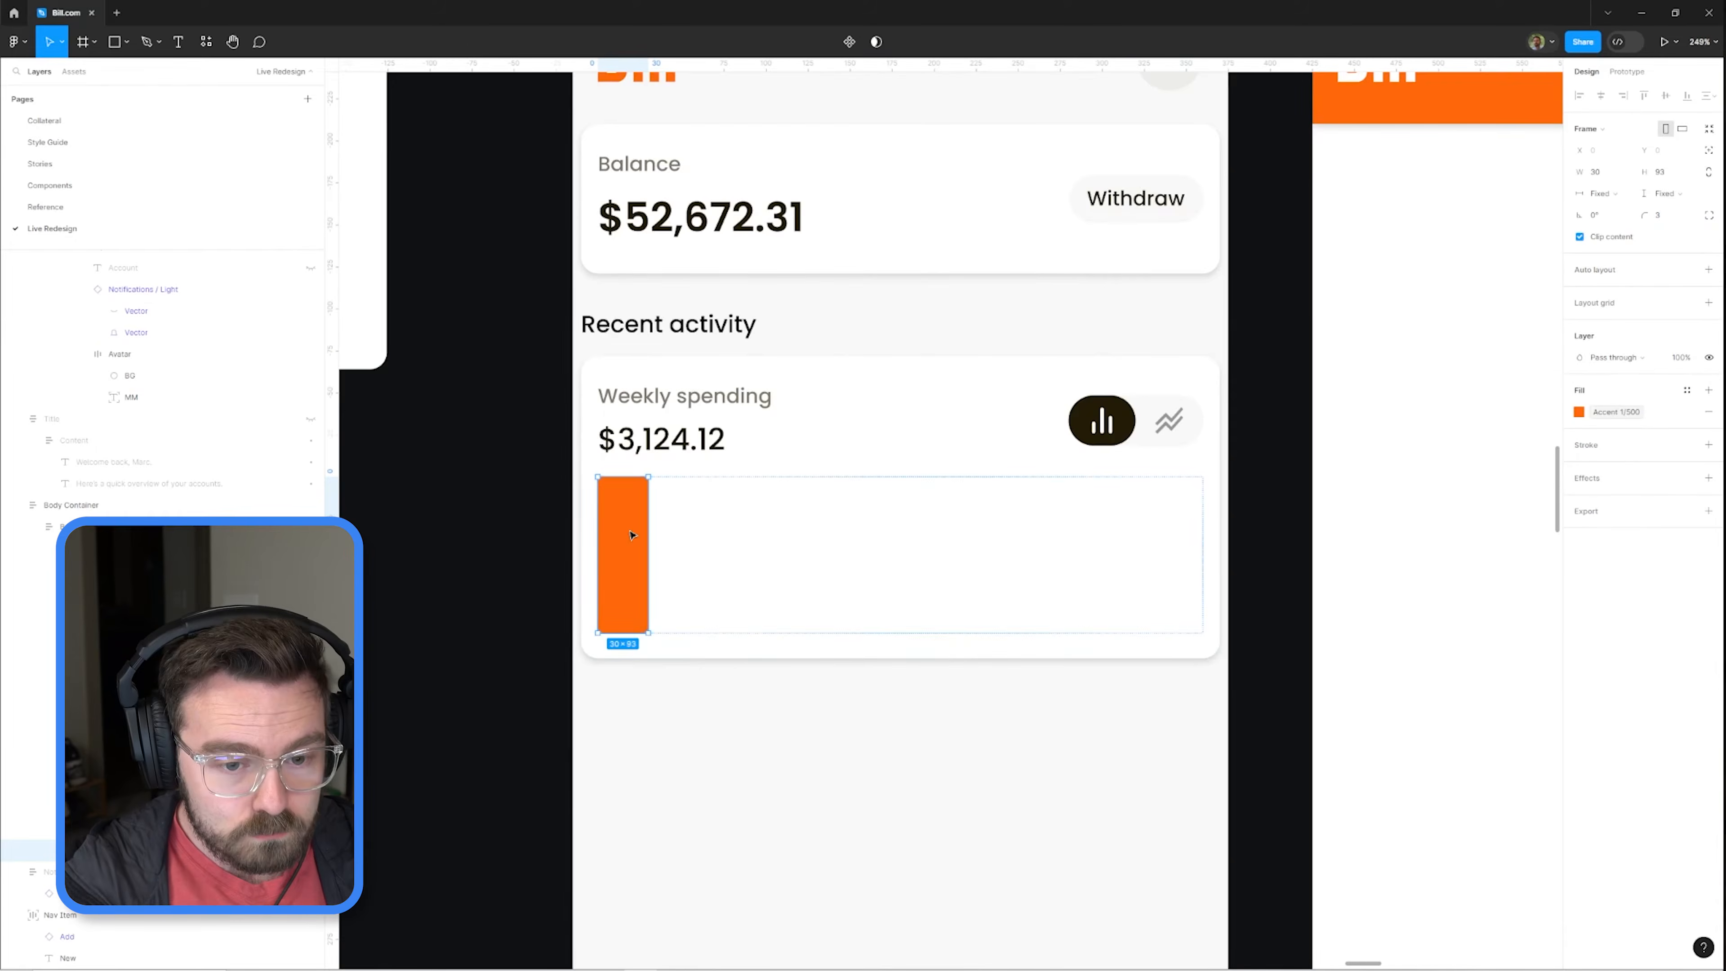
# Step: Fill the Weekly spending chart with ten orange bars by duplicating the first bar, and vary their heights
pyautogui.scroll(-3, 896, 542)
pyautogui.scroll(3, 765, 541)
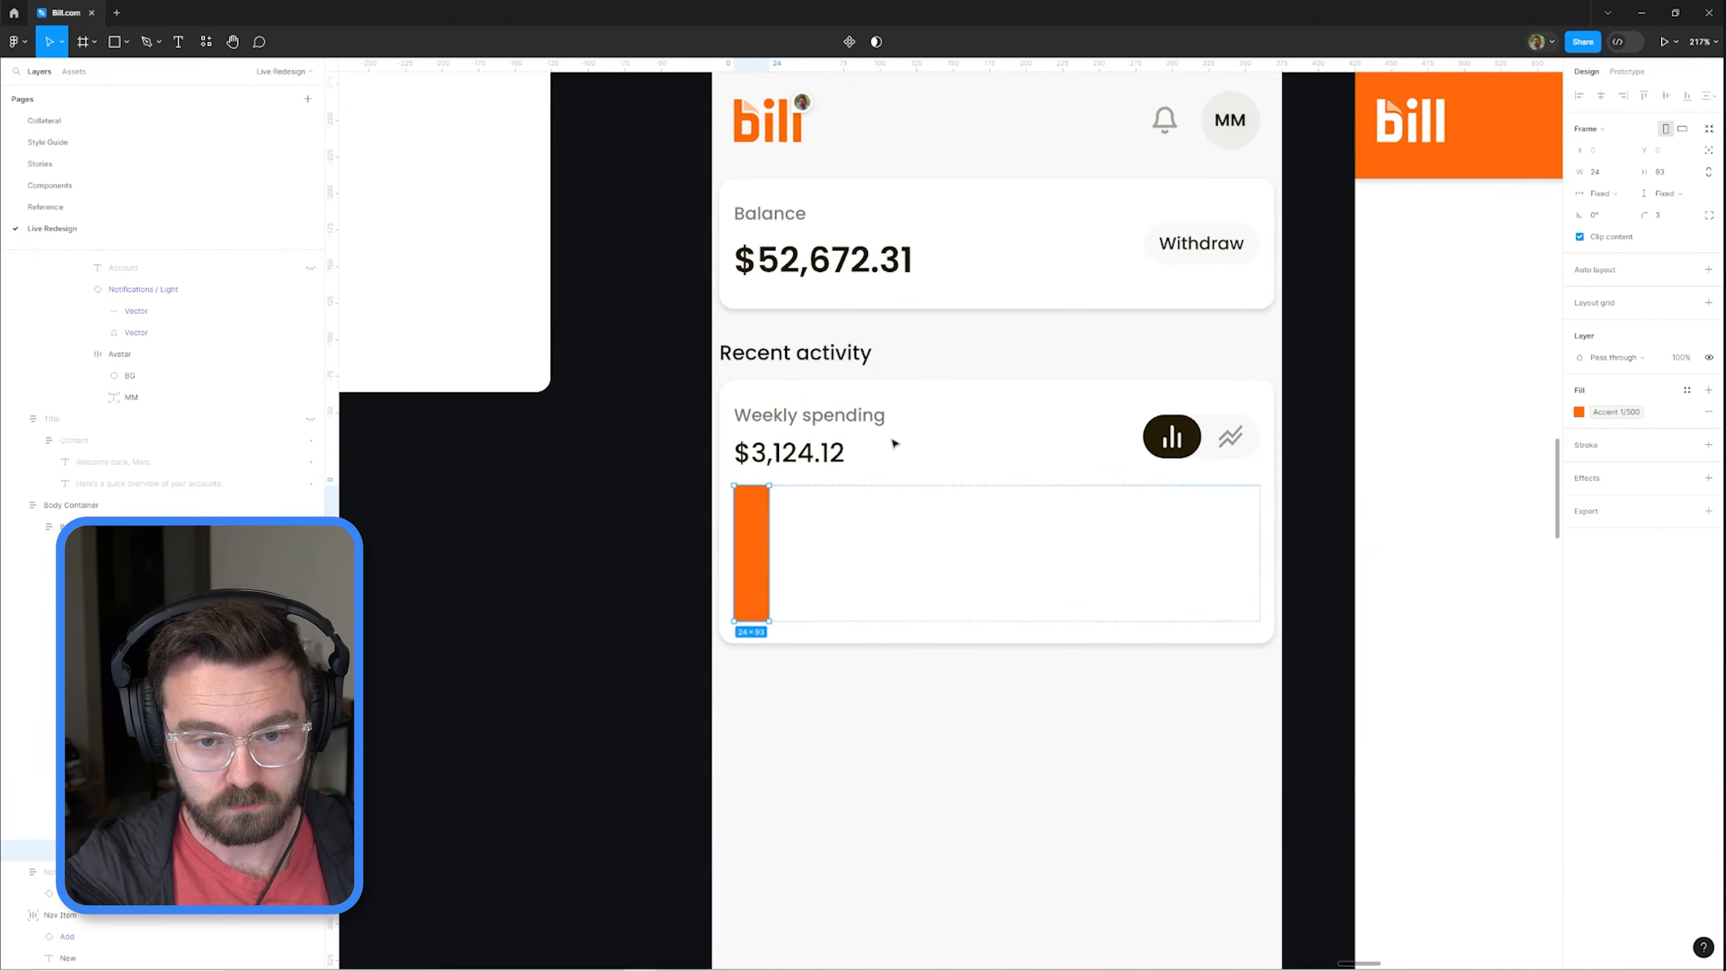
pyautogui.hotkey('ctrl', 'd')
pyautogui.hotkey('ctrl', 'd')
pyautogui.hotkey('ctrl', 'd')
pyautogui.hotkey('ctrl', 'd')
pyautogui.hotkey('ctrl', 'd')
pyautogui.hotkey('ctrl', 'd')
pyautogui.hotkey('ctrl', 'd')
pyautogui.hotkey('ctrl', 'd')
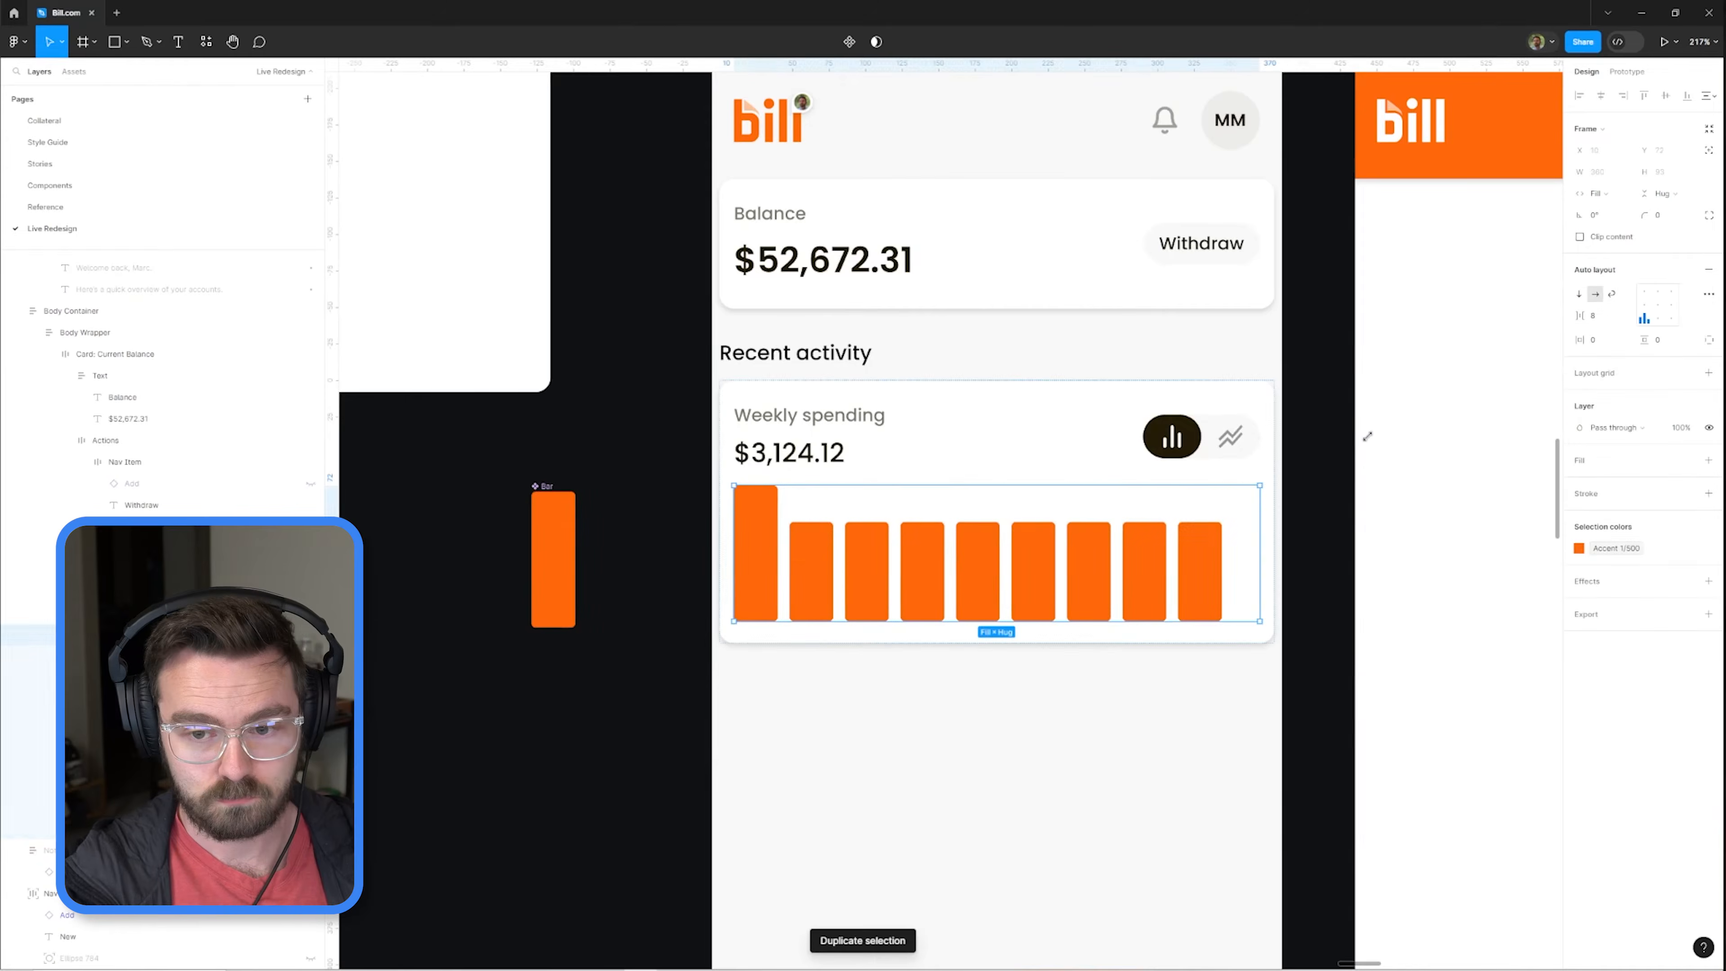
pyautogui.hotkey('ctrl', 'd')
pyautogui.click(815, 544)
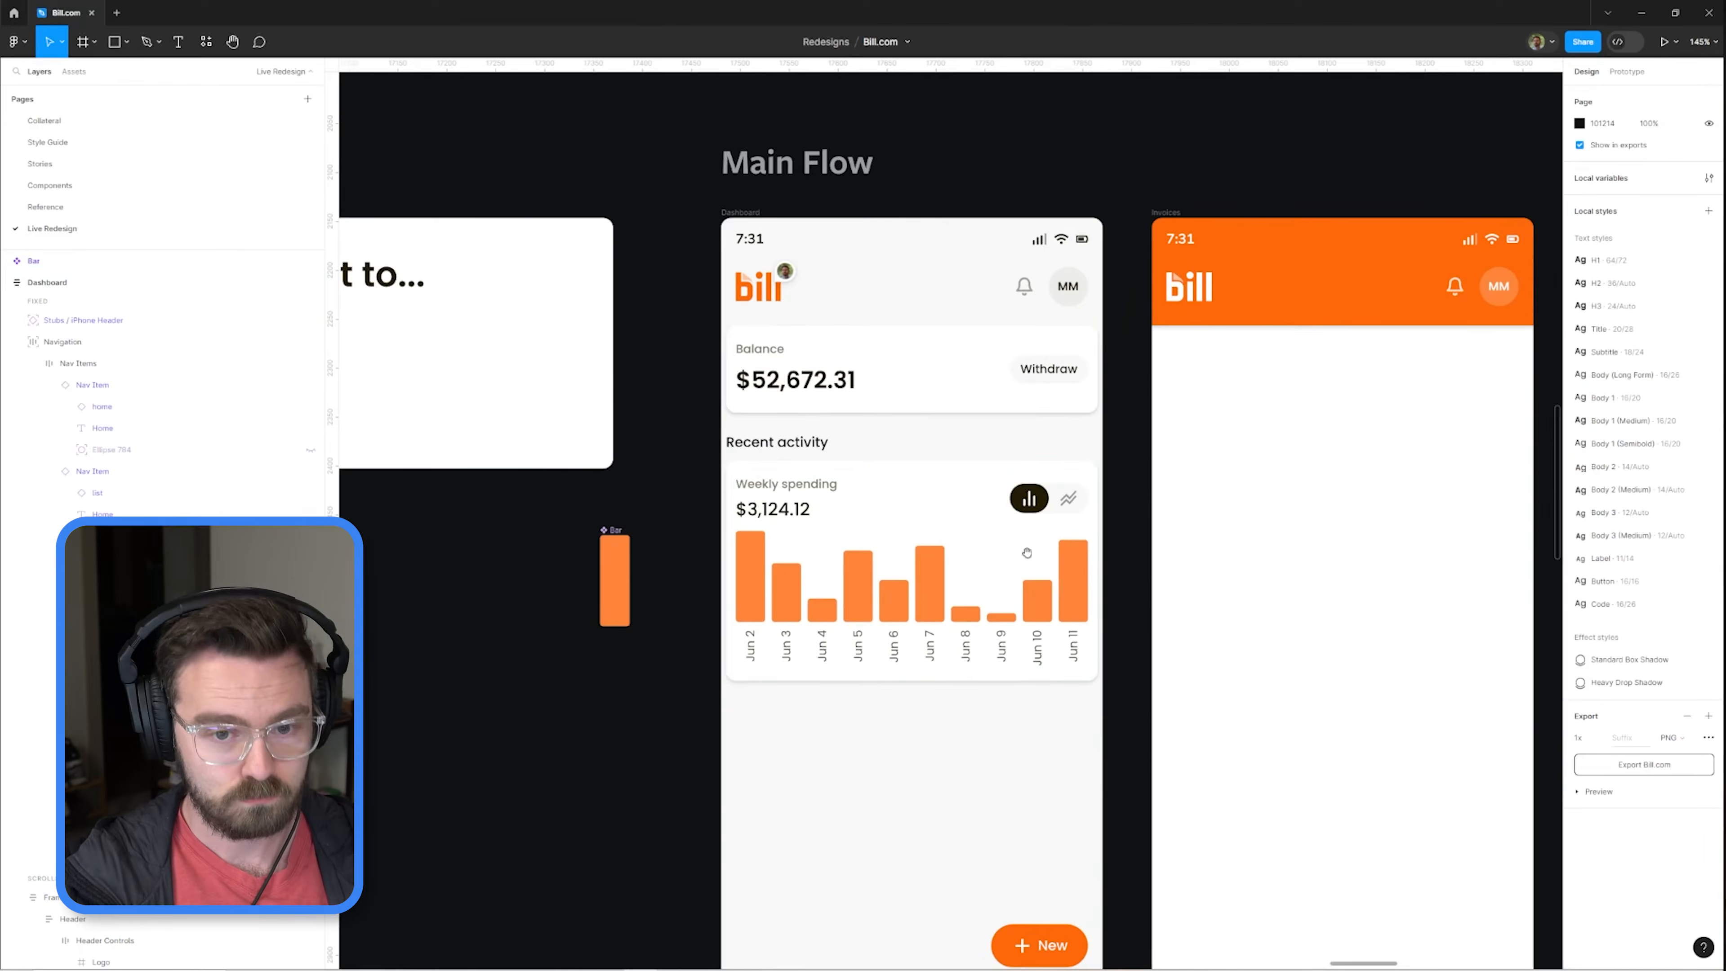
# Step: Add an "Overview" heading above the balance card and change the card's label to "Current balance"
pyautogui.scroll(3, 539, 605)
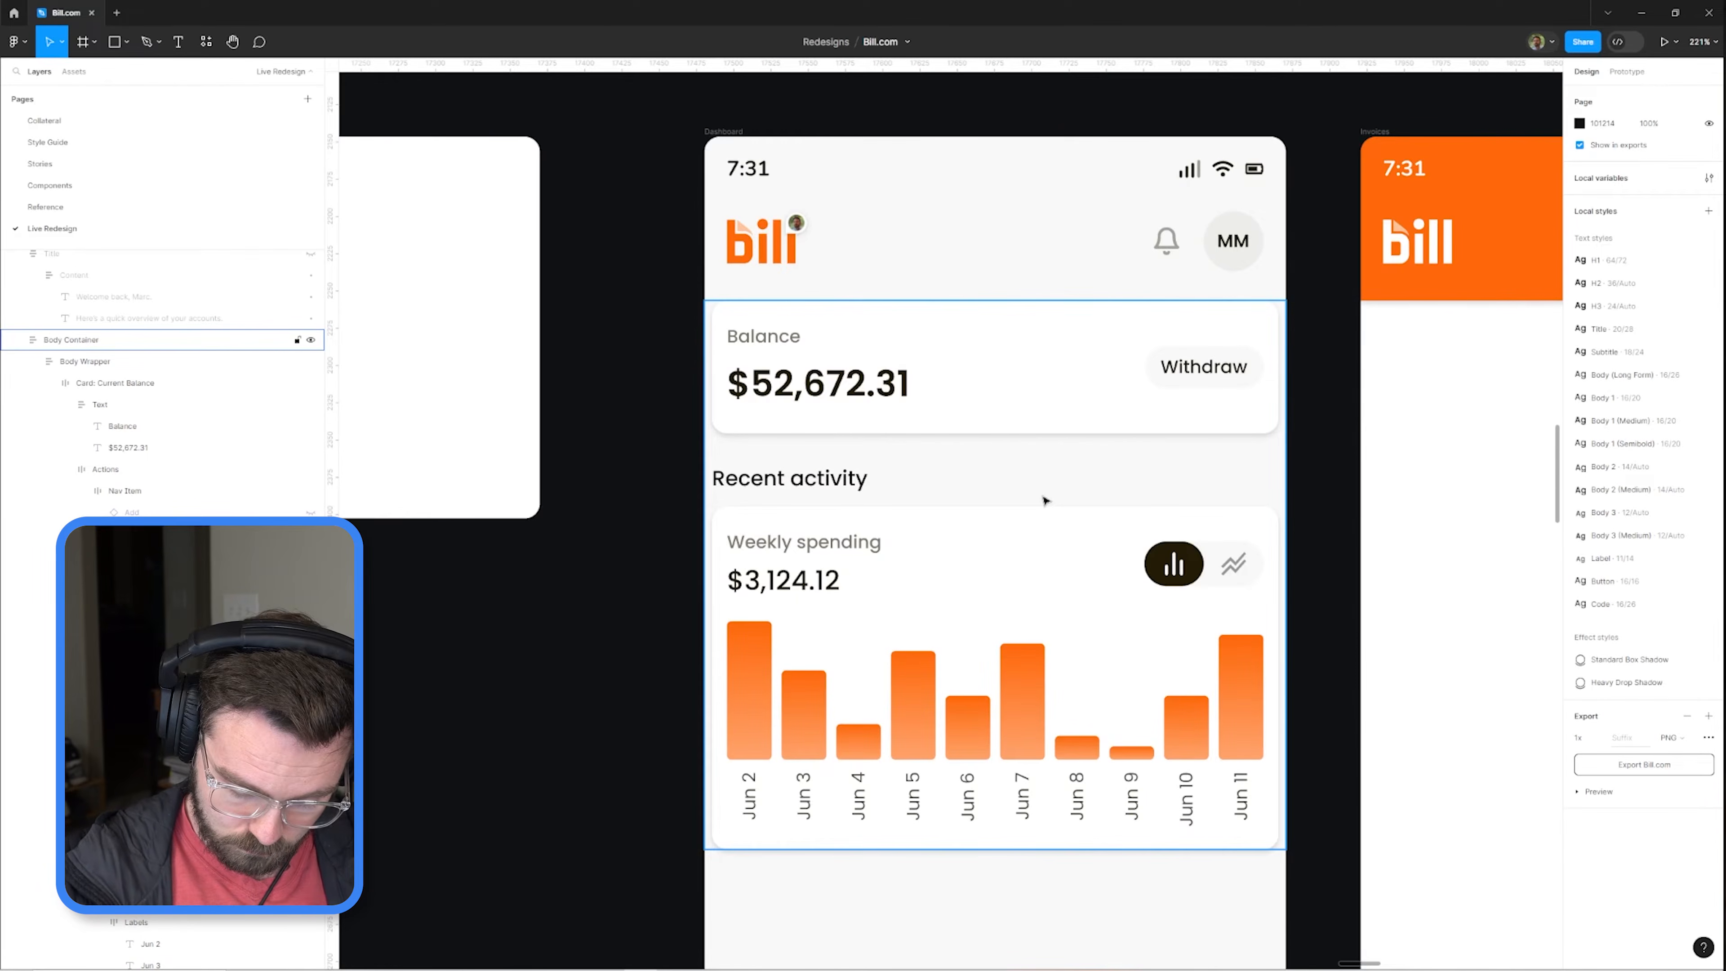
pyautogui.click(726, 132)
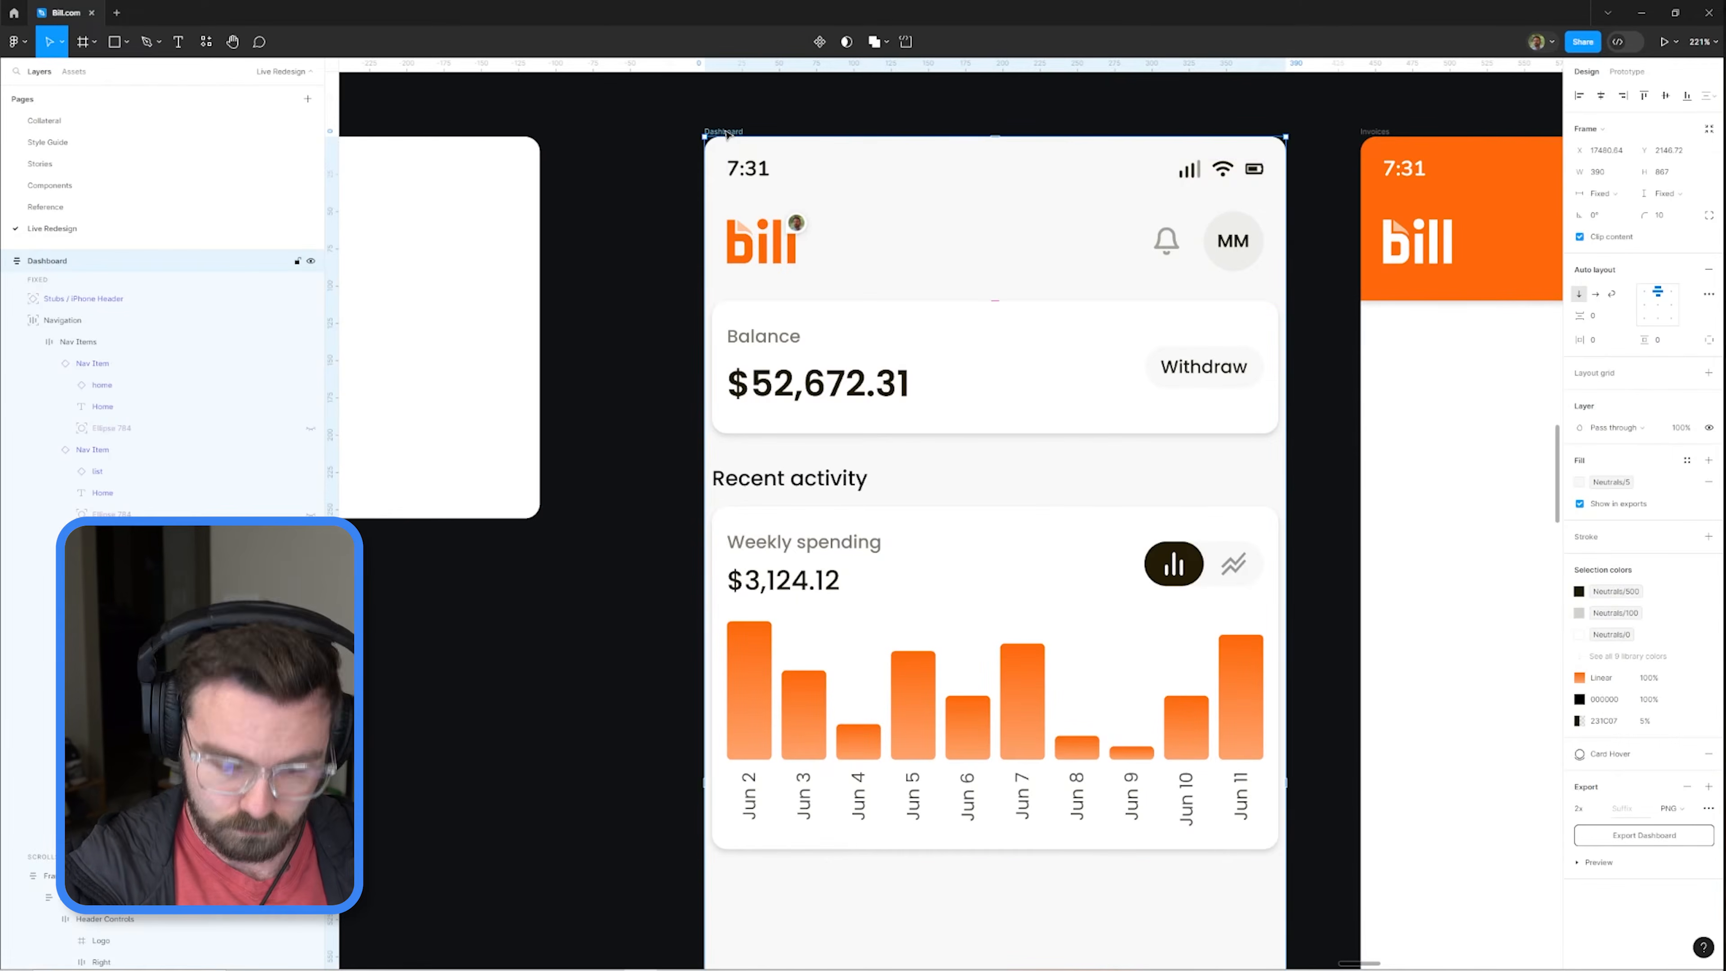
pyautogui.click(1206, 386)
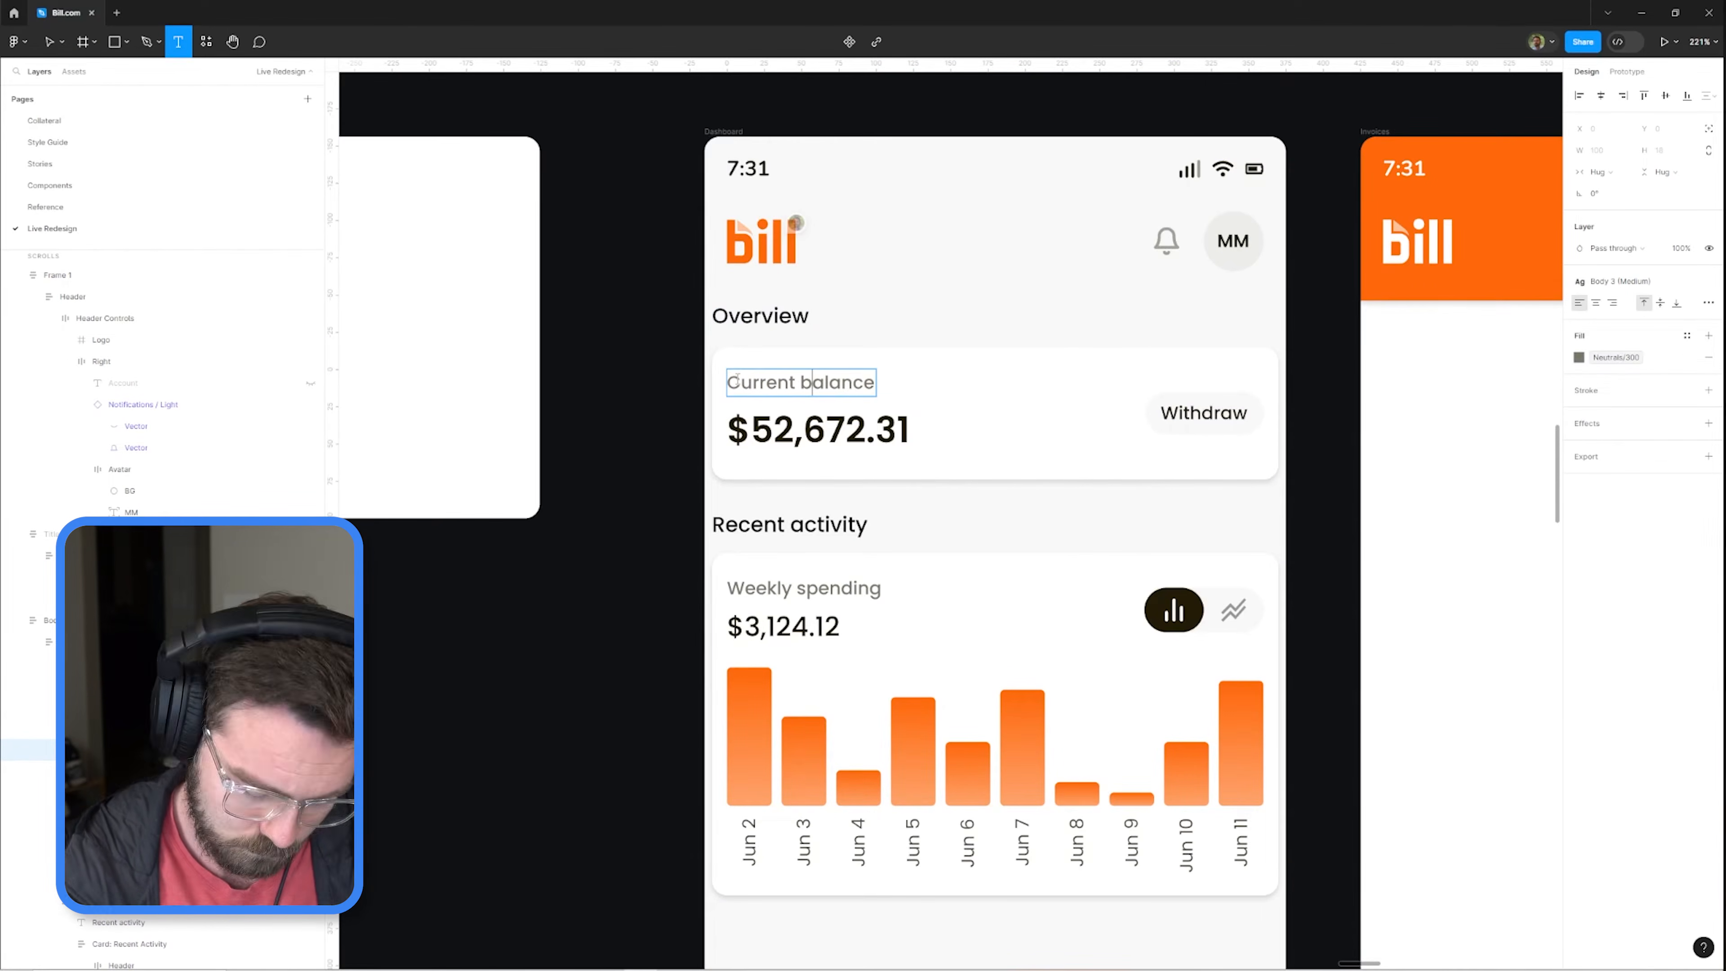
pyautogui.click(782, 392)
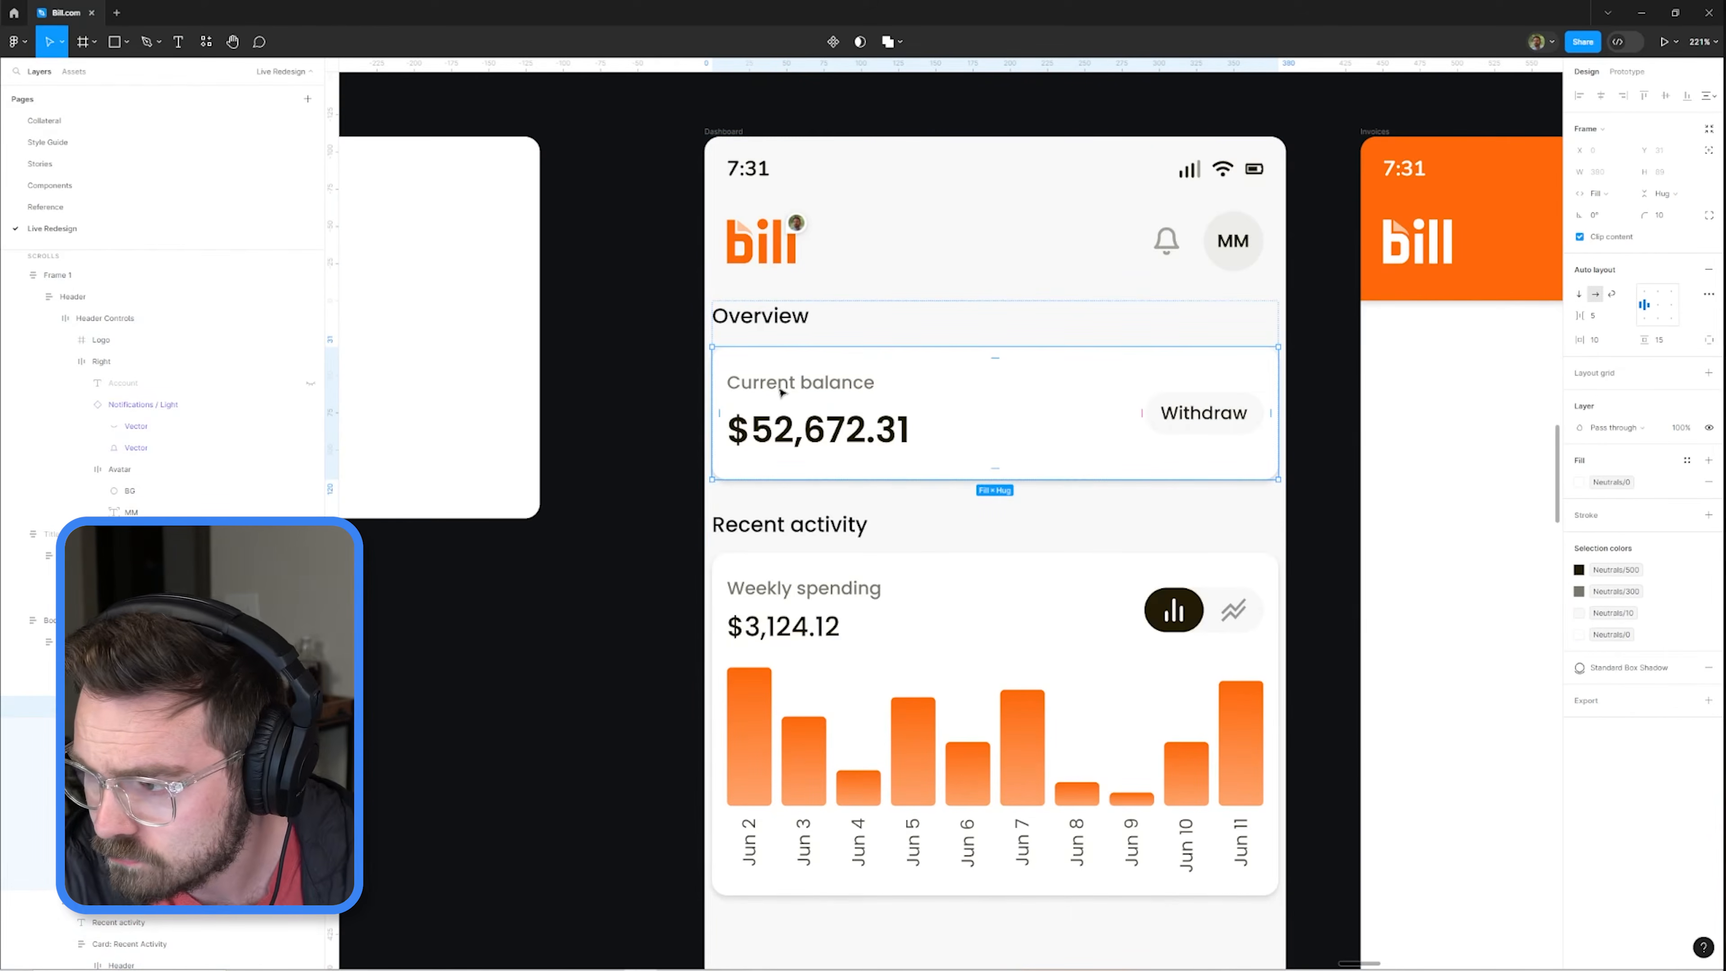
# Step: Set the horizontal padding of the dashboard's body wrapper to 10
pyautogui.hotkey('shift', 'Return')
pyautogui.hotkey('shift', 'Return')
pyautogui.click(1614, 345)
pyautogui.write('10')
pyautogui.press('Return')
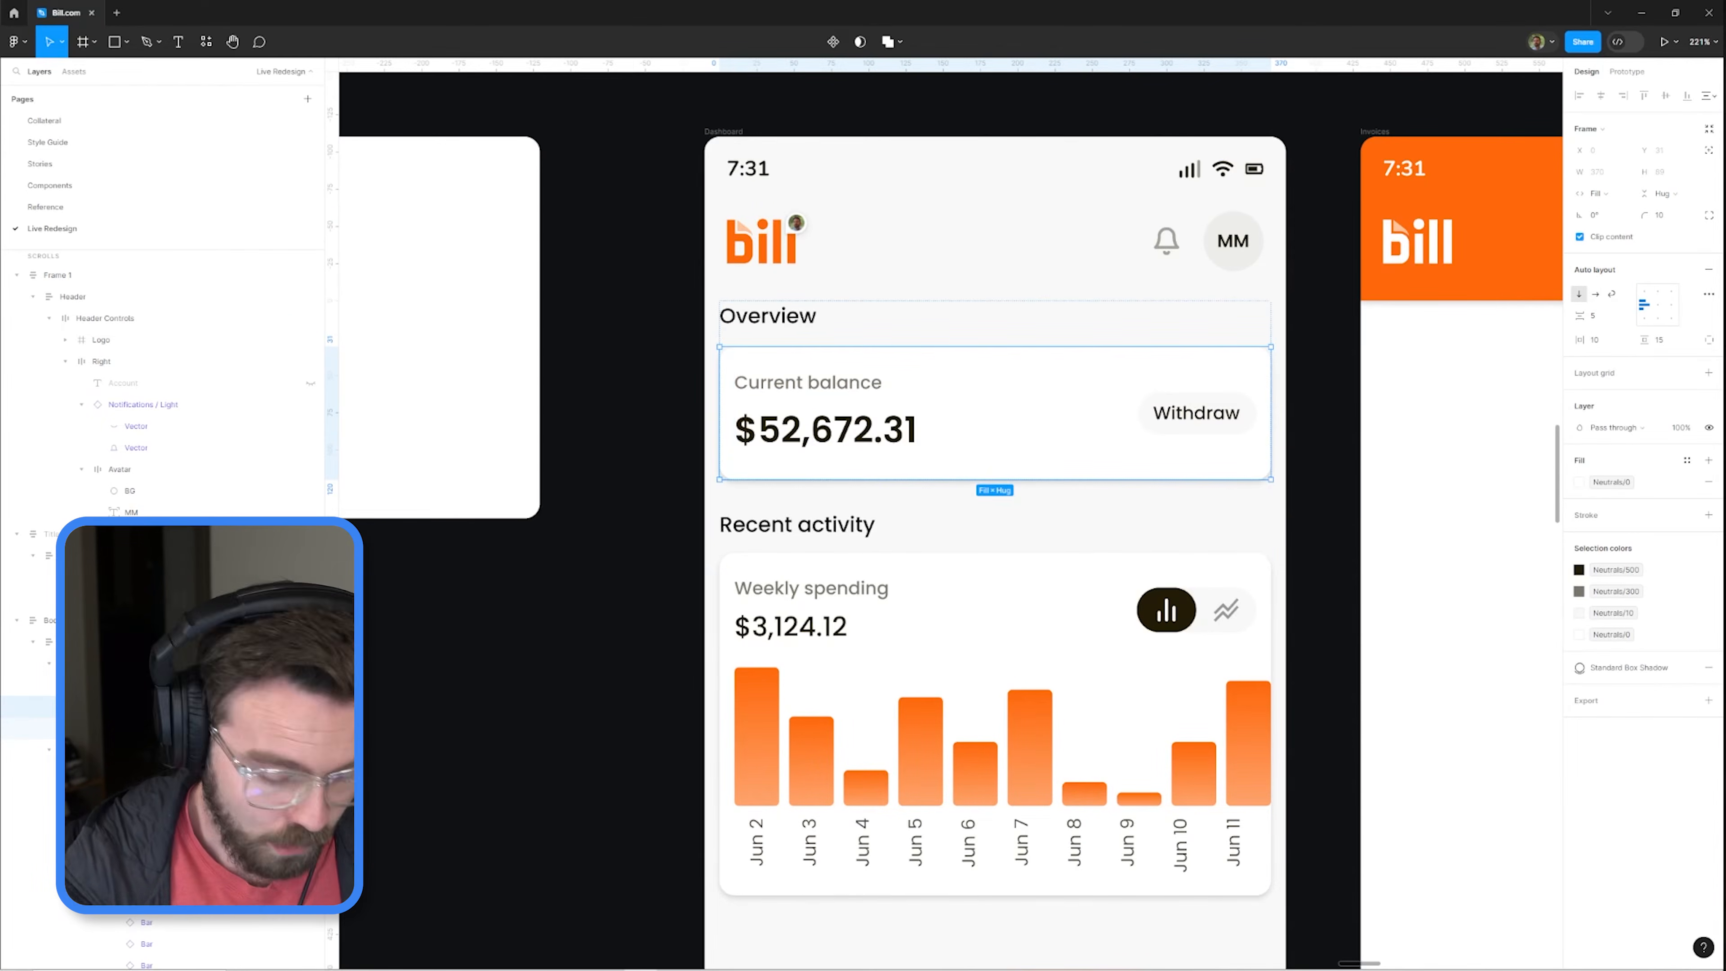
# Step: Duplicate the balance row within its card as "Total pending" with the amount +$2,112.76, and delete the copy's Withdraw button
pyautogui.hotkey('ctrl', 'd')
pyautogui.scroll(2, 1021, 397)
pyautogui.doubleClick(800, 514)
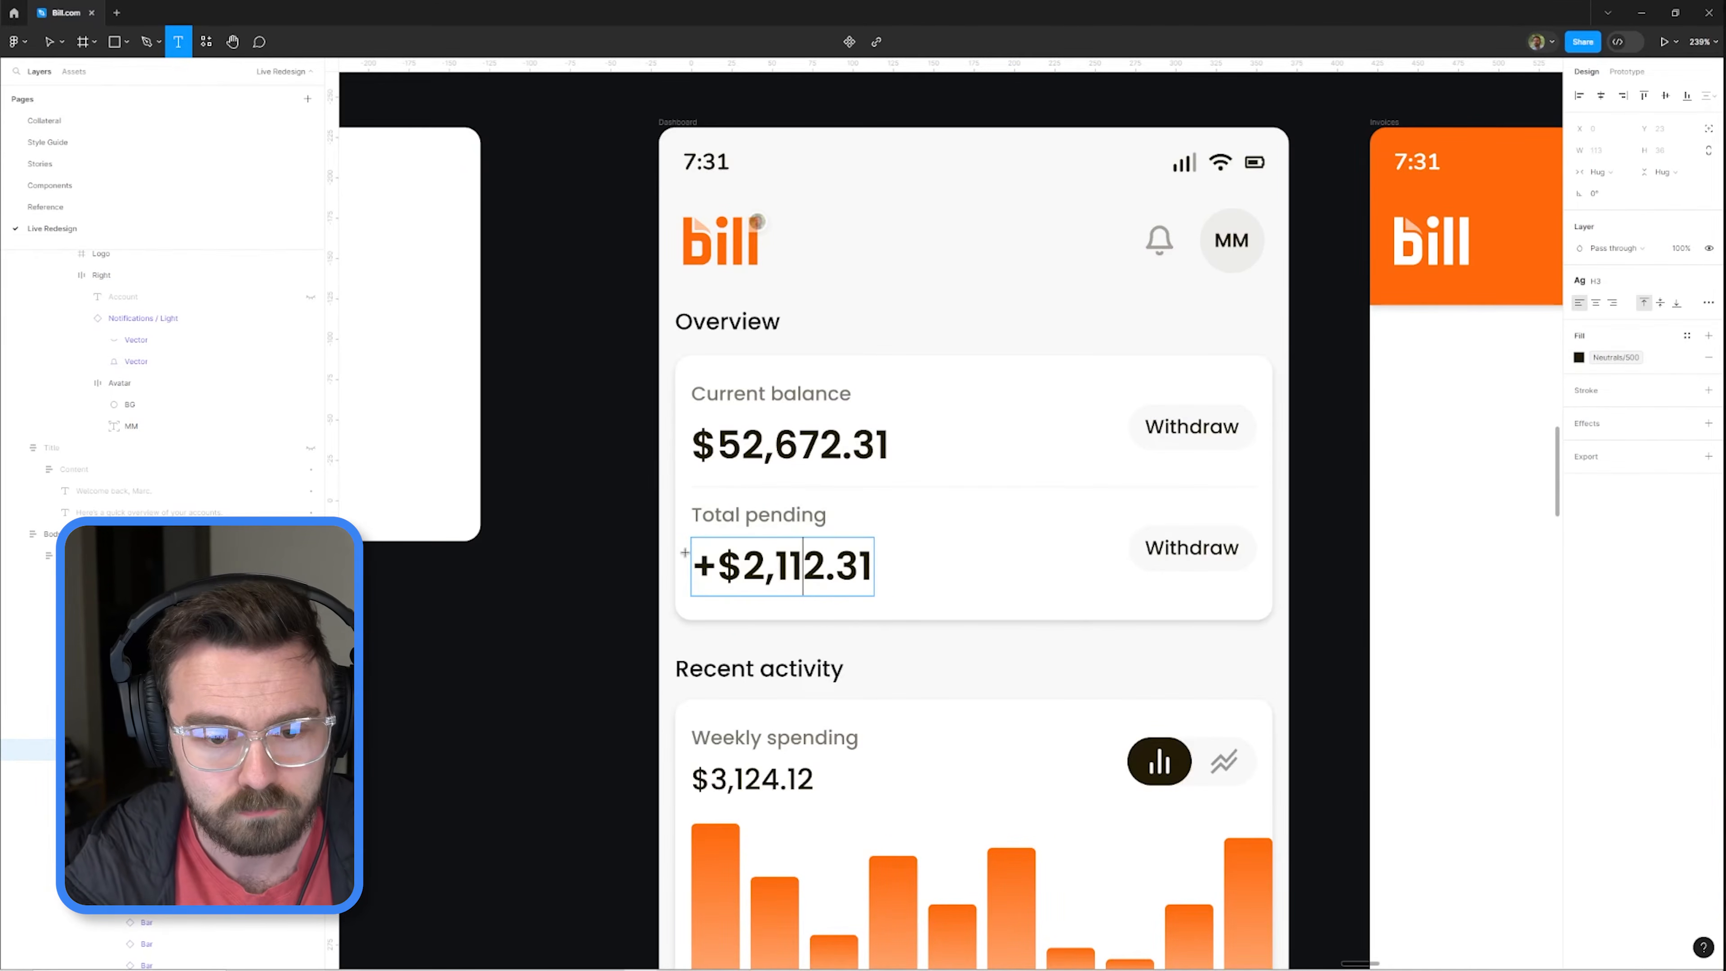
pyautogui.hscroll(1, 782, 534)
pyautogui.click(1113, 510)
pyautogui.press('Delete')
pyautogui.scroll(1, 1113, 510)
# Step: Set the padding of the rows in the Overview card to 15
pyautogui.click(642, 385)
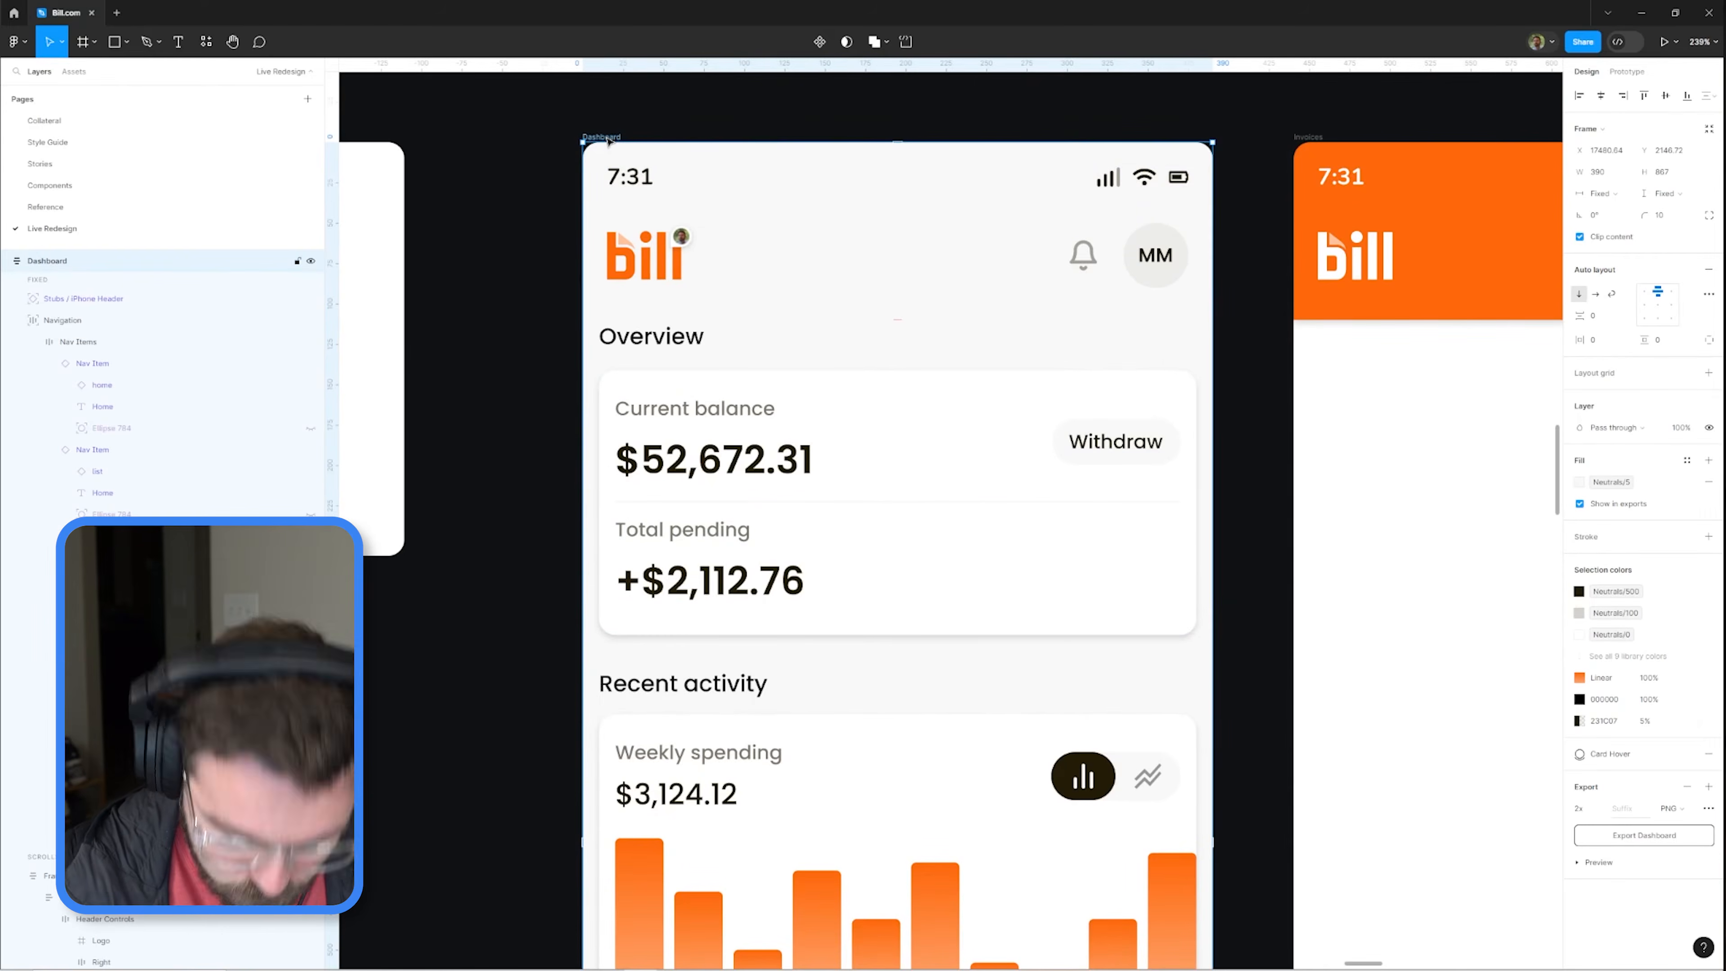
pyautogui.keyDown('ctrl'); pyautogui.click(641, 384); pyautogui.keyUp('ctrl')
pyautogui.keyDown('ctrl'); pyautogui.click(782, 438); pyautogui.keyUp('ctrl')
pyautogui.click(798, 386)
pyautogui.click(1597, 340)
pyautogui.write('15')
# Step: Replace the divider line in the Overview card with a library-coloured stroke on the Current balance row
pyautogui.keyDown('ctrl'); pyautogui.click(850, 527); pyautogui.keyUp('ctrl')
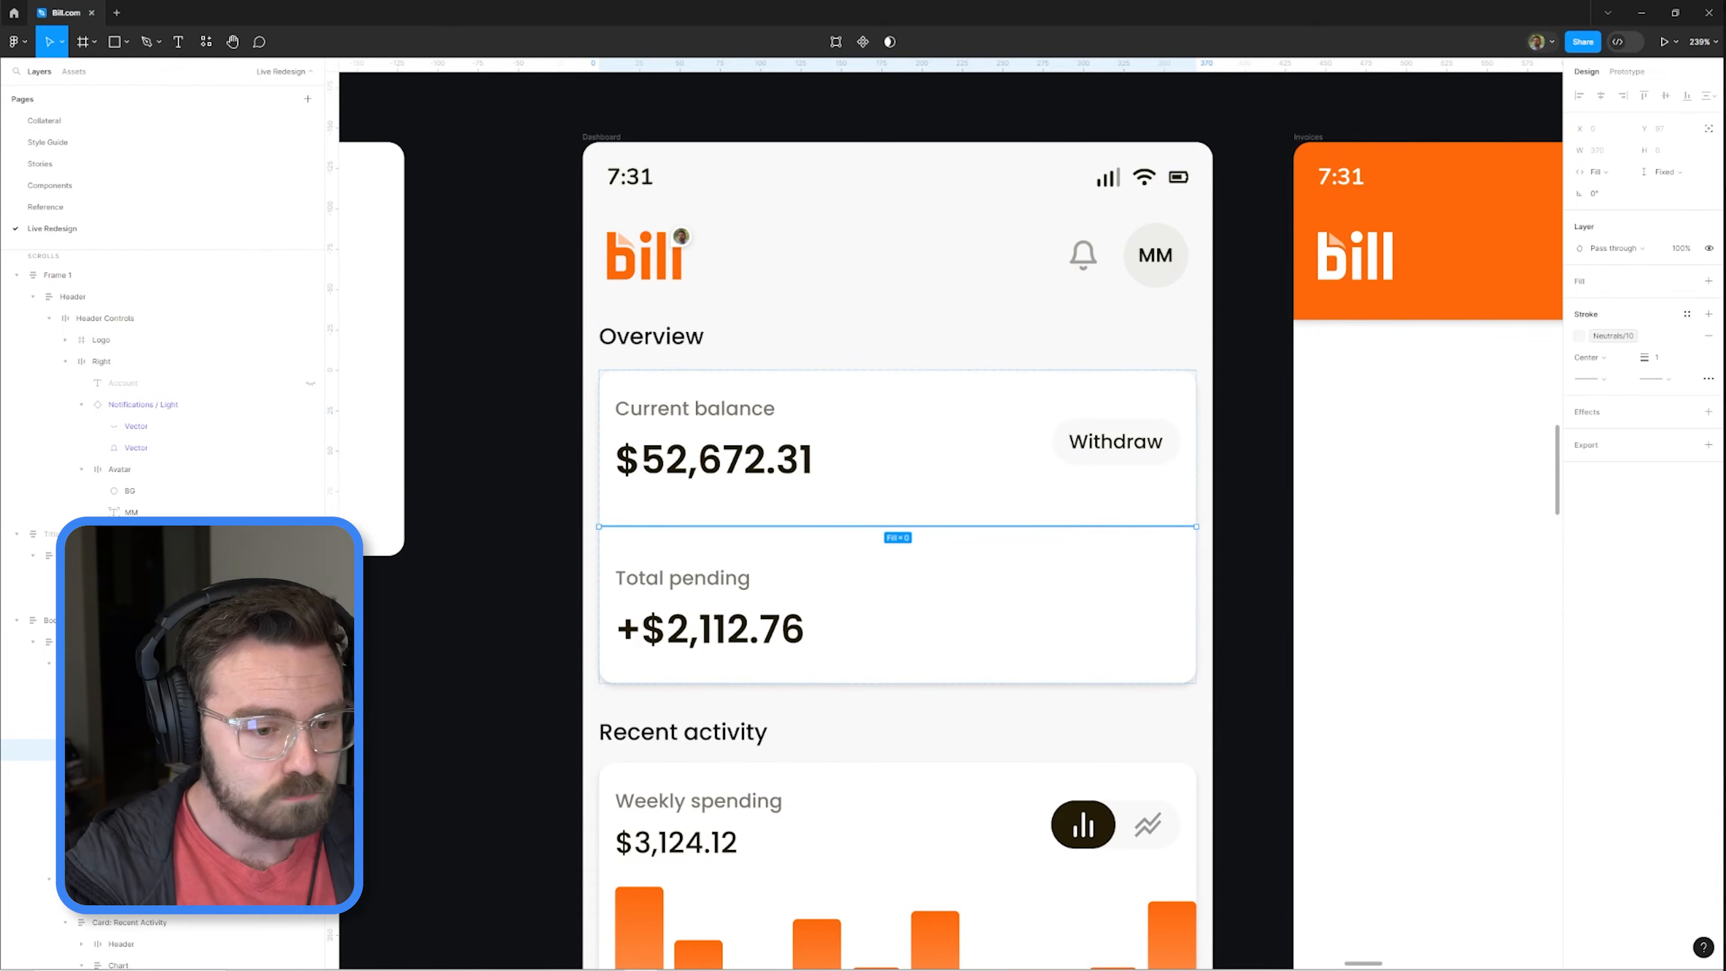
pyautogui.press('Delete')
pyautogui.keyDown('ctrl'); pyautogui.click(850, 442); pyautogui.keyUp('ctrl')
pyautogui.click(1687, 494)
pyautogui.click(1482, 651)
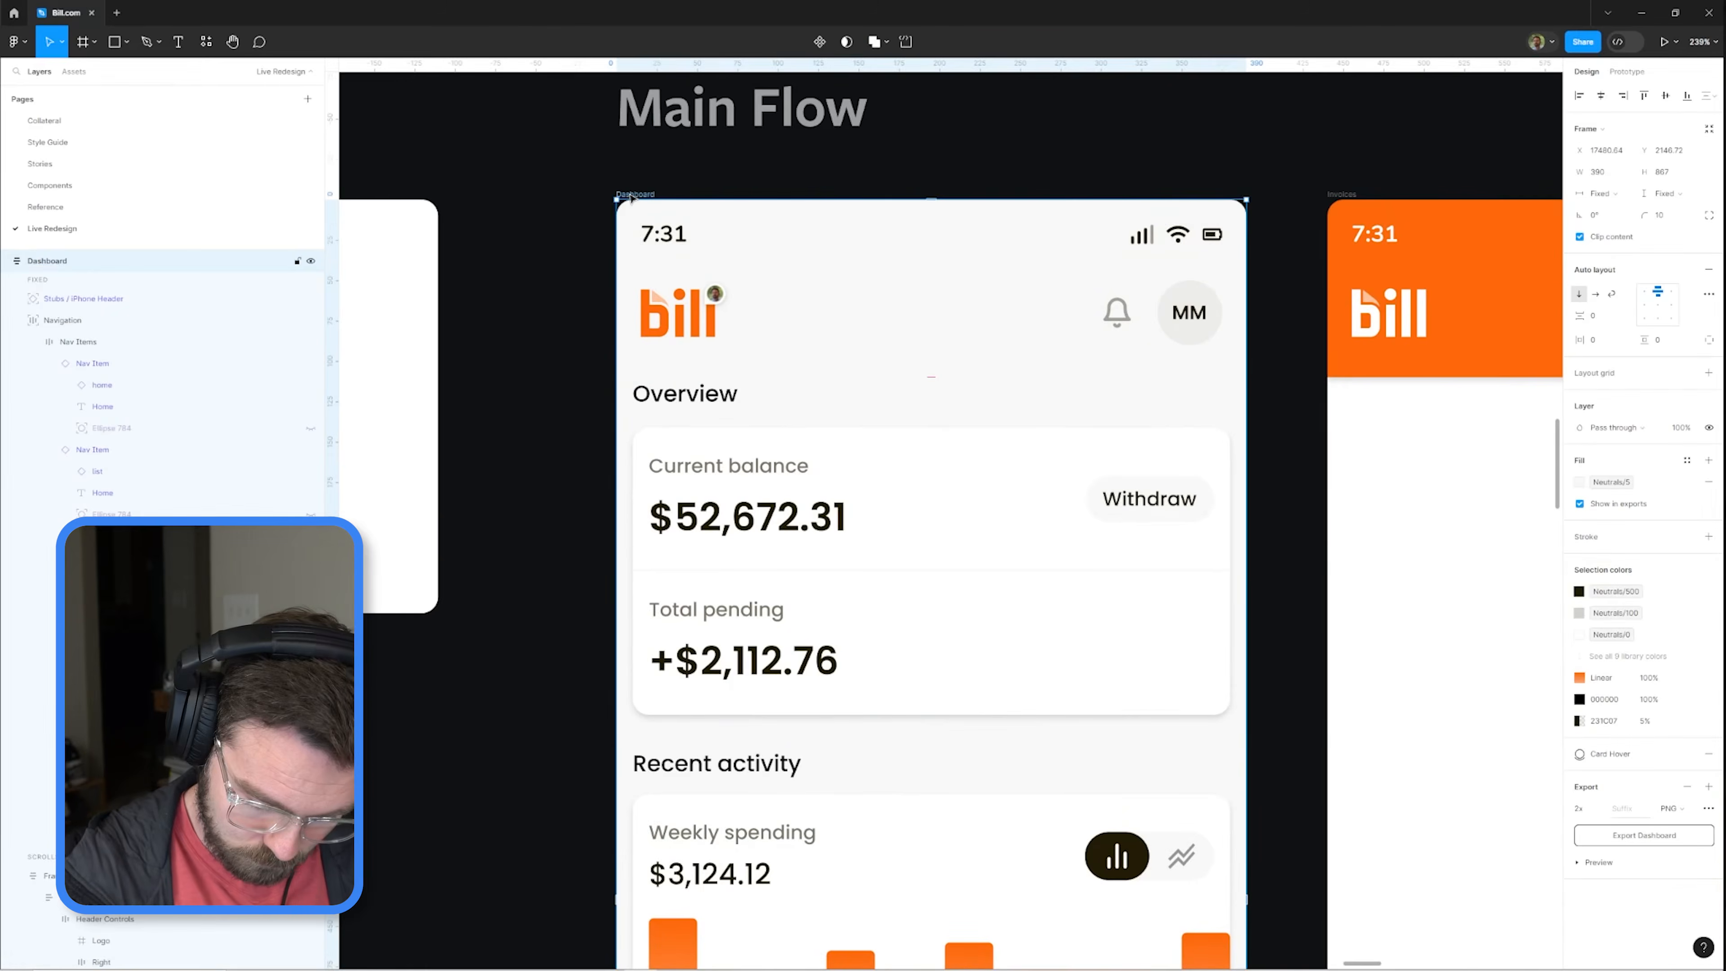
# Step: Apply the Body 1 (Medium) text style to the Overview heading
pyautogui.keyDown('ctrl'); pyautogui.click(685, 395); pyautogui.keyUp('ctrl')
pyautogui.click(1624, 281)
pyautogui.click(1631, 371)
# Step: Set the top padding of the dashboard's body container to 20
pyautogui.click(624, 408)
pyautogui.click(1659, 340)
pyautogui.write('20')
pyautogui.scroll(-3, 931, 476)
# Step: Apply a library colour to the Overview heading and paste the heading's properties onto the Recent activity heading
pyautogui.keyDown('ctrl'); pyautogui.click(694, 212); pyautogui.keyUp('ctrl')
pyautogui.click(1687, 336)
pyautogui.click(1482, 408)
pyautogui.keyDown('ctrl'); pyautogui.click(717, 580); pyautogui.keyUp('ctrl')
pyautogui.hotkey('ctrl', 'alt', 'v')
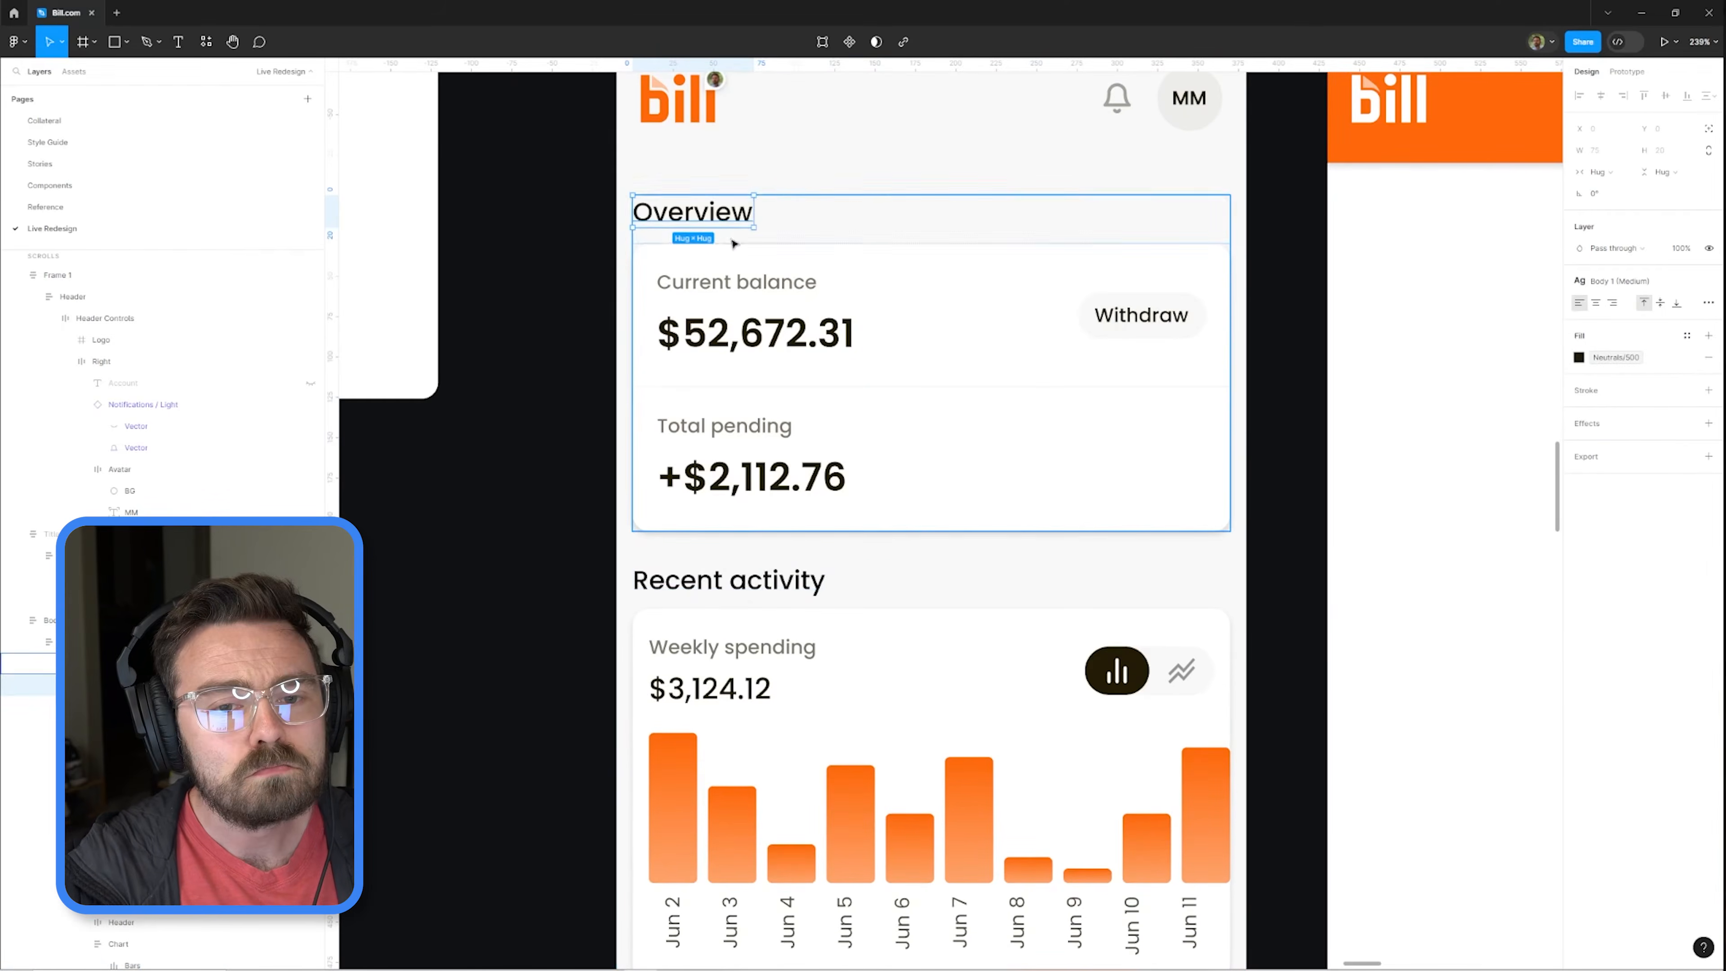
# Step: Set the spacing between the Overview heading and its card to 15
pyautogui.click(1608, 316)
pyautogui.write('15')
pyautogui.click(1286, 381)
pyautogui.scroll(-3, 784, 398)
# Step: Try different fill colours for the Total pending label and undo the changes
pyautogui.keyDown('ctrl'); pyautogui.click(729, 423); pyautogui.keyUp('ctrl')
pyautogui.click(1616, 357)
pyautogui.scroll(-3, 1510, 585)
pyautogui.click(1489, 578)
pyautogui.click(1688, 357)
pyautogui.click(1580, 357)
pyautogui.moveTo(1451, 580); pyautogui.dragTo(1472, 583)
pyautogui.hotkey('ctrl', 'z')
pyautogui.hotkey('ctrl', 'z')
pyautogui.hotkey('ctrl', 'z')
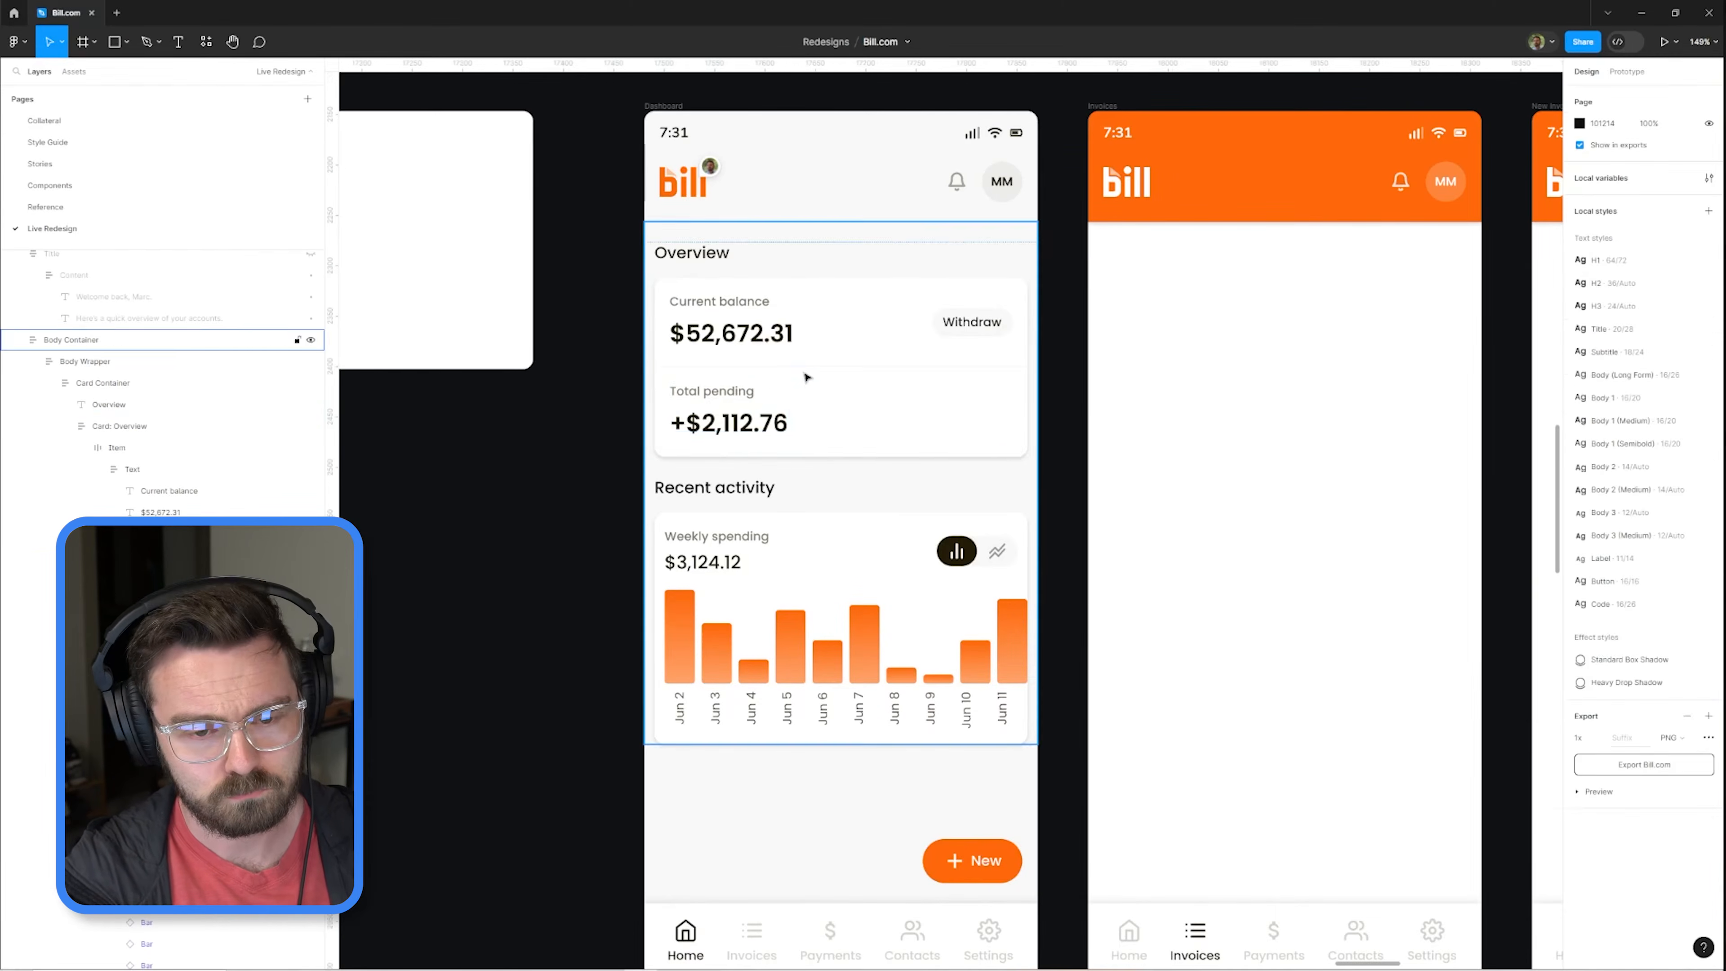
# Step: Reduce the font weight of both amounts in the Overview card by one step
pyautogui.scroll(3, 729, 411)
pyautogui.scroll(-3, 781, 435)
pyautogui.click(820, 470)
pyautogui.scroll(1, 820, 463)
pyautogui.click(719, 202)
pyautogui.keyDown('ctrl'); pyautogui.click(780, 513); pyautogui.keyUp('ctrl')
pyautogui.keyDown('ctrl'); pyautogui.keyDown('shift'); pyautogui.click(808, 429); pyautogui.keyUp('shift'); pyautogui.keyUp('ctrl')
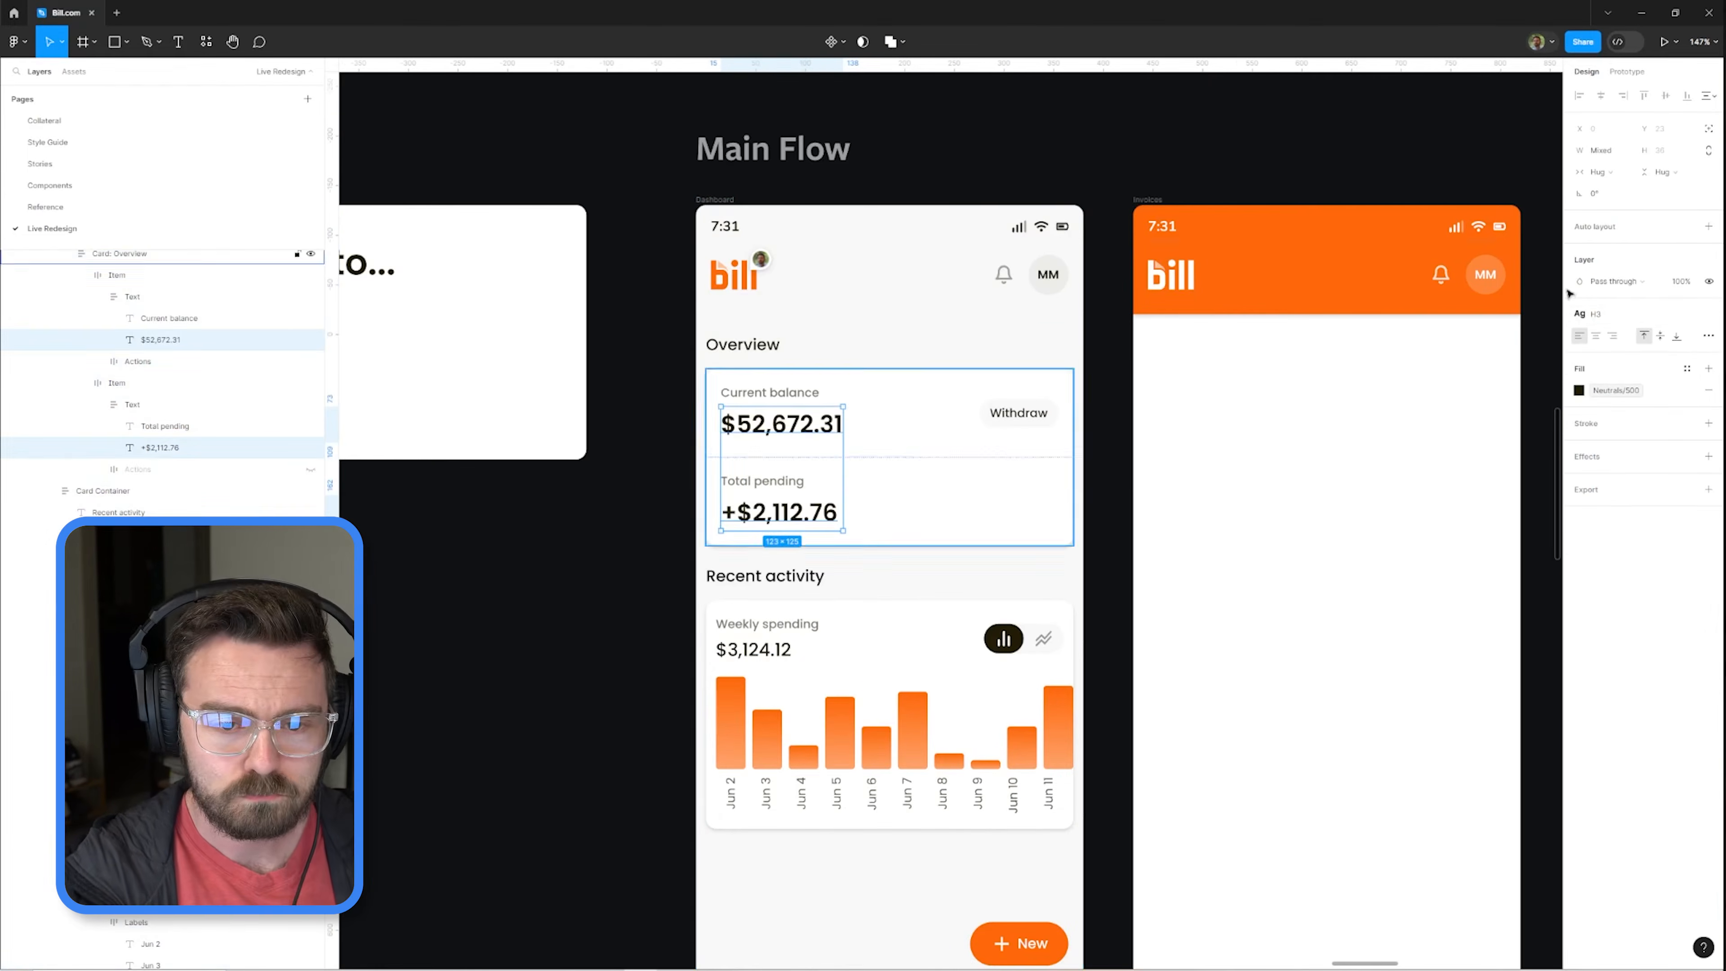
pyautogui.hotkey('ctrl', 'alt', ',')
pyautogui.press('Escape')
# Step: Set the bottom padding of the Withdraw button's Actions container to 5
pyautogui.doubleClick(1025, 420)
pyautogui.doubleClick(1025, 420)
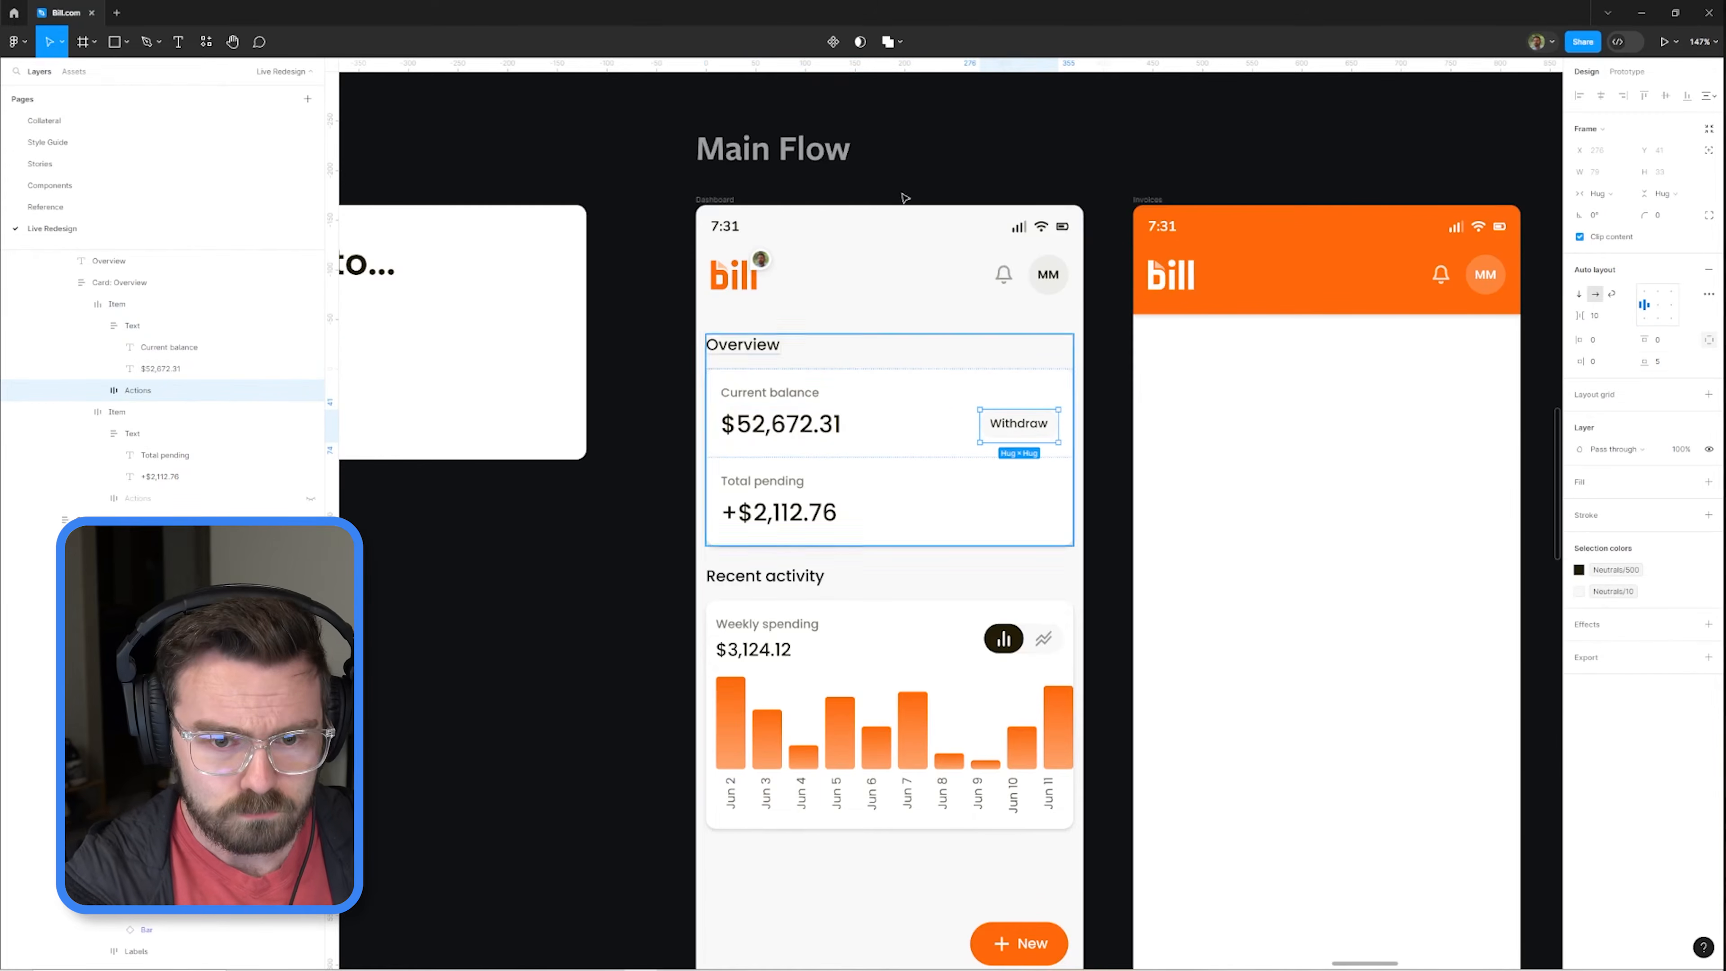
pyautogui.click(1102, 422)
# Step: Set the vertical spacing between the sections of the dashboard's body wrapper to 24
pyautogui.scroll(3, 1084, 408)
pyautogui.moveTo(1083, 378); pyautogui.dragTo(1044, 301)
pyautogui.doubleClick(722, 552)
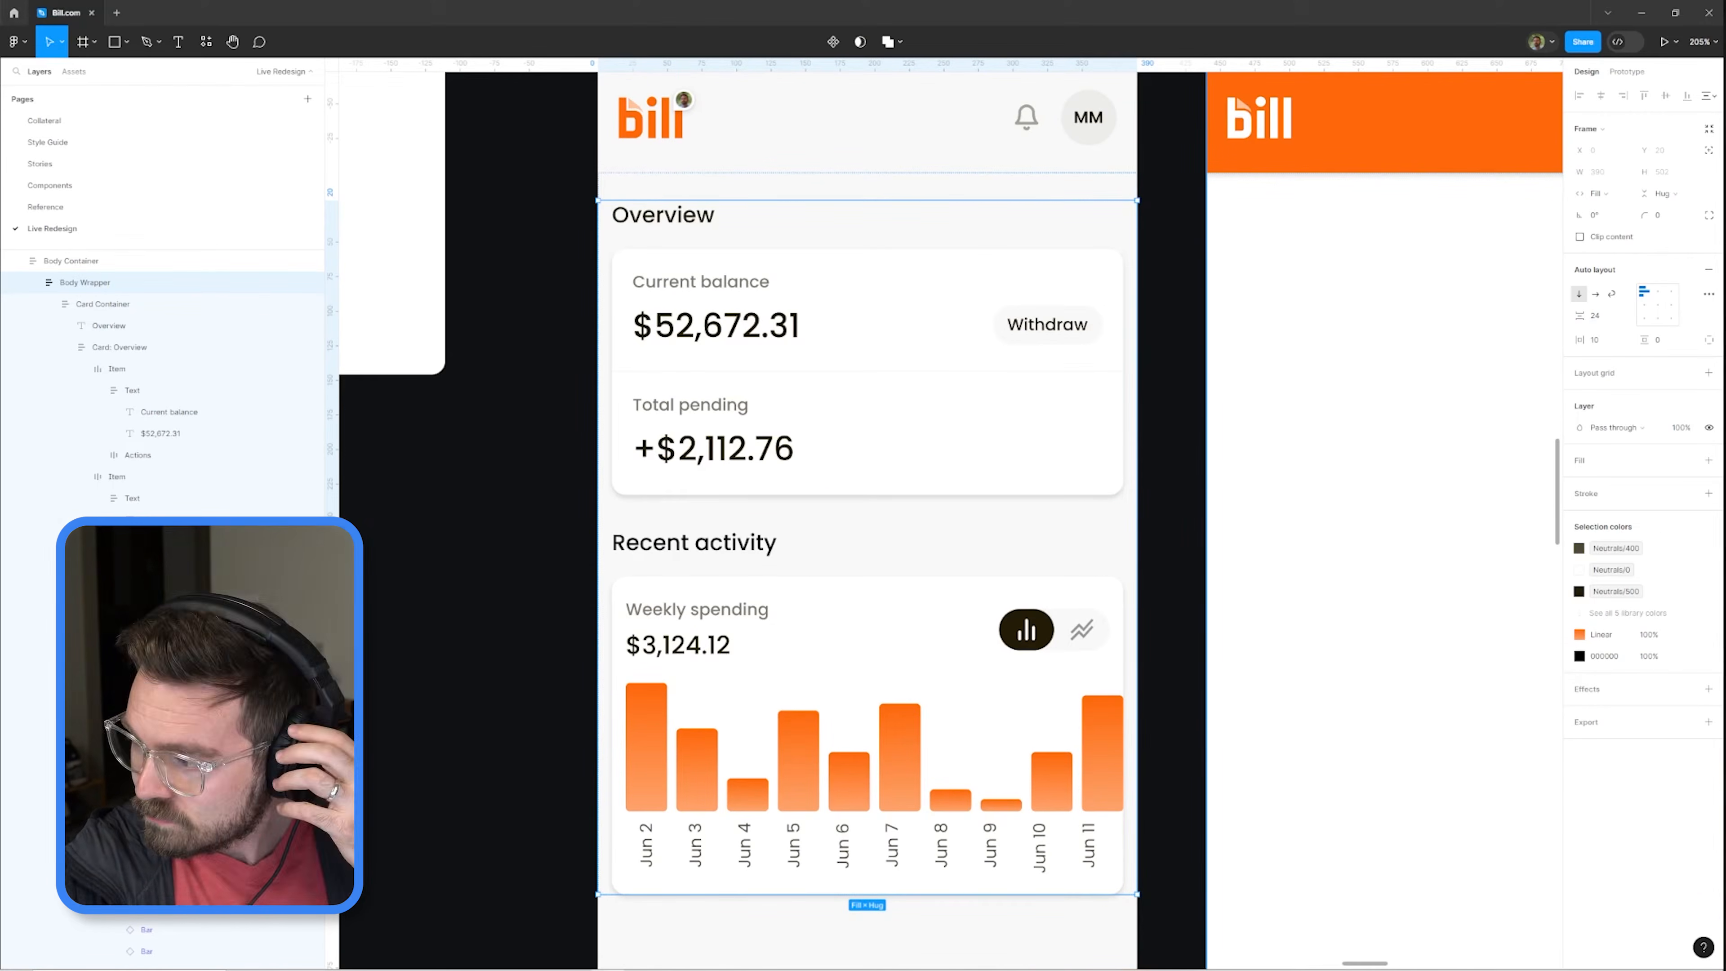
pyautogui.click(462, 458)
# Step: Fill the dashboard header with a dark neutral colour and make the avatar initials white
pyautogui.moveTo(737, 114); pyautogui.dragTo(763, 355)
pyautogui.click(764, 355)
pyautogui.doubleClick(654, 364)
pyautogui.click(1115, 361)
pyautogui.scroll(3, 1120, 384)
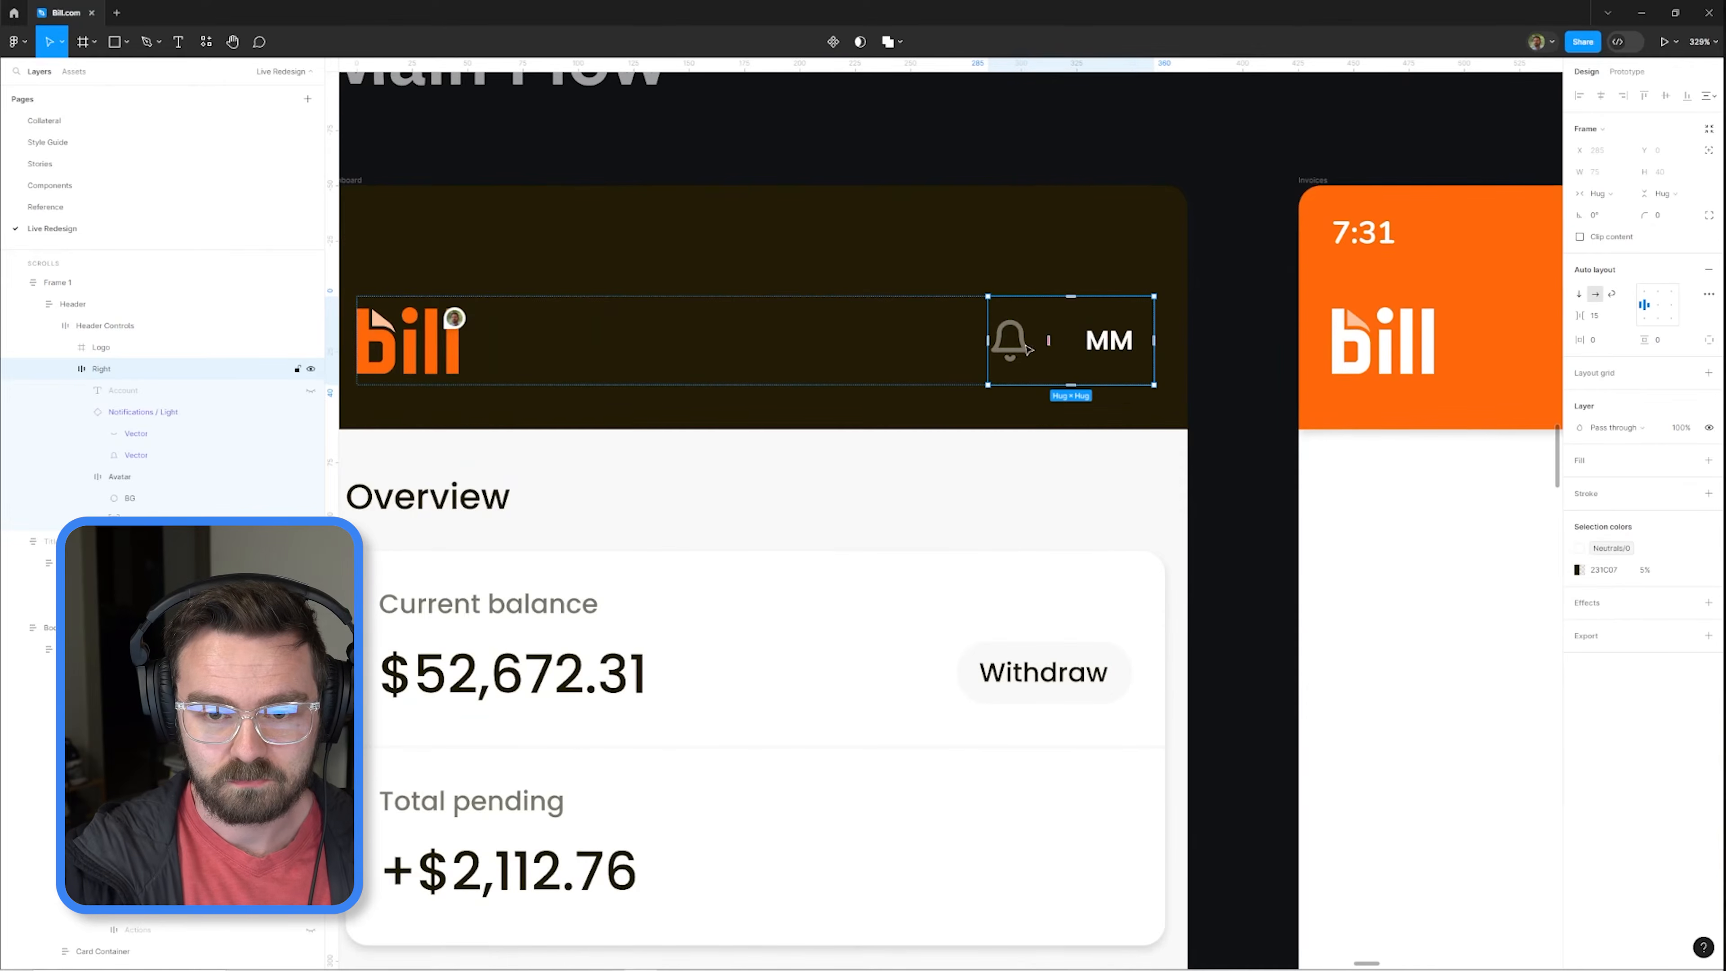
# Step: Recolour the status bar and the avatar background in light tones against the dark dashboard header
pyautogui.click(1647, 530)
pyautogui.write('100')
pyautogui.press('Return')
pyautogui.click(1208, 356)
pyautogui.scroll(-4, 1207, 356)
pyautogui.keyDown('ctrl'); pyautogui.click(1000, 297); pyautogui.keyUp('ctrl')
pyautogui.click(1121, 211)
# Step: Change the logo in the dashboard header to white
pyautogui.scroll(3, 1121, 211)
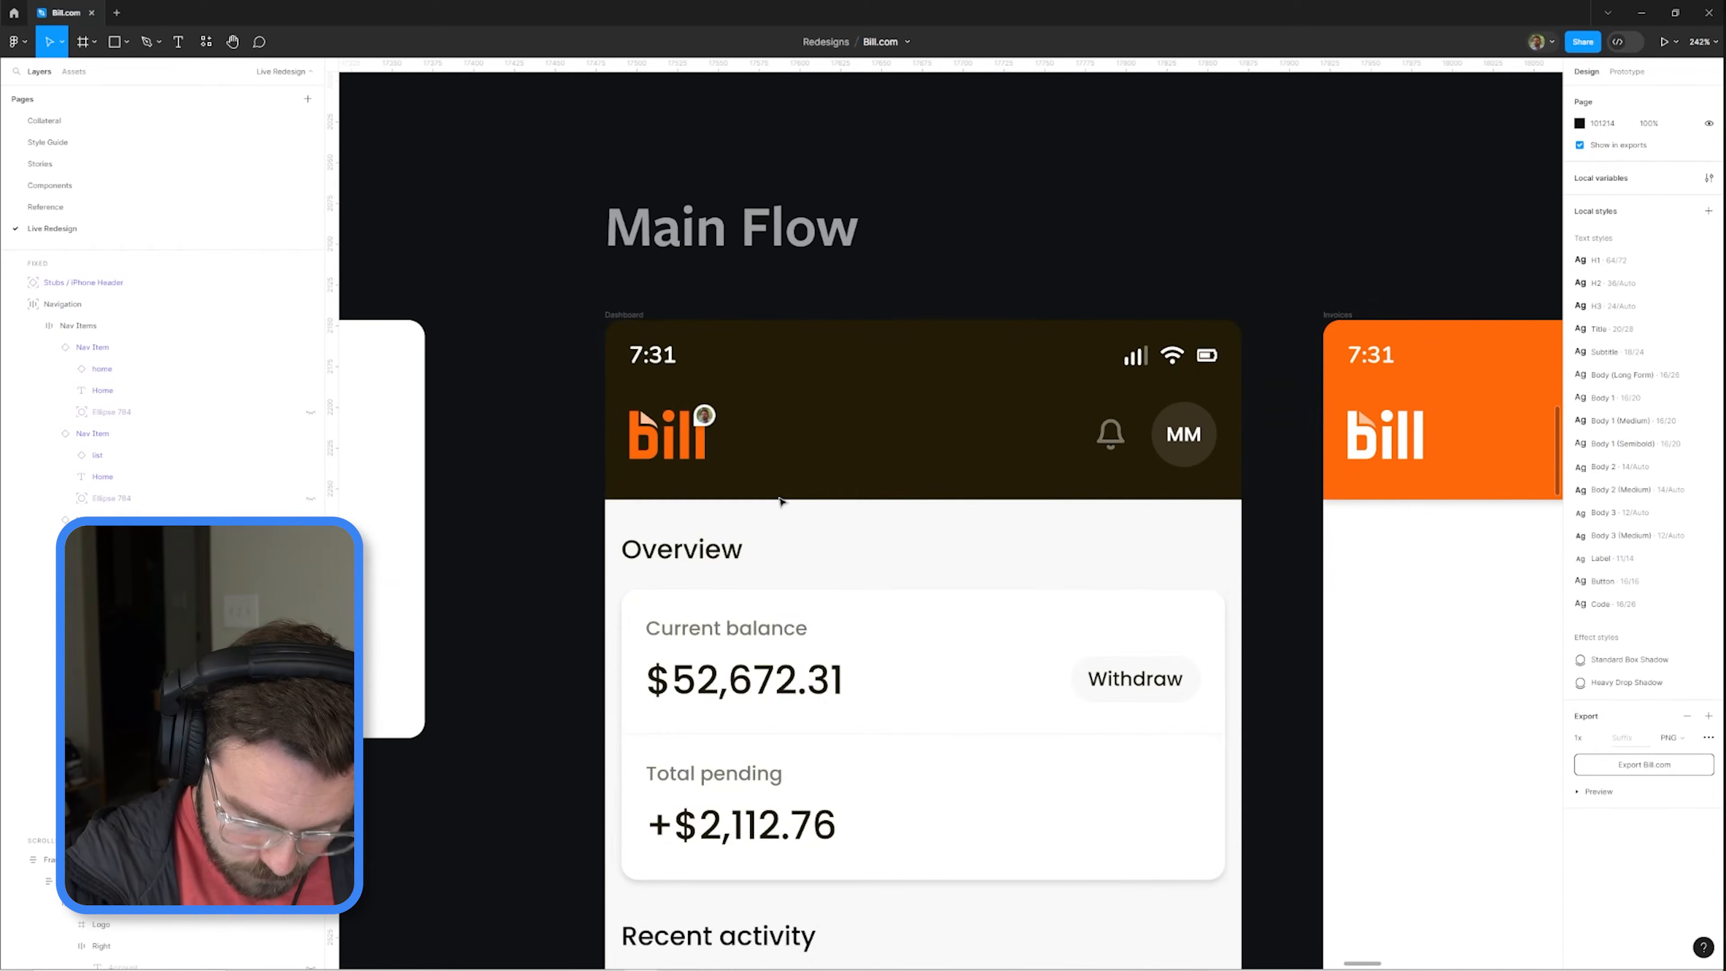
pyautogui.click(849, 289)
pyautogui.scroll(-3, 859, 513)
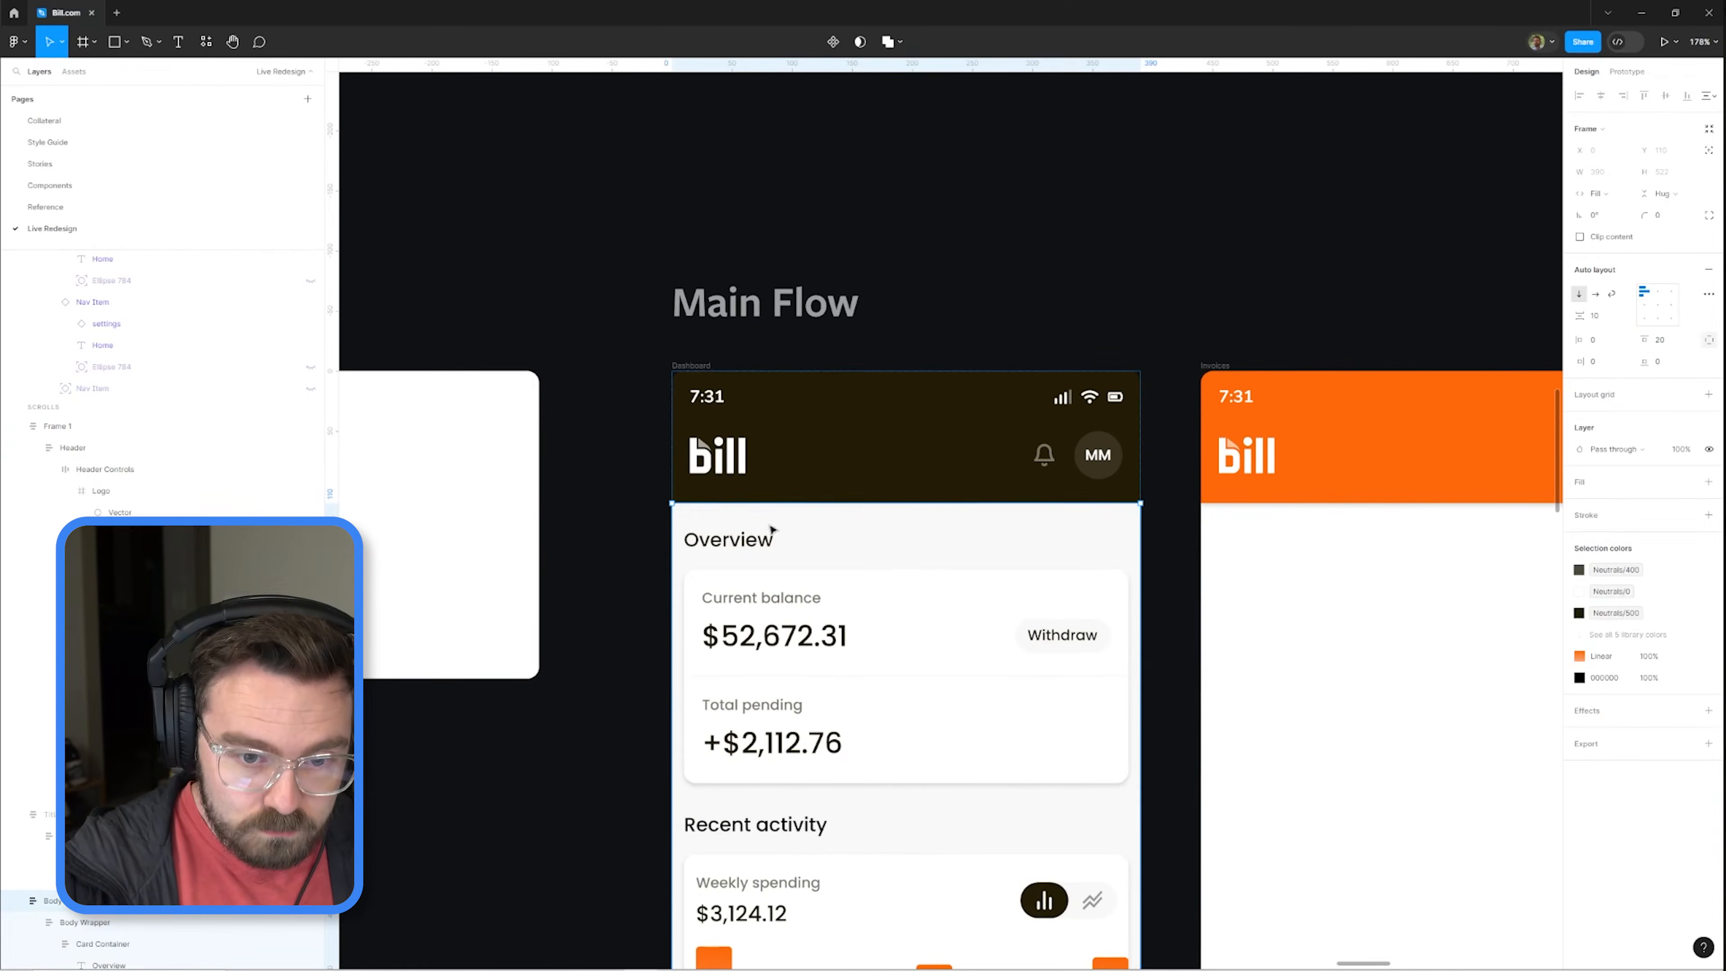
# Step: Set the top padding of the dashboard's body container to 40
pyautogui.click(771, 528)
pyautogui.click(1679, 345)
pyautogui.write('40')
pyautogui.press('Return')
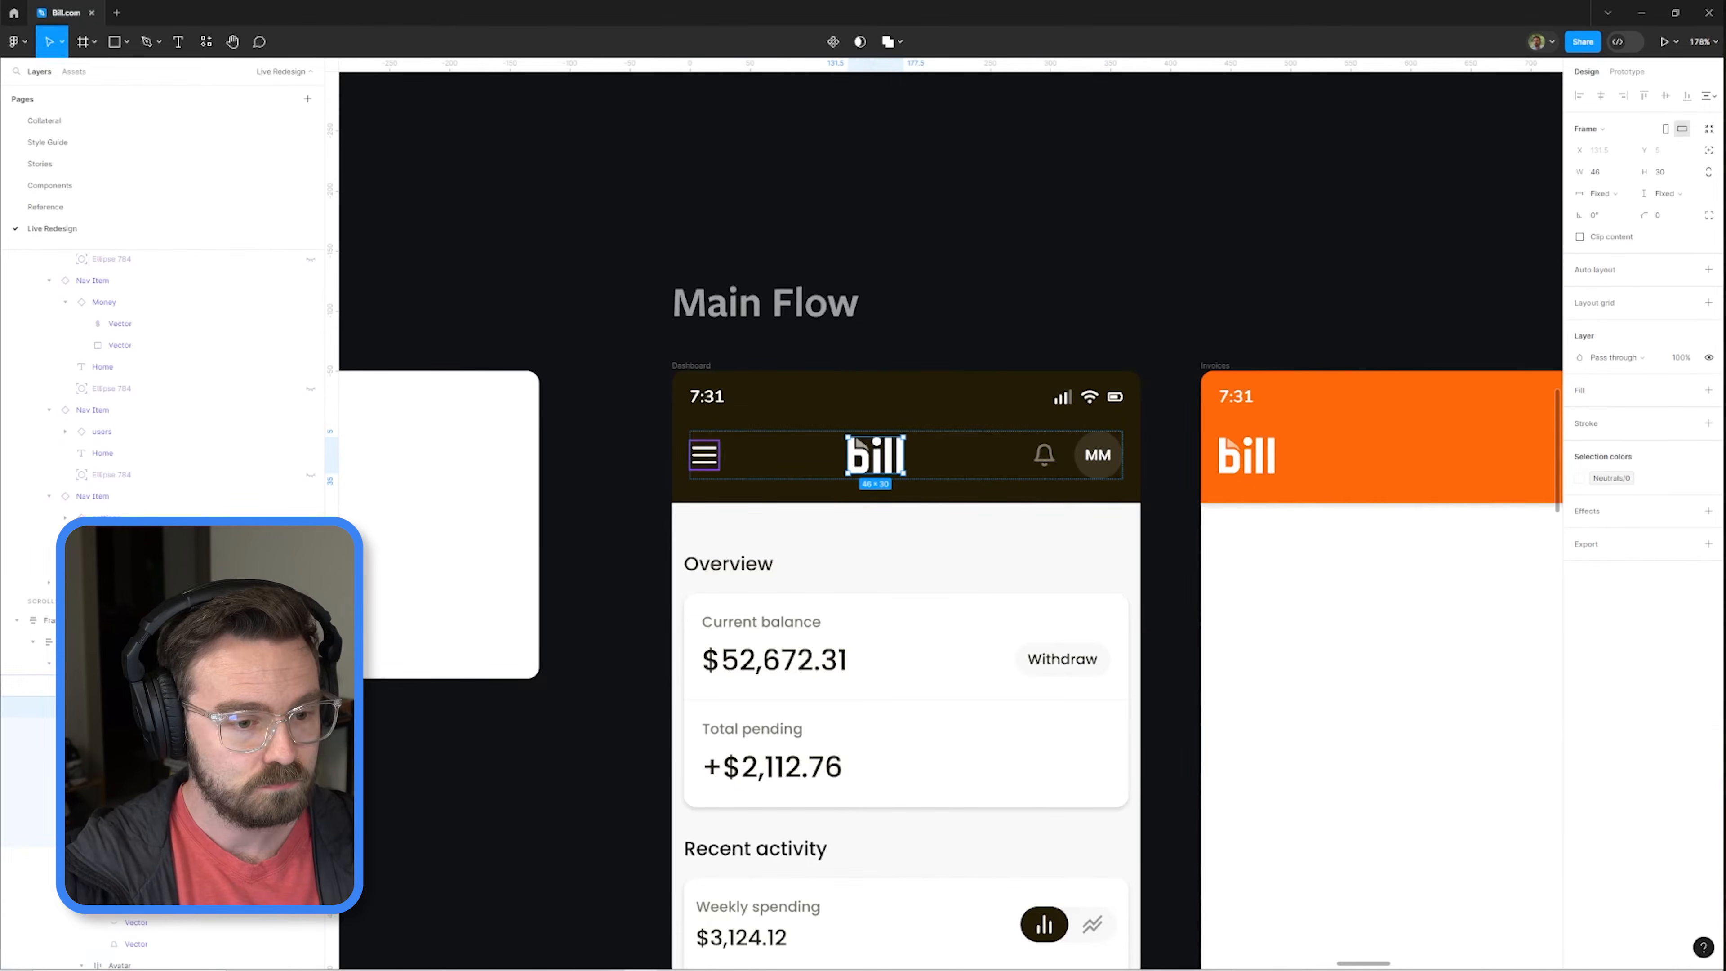
# Step: Swap the dashboard header's colours to a light Neutrals/5 background with dark Neutrals/500 logo, menu icon and status bar
pyautogui.click(1099, 460)
pyautogui.scroll(3, 1099, 460)
pyautogui.scroll(-4, 619, 272)
pyautogui.hotkey('shift', 'Return')
pyautogui.hotkey('shift', 'Return')
pyautogui.hotkey('shift', 'Return')
pyautogui.click(1617, 548)
pyautogui.click(1612, 570)
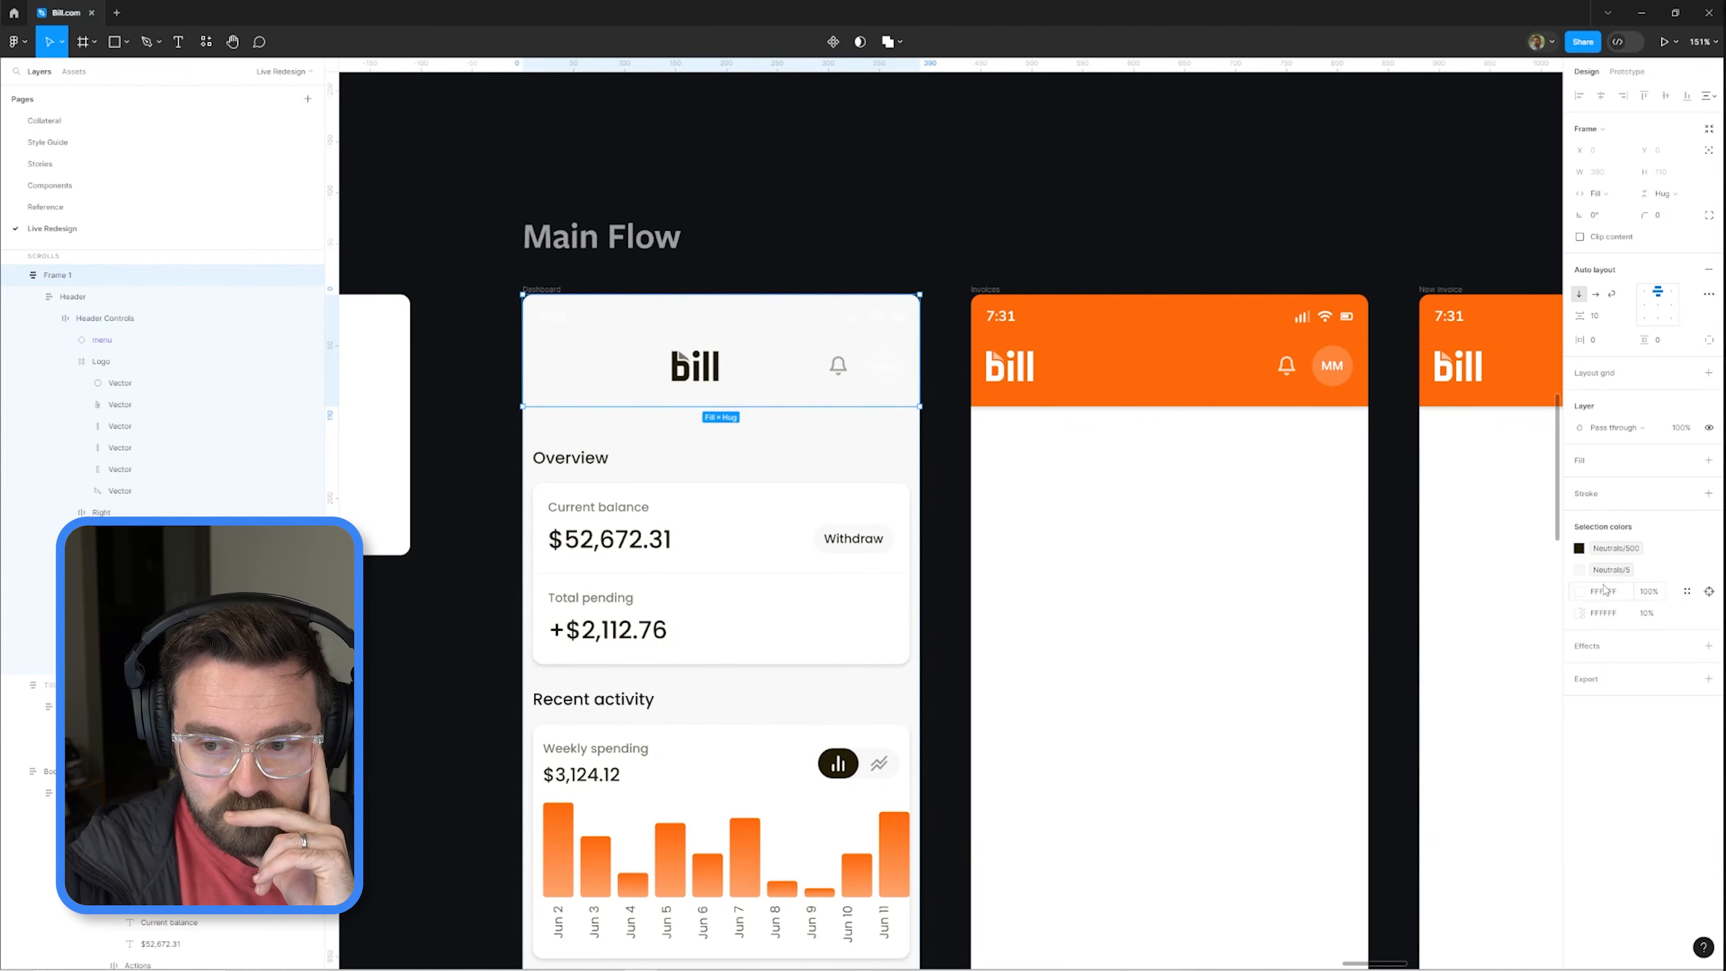
pyautogui.scroll(2, 917, 271)
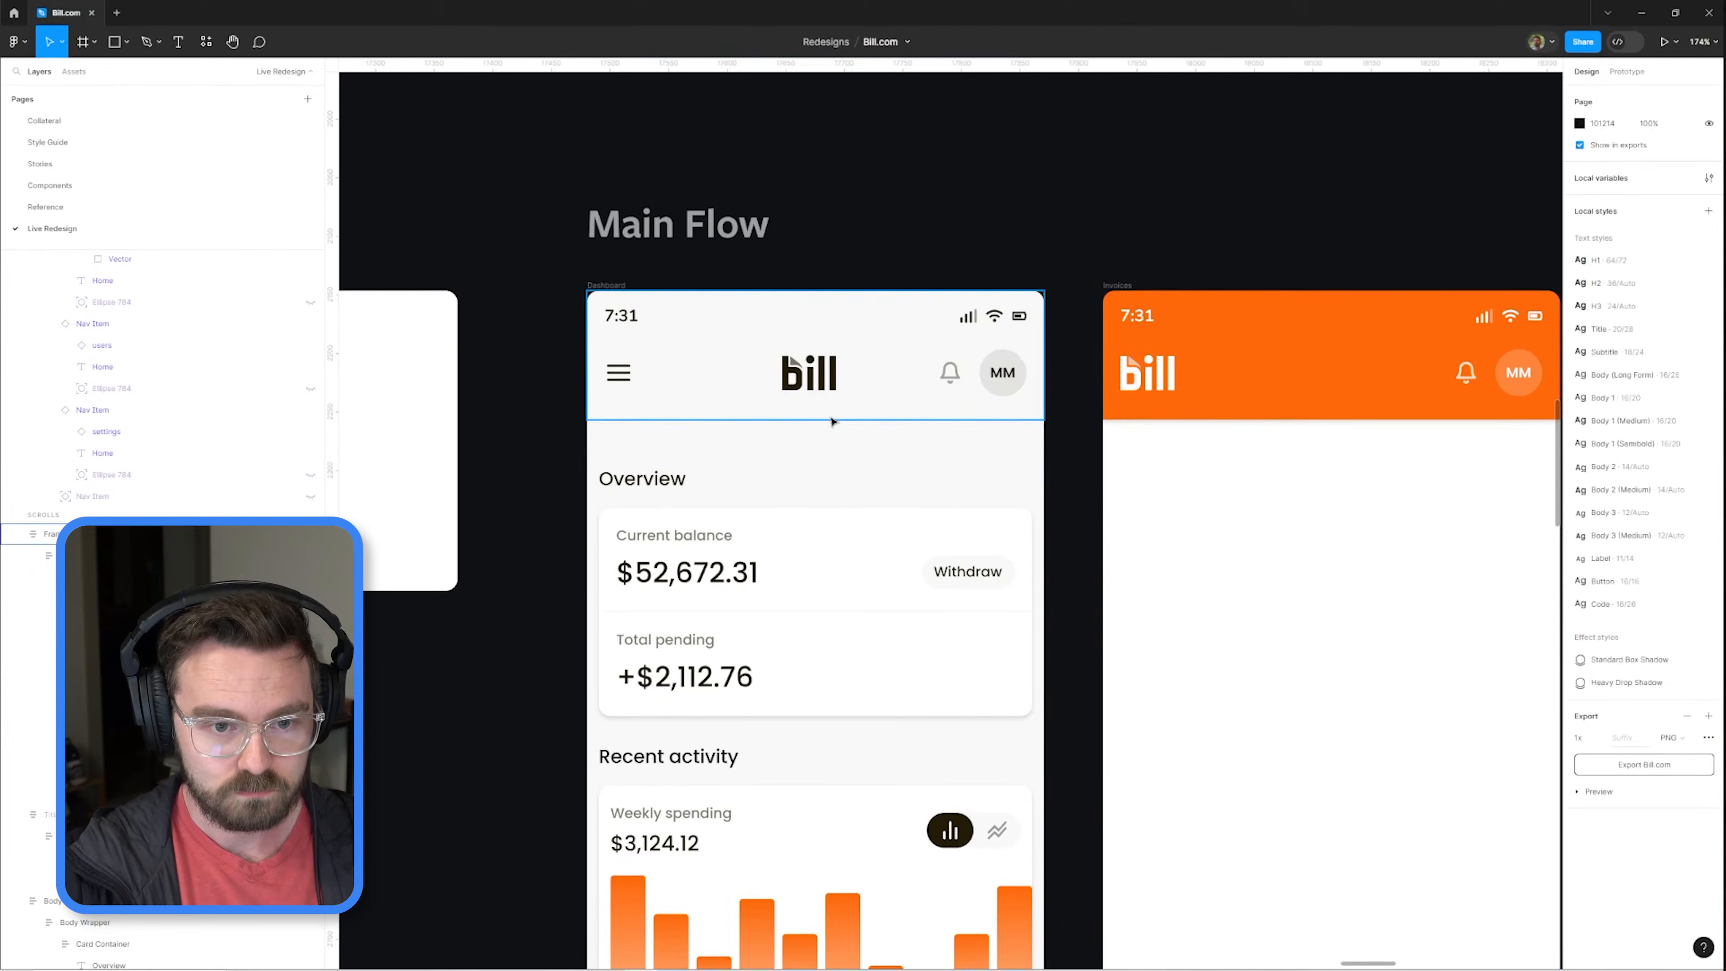
# Step: Set the Withdraw button's background fill to the Neutrals/10 library colour
pyautogui.scroll(-1, 1010, 181)
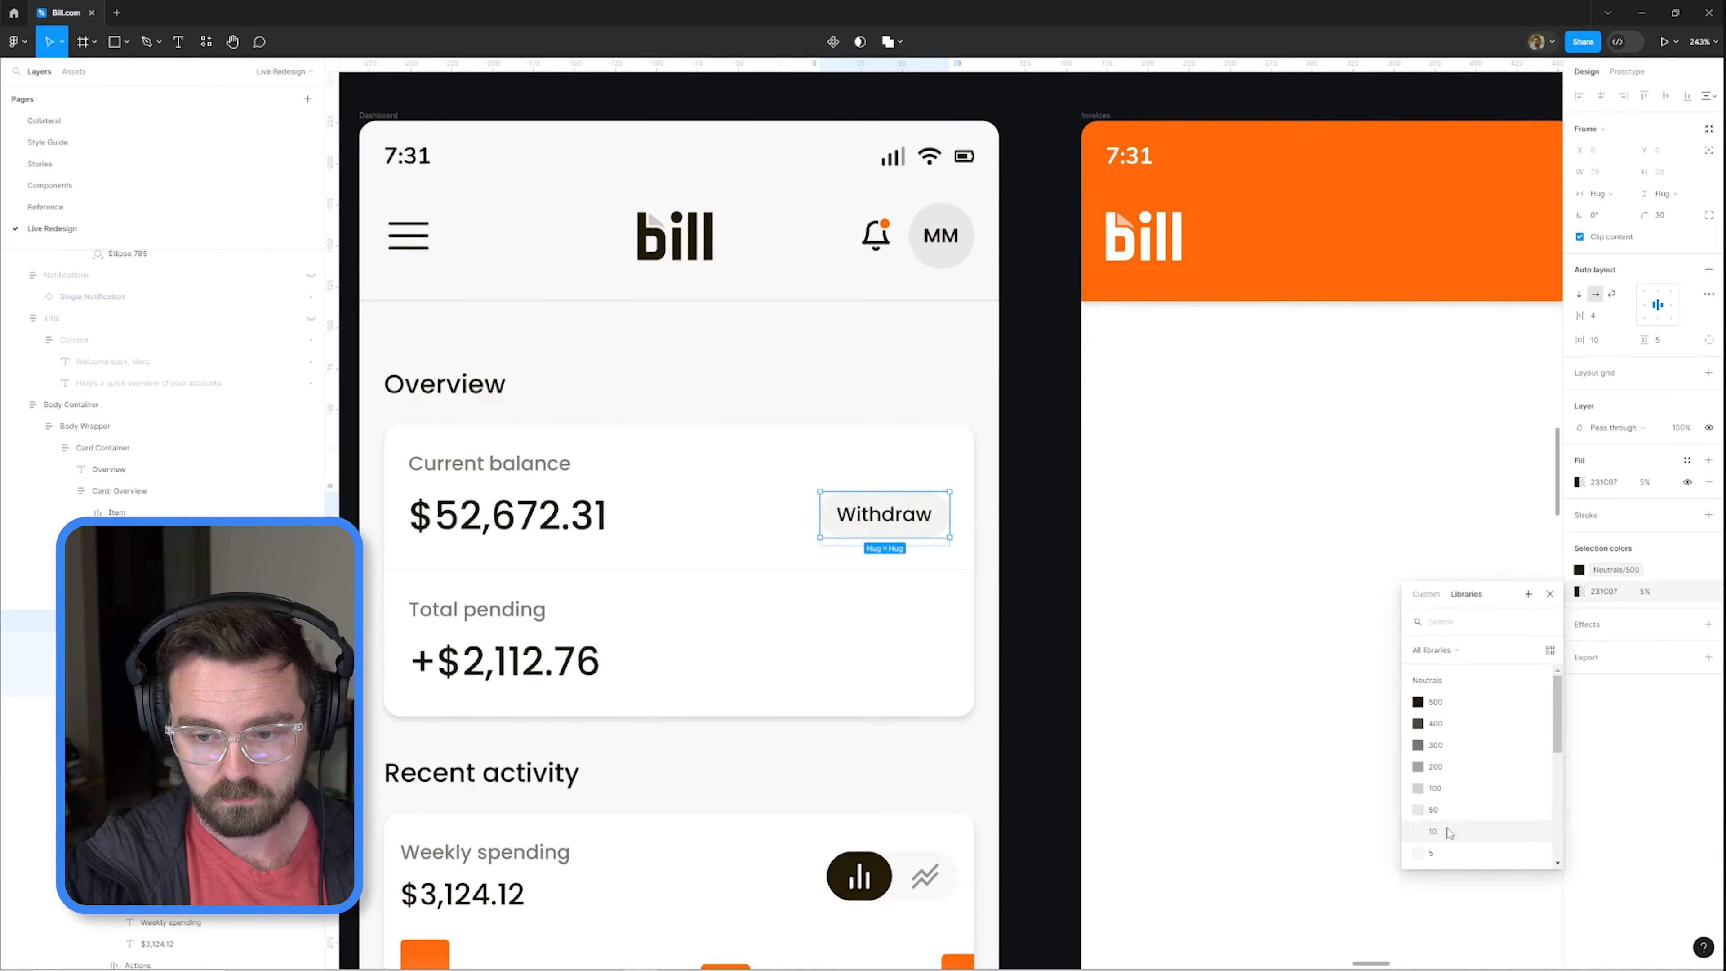
pyautogui.click(1168, 651)
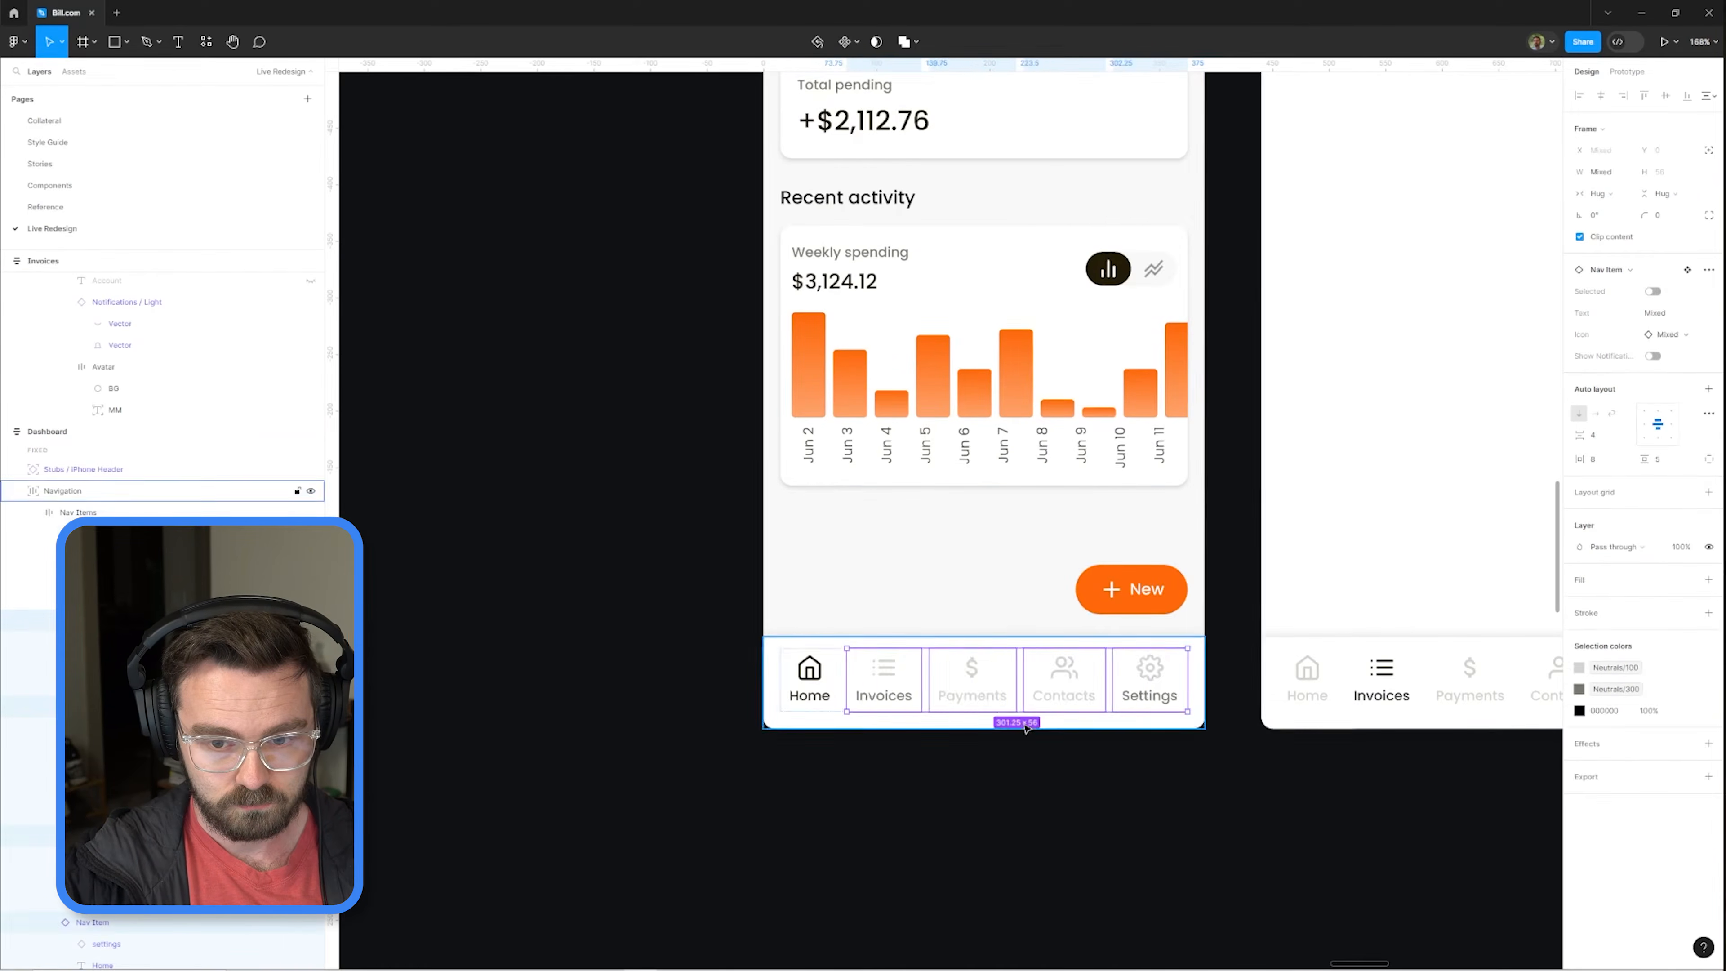
# Step: Recolour the inactive bottom navigation items to a darker neutral on the Dashboard, Invoices and New Invoice screens
pyautogui.scroll(5, 1026, 727)
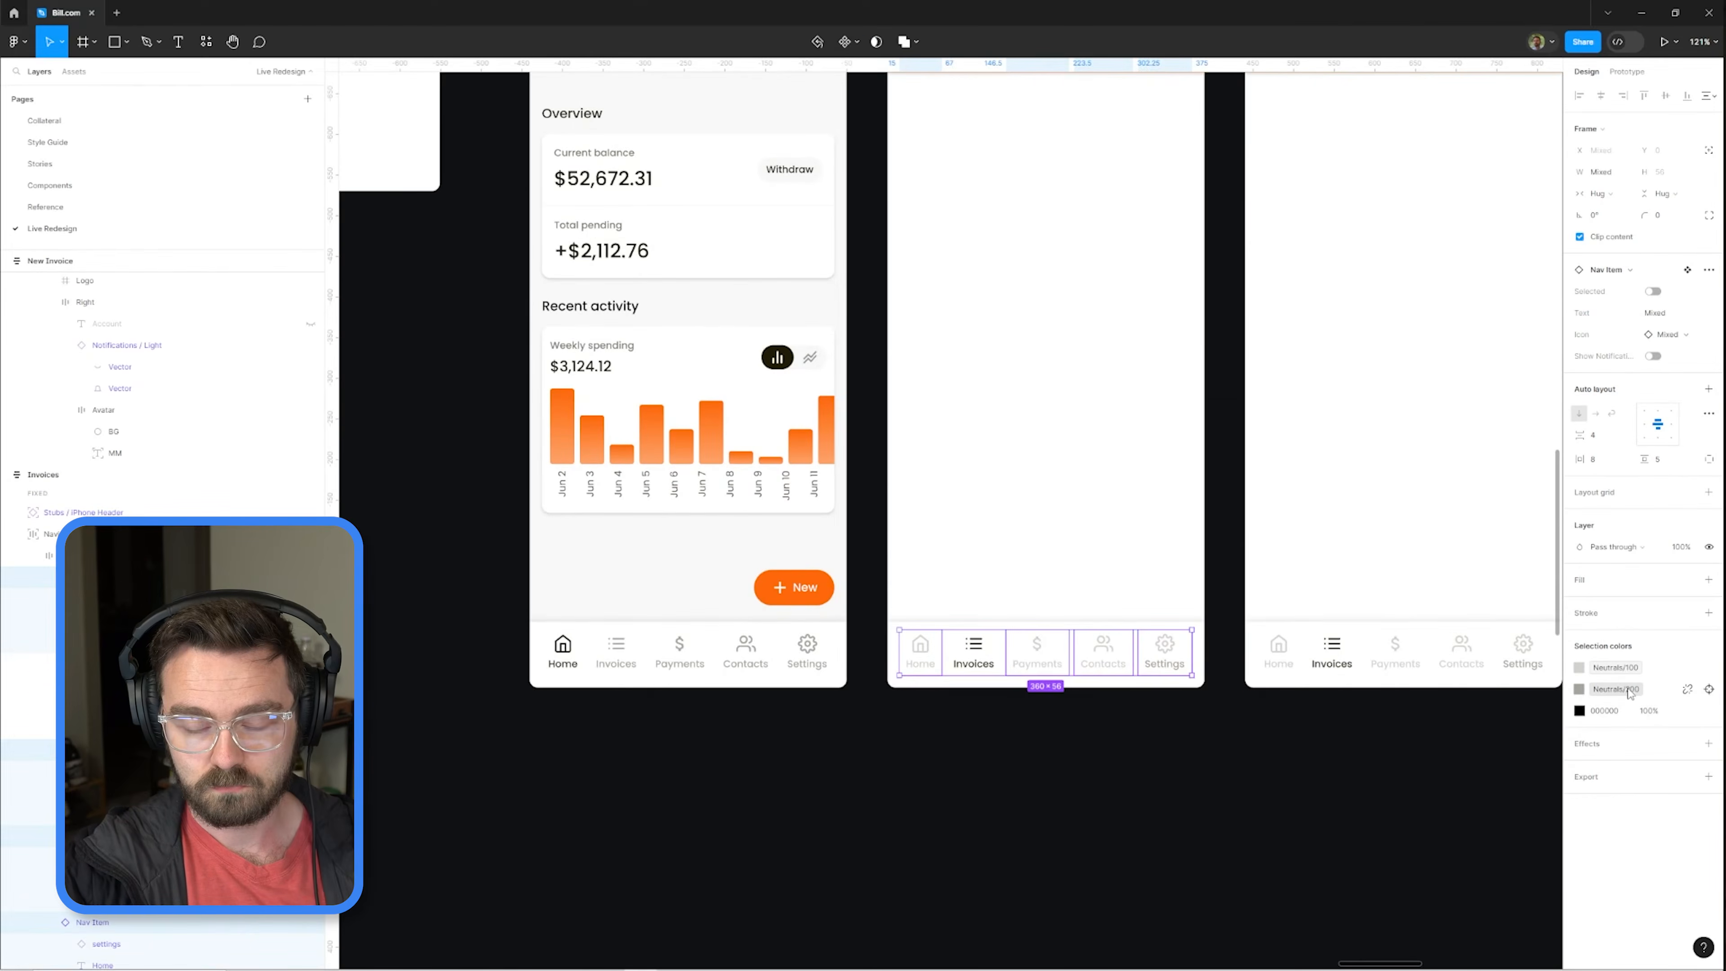
pyautogui.click(1272, 655)
pyautogui.moveTo(1369, 780); pyautogui.dragTo(1223, 780)
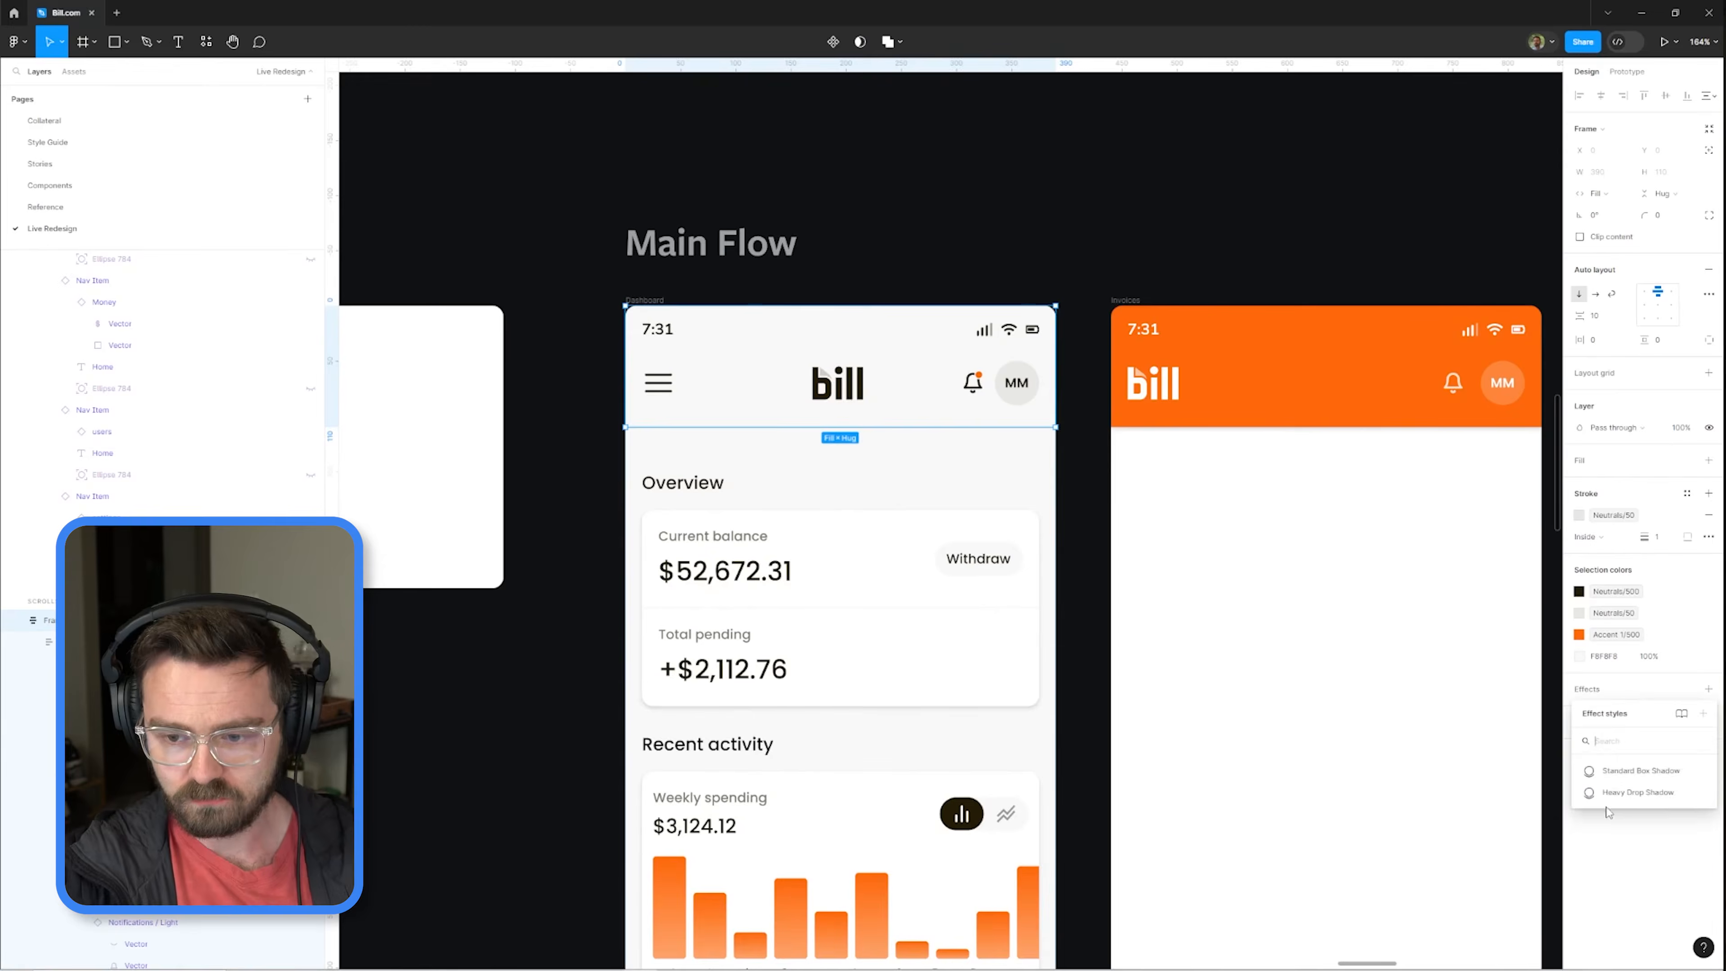
# Step: Duplicate the Recent activity card above the original and retitle the copy "Open invoices" with an "All" label
pyautogui.scroll(2, 1000, 198)
pyautogui.scroll(-3, 1004, 191)
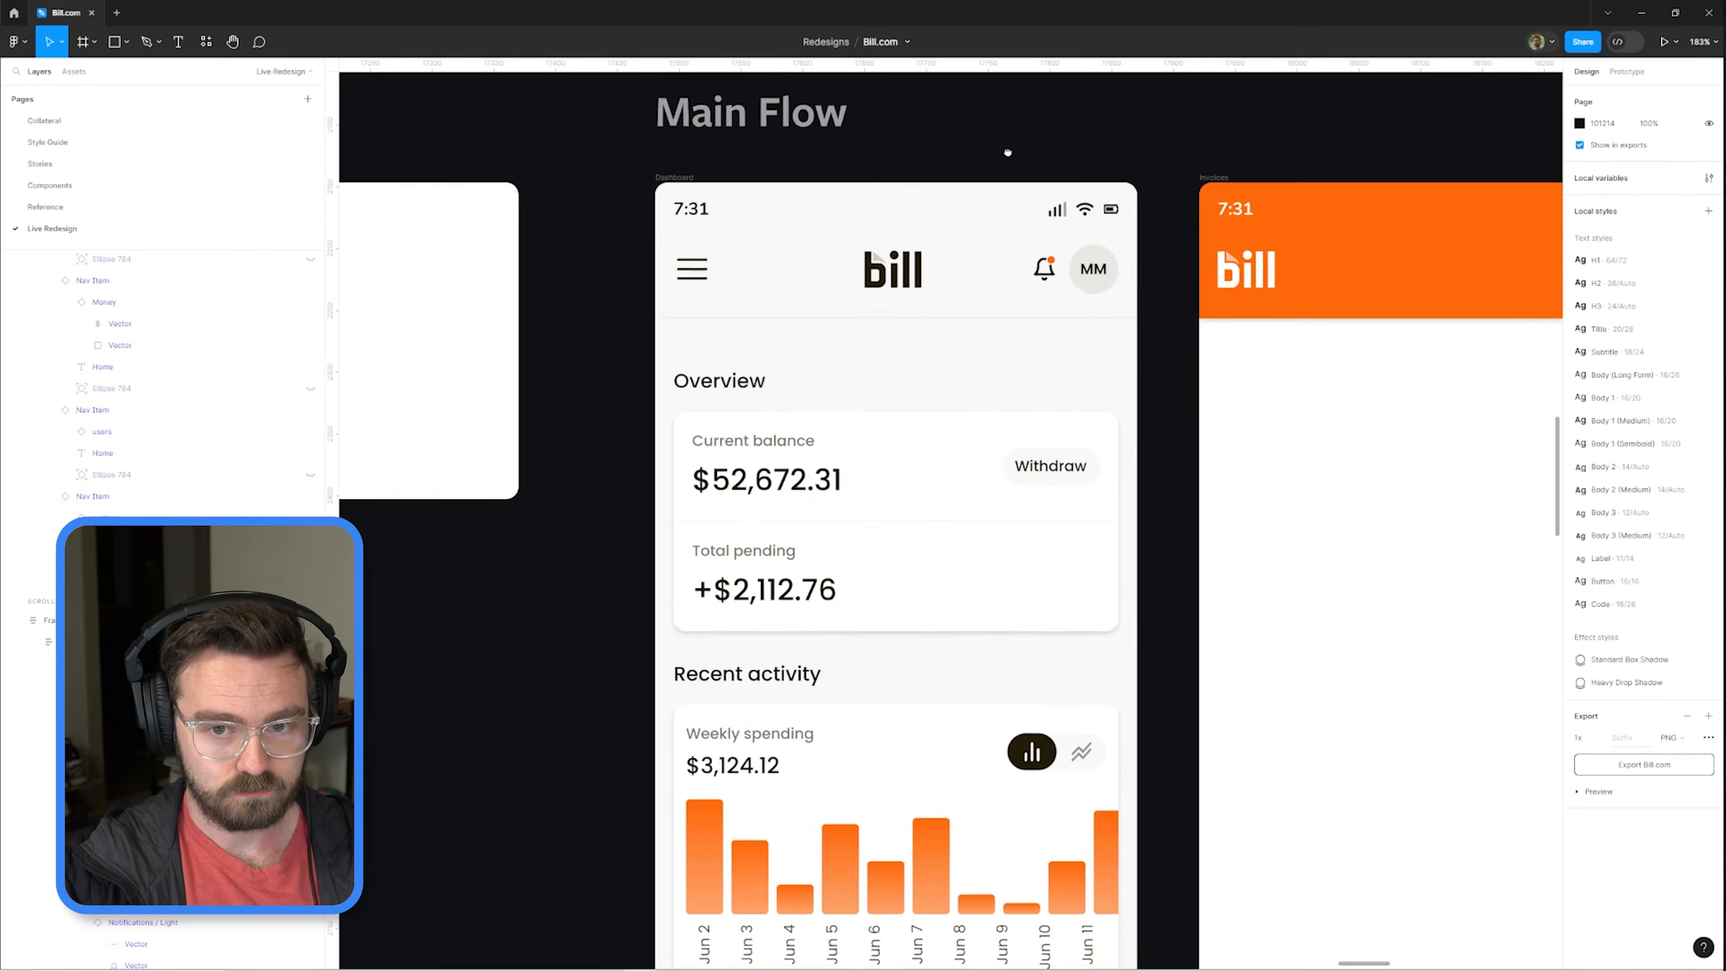
pyautogui.scroll(-4, 884, 476)
pyautogui.click(875, 519)
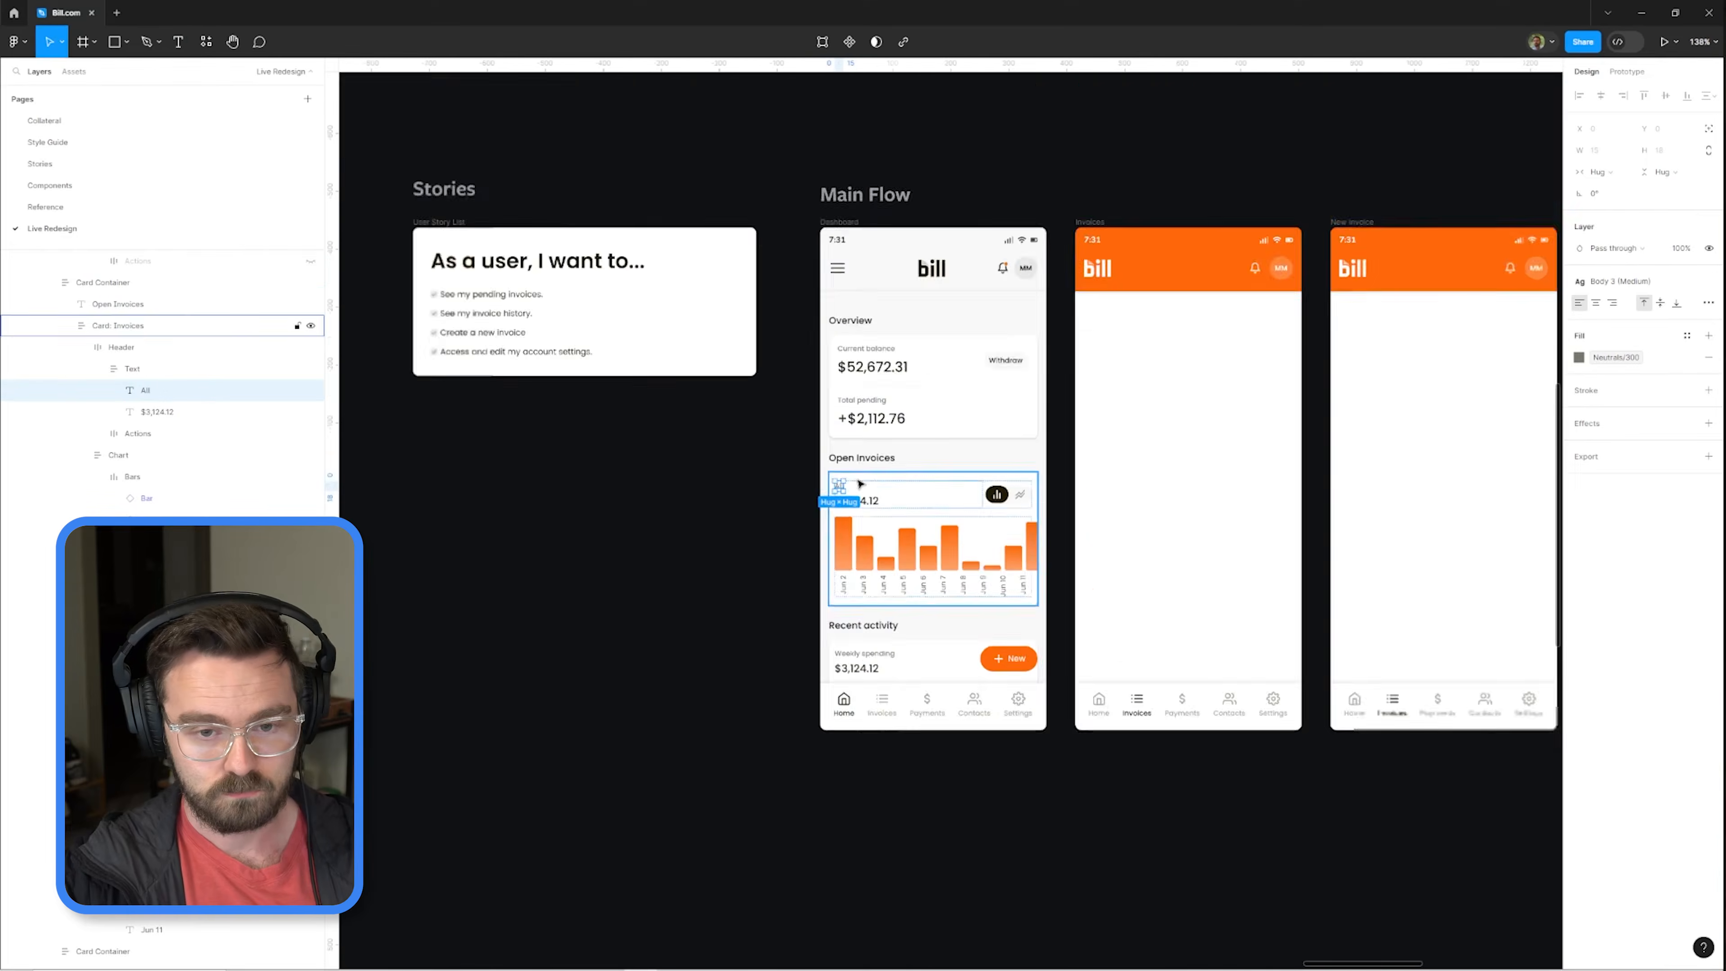
pyautogui.hotkey('ctrl', 'd')
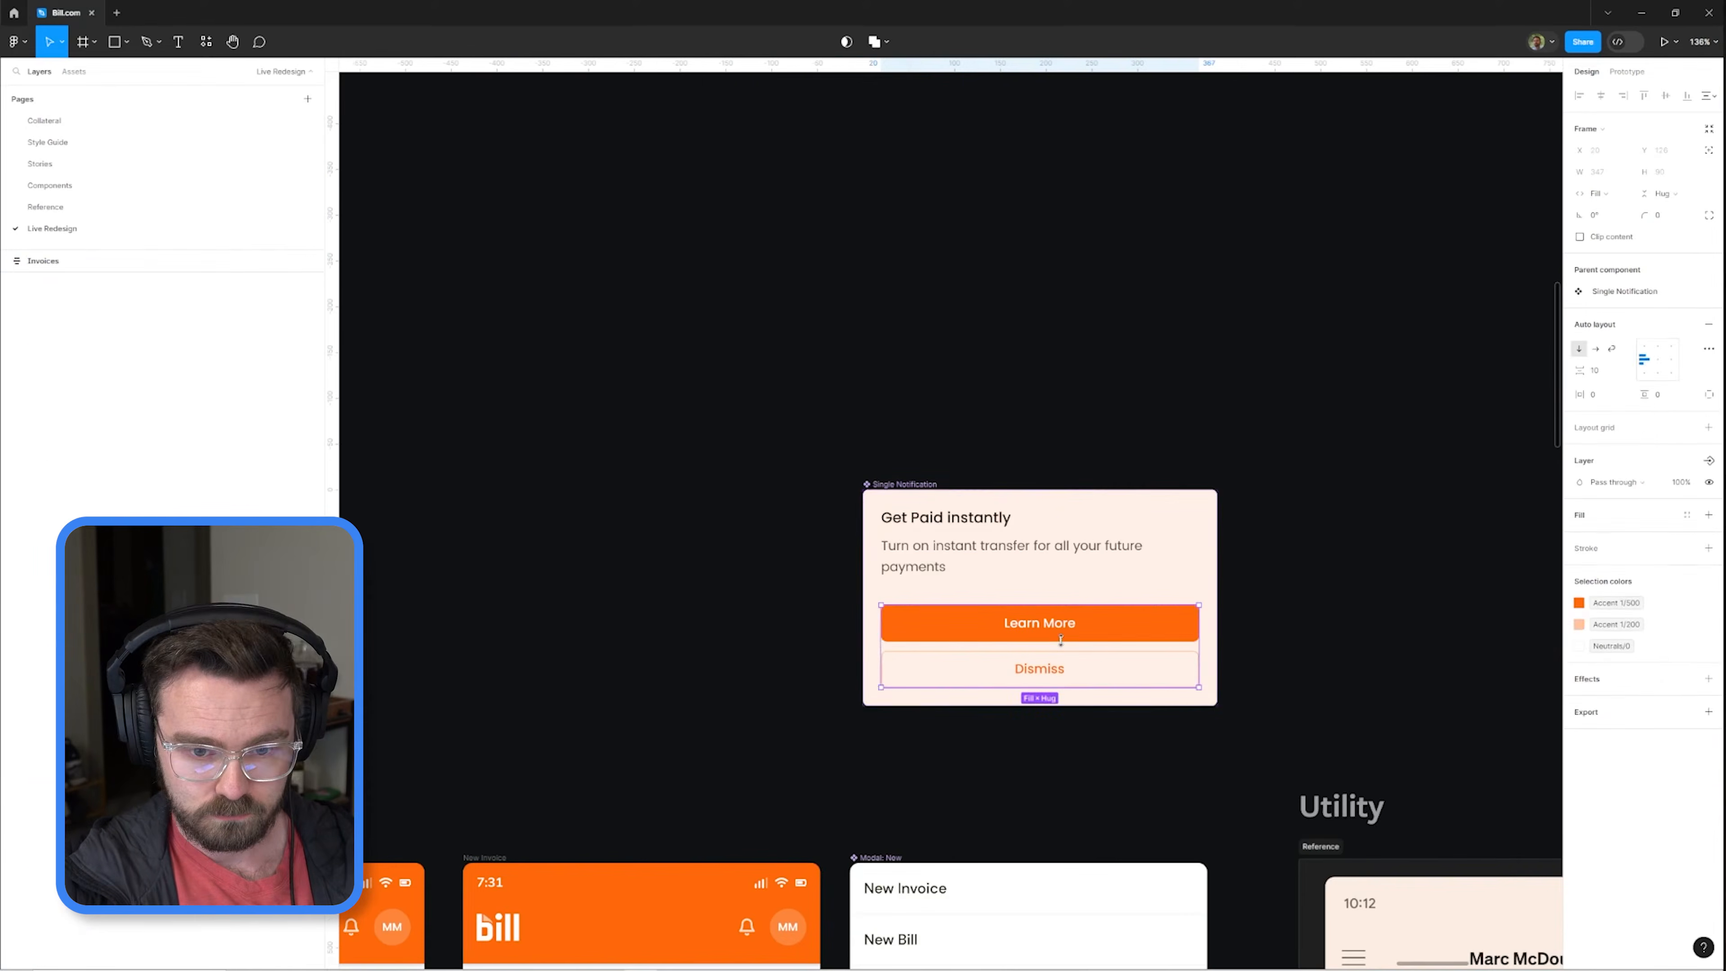
# Step: Place Single Notification cards side by side in a horizontal row below the dashboard's overview card, with 30 spacing
pyautogui.click(873, 361)
pyautogui.scroll(-4, 873, 361)
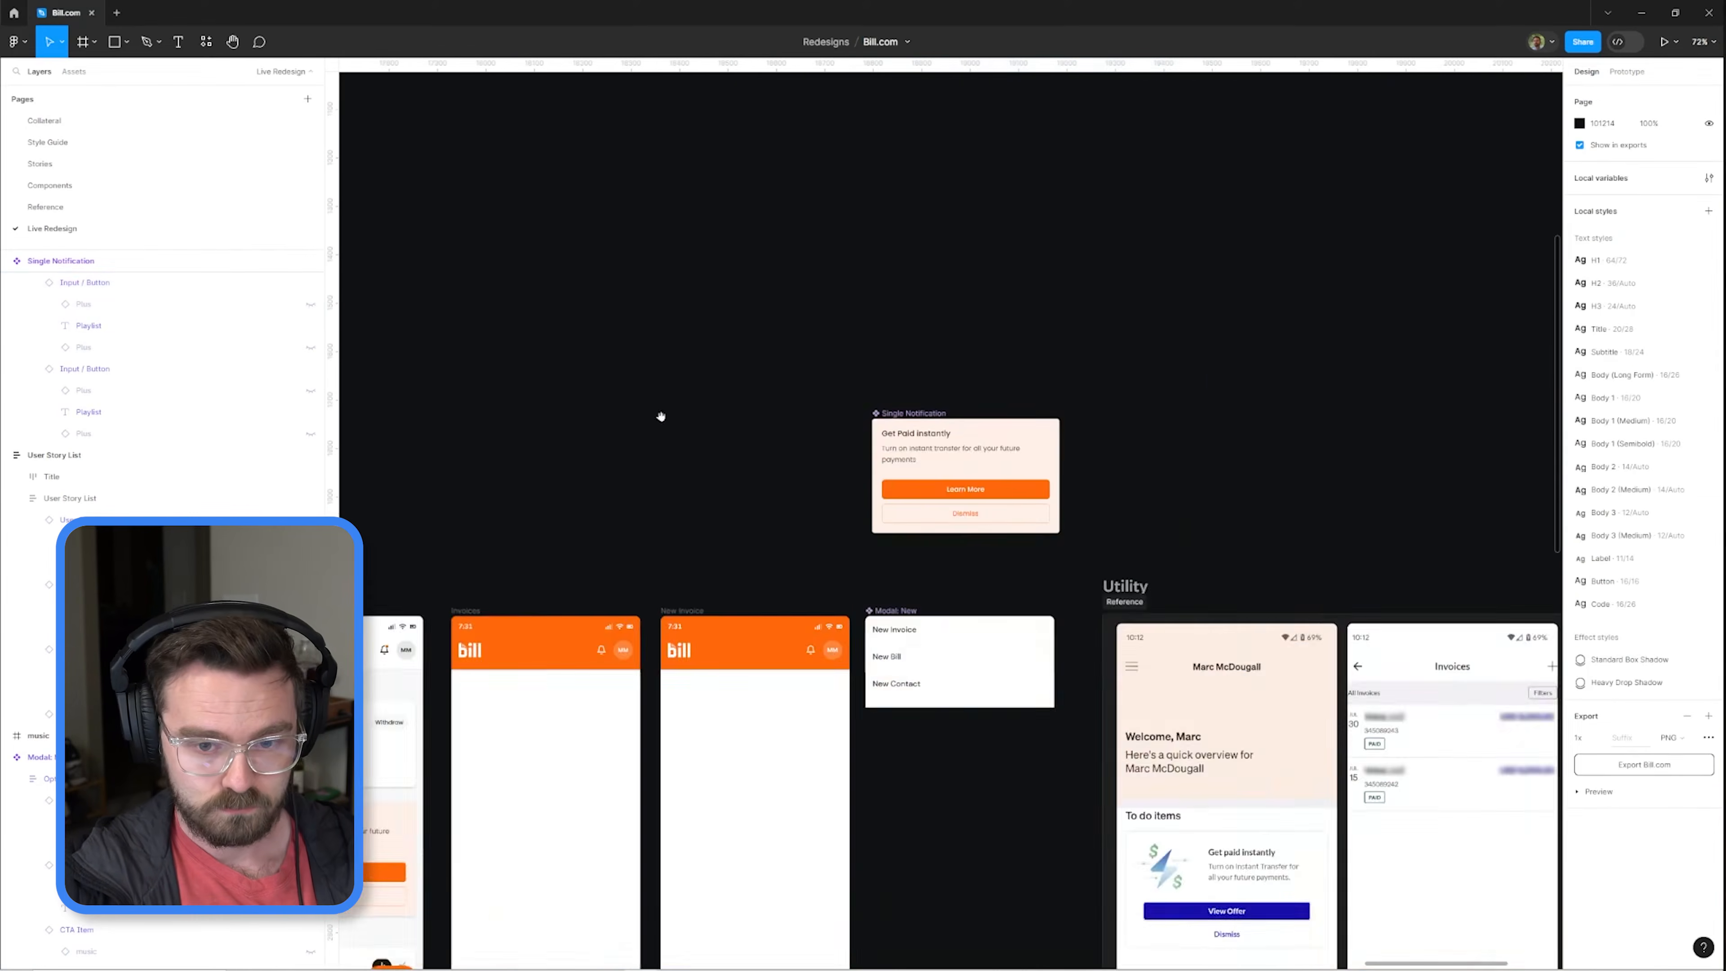
pyautogui.scroll(5, 928, 439)
pyautogui.click(929, 439)
pyautogui.doubleClick(928, 439)
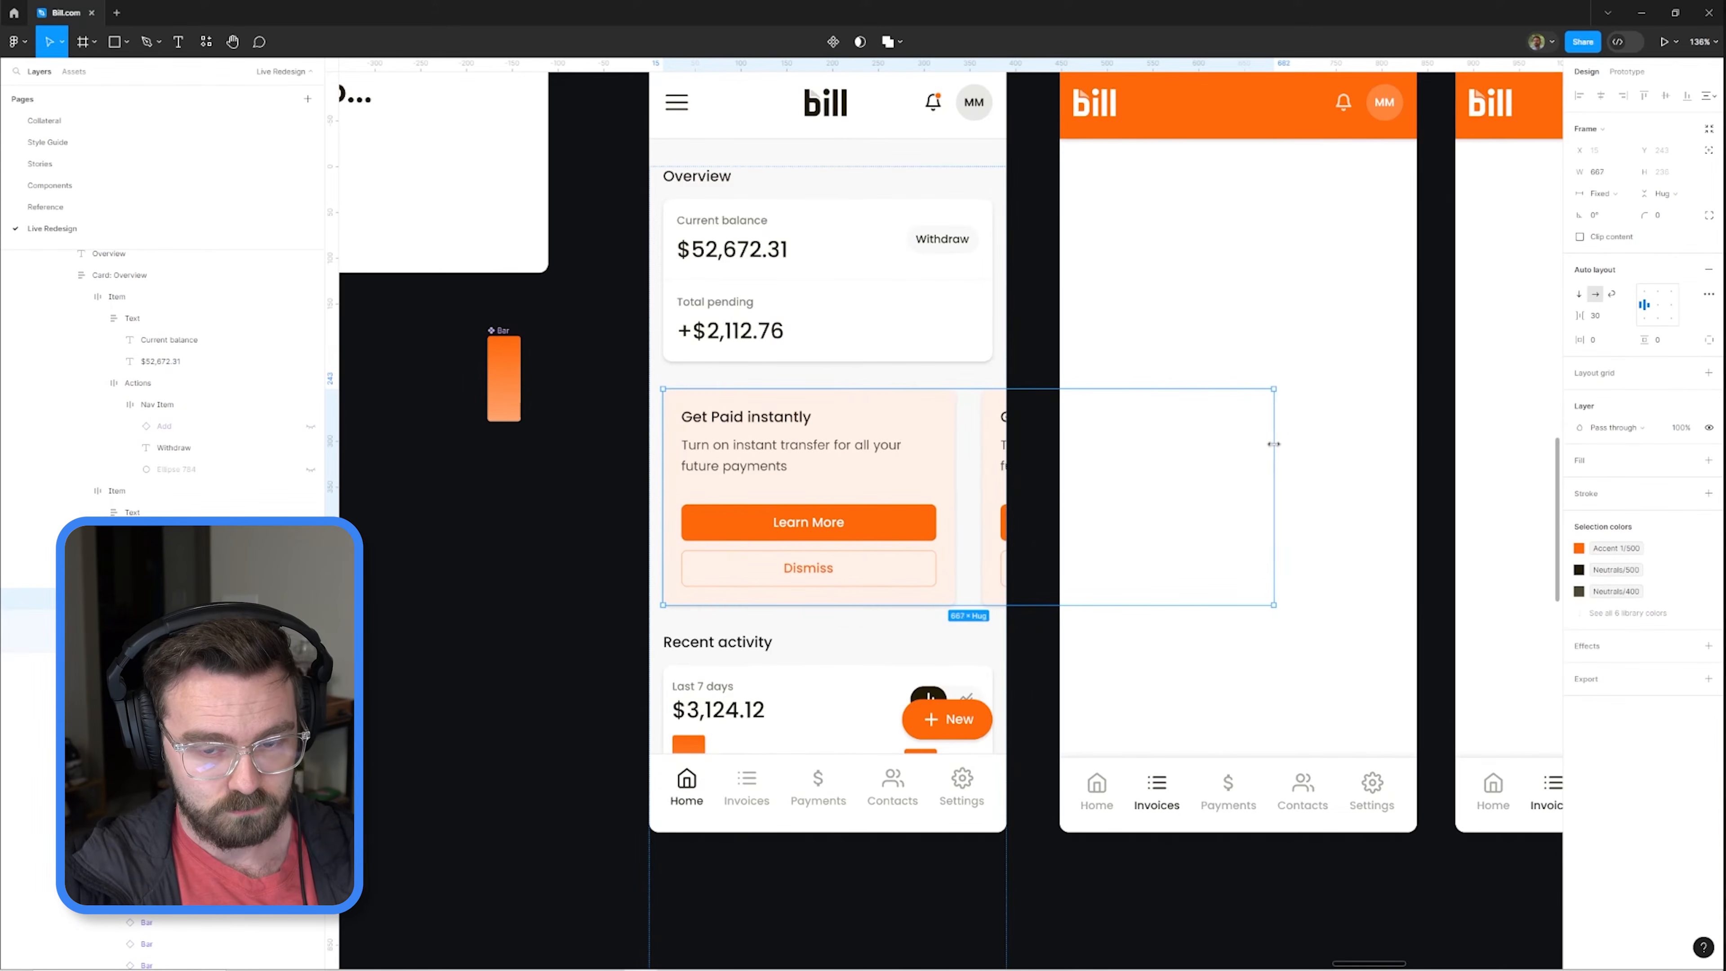
# Step: Draw a small circle of about 11 × 11 and position it beneath the notification cards
pyautogui.scroll(3, 820, 571)
pyautogui.press('o')
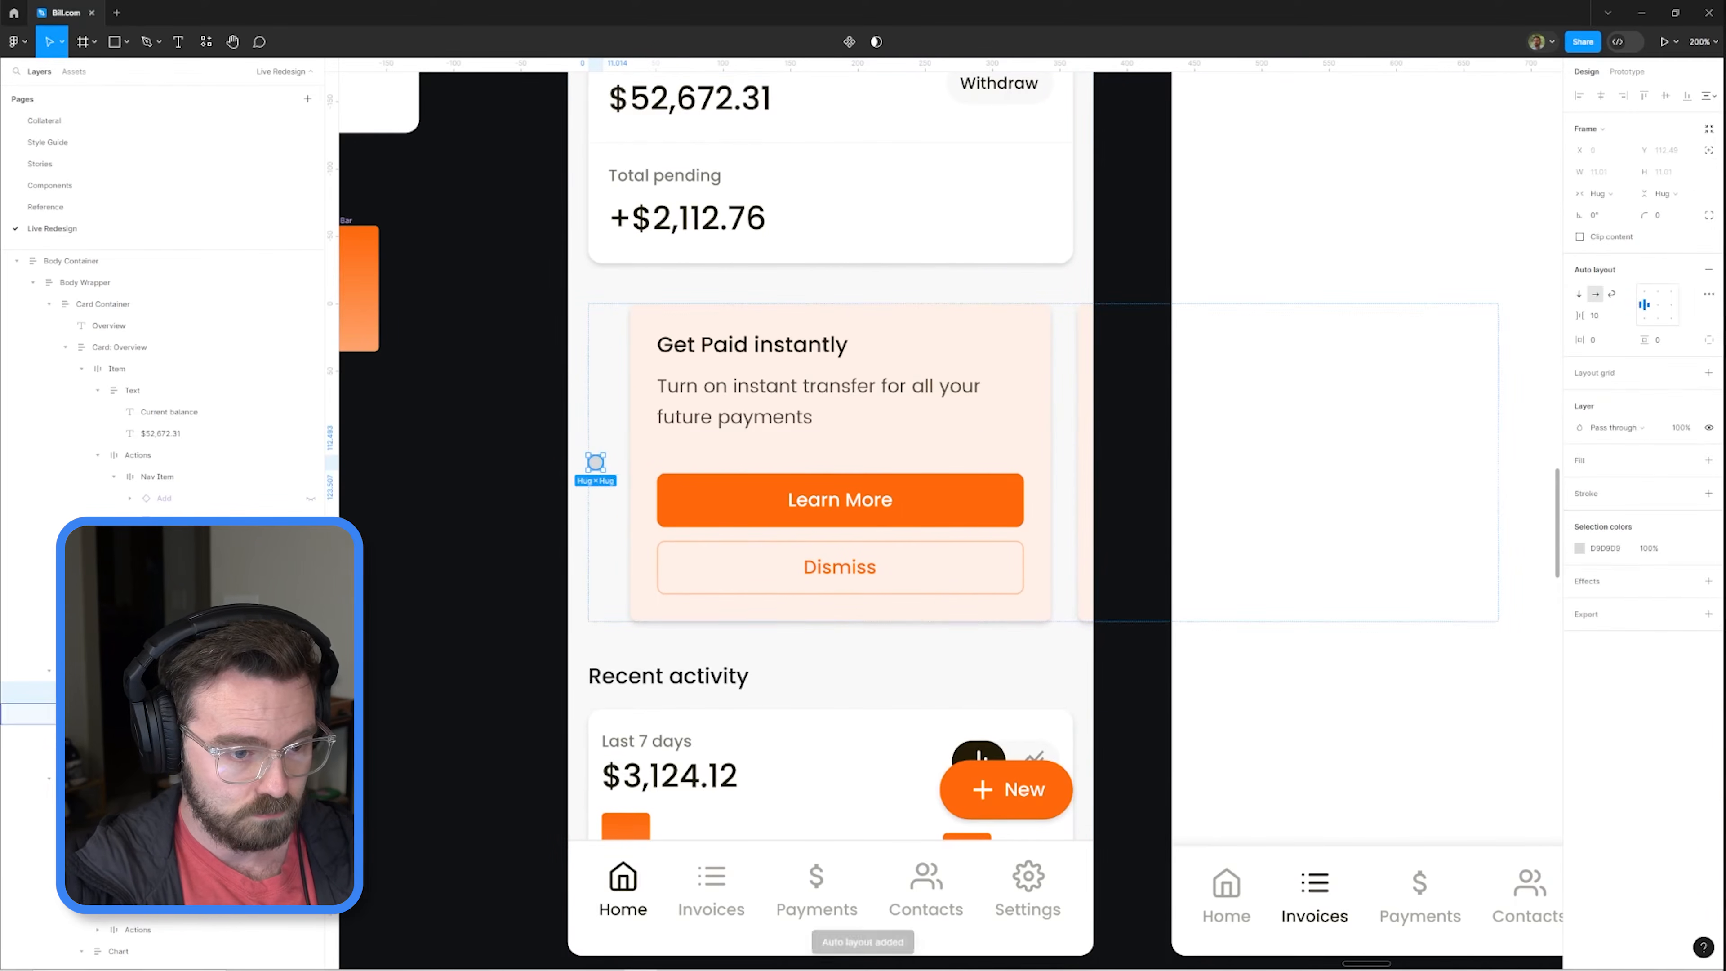
pyautogui.moveTo(814, 634); pyautogui.dragTo(814, 634)
pyautogui.scroll(3, 814, 634)
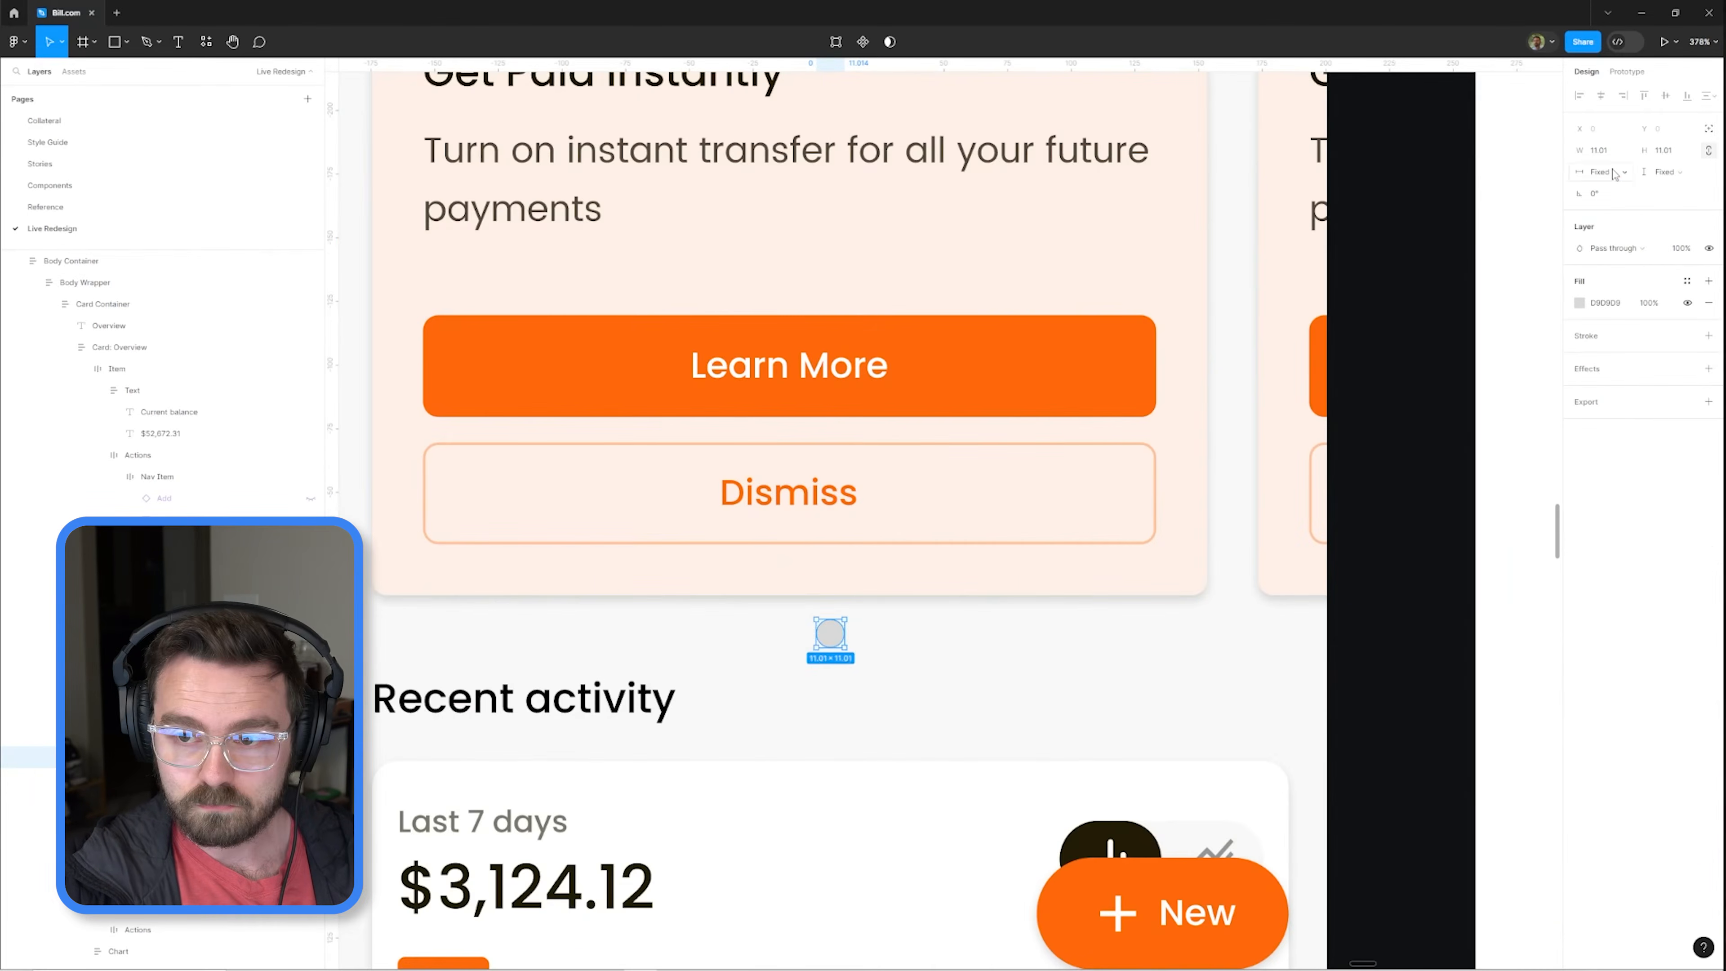
# Step: Turn the circle into a row of four 6 × 6 pagination dots, the first orange and the others Neutrals/50
pyautogui.click(1454, 516)
pyautogui.press('Escape')
pyautogui.hotkey('ctrl', 'd')
pyautogui.hotkey('ctrl', 'd')
pyautogui.scroll(-2, 859, 633)
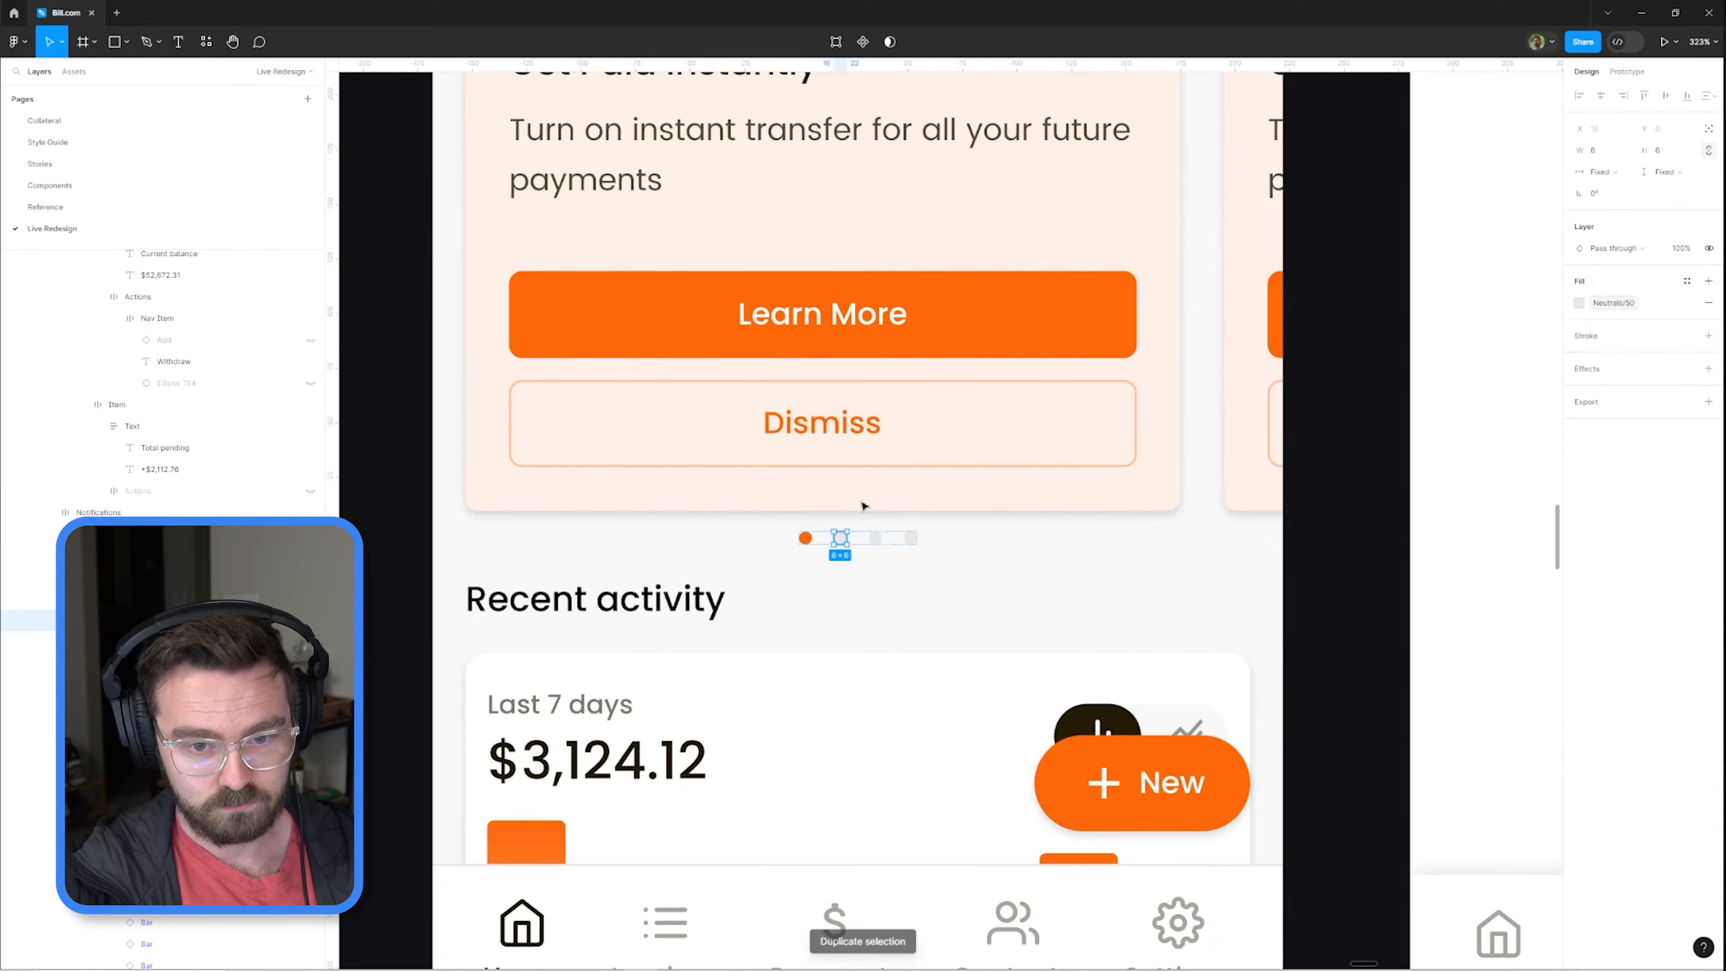
# Step: Set the vertical padding of the dashboard's notifications container to 10
pyautogui.hotkey('shift', 'Return')
pyautogui.scroll(-4, 863, 536)
pyautogui.scroll(3, 897, 448)
pyautogui.click(896, 309)
pyautogui.scroll(-3, 896, 309)
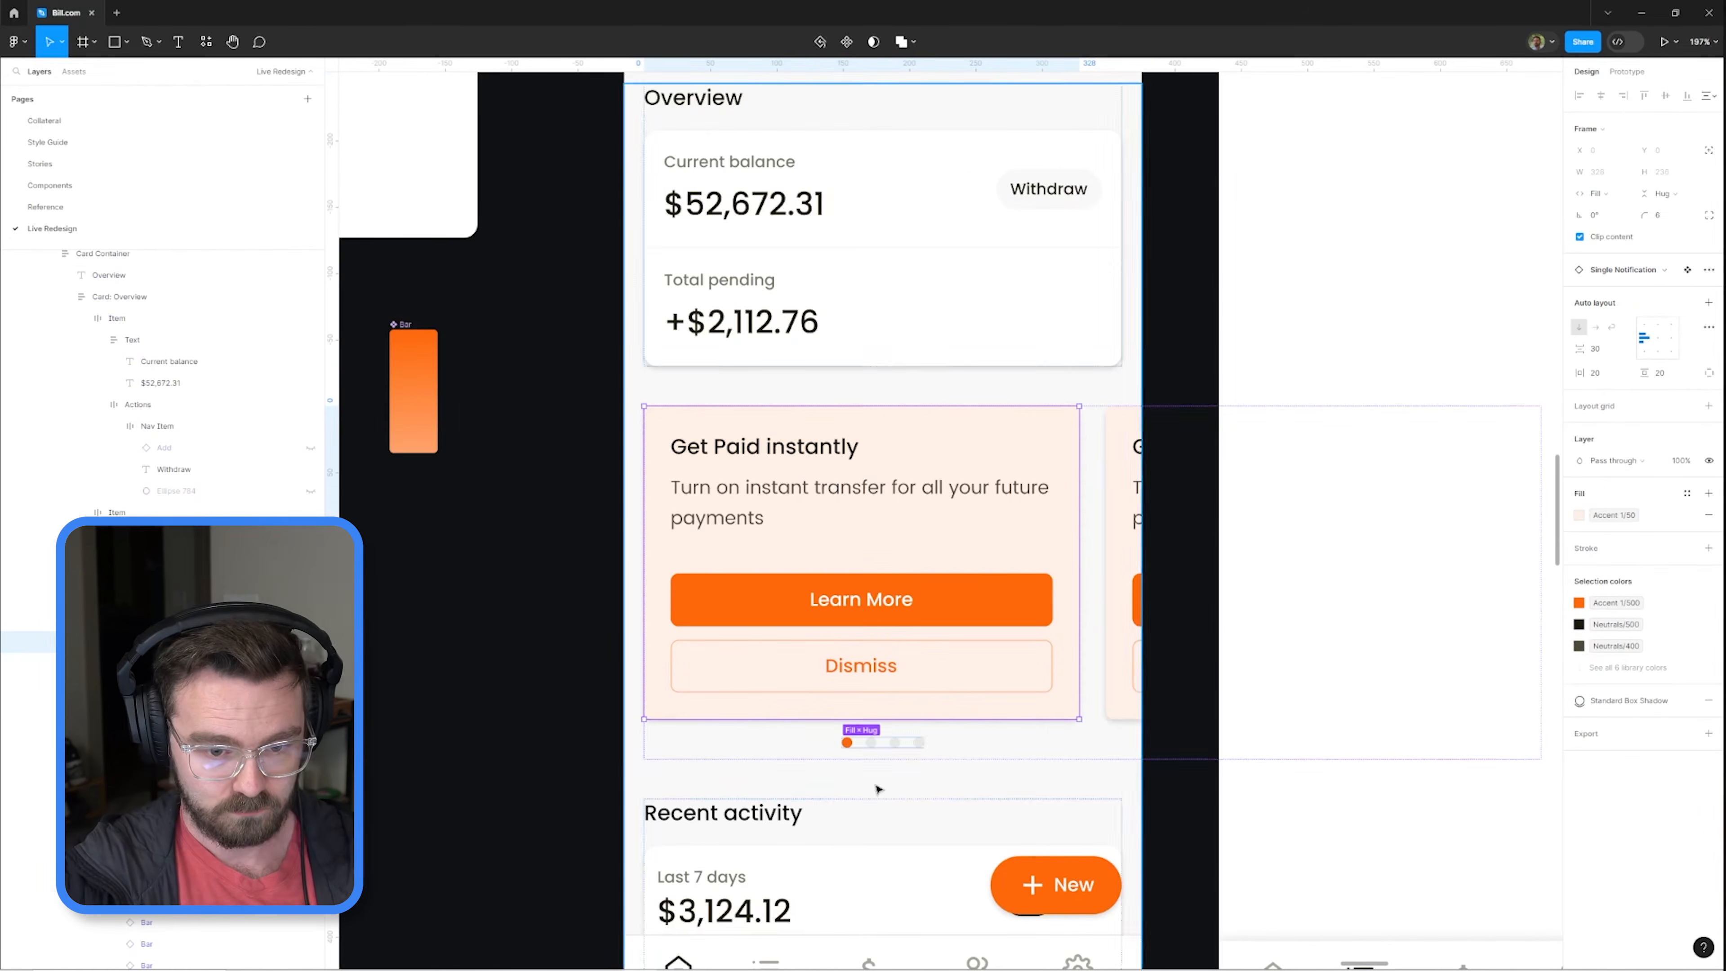
pyautogui.hotkey('shift', 'Return')
pyautogui.scroll(-3, 885, 780)
pyautogui.click(1661, 362)
pyautogui.write('10')
pyautogui.press('Escape')
# Step: Remove the Accent 1/50 background fill from the Single Notification main component
pyautogui.scroll(3, 821, 686)
pyautogui.click(979, 470)
pyautogui.click(1688, 270)
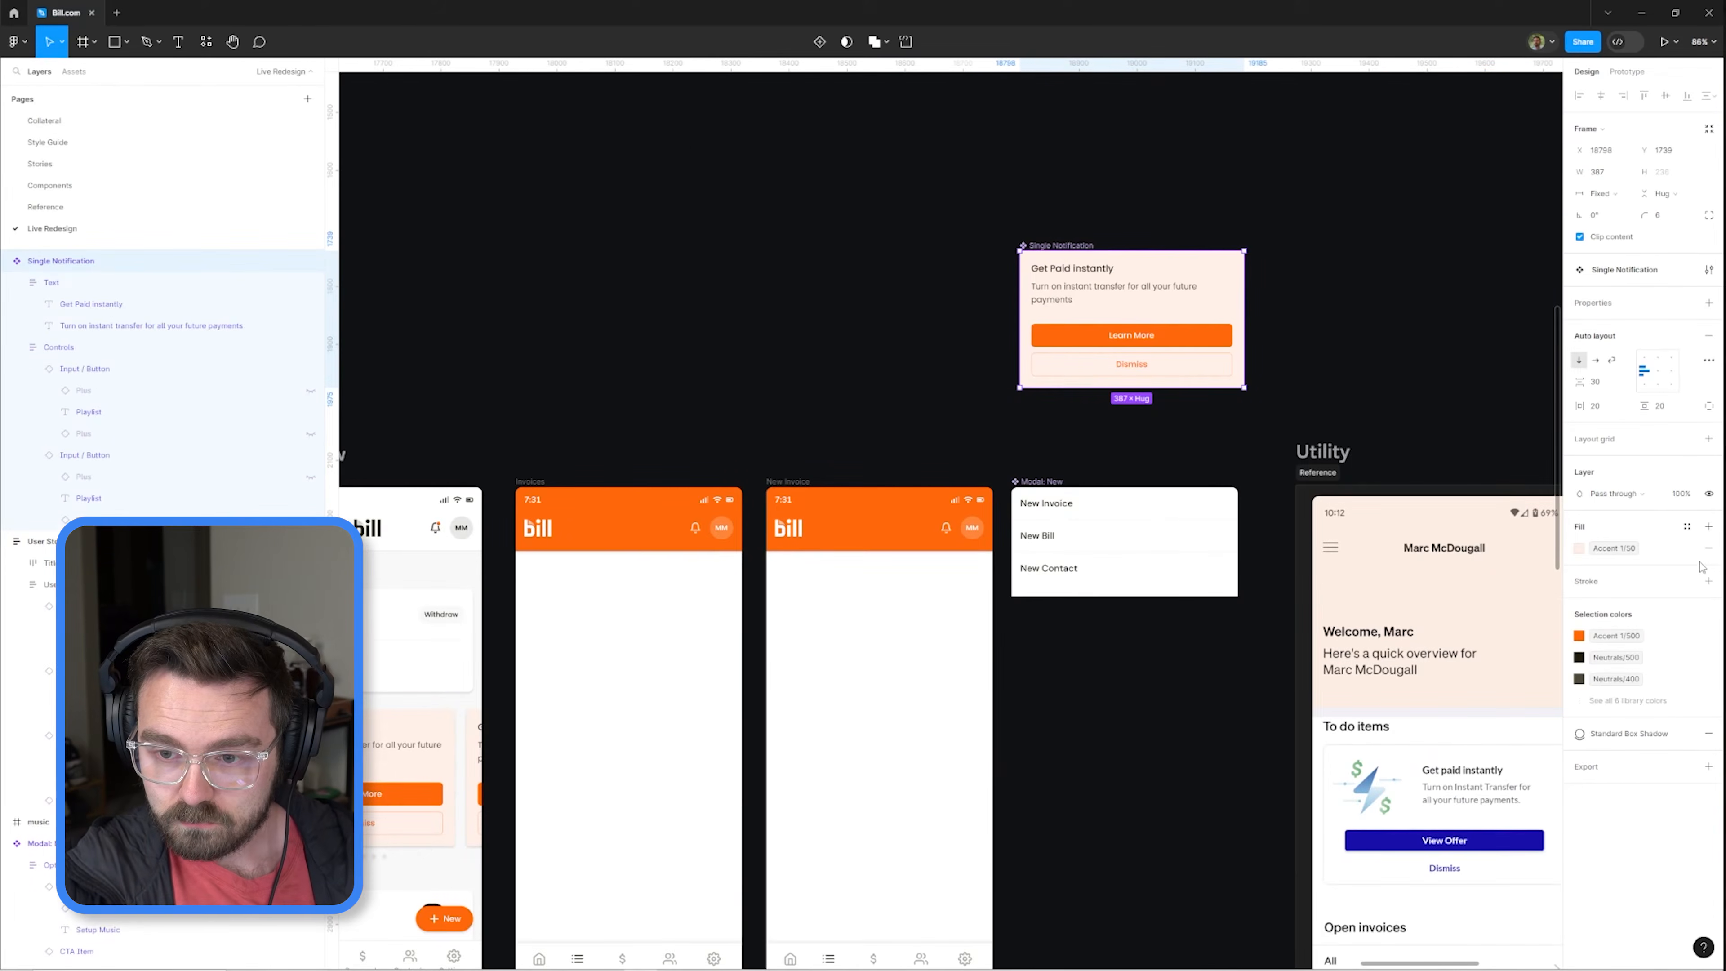
pyautogui.click(1709, 548)
pyautogui.press('Escape')
# Step: Replace the Invoices screen's orange header with the dashboard's light header
pyautogui.scroll(4, 952, 466)
pyautogui.scroll(-3, 914, 266)
pyautogui.click(910, 620)
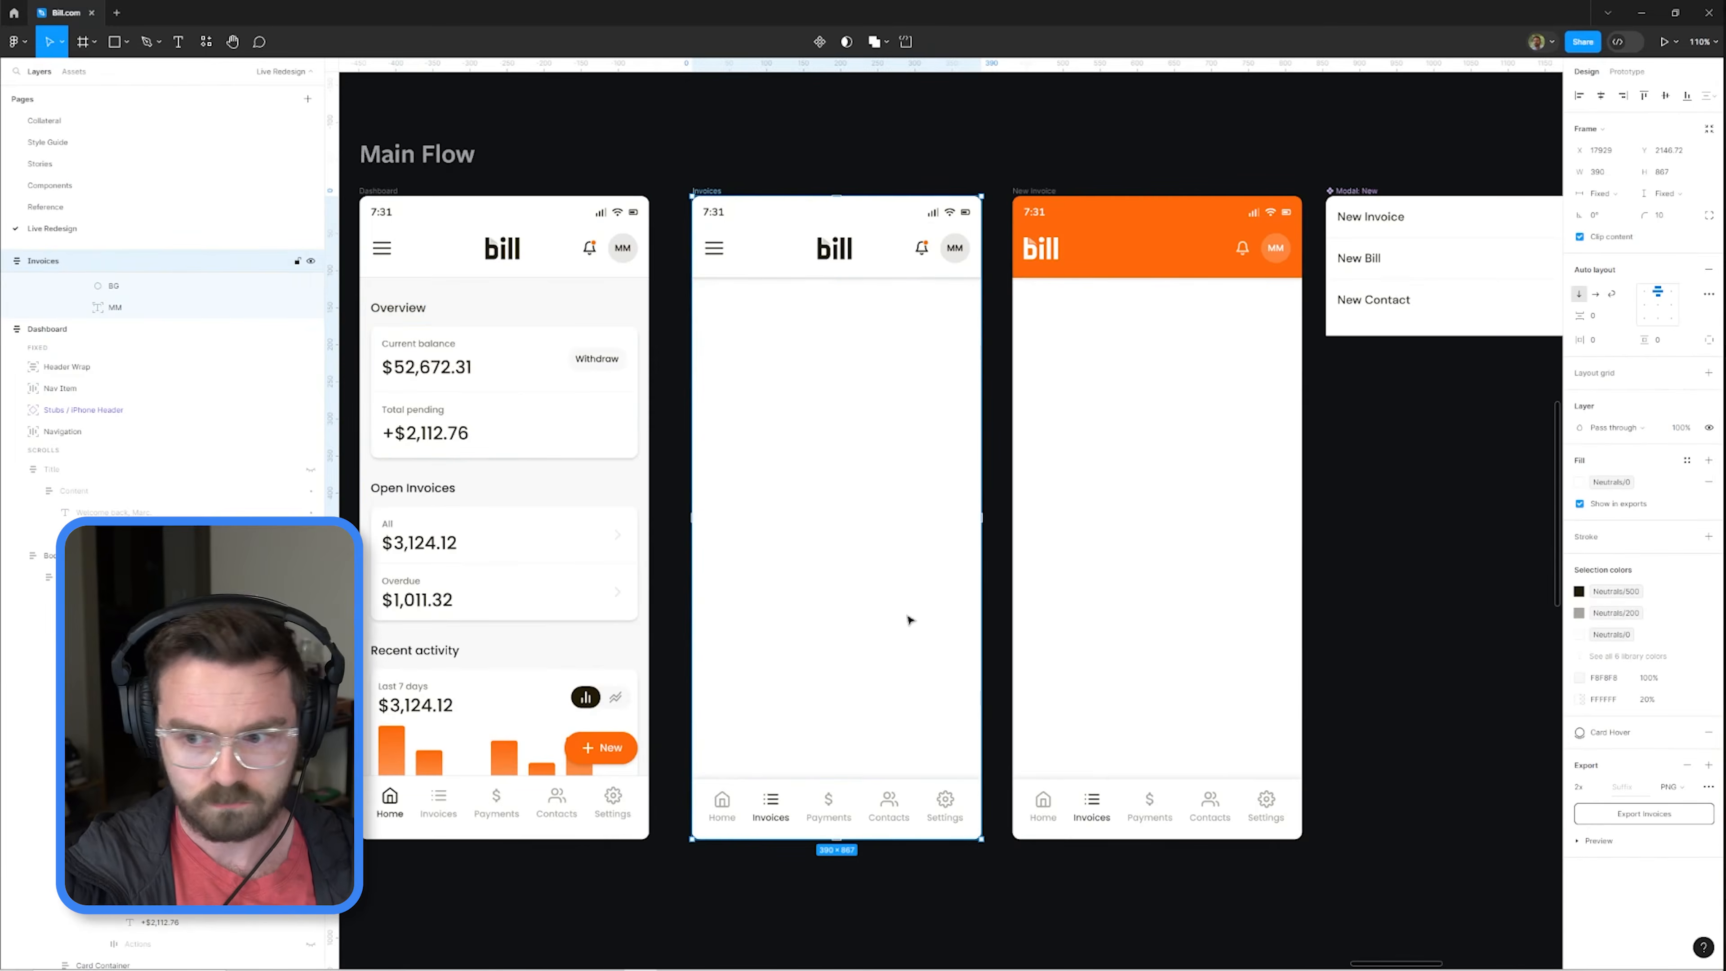
# Step: Draw a white frame named Single Invoice above the Invoices screen and start a text note beside it reading "Status"
pyautogui.scroll(5, 898, 420)
pyautogui.press('f')
pyautogui.moveTo(871, 254); pyautogui.dragTo(1195, 413)
pyautogui.scroll(3, 894, 306)
pyautogui.click(724, 342)
pyautogui.press('t')
pyautogui.click(635, 385)
pyautogui.write('Status')
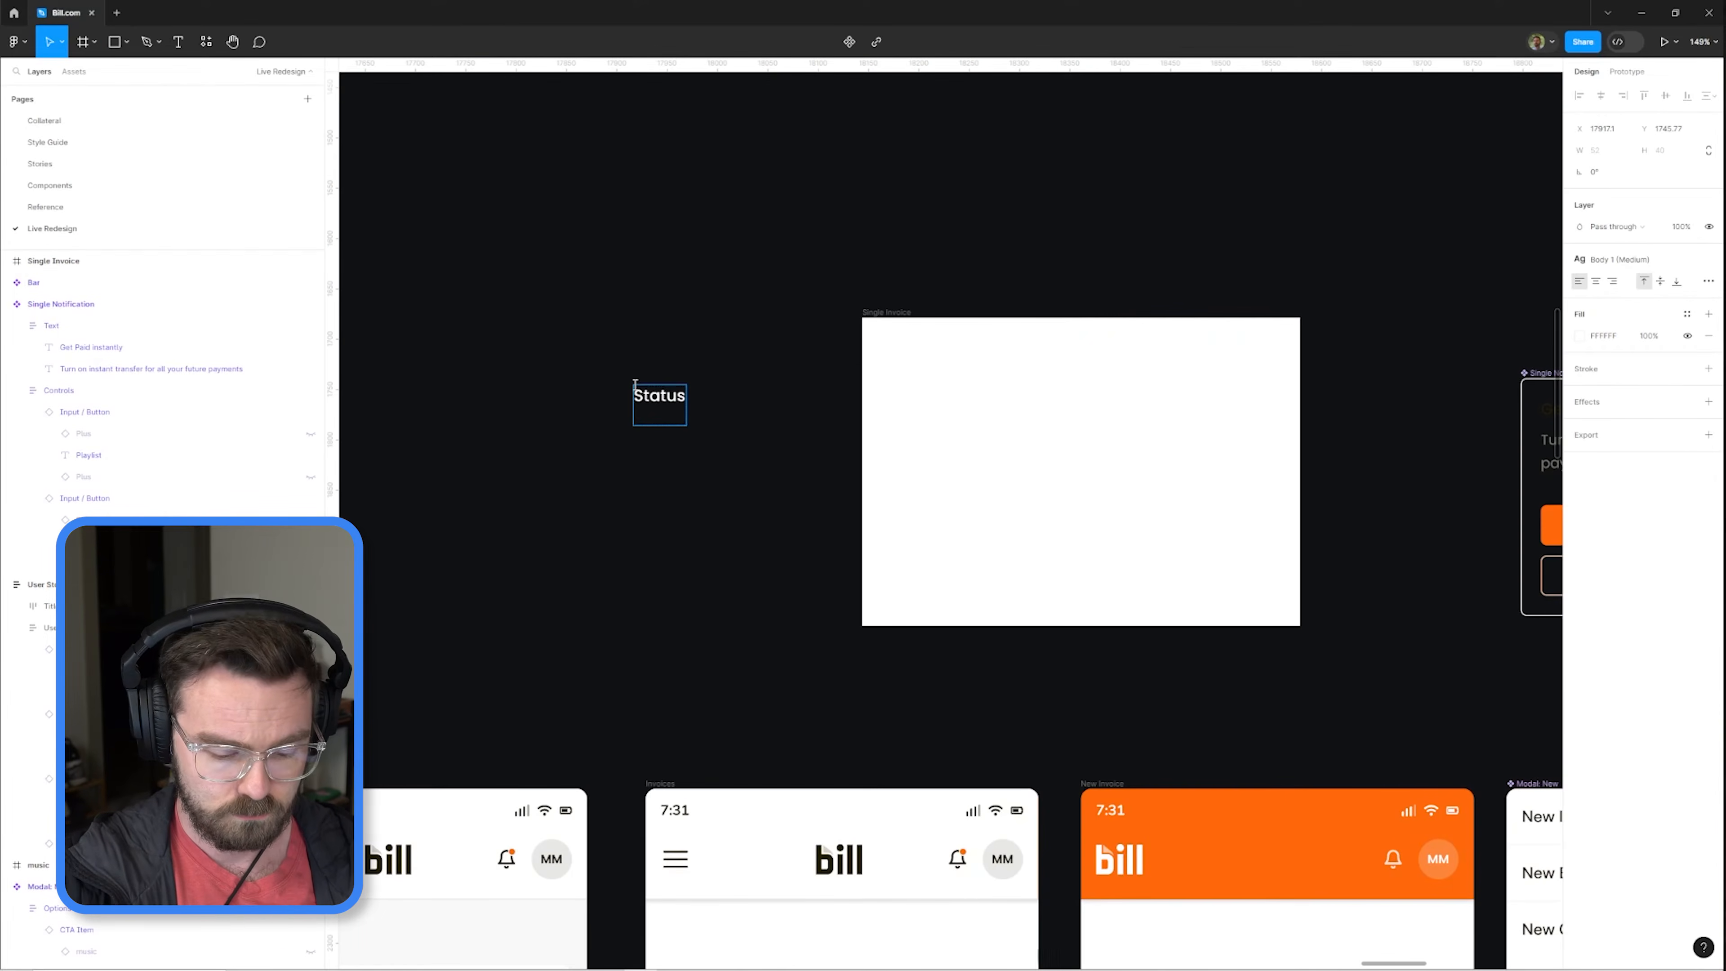
# Step: Convert the Single Invoice frame into a component
pyautogui.hotkey('ctrl', 'alt', 'k')
pyautogui.hotkey('ctrl', 'z')
pyautogui.click(886, 312)
pyautogui.hotkey('ctrl', 'alt', 'k')
# Step: Complete the note as a bulleted list: Status, Company, Amount, Date, Actions(?), Make it looks like an invoice?
pyautogui.write('- Make it looks like an invoice?')
pyautogui.moveTo(684, 496); pyautogui.dragTo(620, 491)
pyautogui.write('-')
pyautogui.press('Up')
pyautogui.press('Home')
pyautogui.write('-')
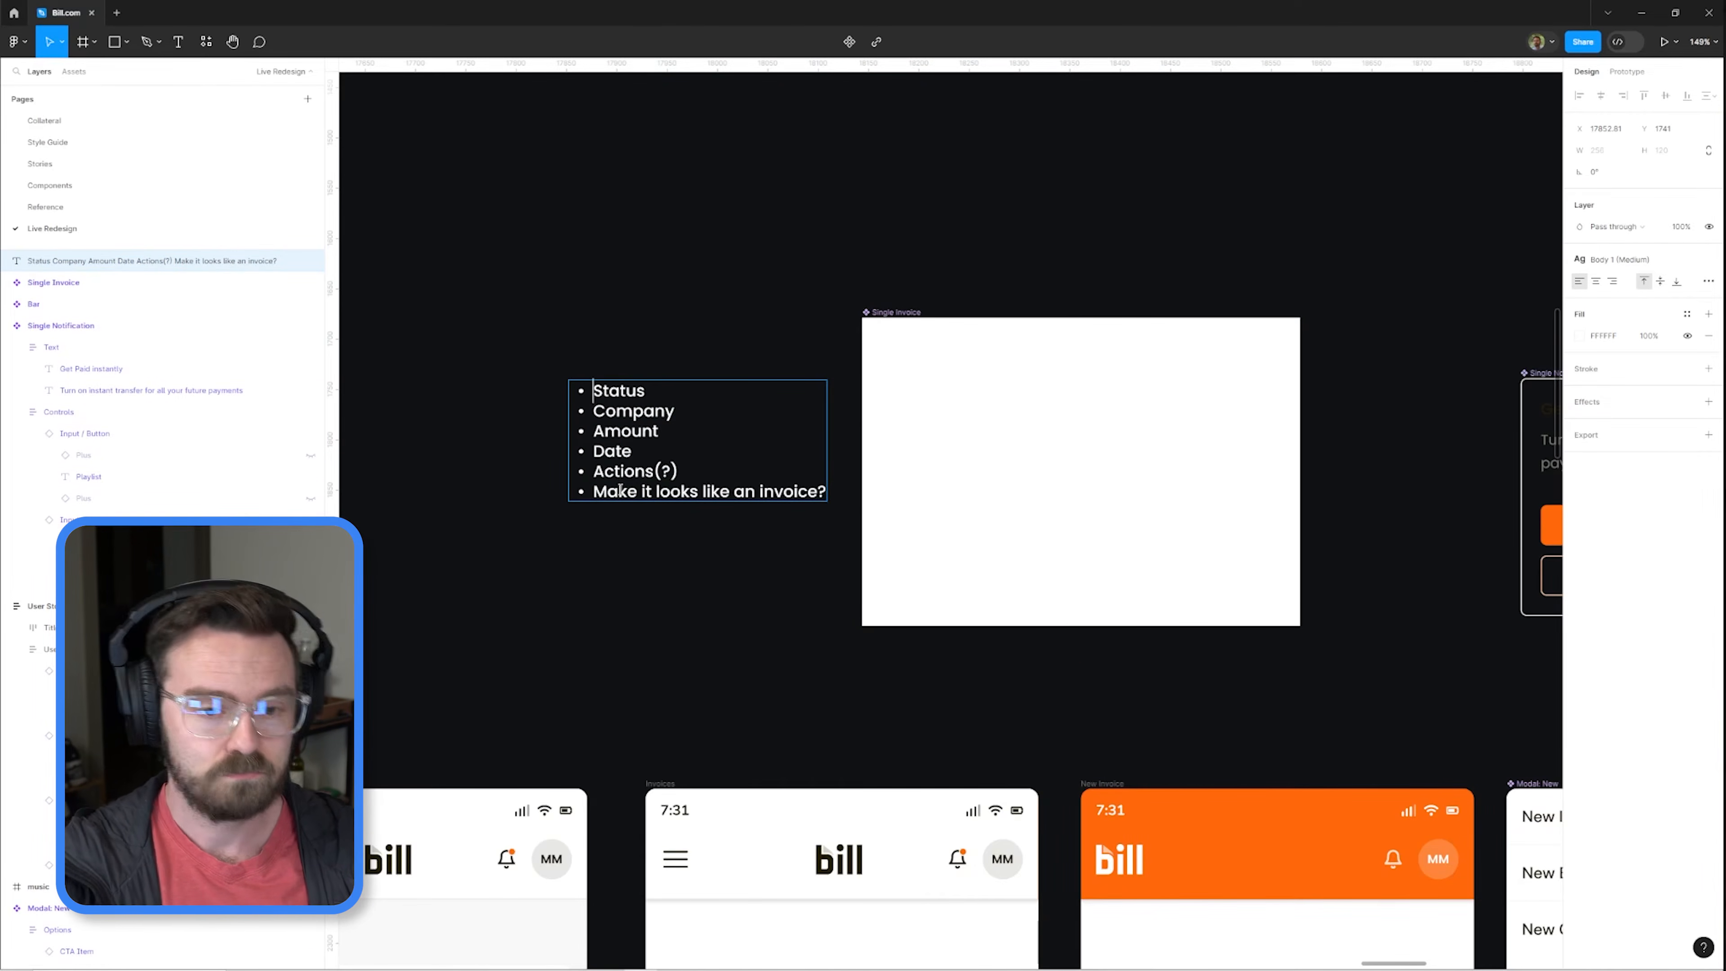
# Step: Add the text "Cool Company, LLC." inside the Single Invoice component
pyautogui.click(874, 250)
pyautogui.hscroll(2, 875, 250)
pyautogui.press('t')
pyautogui.click(808, 417)
pyautogui.write('Cool Company, LLC.')
pyautogui.press('Escape')
# Step: Apply auto layout to the Single Invoice component with 20 horizontal and 20 vertical padding
pyautogui.click(993, 380)
pyautogui.hotkey('shift', 'a')
pyautogui.click(1603, 403)
pyautogui.write('20')
pyautogui.press('Tab')
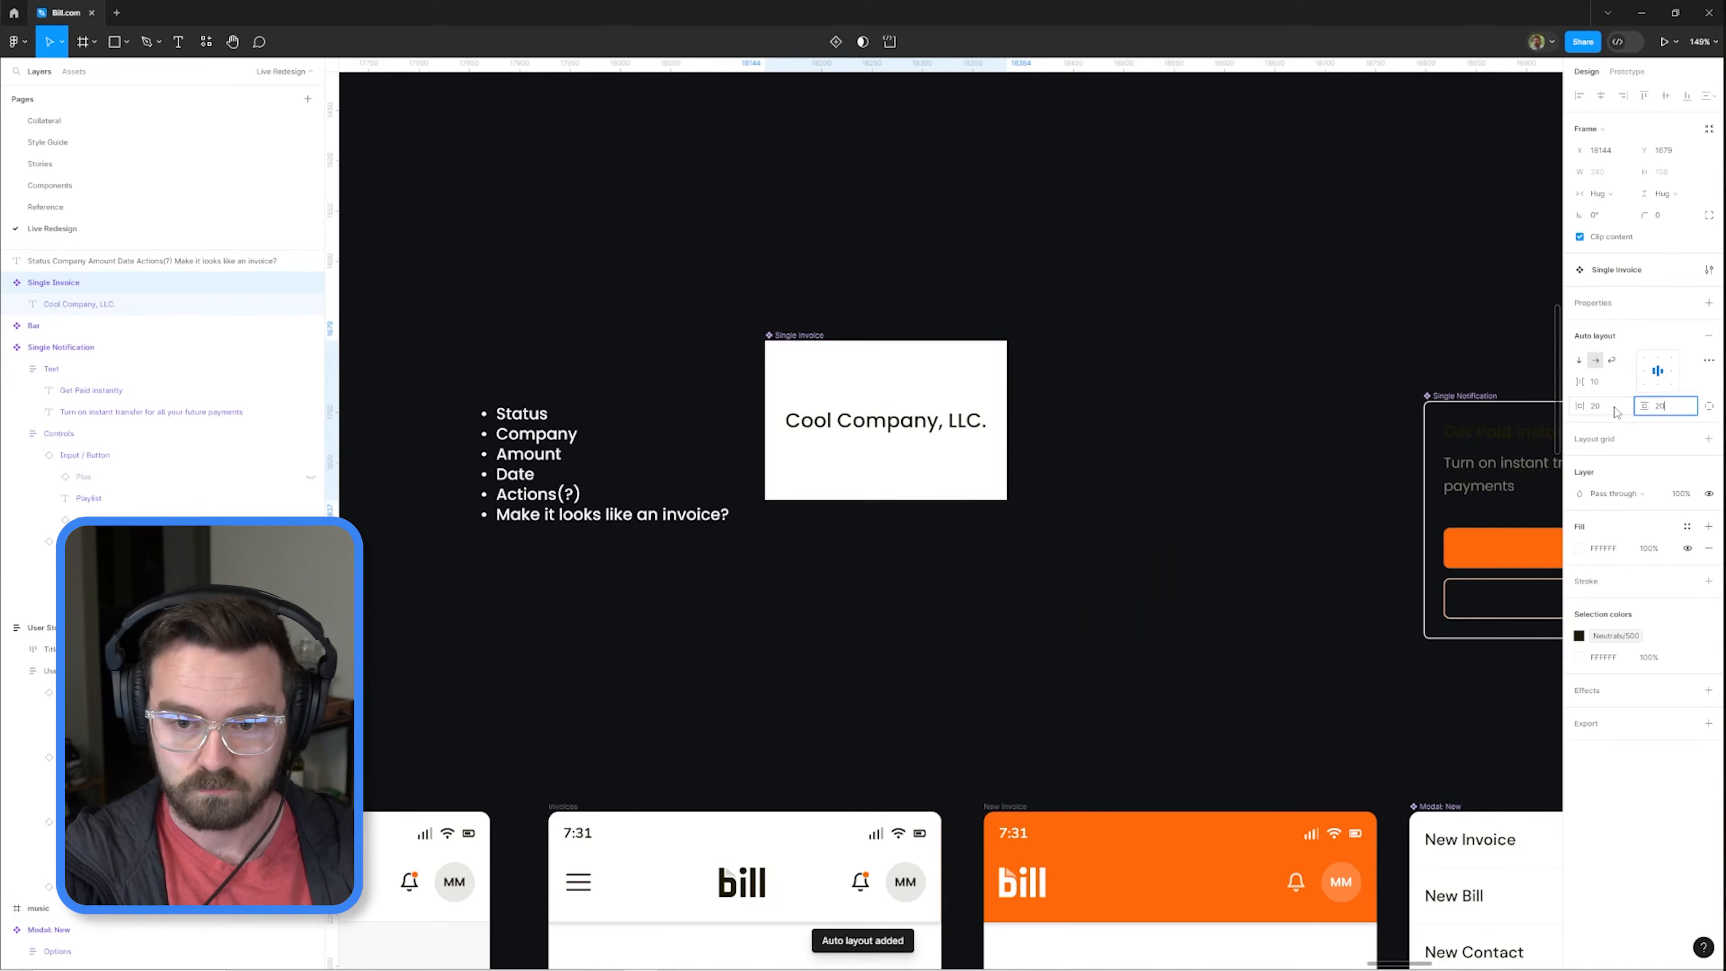
pyautogui.write('20')
# Step: Change the component's text to "$3,210.04" and wrap it in an auto layout frame named Main
pyautogui.click(1421, 452)
pyautogui.moveTo(1422, 453); pyautogui.dragTo(1407, 491)
pyautogui.doubleClick(875, 415)
pyautogui.write('$3,210.04')
pyautogui.hotkey('shift', 'a')
pyautogui.doubleClick(51, 307)
pyautogui.write('Main')
# Step: Stack the widened Single Invoice component vertically, with a second auto layout frame named Metadata below Main
pyautogui.doubleClick(81, 354)
pyautogui.write('Metadata')
pyautogui.moveTo(773, 432)
pyautogui.mouseDown()
pyautogui.moveTo(1052, 439)
pyautogui.moveTo(1183, 417)
pyautogui.mouseUp()
pyautogui.click(53, 282)
pyautogui.click(1580, 359)
pyautogui.click(61, 347)
pyautogui.hotkey('shift', 'a')
# Step: Add the text "Cool Company" to the Metadata row of the Single Invoice component
pyautogui.press('t')
pyautogui.click(813, 449)
pyautogui.write('Cool Company')
pyautogui.scroll(5, 952, 453)
pyautogui.click(1687, 411)
pyautogui.click(663, 325)
# Step: Duplicate the company text beside itself in the Metadata row and change the copy to "May 15th"
pyautogui.hotkey('ctrl', 'd')
pyautogui.doubleClick(900, 439)
pyautogui.scroll(-5, 900, 439)
pyautogui.doubleClick(889, 442)
pyautogui.press('BackSpace')
pyautogui.write('May 15th')
# Step: Add a small frame named STatus, nest it in the Main row after the amount, and make Main fill its container
pyautogui.click(832, 438)
pyautogui.click(809, 403)
pyautogui.hotkey('ctrl', 'd')
pyautogui.moveTo(649, 360); pyautogui.dragTo(712, 379)
pyautogui.doubleClick(61, 306)
pyautogui.write('STatus')
pyautogui.moveTo(66, 311); pyautogui.dragTo(71, 357)
pyautogui.click(53, 304)
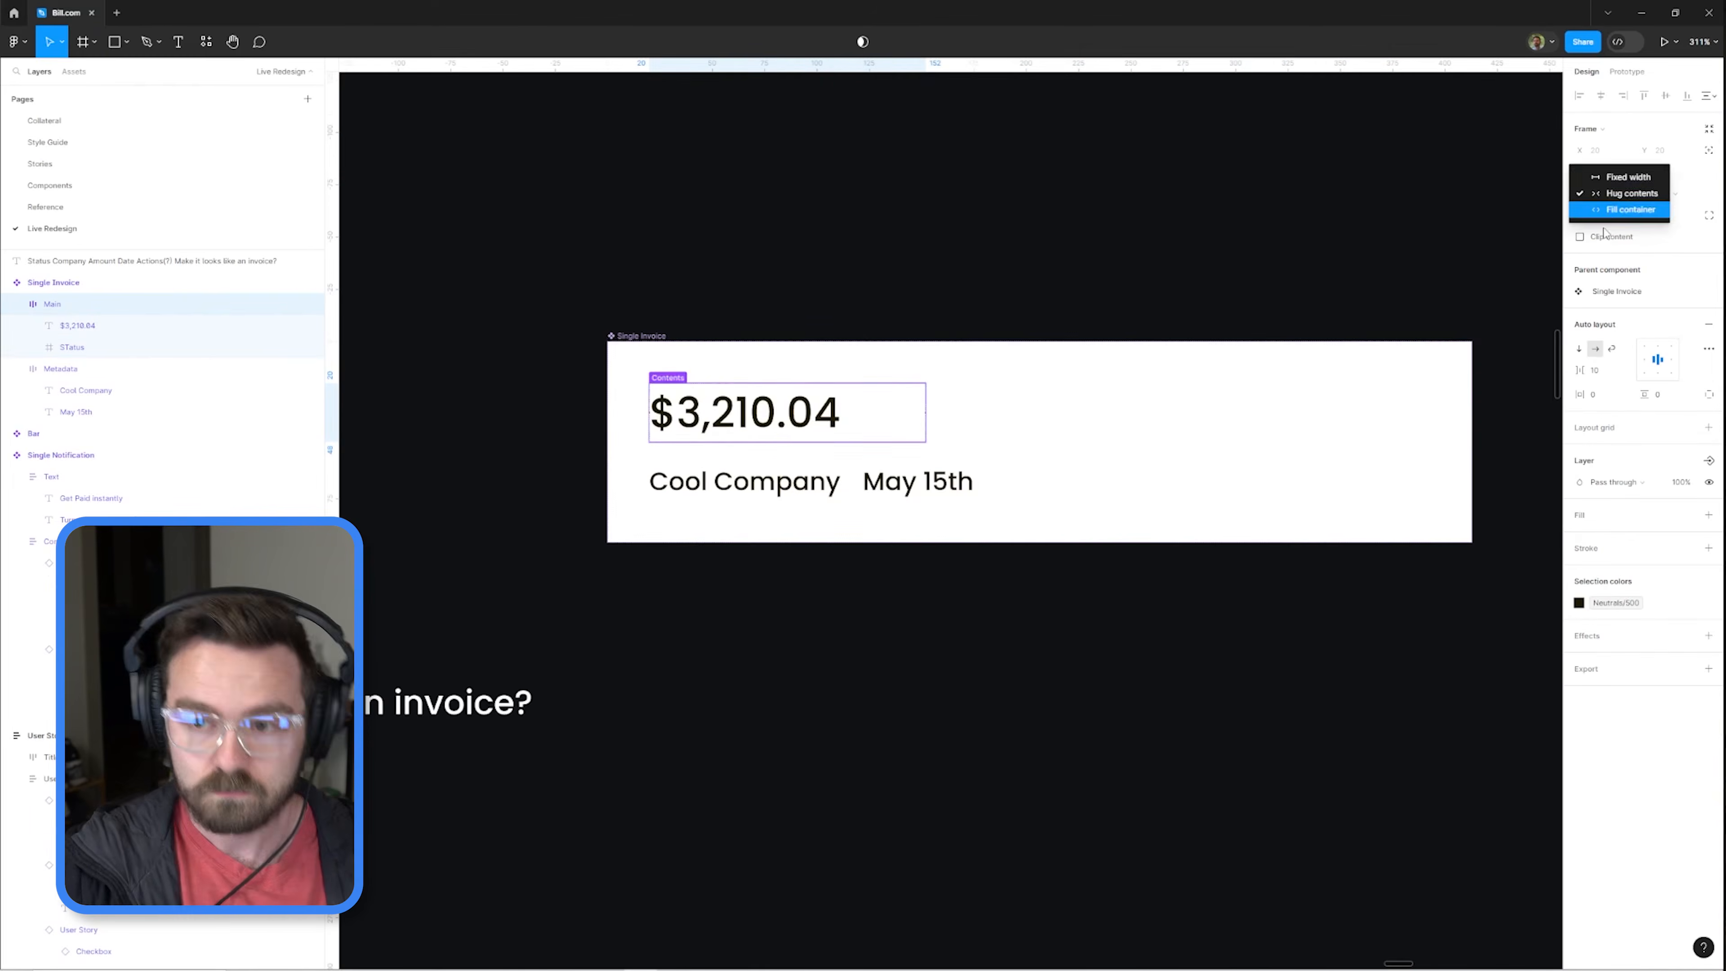
# Step: Create a "Sent" text at the right end of the Main row, wrapped in an auto layout frame named Status
pyautogui.press('t')
pyautogui.click(1388, 417)
pyautogui.write('Sent')
pyautogui.click(71, 347)
pyautogui.hotkey('shift', 'a')
pyautogui.doubleClick(1393, 429)
pyautogui.doubleClick(72, 348)
pyautogui.write('Status')
# Step: Style the Status frame as a rounded pill with 10 horizontal padding, an Accent 1/500 fill and Neutrals/0 text
pyautogui.click(1596, 395)
pyautogui.write('10')
pyautogui.press('Return')
pyautogui.click(1687, 515)
pyautogui.click(1475, 639)
pyautogui.click(1671, 218)
pyautogui.write('100')
pyautogui.click(1688, 646)
pyautogui.click(1454, 837)
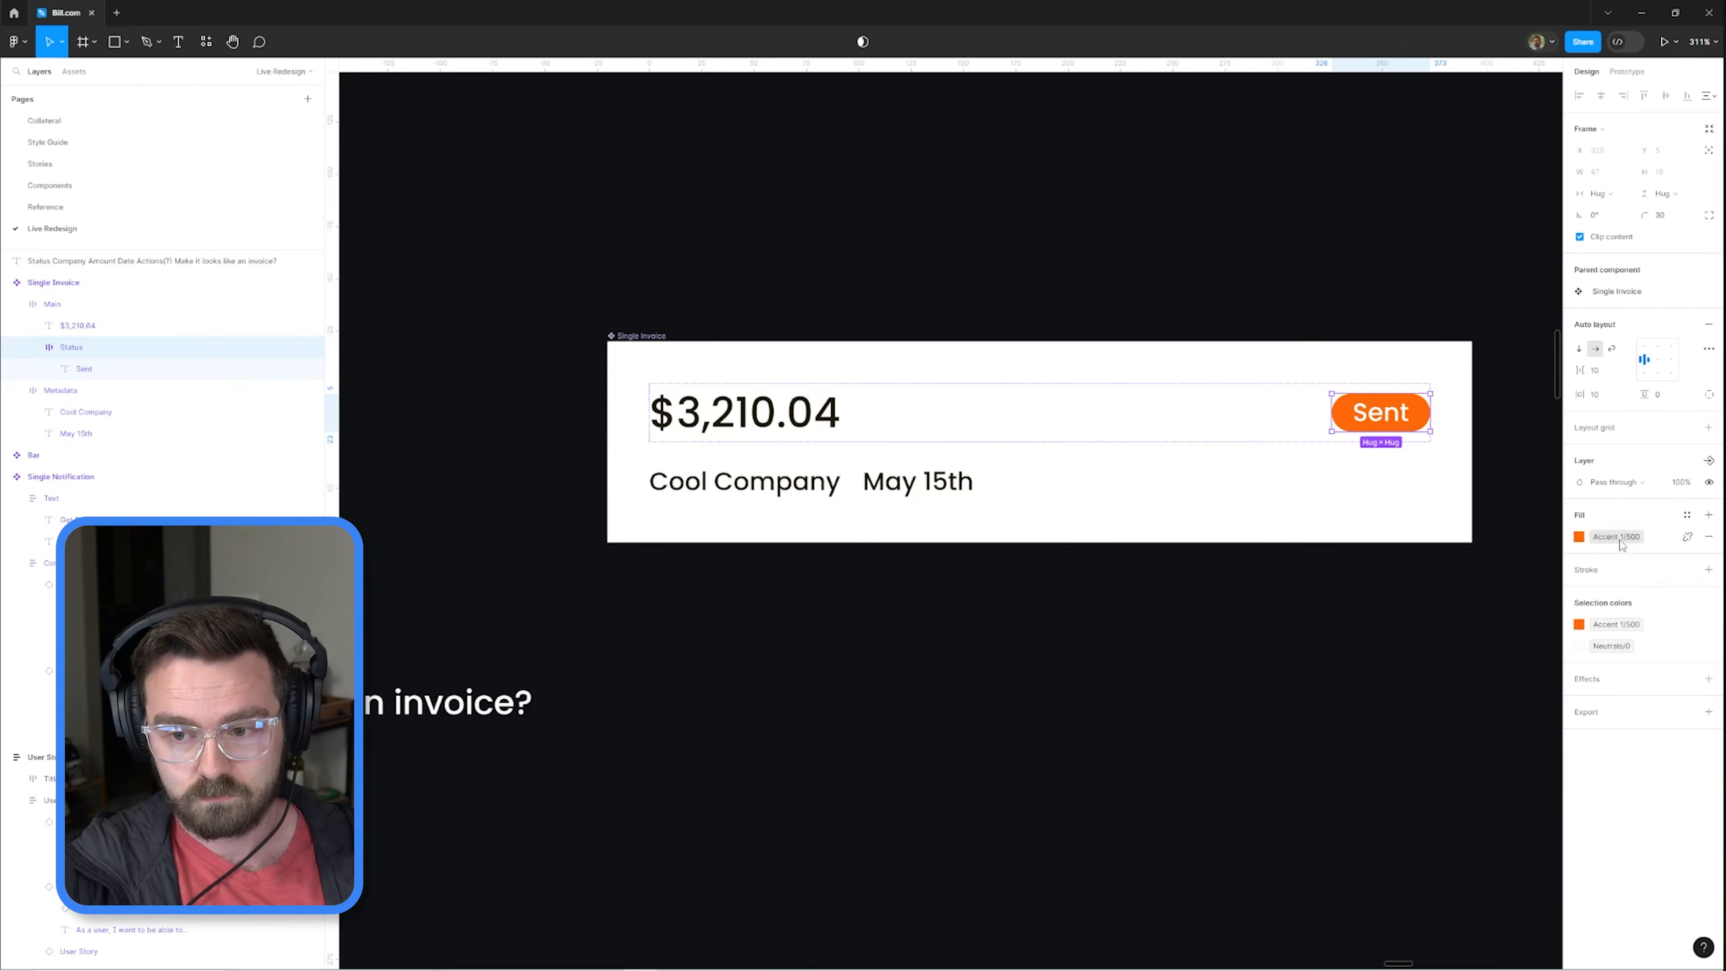
# Step: Change the Sent badge's fill to the dark Neutrals/500 library colour
pyautogui.click(1623, 538)
pyautogui.click(1469, 706)
pyautogui.click(1621, 538)
pyautogui.click(1441, 619)
# Step: Recolour the company and date text to Neutrals/300 and set the Single Invoice component's item spacing to 5
pyautogui.click(725, 508)
pyautogui.click(1616, 603)
pyautogui.click(1441, 687)
pyautogui.click(1047, 504)
pyautogui.click(1595, 382)
pyautogui.write('5')
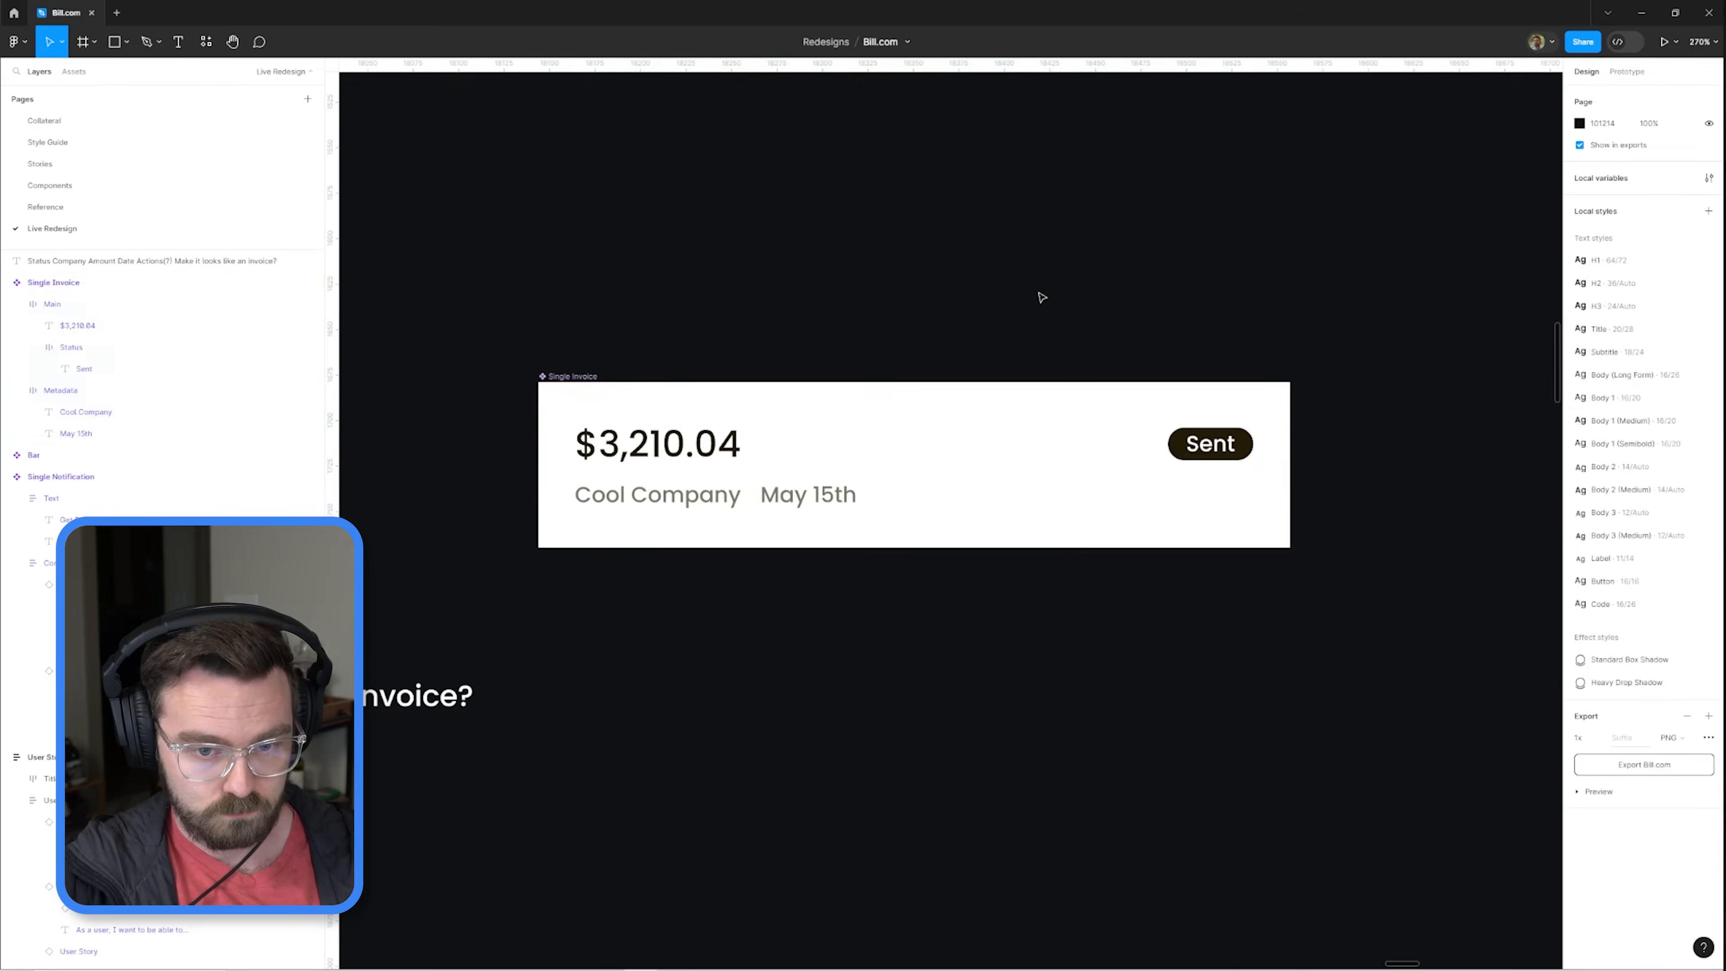
# Step: Add a Neutrals/50 stroke to the Single Invoice component
pyautogui.scroll(-2, 1132, 347)
pyautogui.click(1658, 216)
pyautogui.click(1018, 327)
pyautogui.scroll(-2, 987, 265)
pyautogui.click(952, 415)
pyautogui.click(1688, 578)
pyautogui.click(1461, 694)
# Step: Draw an Invoices frame below the Invoices screen's header, make it fill the width, and paste a Single Invoice instance into it
pyautogui.scroll(-3, 998, 274)
pyautogui.press('f')
pyautogui.moveTo(757, 531); pyautogui.dragTo(970, 633)
pyautogui.write('Invoices')
pyautogui.click(1604, 194)
pyautogui.click(1630, 210)
pyautogui.hotkey('ctrl', 'v')
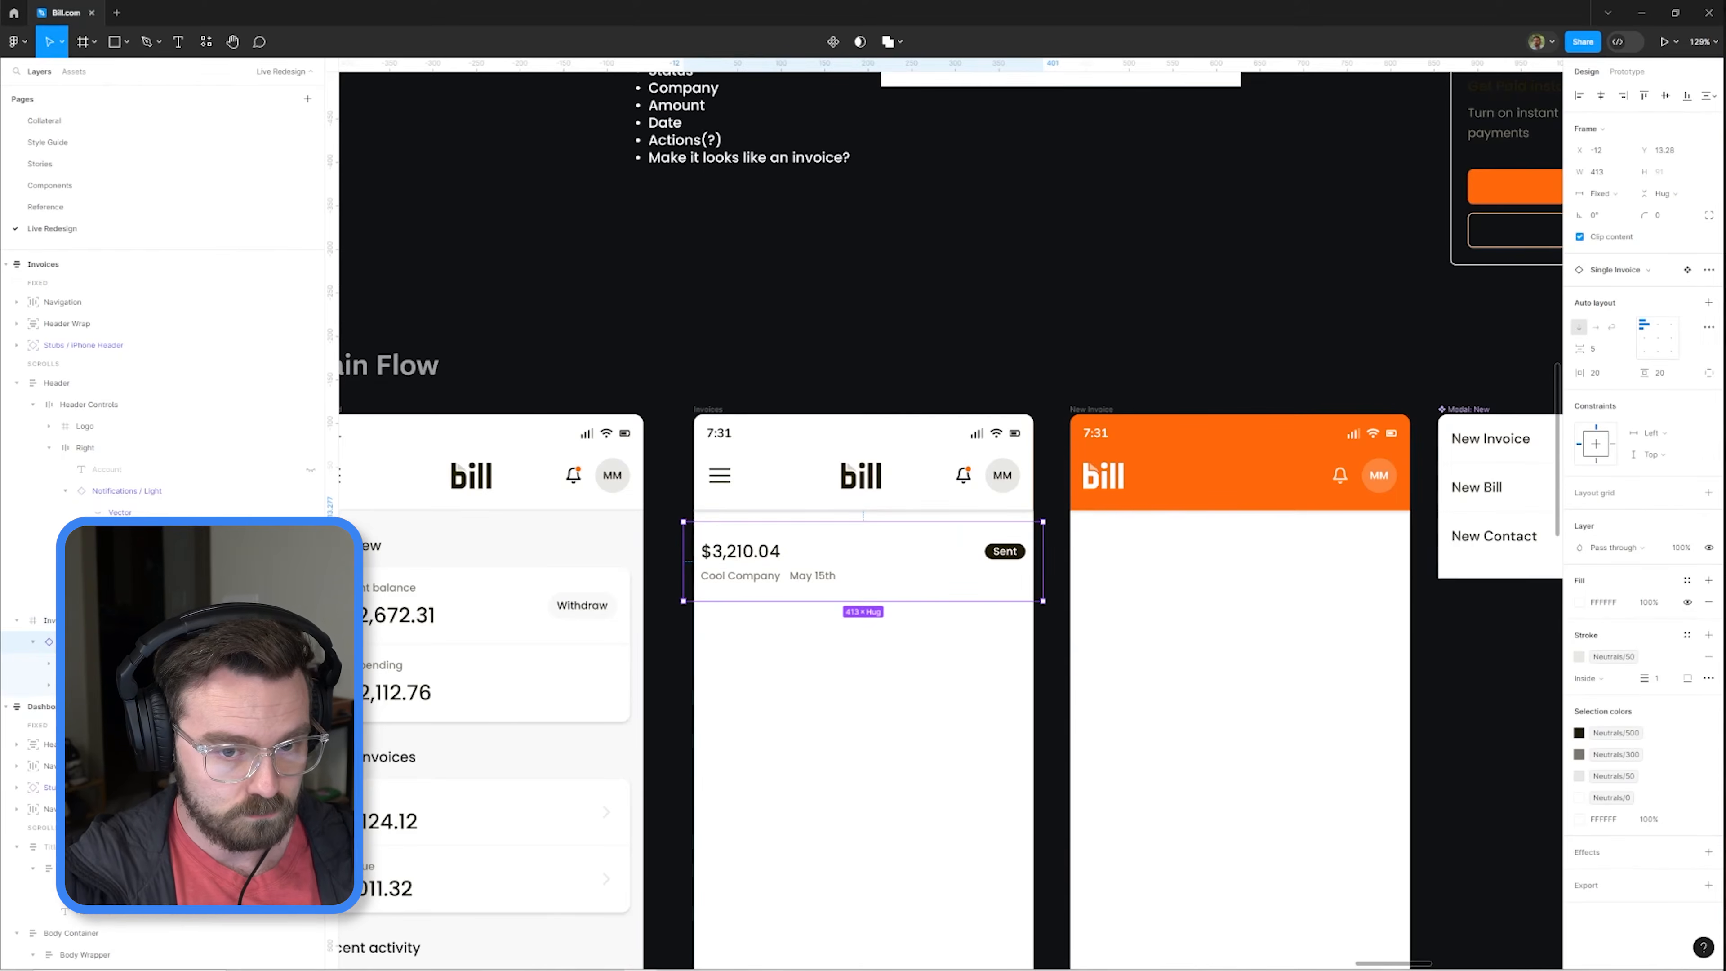
# Step: Wrap the pasted invoice in an auto layout container with fill width and 15 horizontal padding
pyautogui.moveTo(807, 569); pyautogui.dragTo(928, 517)
pyautogui.hotkey('shift', 'Return')
pyautogui.hotkey('shift', 'a')
pyautogui.click(1604, 194)
pyautogui.click(1594, 340)
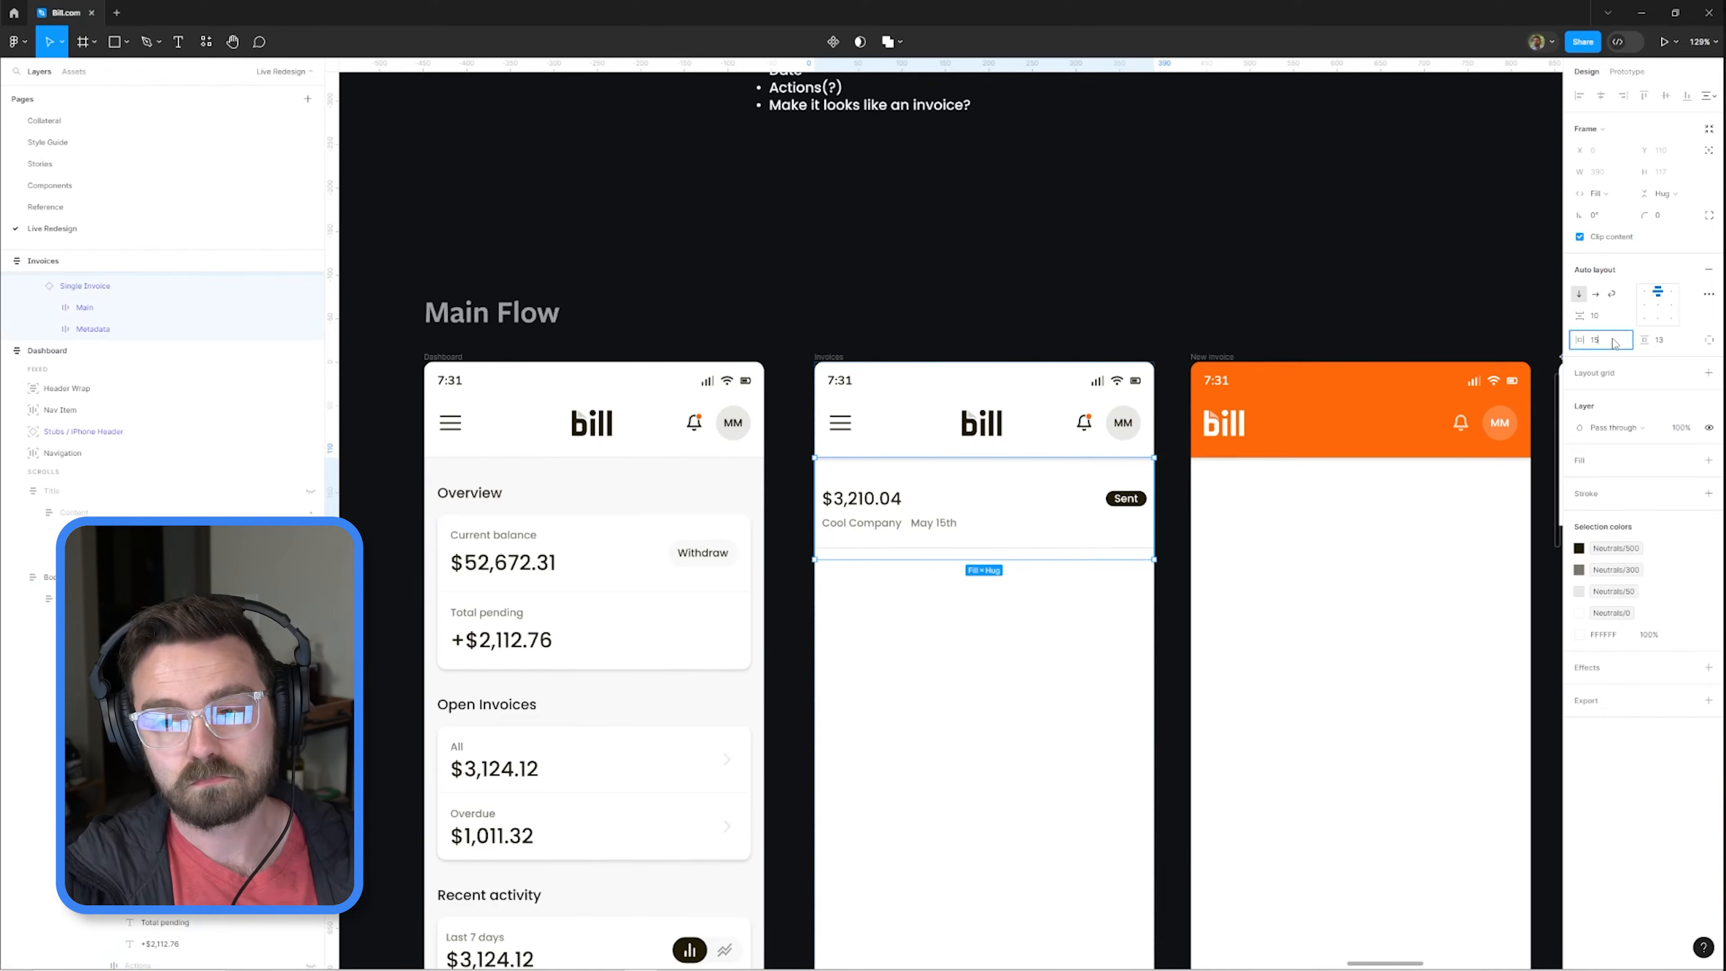
pyautogui.write('15')
pyautogui.click(1601, 194)
pyautogui.click(1631, 225)
# Step: Duplicate the Single Invoice row into a list of five and set the spacing between rows to 0
pyautogui.doubleClick(1071, 544)
pyautogui.hotkey('ctrl', 'd')
pyautogui.click(1595, 316)
pyautogui.write('0')
pyautogui.doubleClick(852, 486)
pyautogui.hotkey('ctrl', 'd')
pyautogui.hotkey('ctrl', 'd')
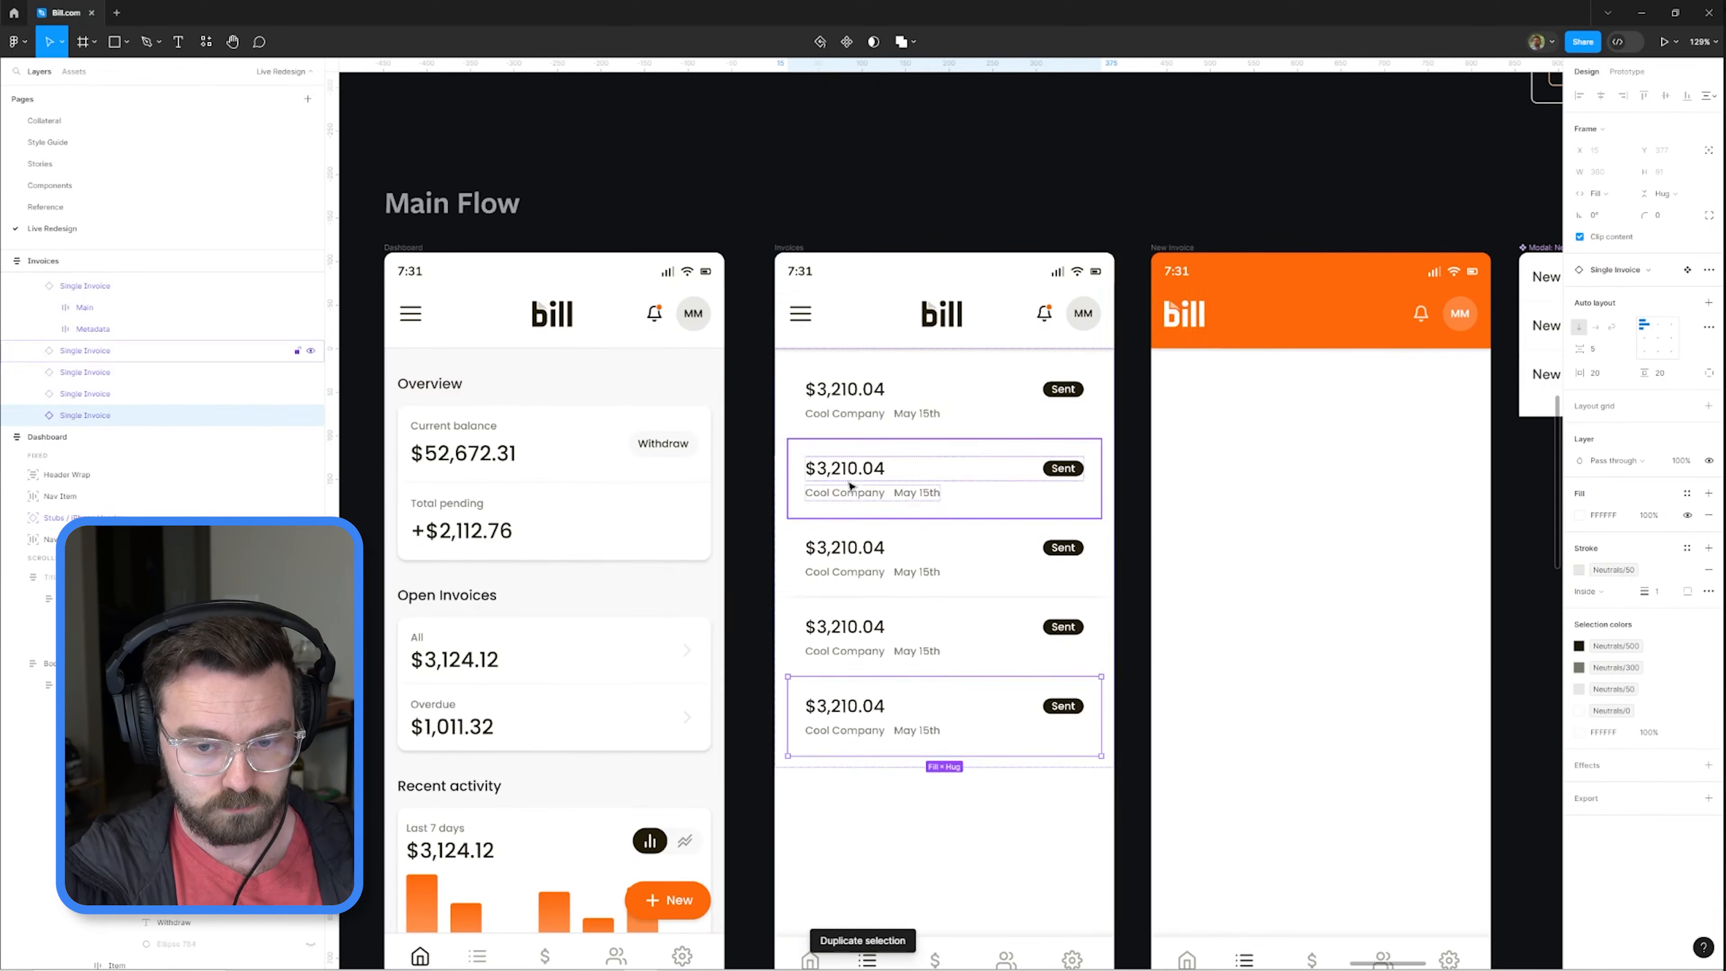
# Step: Set the Single Invoice variants' Status values to Complete and Sent, and add a third variant named Overdue
pyautogui.scroll(9, 851, 486)
pyautogui.click(1648, 345)
pyautogui.write('Complete')
pyautogui.click(914, 279)
pyautogui.write('Sent')
pyautogui.click(1019, 386)
pyautogui.hotkey('ctrl', 'd')
pyautogui.click(1648, 345)
pyautogui.write('Overdue')
# Step: Relabel the third variant's badge as Overdue, fill it red, and give the Paid badge a Neutrals/50 fill
pyautogui.doubleClick(1055, 461)
pyautogui.write('Overdue')
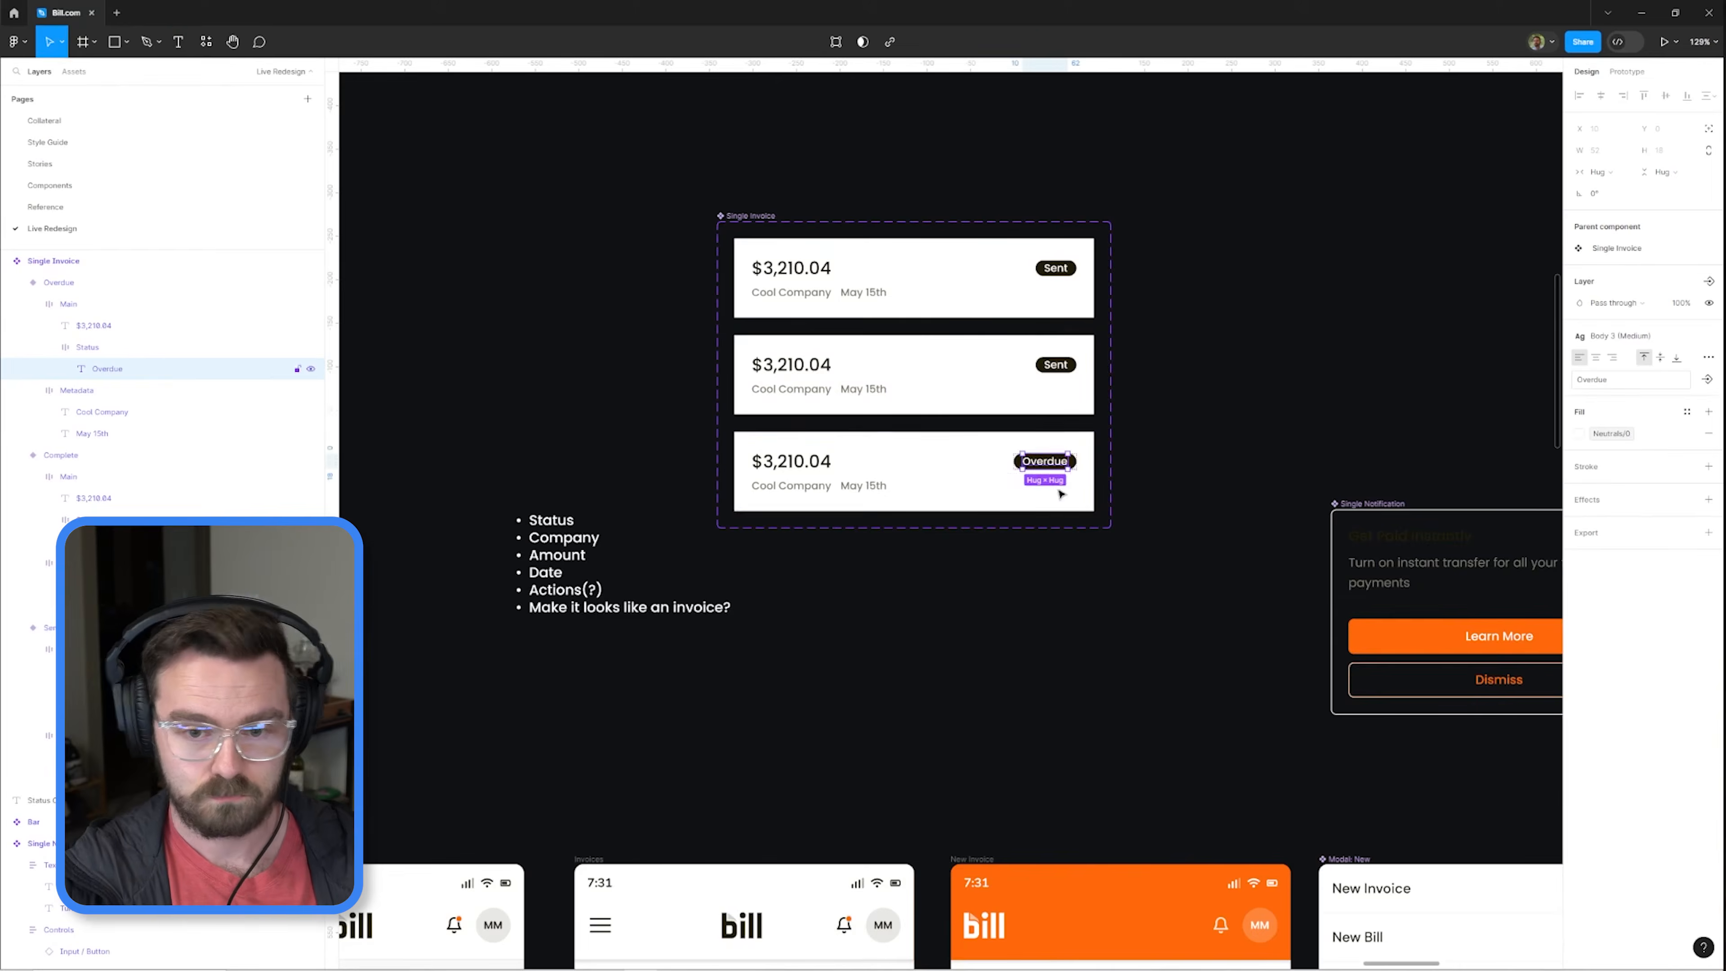
pyautogui.click(1616, 536)
pyautogui.click(1434, 806)
pyautogui.keyDown('ctrl'); pyautogui.click(1017, 404); pyautogui.keyUp('ctrl')
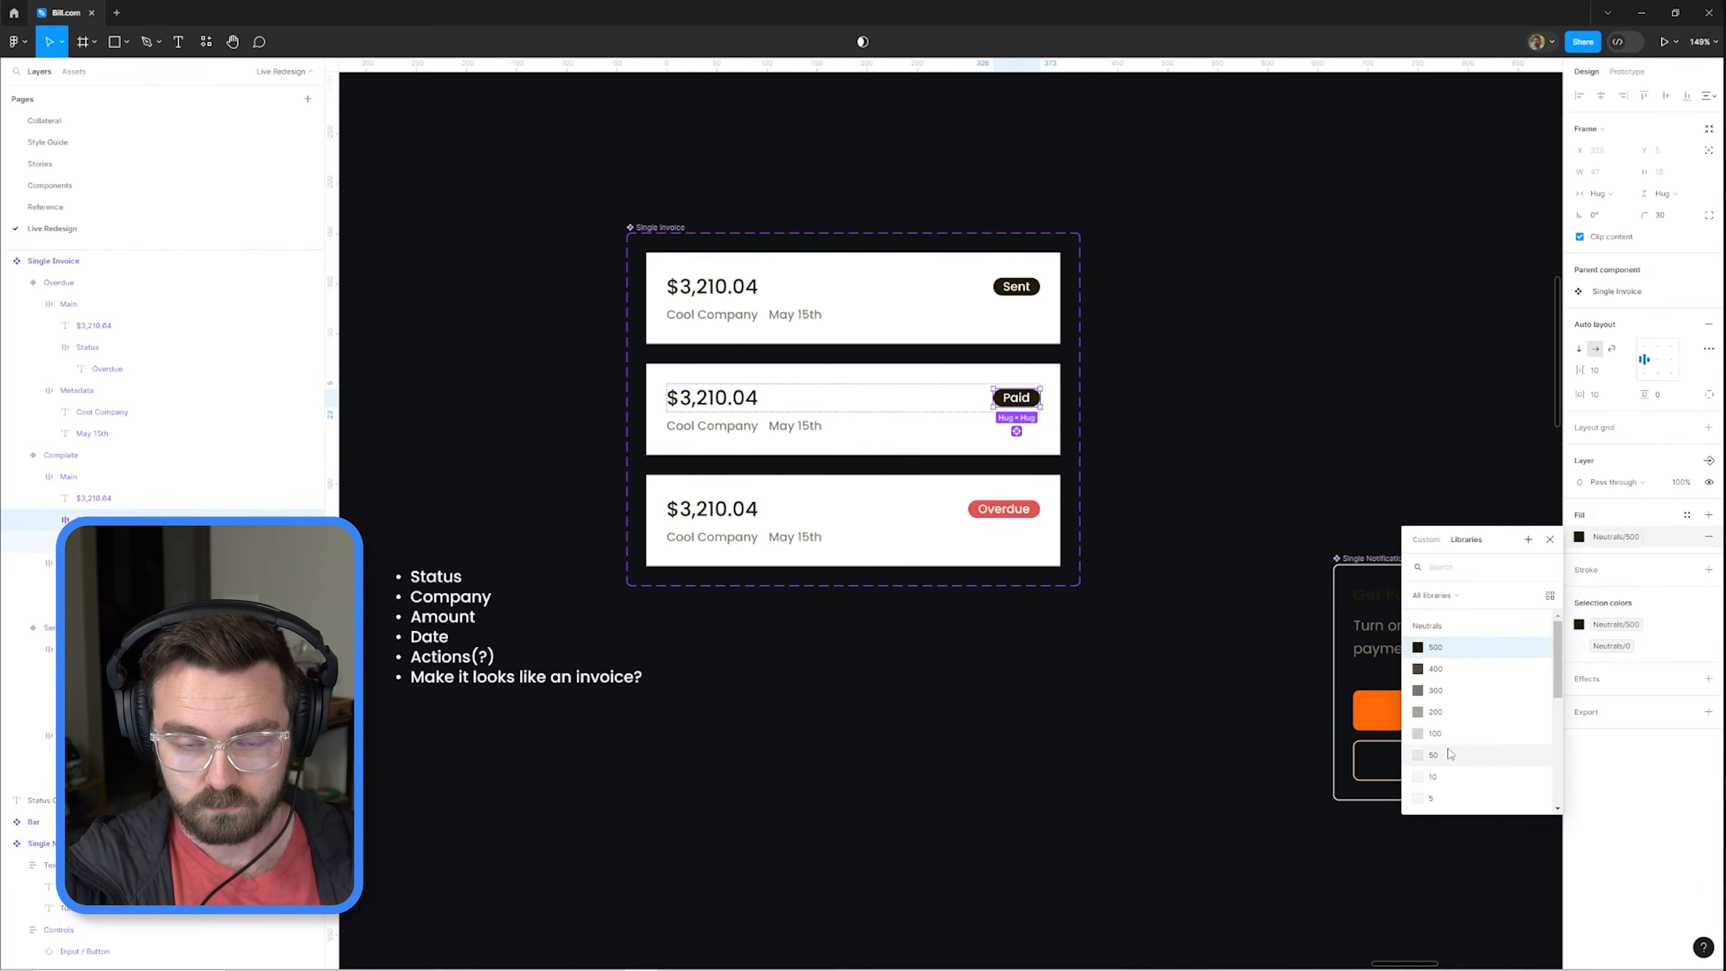
# Step: Switch the first invoice row on the Invoices screen to the Overdue status
pyautogui.hotkey('shift', '1')
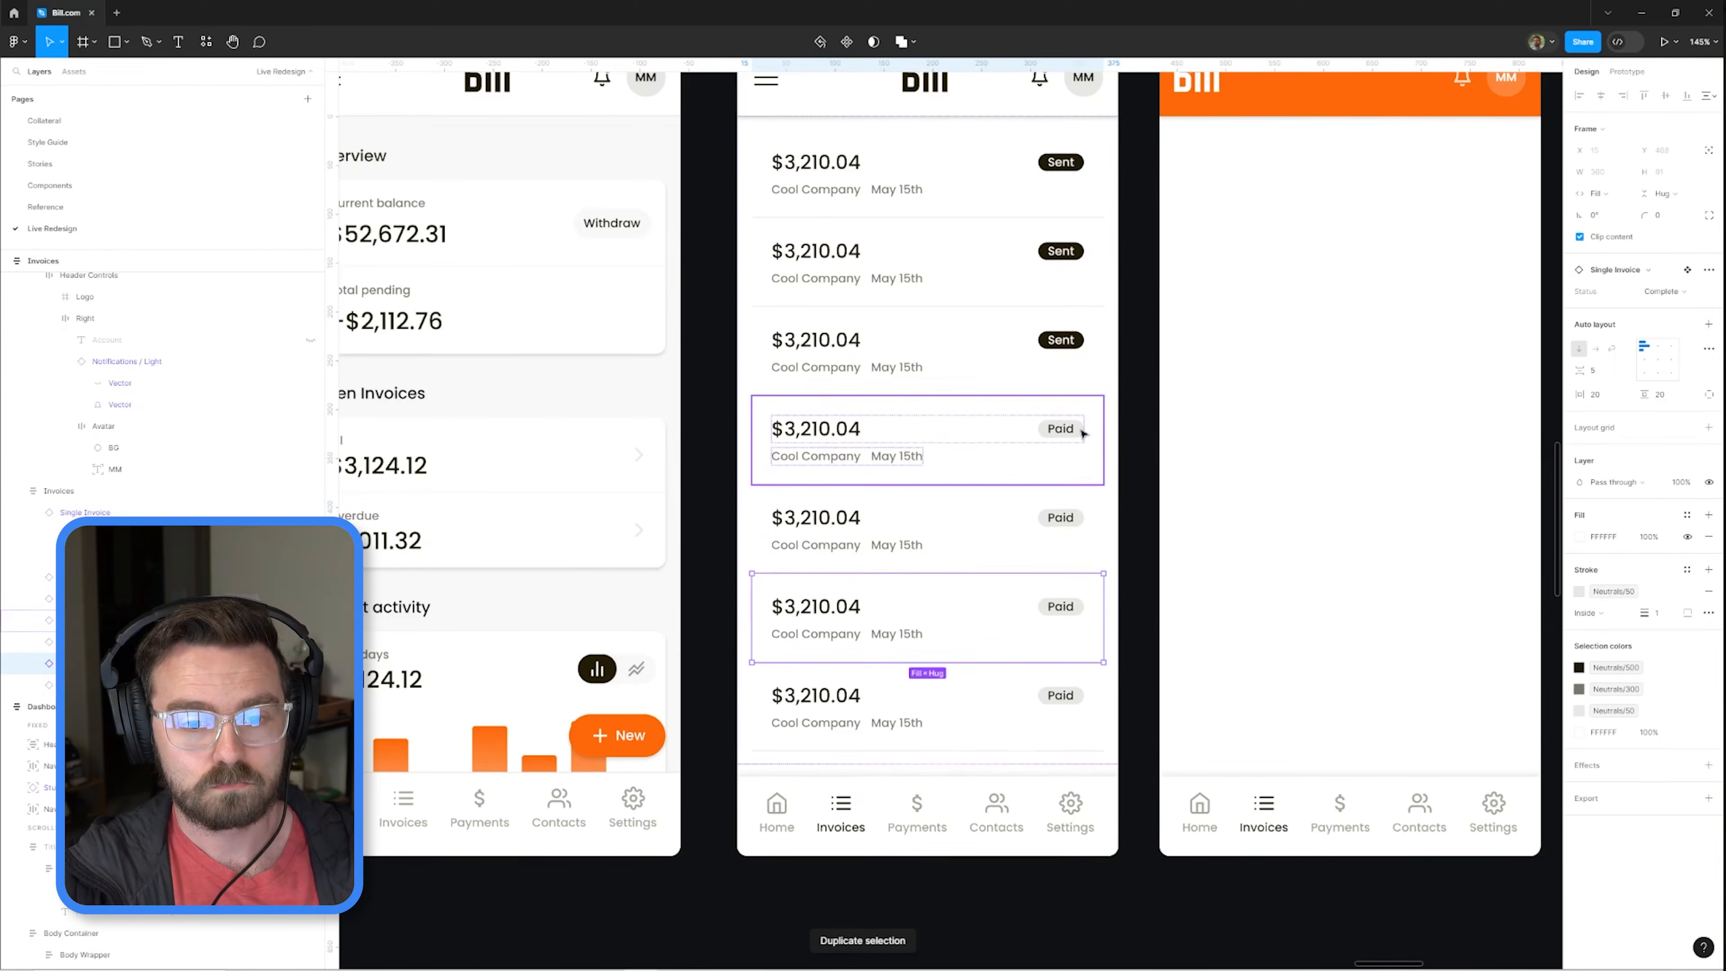
pyautogui.scroll(2, 1084, 434)
pyautogui.click(1019, 313)
pyautogui.click(1664, 291)
pyautogui.click(1662, 323)
pyautogui.click(1202, 462)
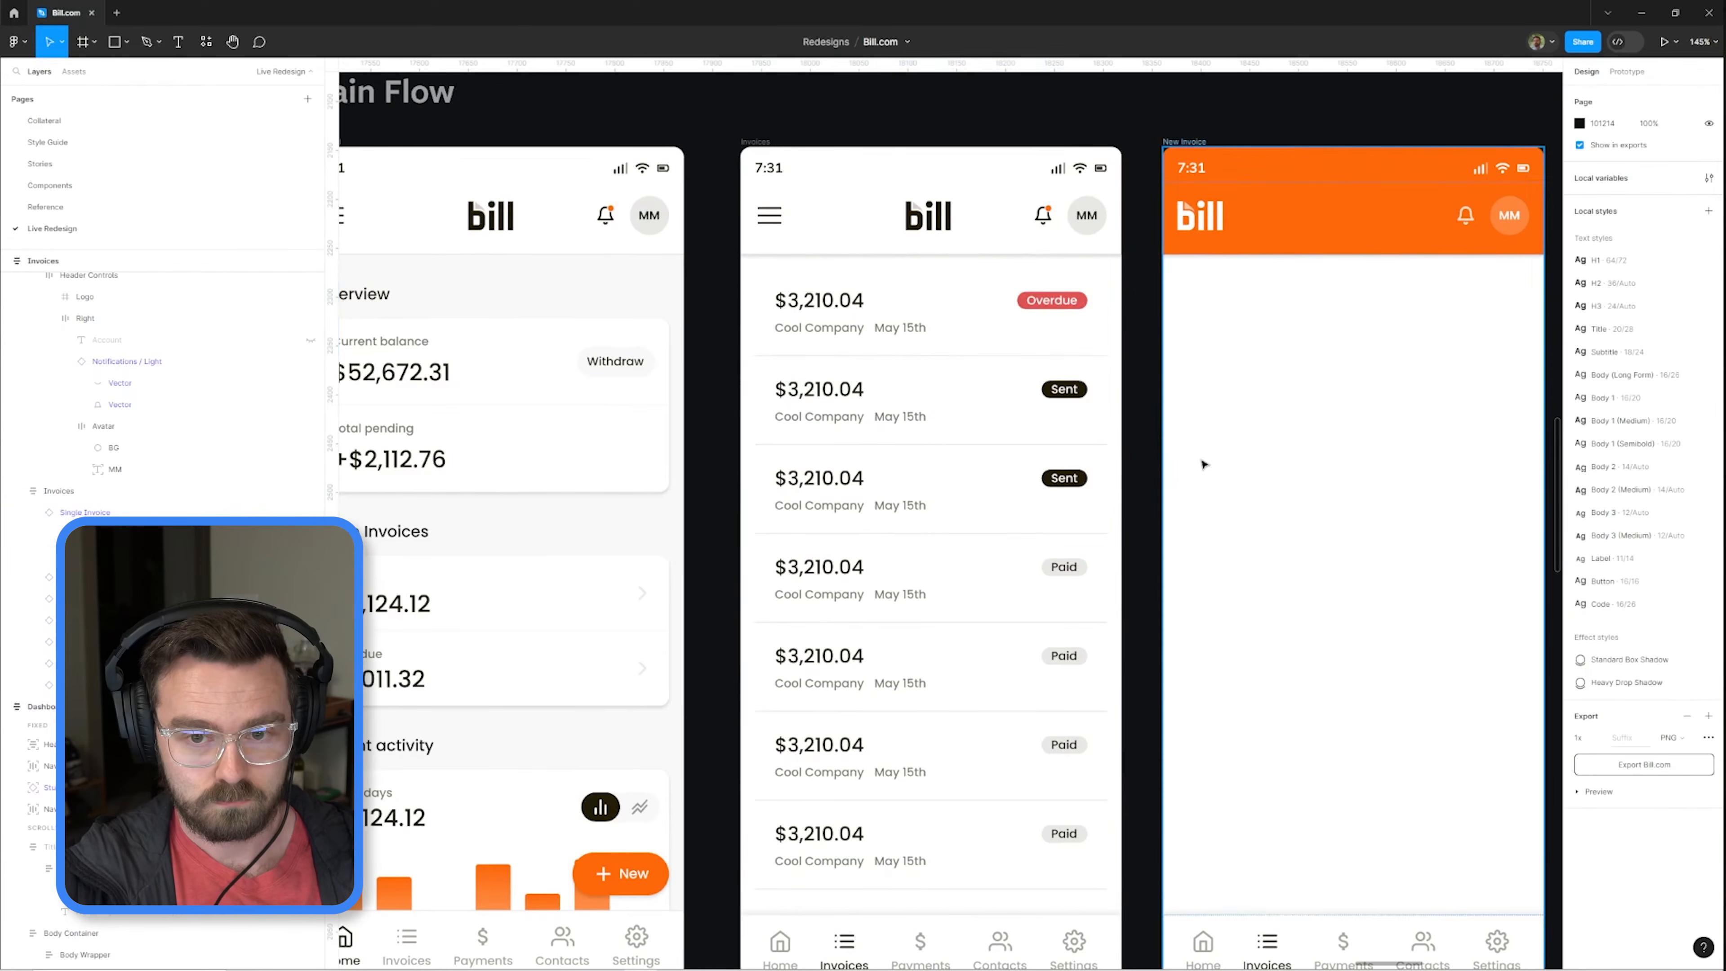
# Step: Set the invoice list container's horizontal padding to 0 on the Invoices screen
pyautogui.scroll(-1, 1202, 463)
pyautogui.click(1060, 476)
pyautogui.click(1598, 341)
pyautogui.write('0')
pyautogui.click(1018, 184)
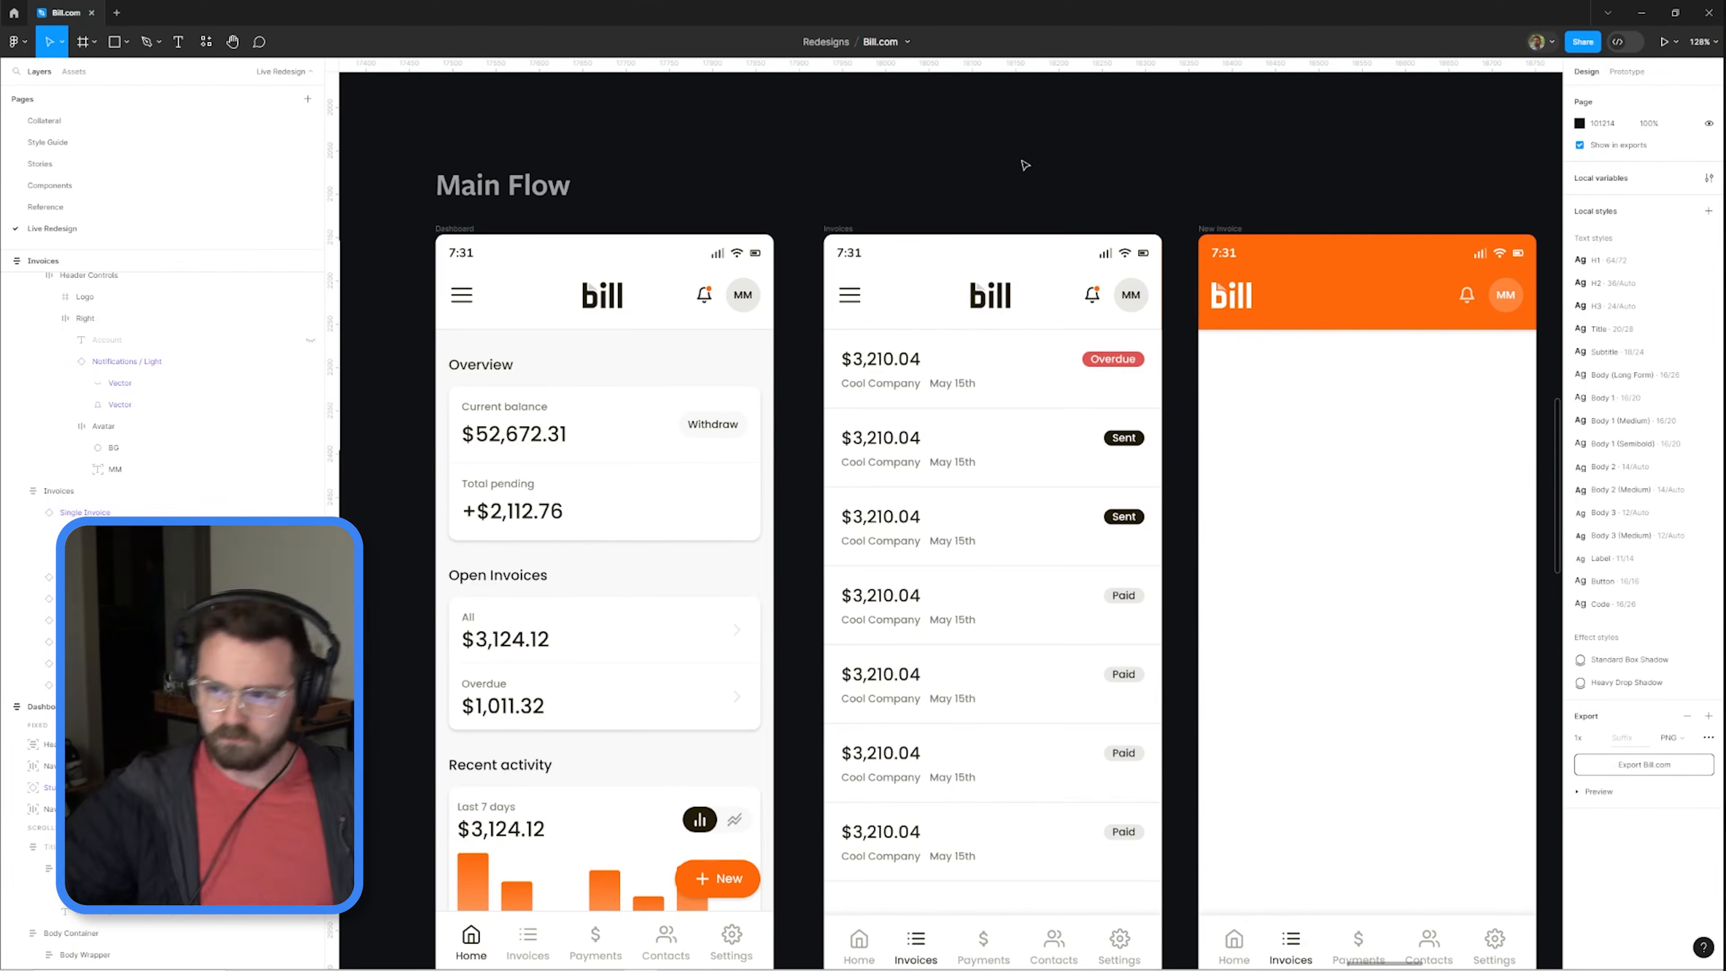
# Step: Paste a dot separator between company and date in the Single Invoice variants and set the metadata spacing to 5
pyautogui.scroll(5, 863, 243)
pyautogui.scroll(-1, 1129, 425)
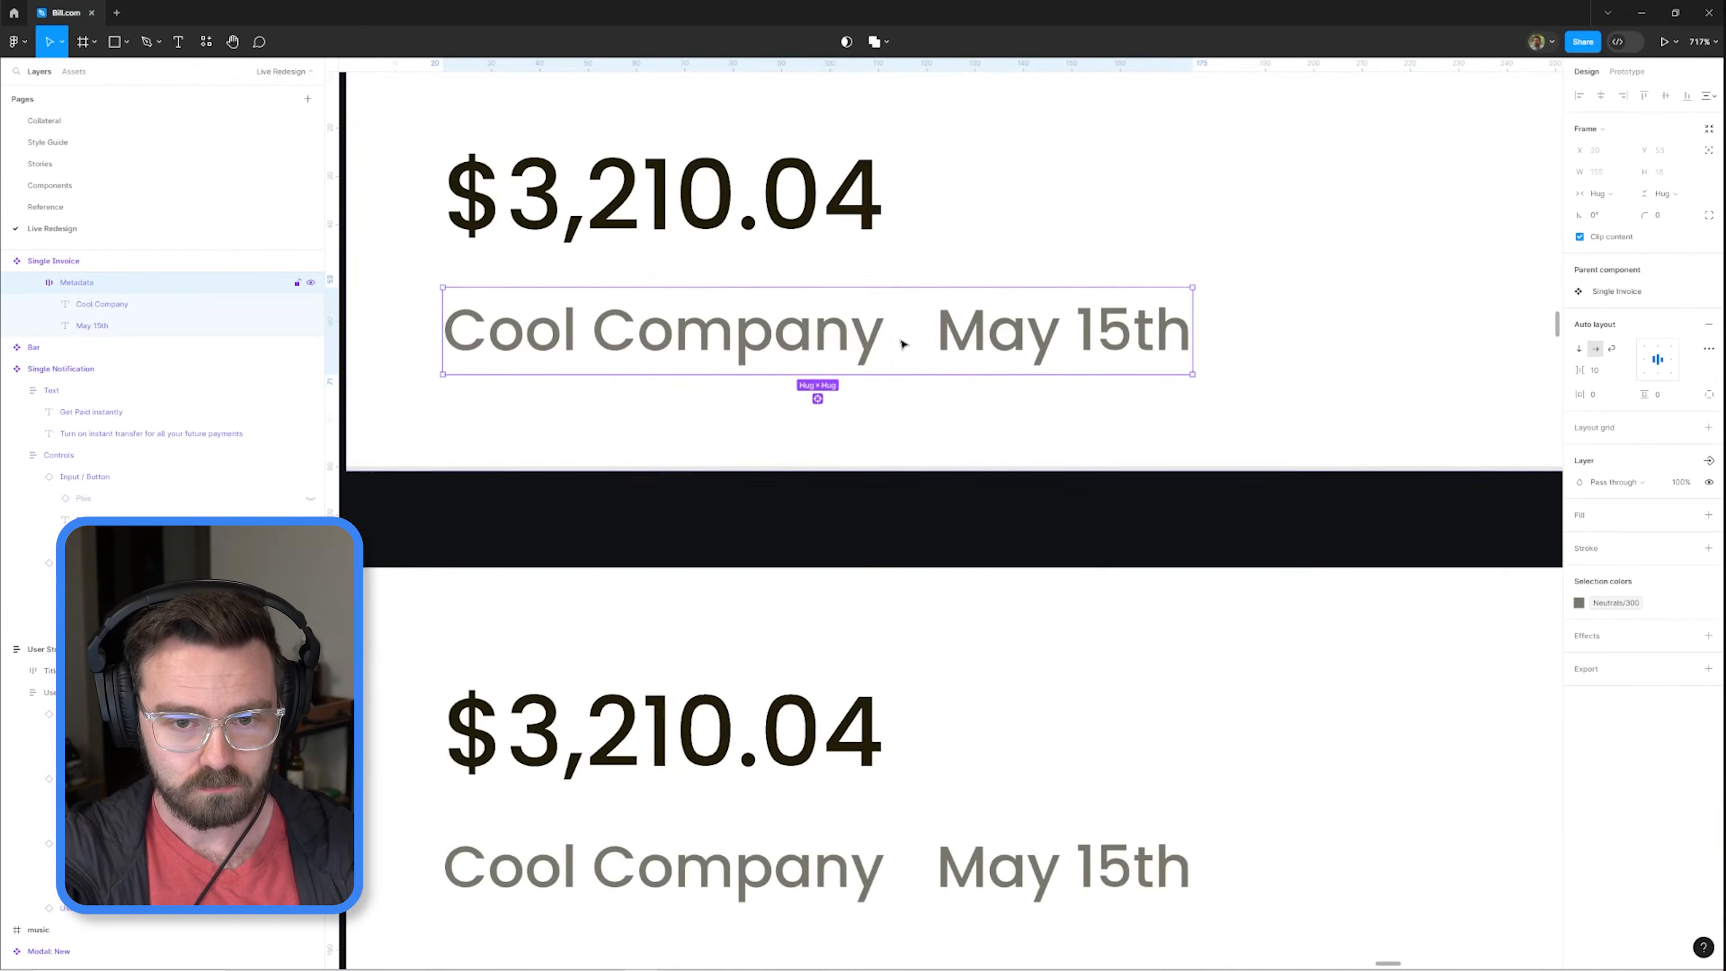
pyautogui.scroll(-2, 1033, 386)
pyautogui.hotkey('ctrl', 'v')
pyautogui.click(941, 346)
pyautogui.write('5')
pyautogui.hotkey('ctrl', 'v')
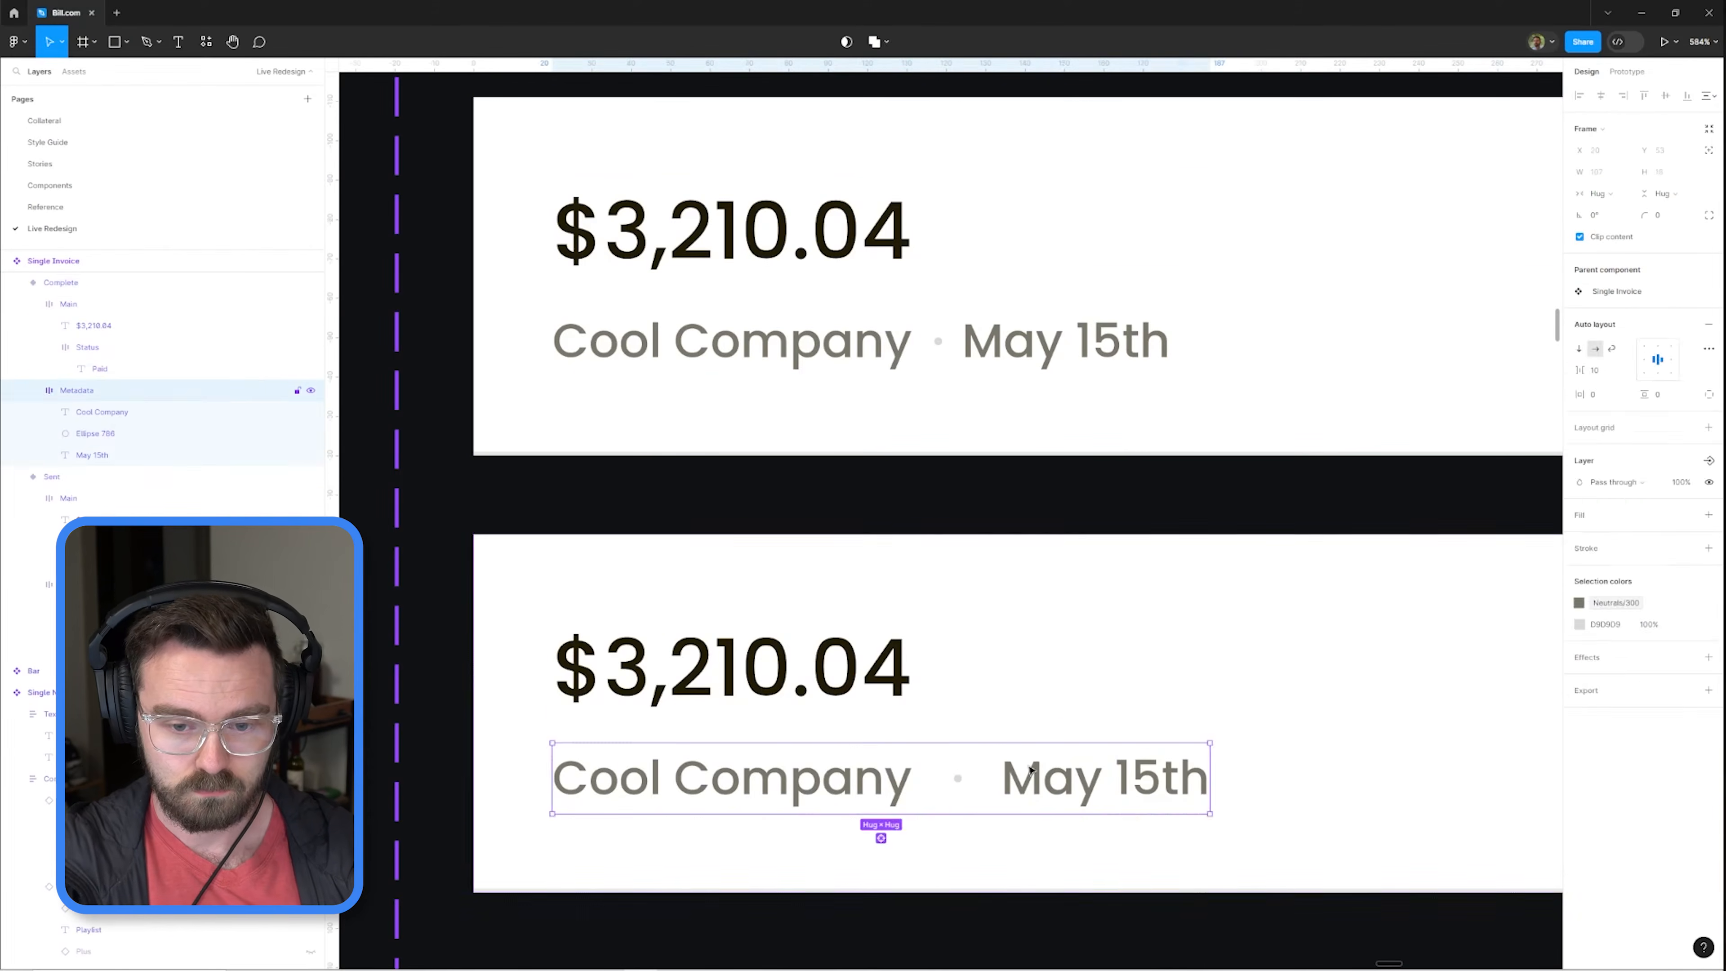
pyautogui.write('5')
pyautogui.scroll(-6, 1021, 782)
# Step: Wrap the Single Invoice variants' contents in auto layout, rename the wrapper, and draw a logo placeholder beside the text
pyautogui.click(935, 625)
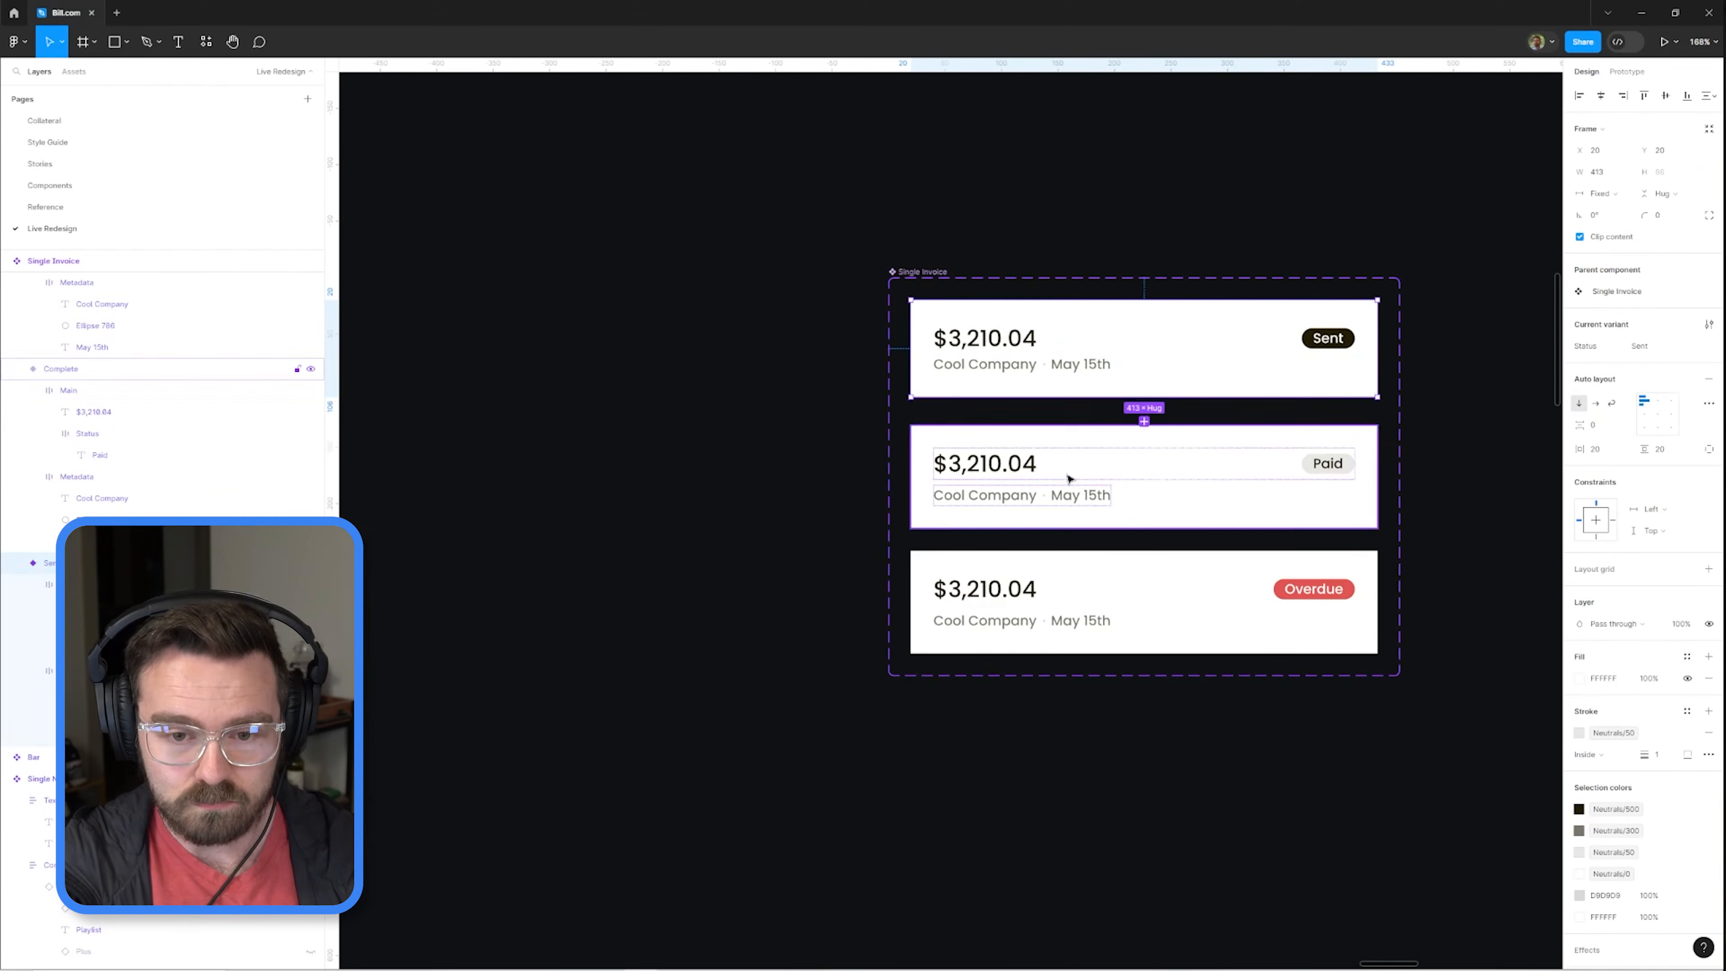
pyautogui.click(1163, 590)
pyautogui.hotkey('shift', 'a')
pyautogui.hotkey('ctrl', 'r')
pyautogui.moveTo(876, 318); pyautogui.dragTo(914, 357)
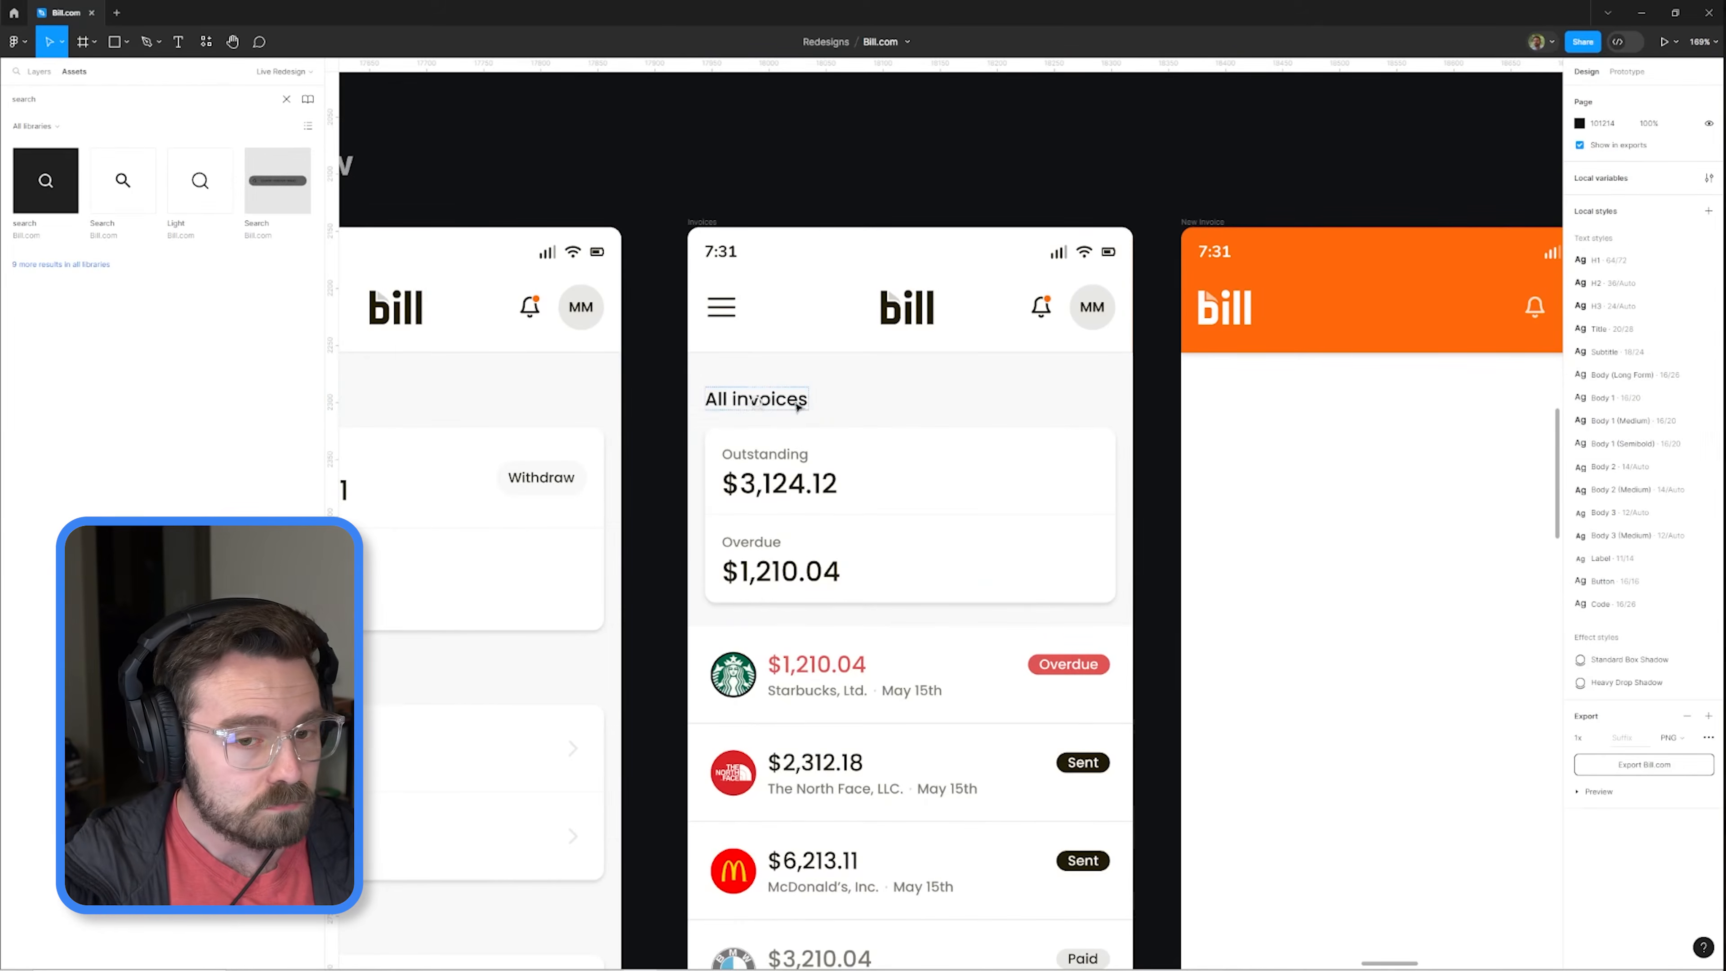
# Step: Set the All invoices title row's spacing to Auto to push the search icon to the far end
pyautogui.write('auto')
pyautogui.press('Return')
pyautogui.click(1105, 400)
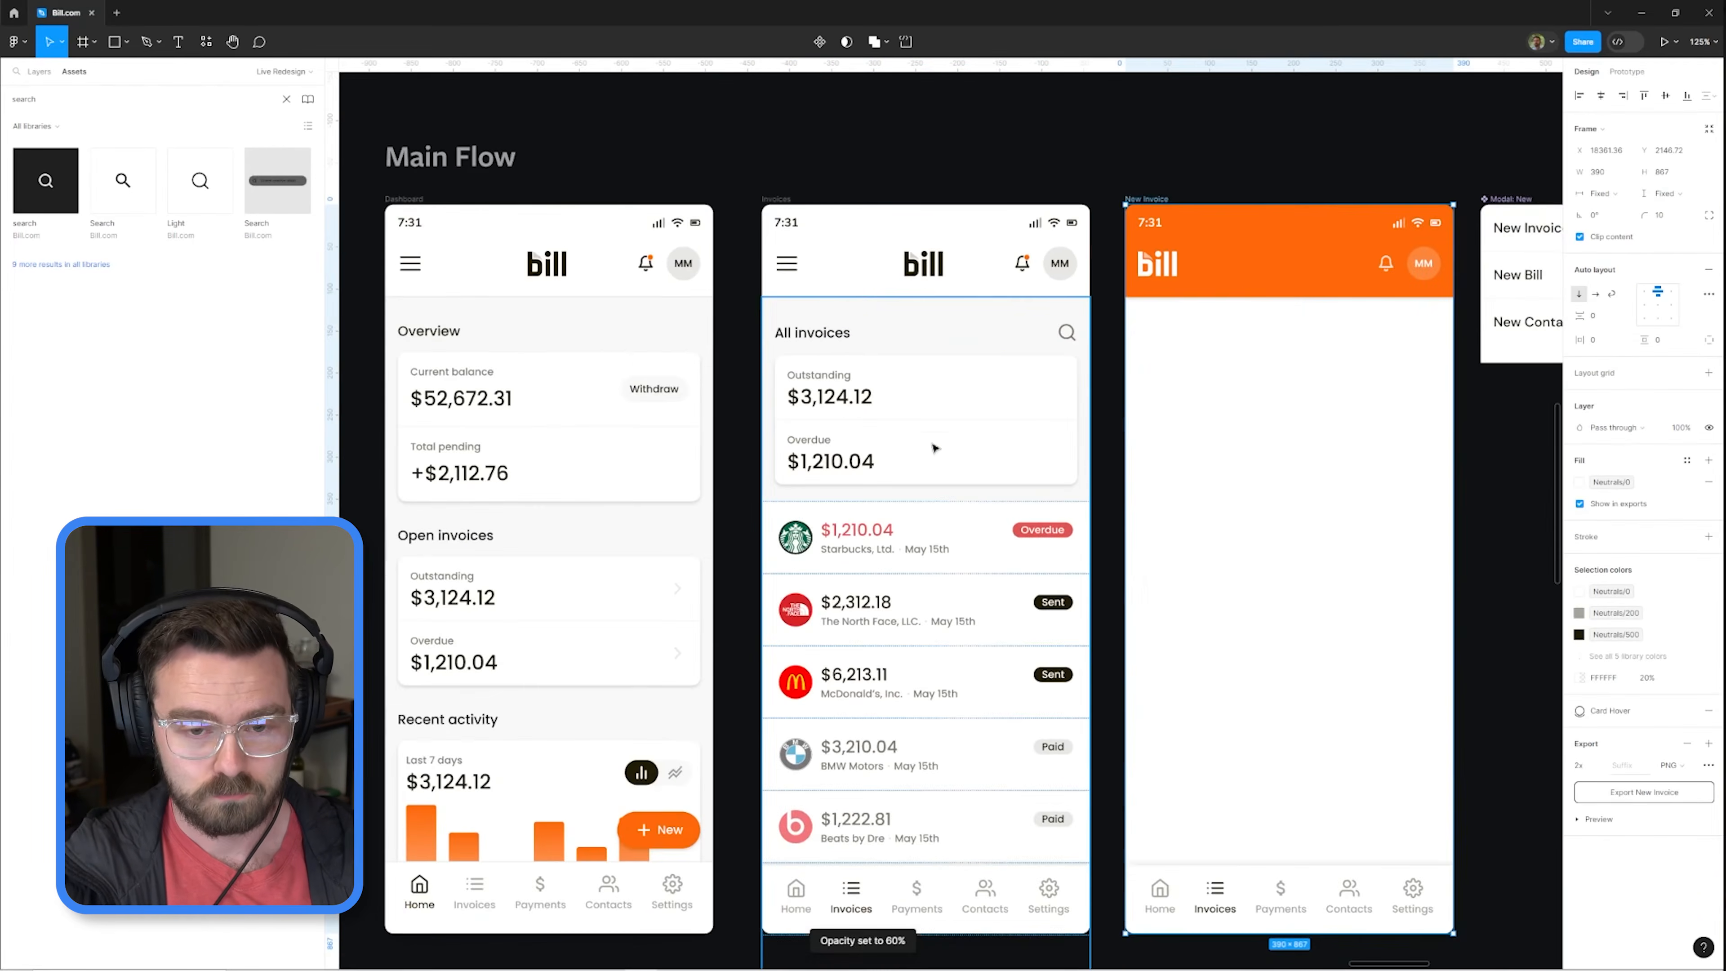
# Step: Set the Invoices summary container's horizontal padding to 0 and relabel its amounts Total outstanding and Total overdue
pyautogui.click(1596, 340)
pyautogui.write('0')
pyautogui.scroll(2, 952, 354)
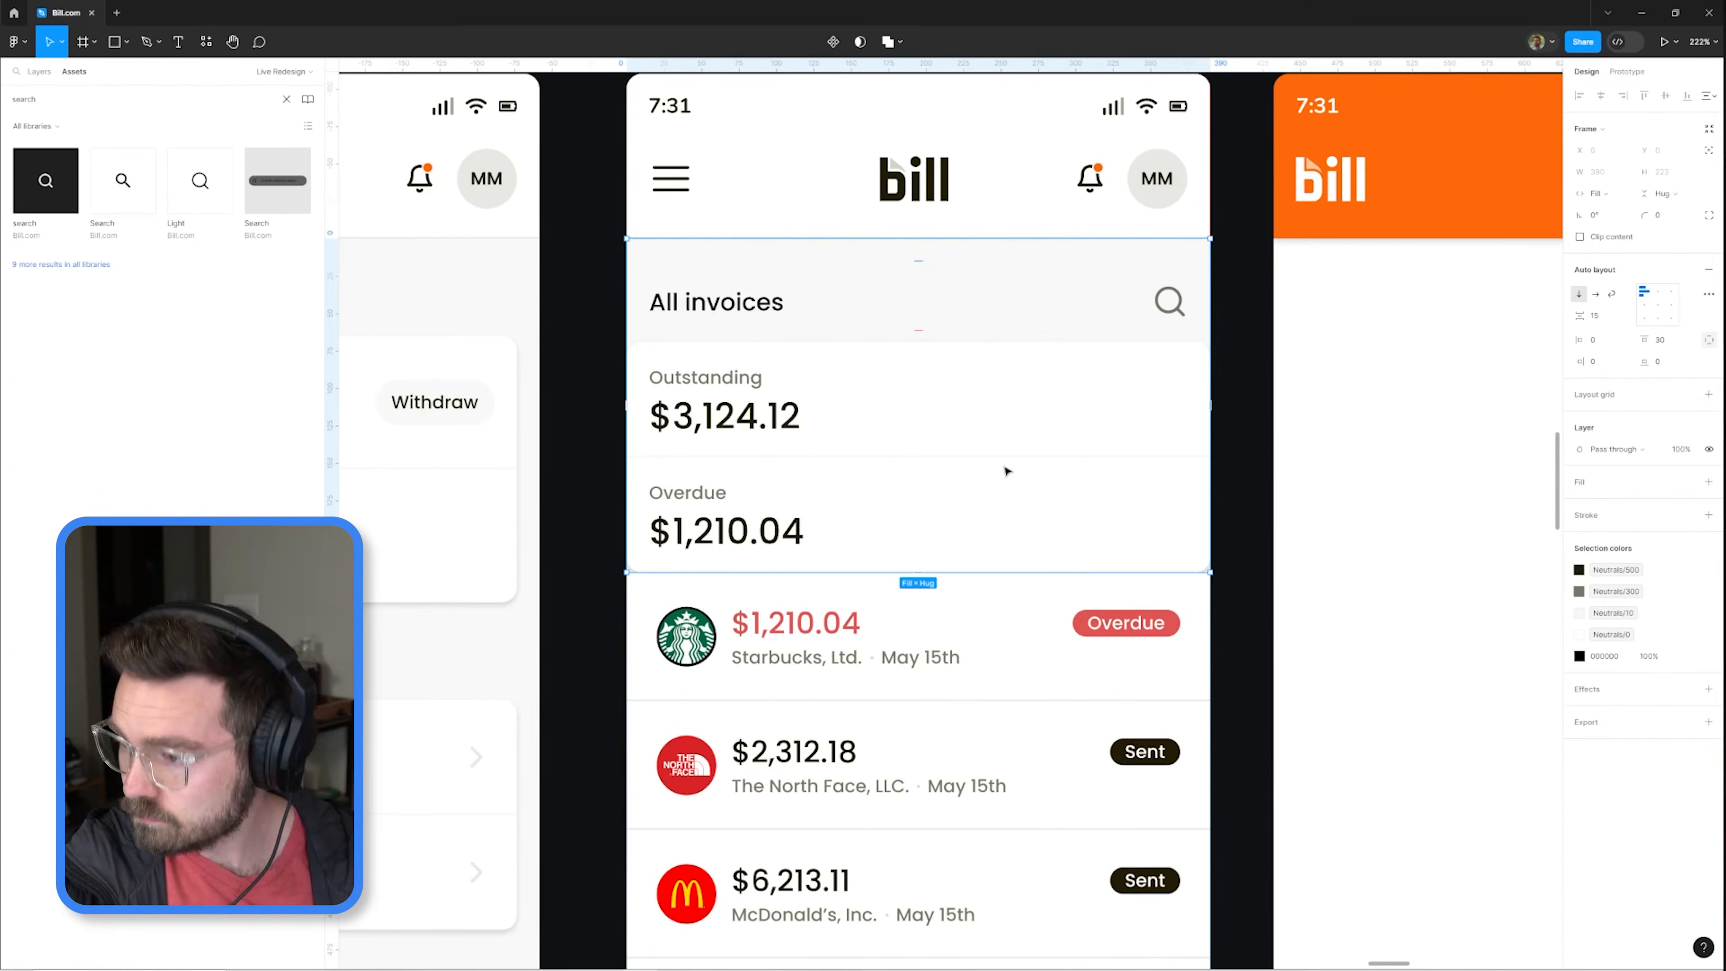
pyautogui.scroll(-1, 993, 381)
pyautogui.click(711, 484)
pyautogui.scroll(-1, 733, 484)
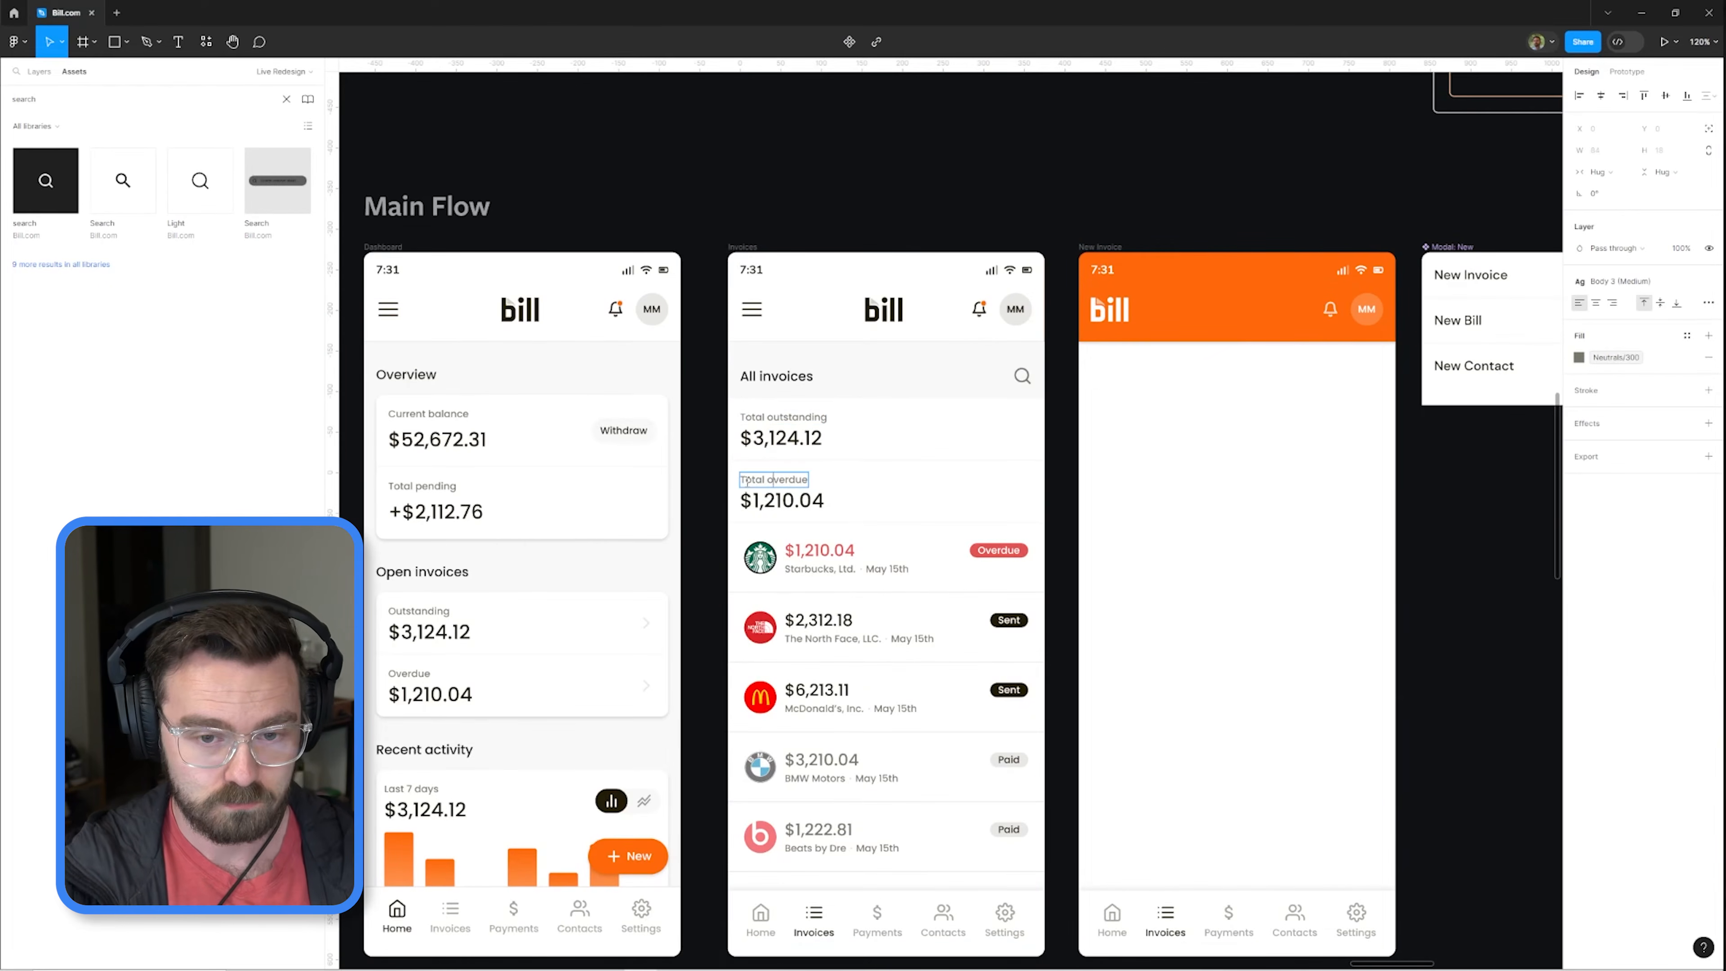
# Step: Set the Dashboard section containers' padding to 0 and wrap their section titles in auto layout
pyautogui.write('0')
pyautogui.press('Return')
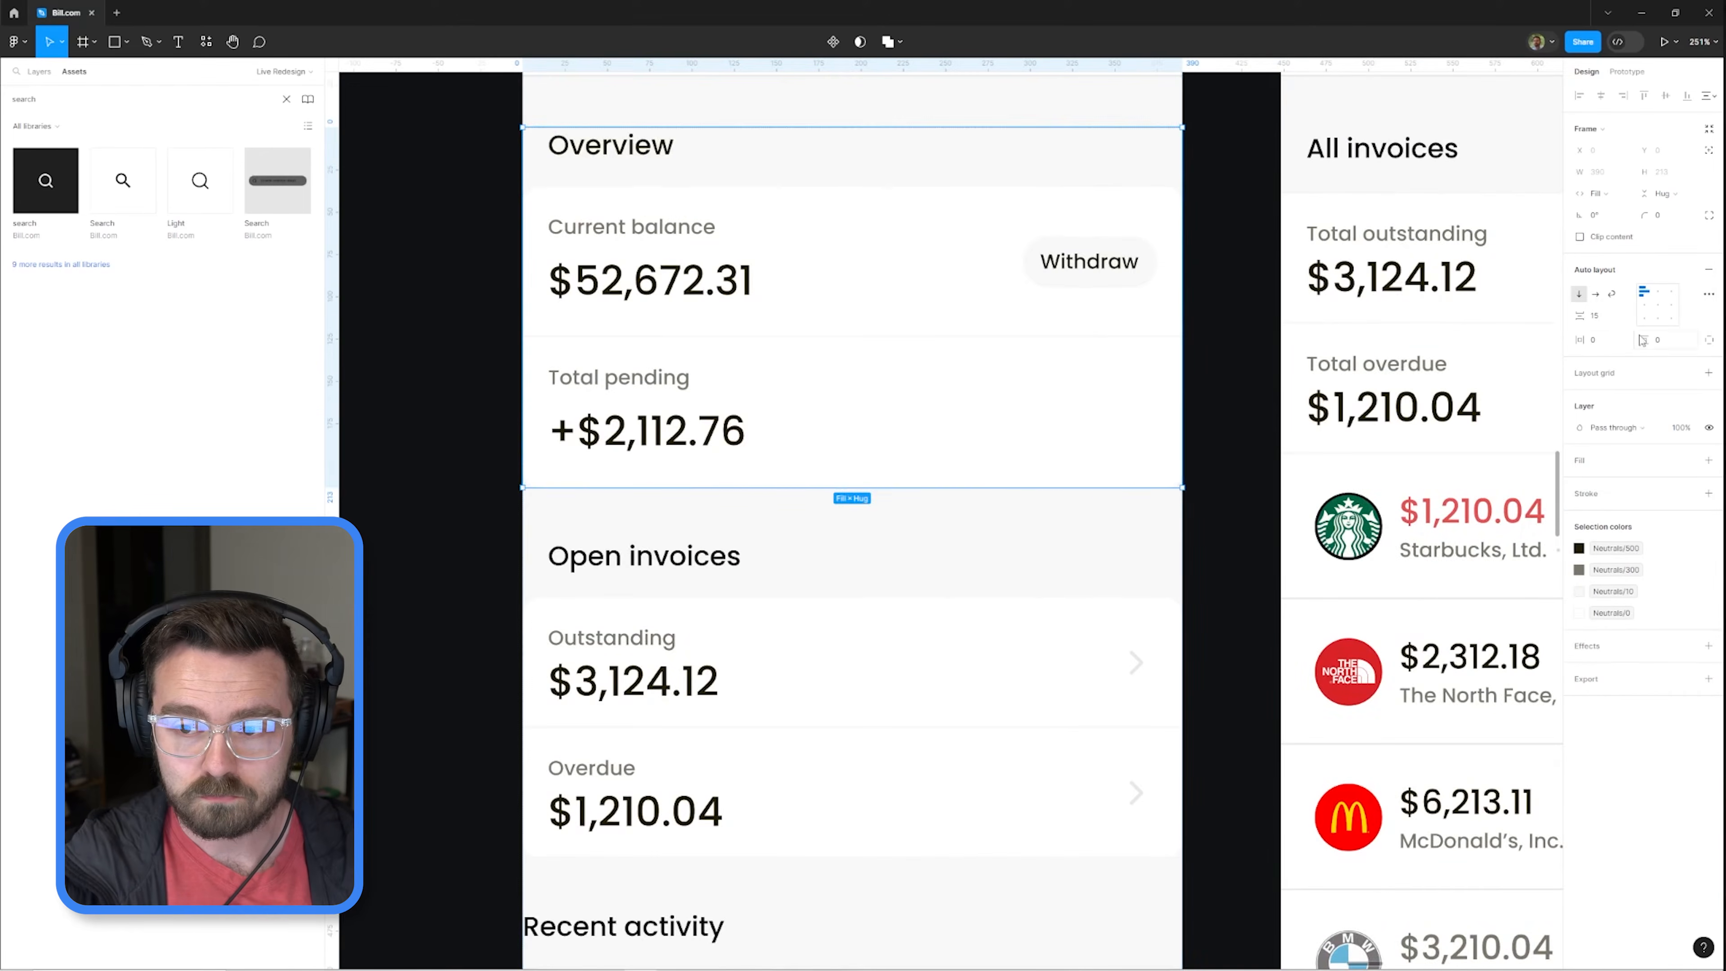
pyautogui.hotkey('shift', 'a')
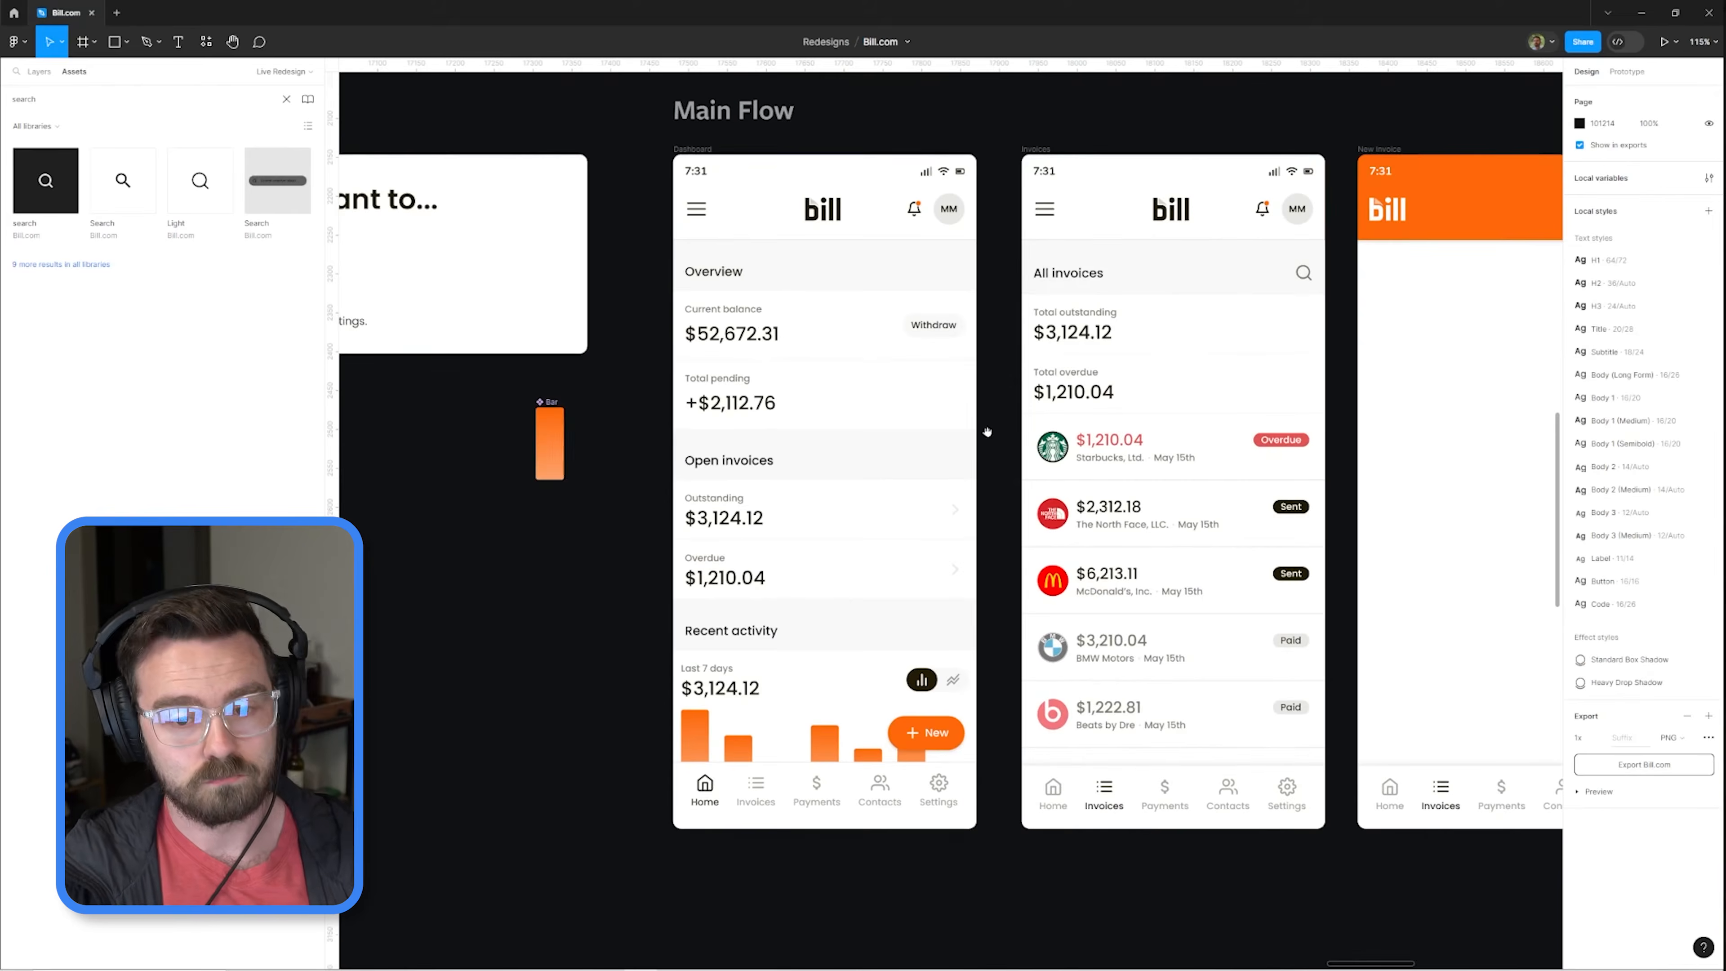
# Step: Place the All invoices title row with its search icon between the Summary section and the invoice rows
pyautogui.moveTo(804, 796); pyautogui.dragTo(884, 681)
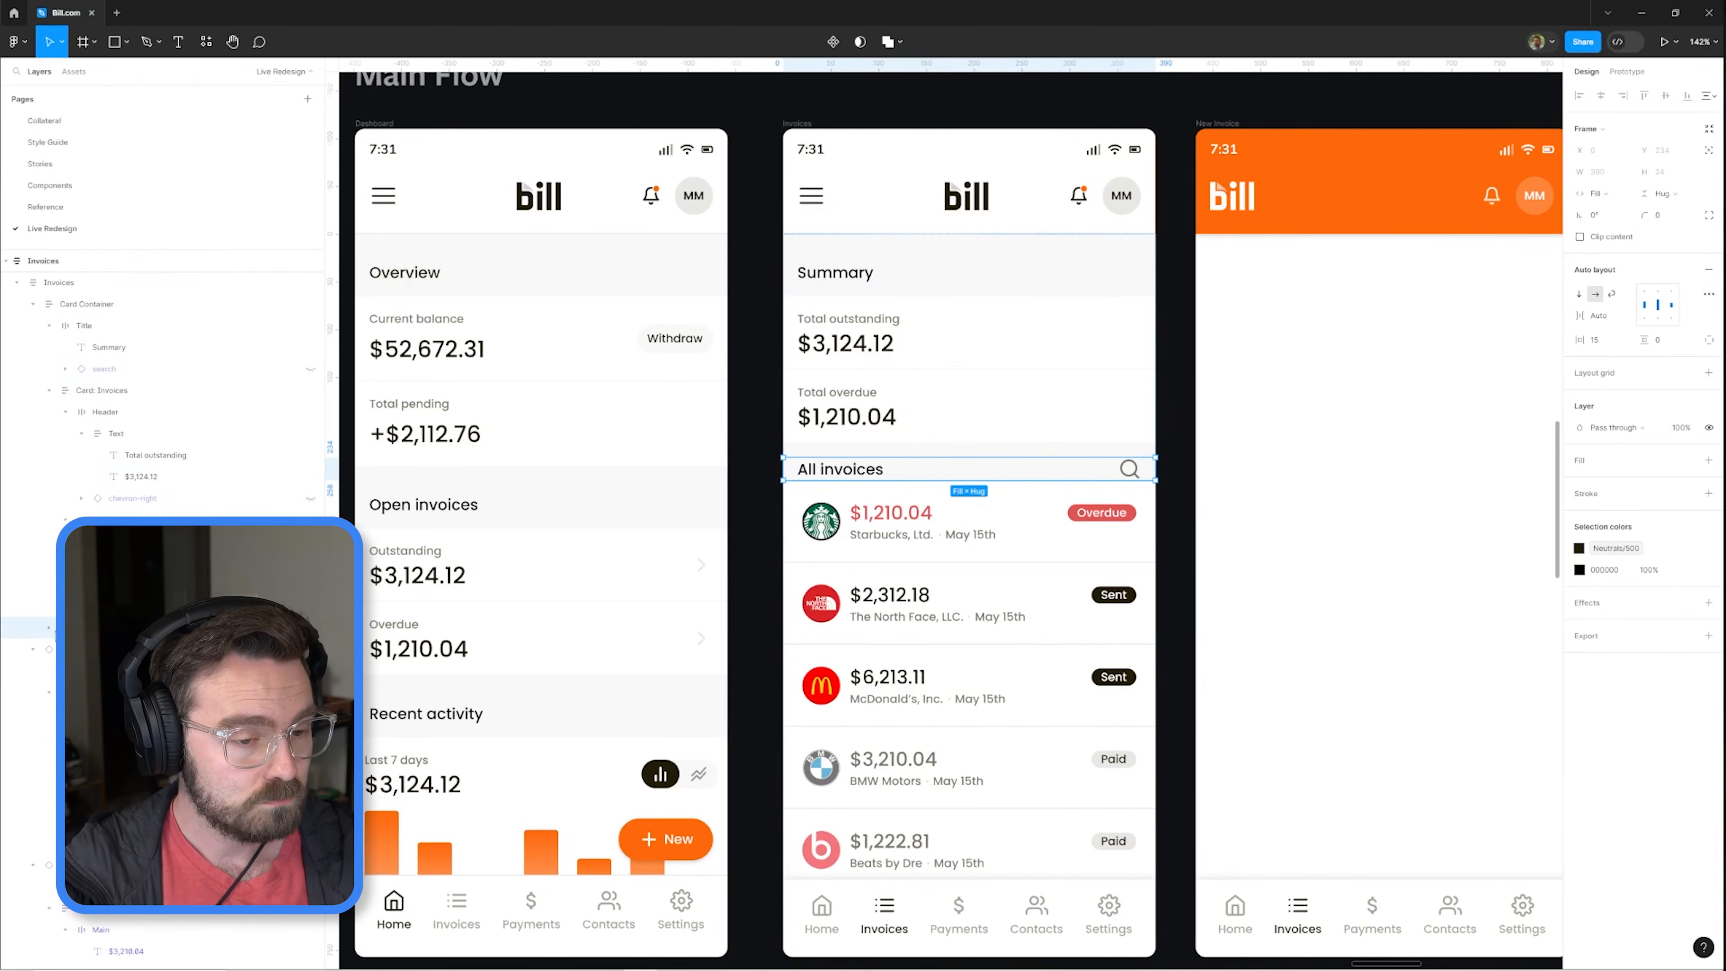
pyautogui.moveTo(55, 633); pyautogui.dragTo(36, 639)
pyautogui.click(33, 650)
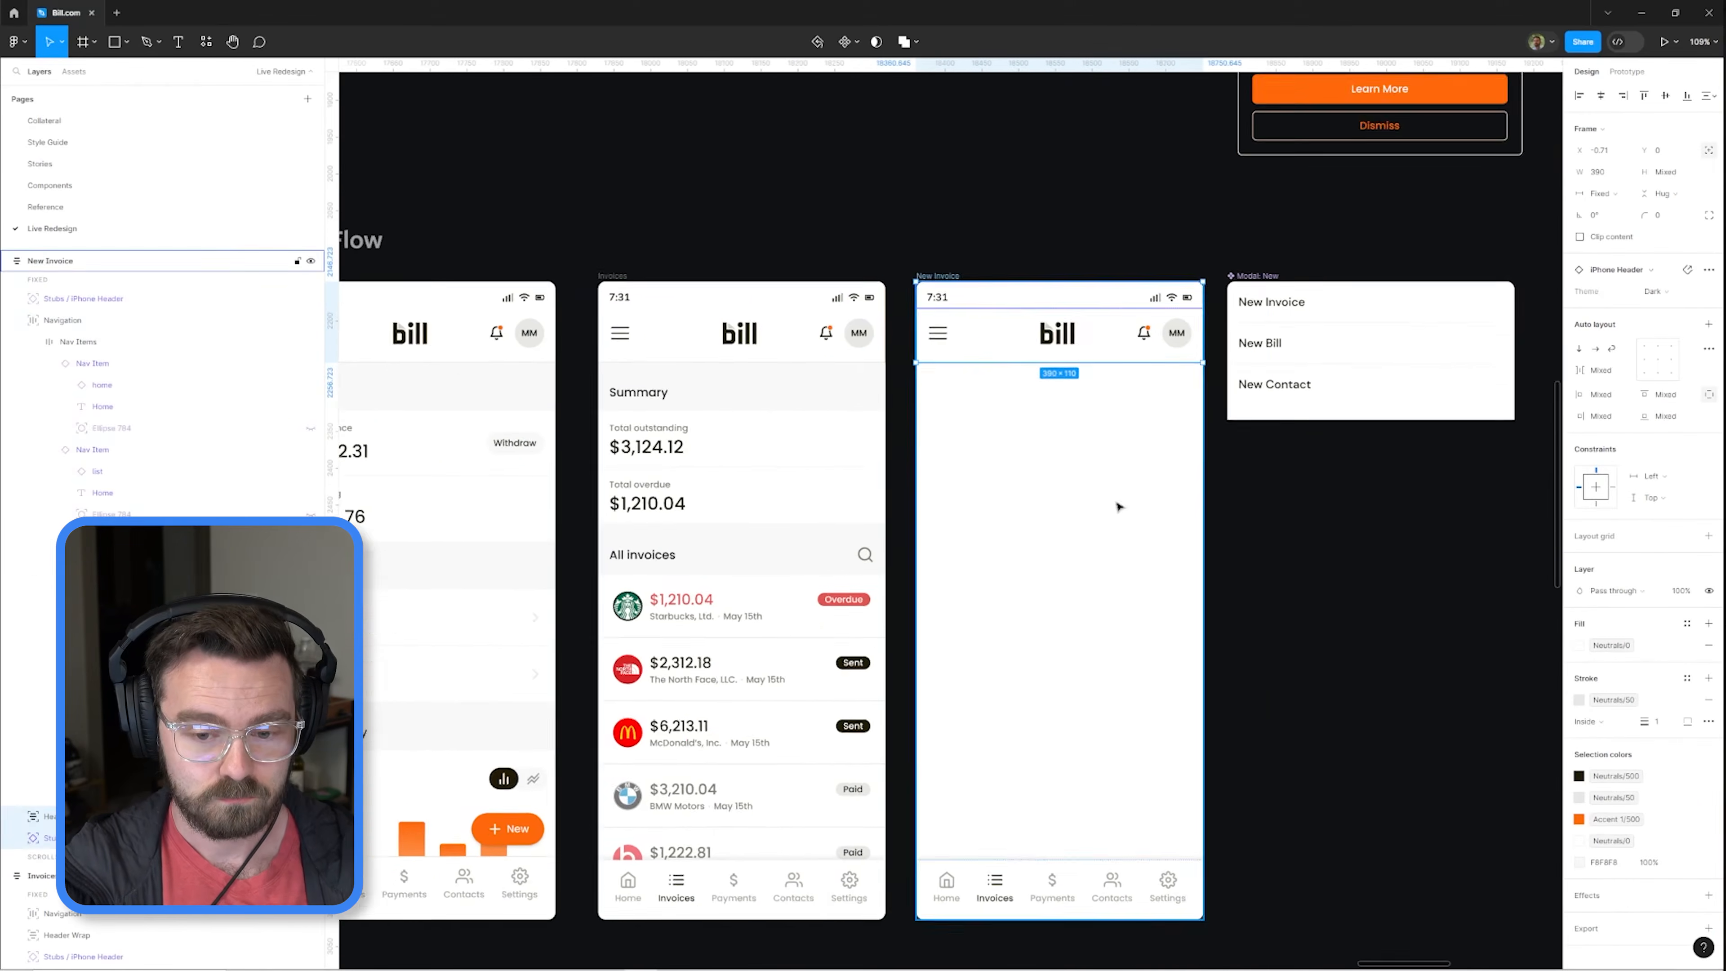
# Step: Paste the New Invoice title text into the New Invoice screen and adjust its container's width sizing
pyautogui.scroll(-4, 1121, 508)
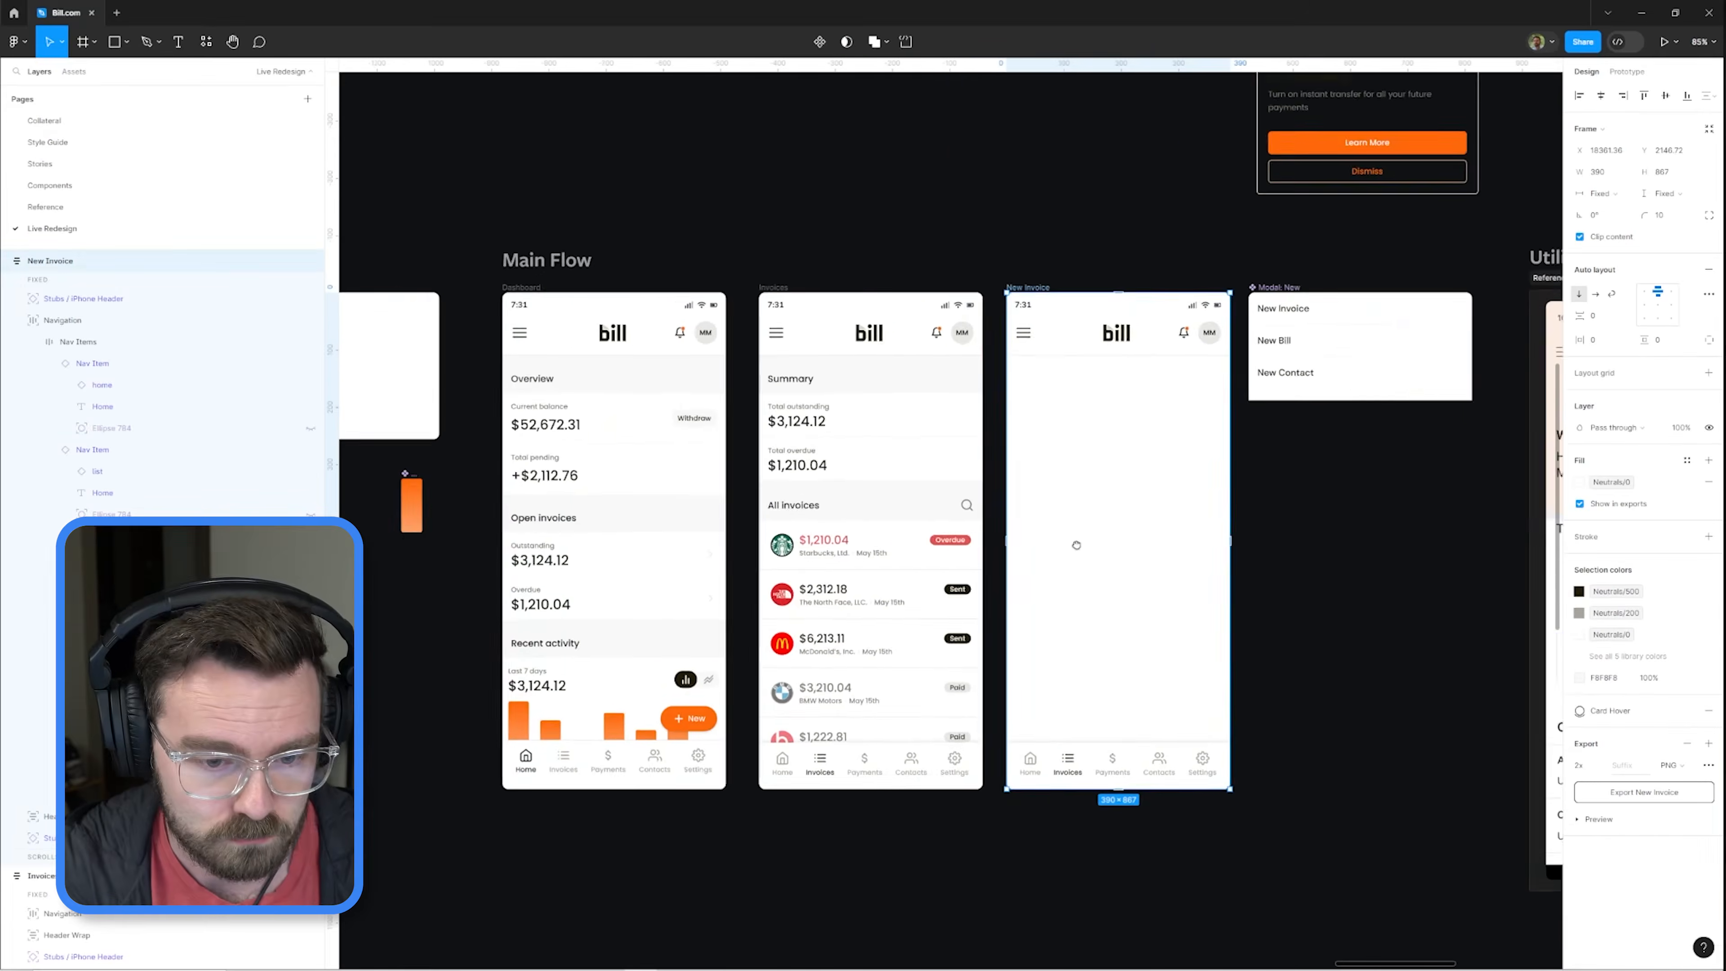
pyautogui.hotkey('ctrl', 'v')
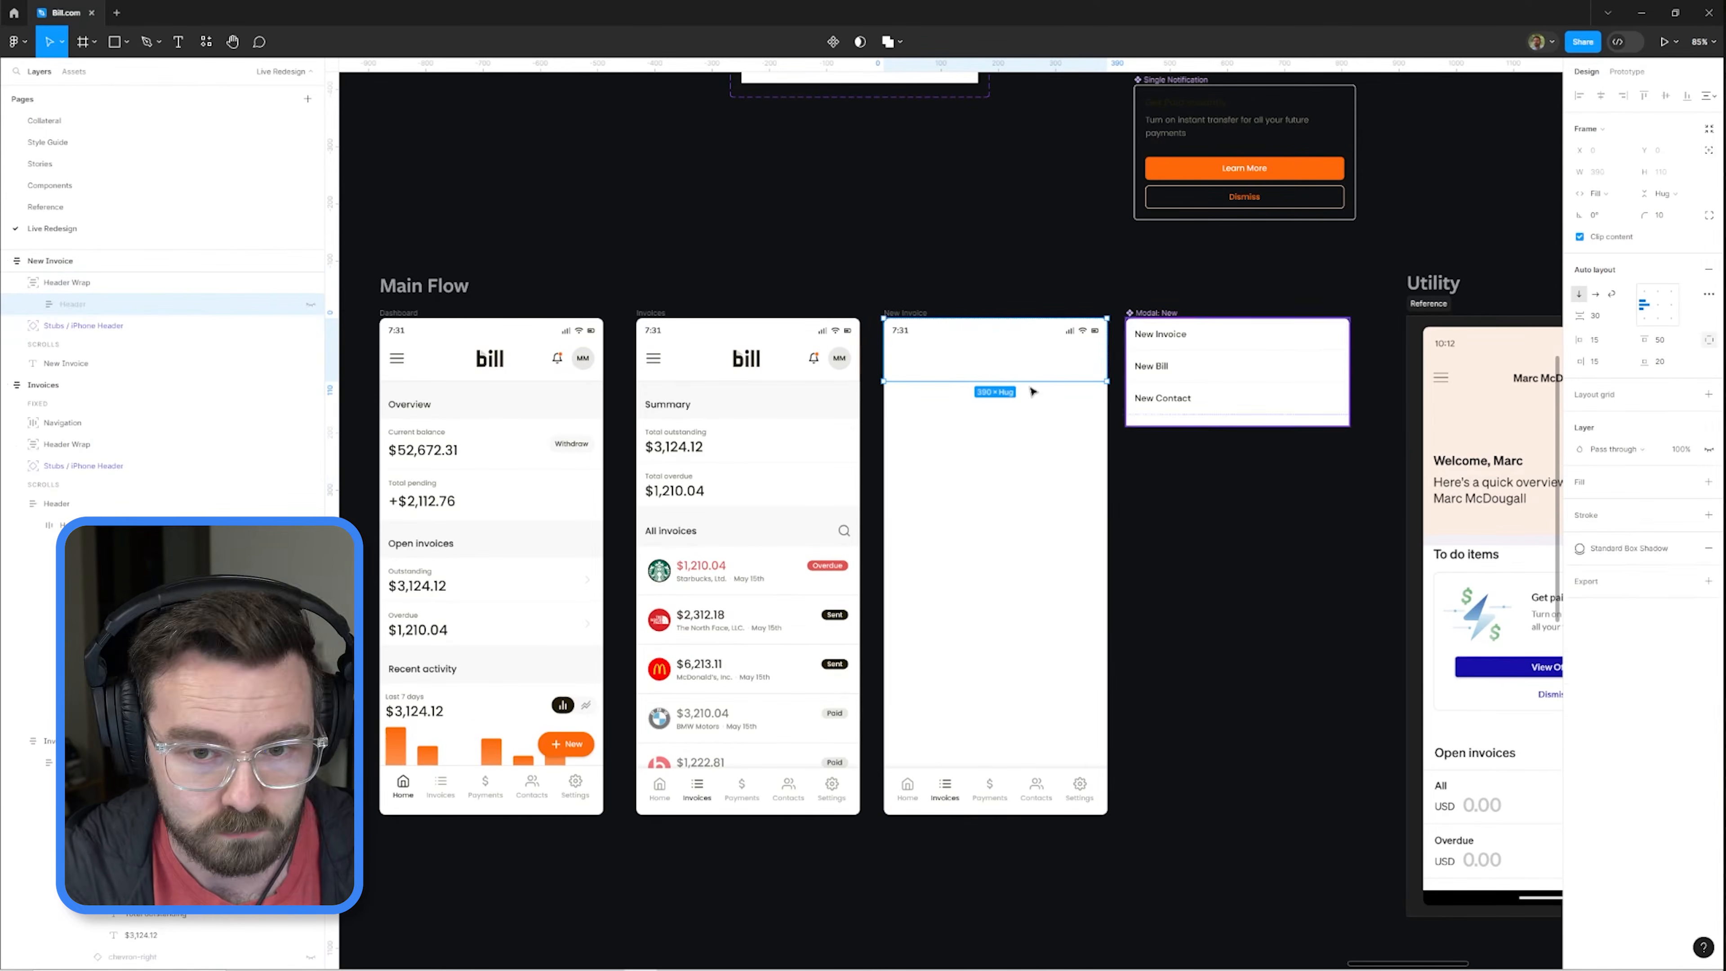
pyautogui.scroll(2, 936, 427)
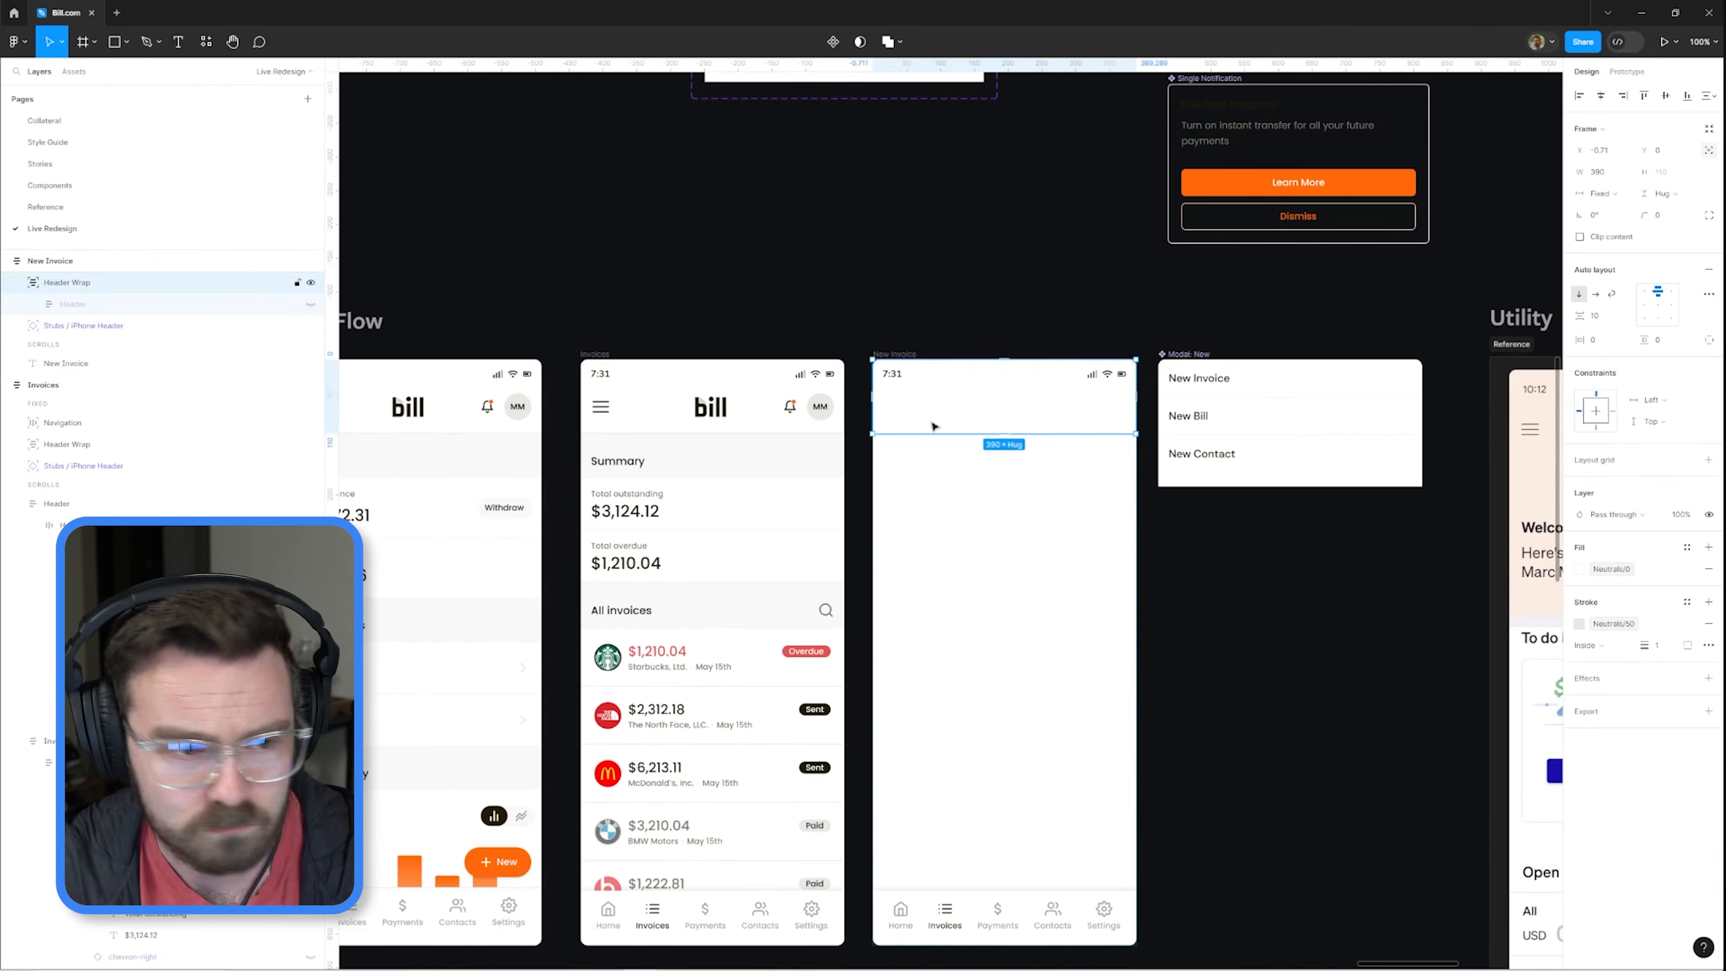
pyautogui.click(1614, 406)
pyautogui.click(1597, 194)
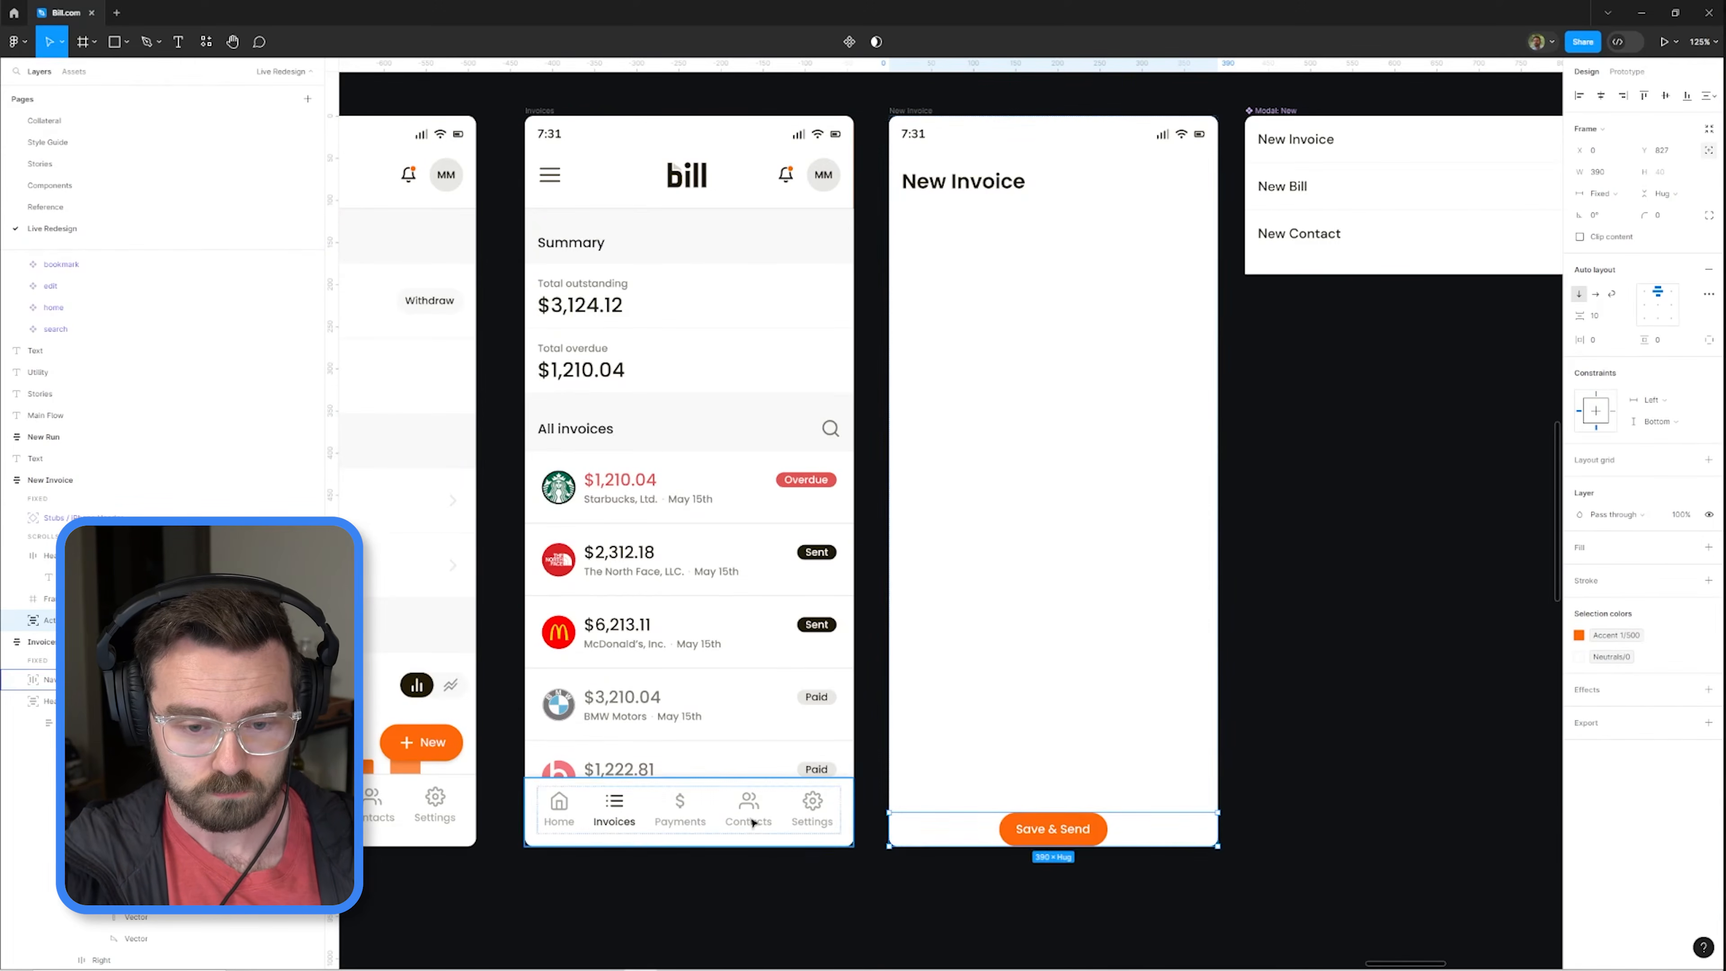
# Step: Restyle the Cancel button on the New Invoice screen with a Neutrals/0 fill, Neutrals/50 stroke and Neutrals/500 text
pyautogui.scroll(-5, 753, 822)
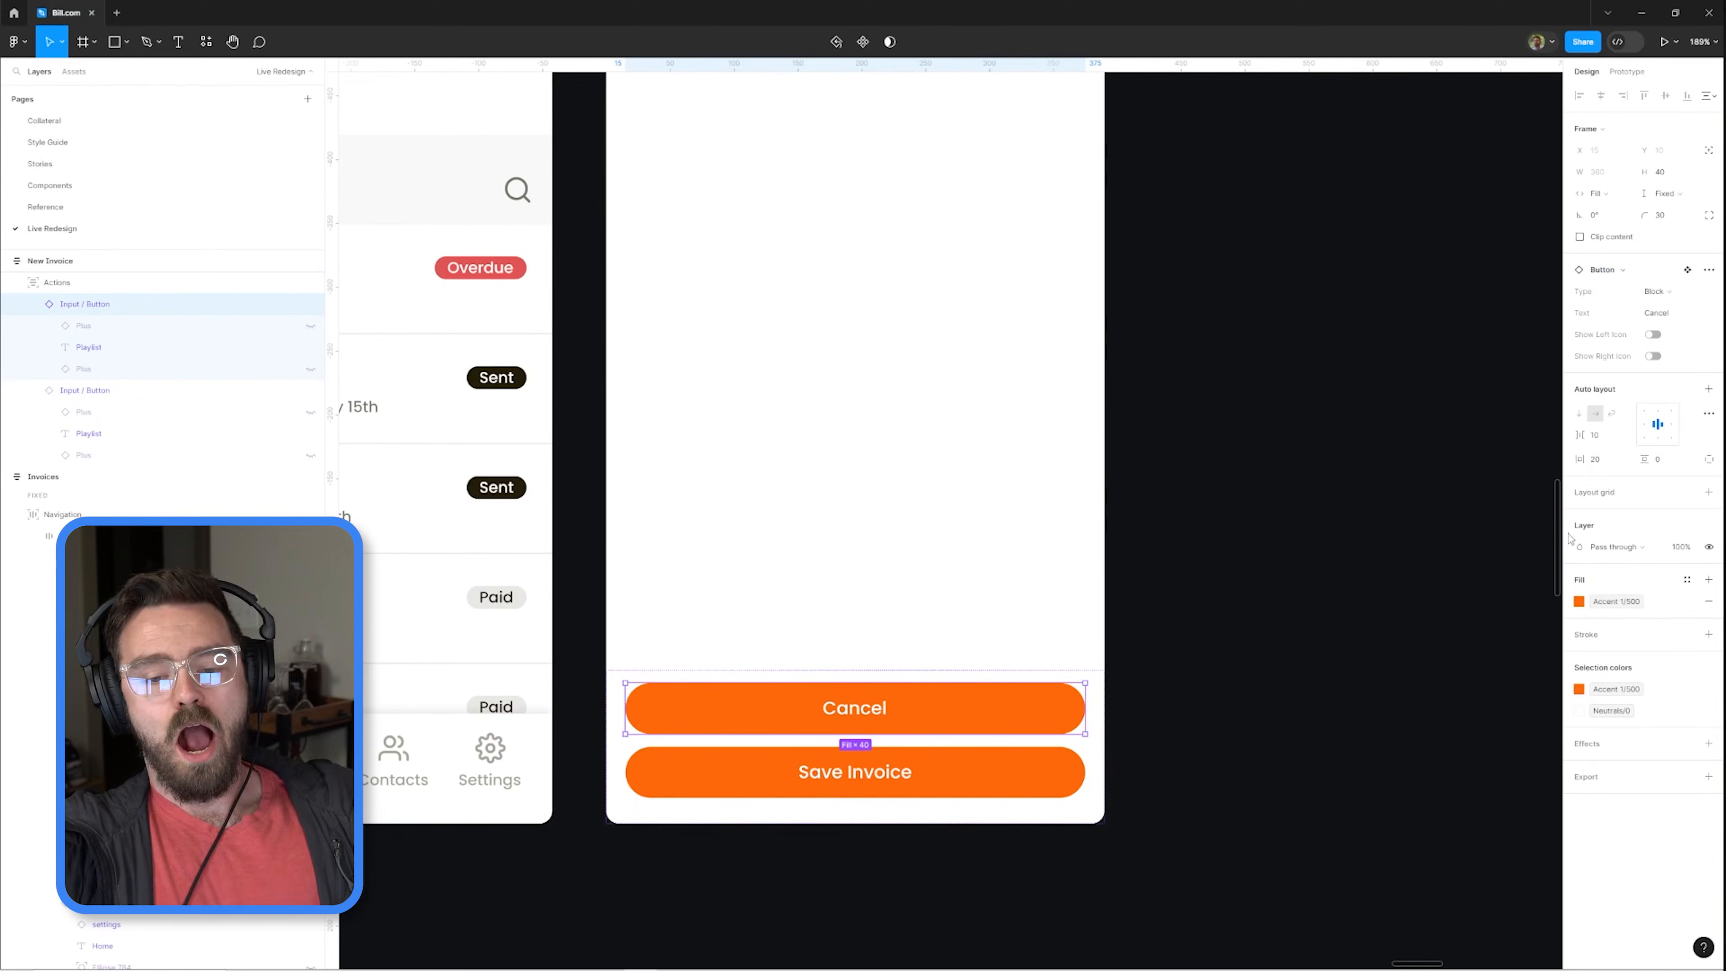
pyautogui.click(1616, 601)
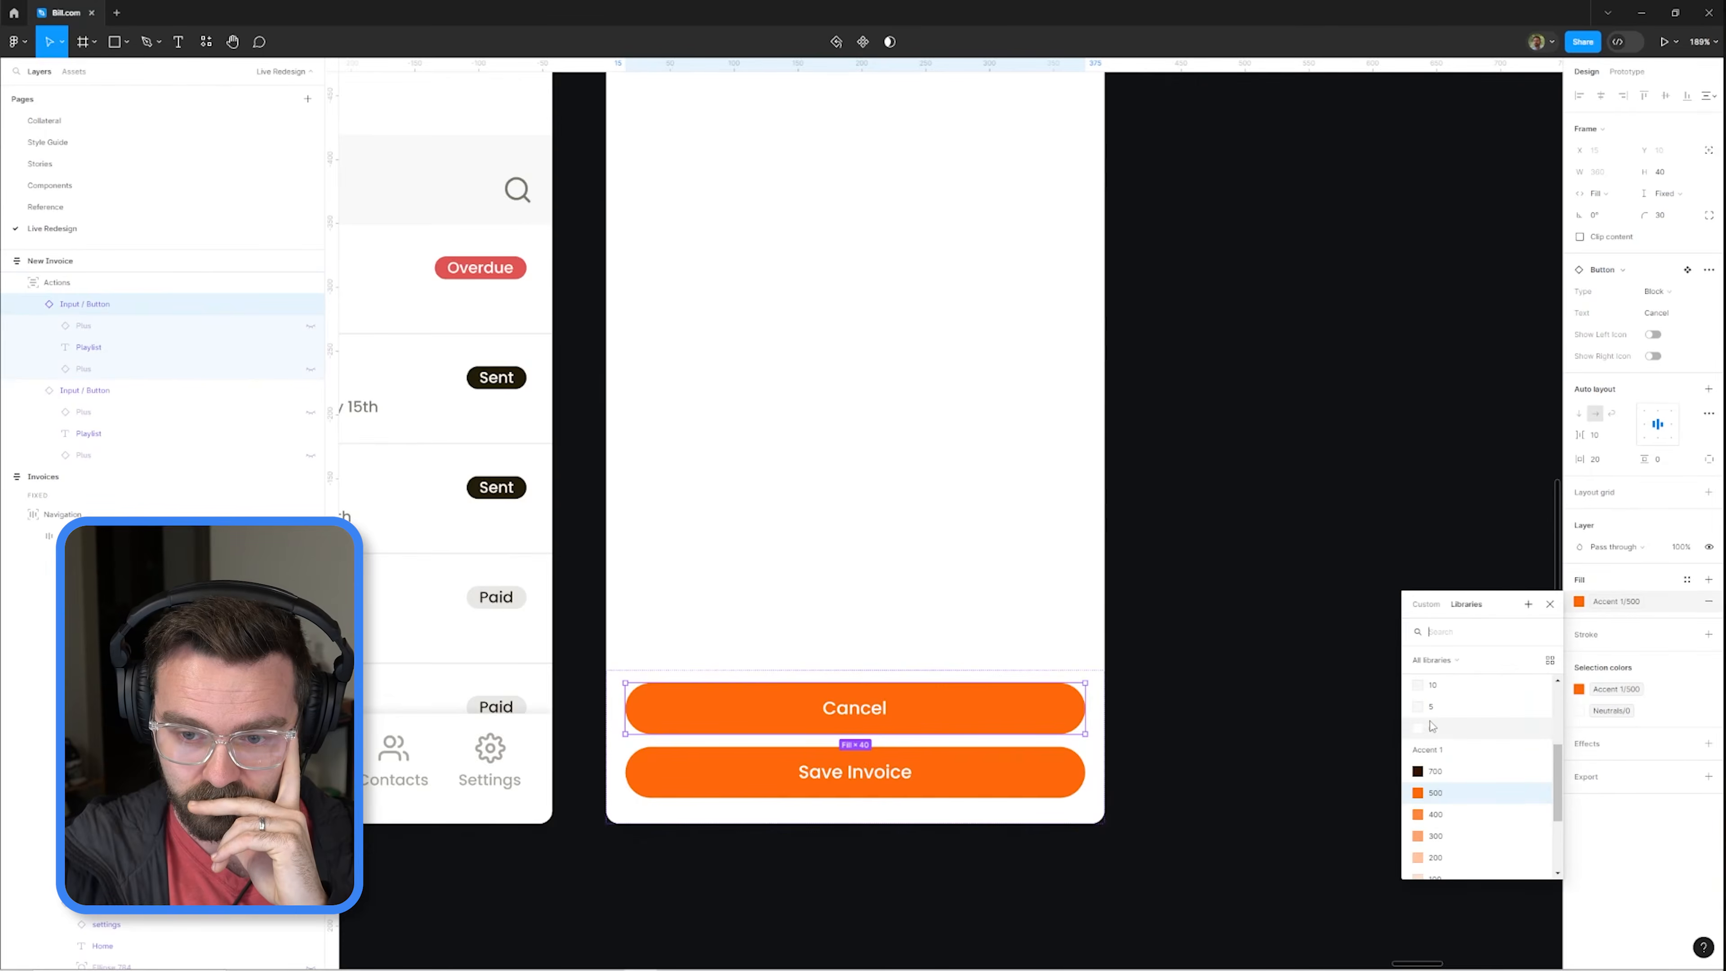
pyautogui.click(1482, 694)
pyautogui.click(1687, 634)
pyautogui.doubleClick(854, 708)
pyautogui.click(1612, 414)
pyautogui.click(1482, 503)
pyautogui.scroll(-3, 1497, 614)
pyautogui.click(1047, 729)
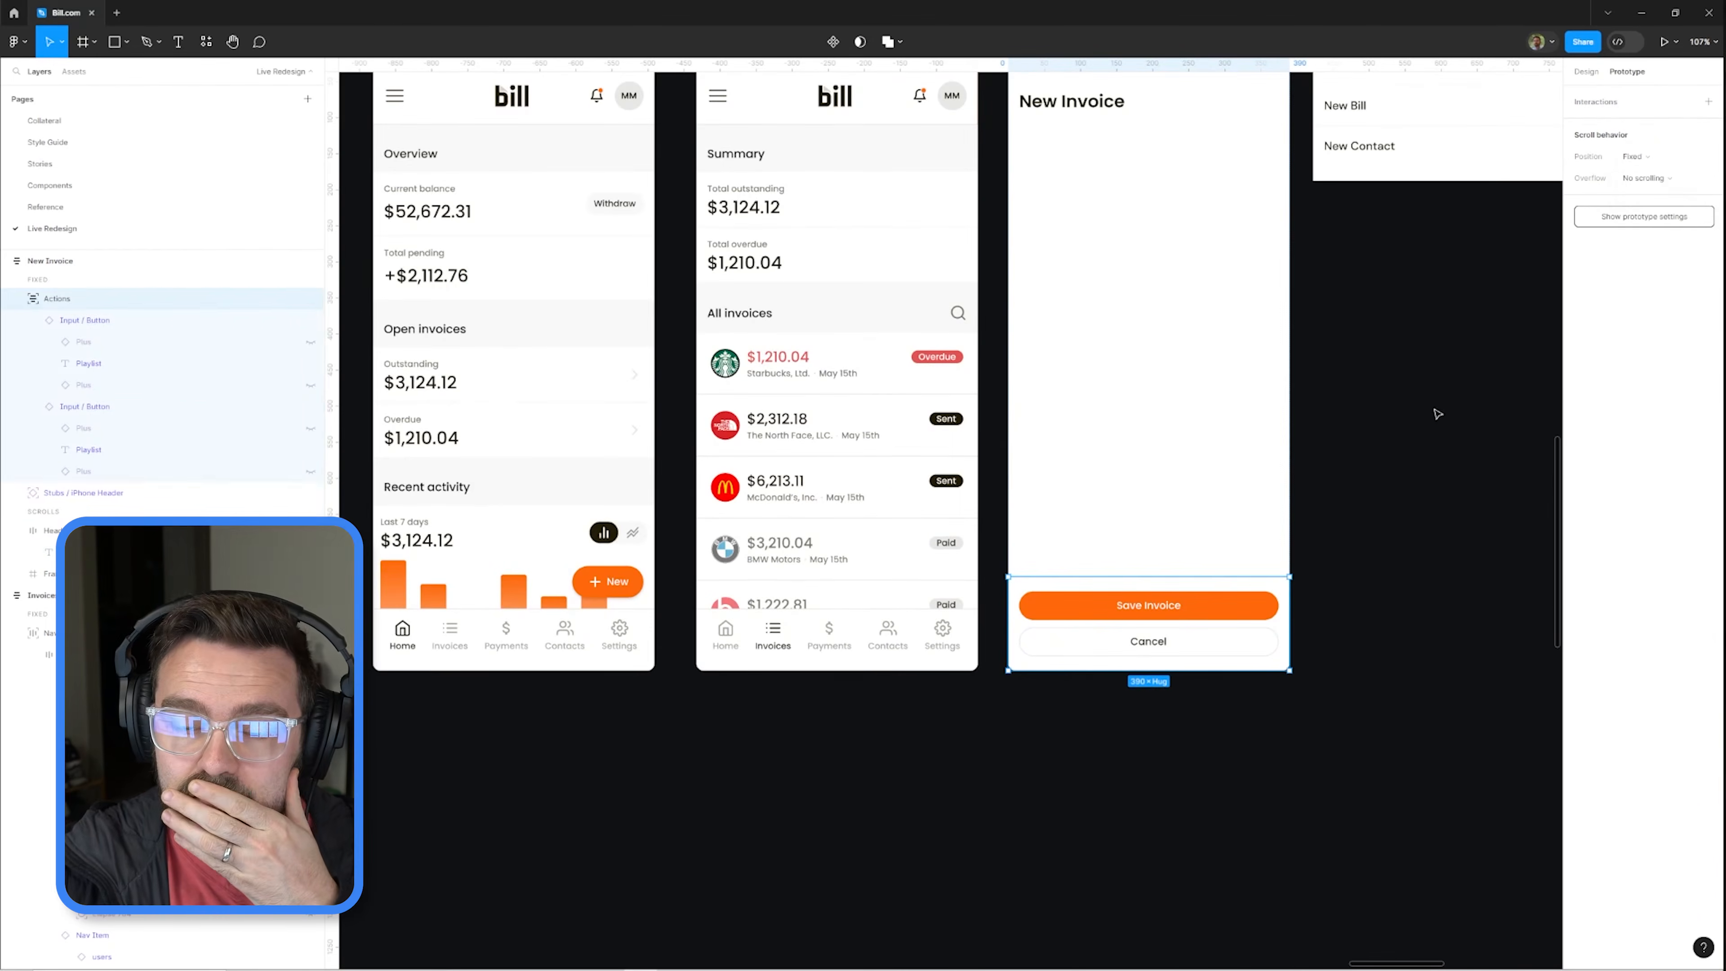
# Step: Add a Customer label inside the form frame below the New Invoice title
pyautogui.scroll(3, 1011, 330)
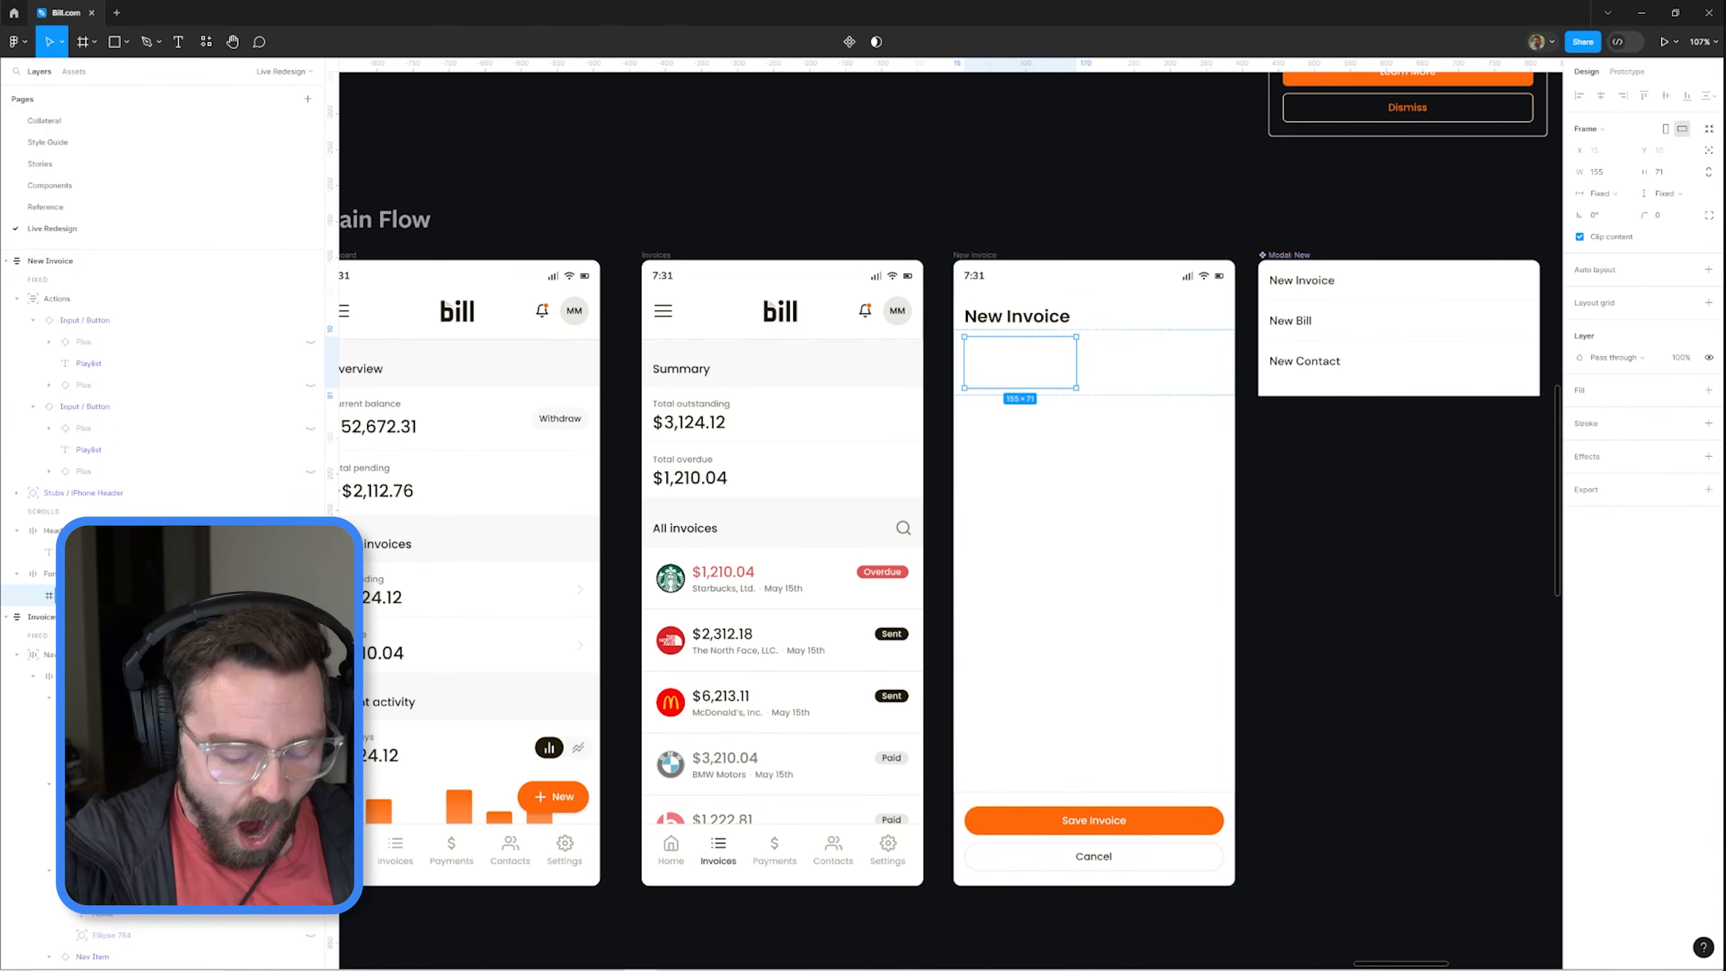
pyautogui.write('tCustomer')
pyautogui.scroll(2, 979, 355)
pyautogui.click(1063, 344)
pyautogui.scroll(3, 1064, 344)
# Step: Insert a Text input component below the Customer label with the placeholder "Select a customer"
pyautogui.click(73, 72)
pyautogui.write('input')
pyautogui.moveTo(46, 180); pyautogui.dragTo(999, 386)
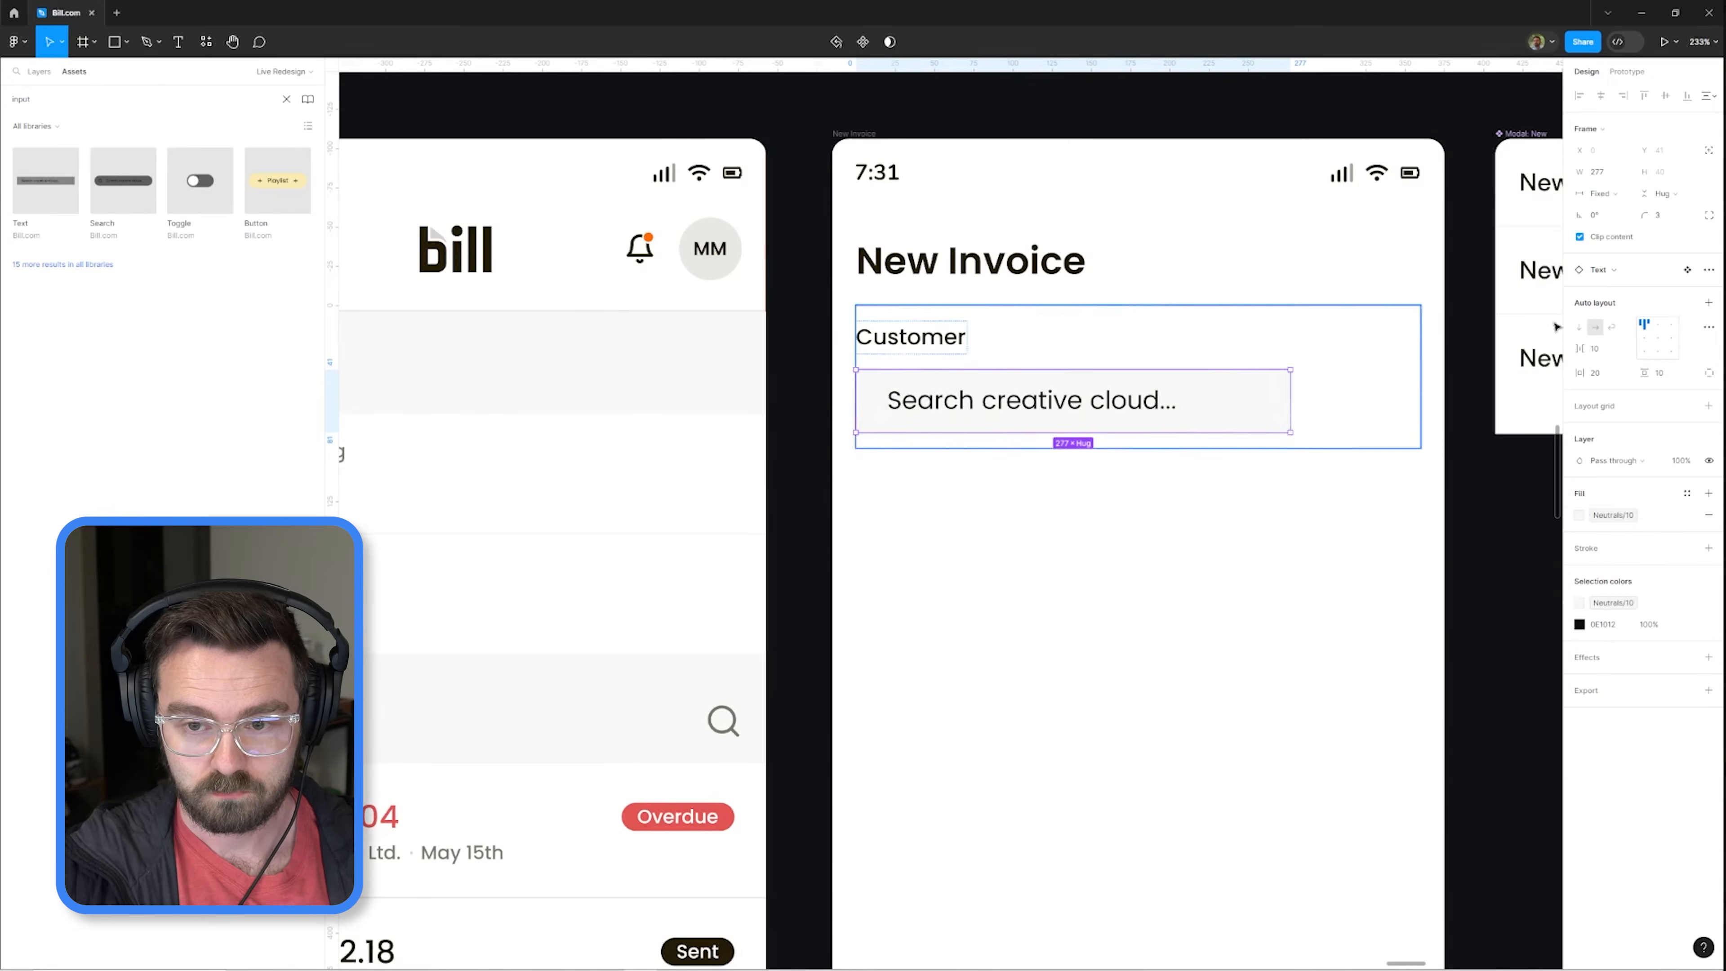
pyautogui.write('Select a customer')
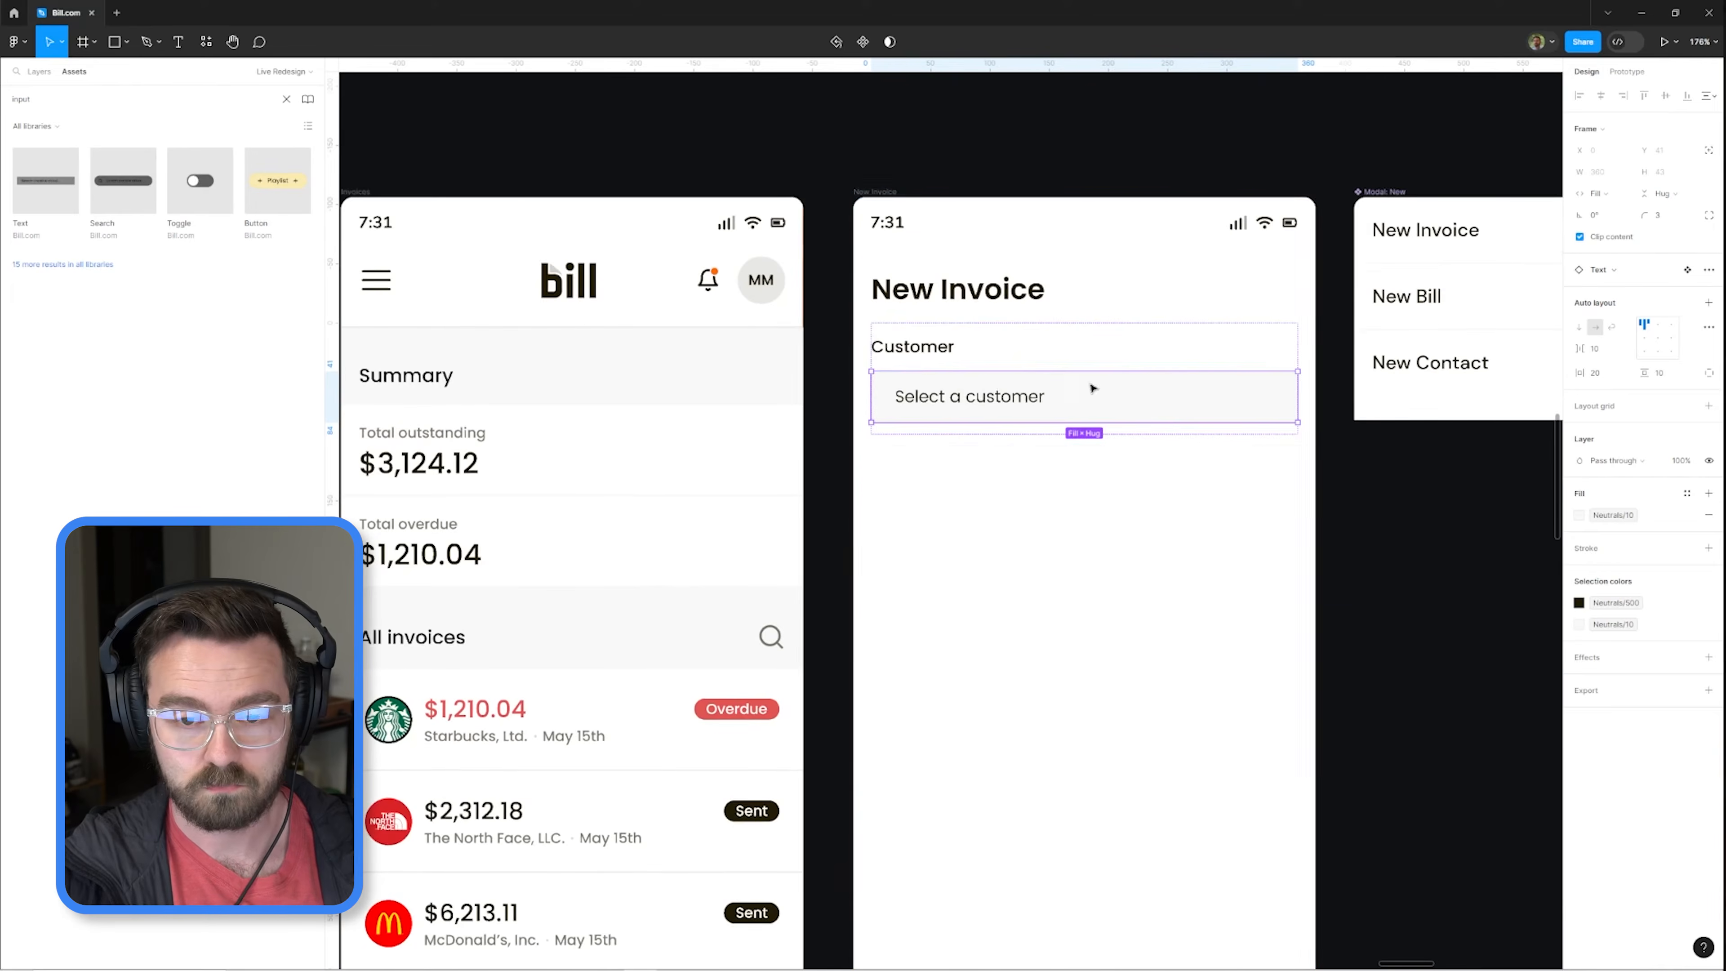
pyautogui.click(874, 193)
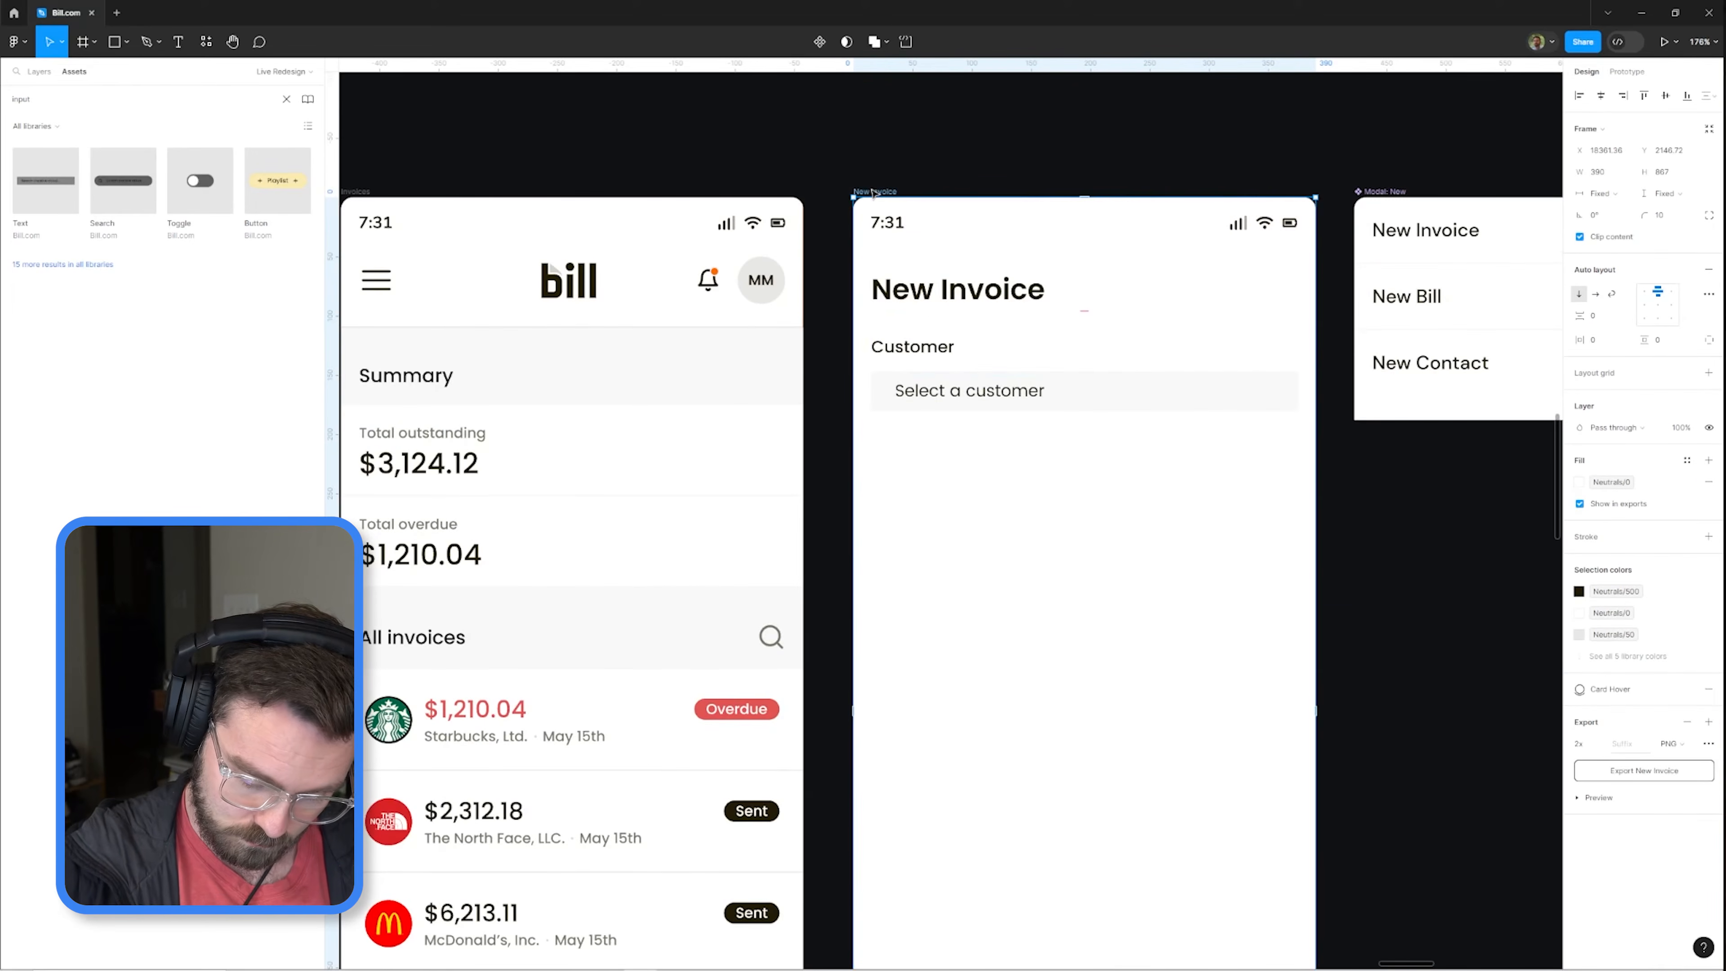
# Step: Set the customer field's horizontal padding to 15
pyautogui.keyDown('ctrl'); pyautogui.click(970, 391); pyautogui.keyUp('ctrl')
pyautogui.click(1097, 528)
pyautogui.keyDown('ctrl'); pyautogui.click(1156, 392); pyautogui.keyUp('ctrl')
pyautogui.click(1604, 376)
pyautogui.write('15')
pyautogui.press('Tab')
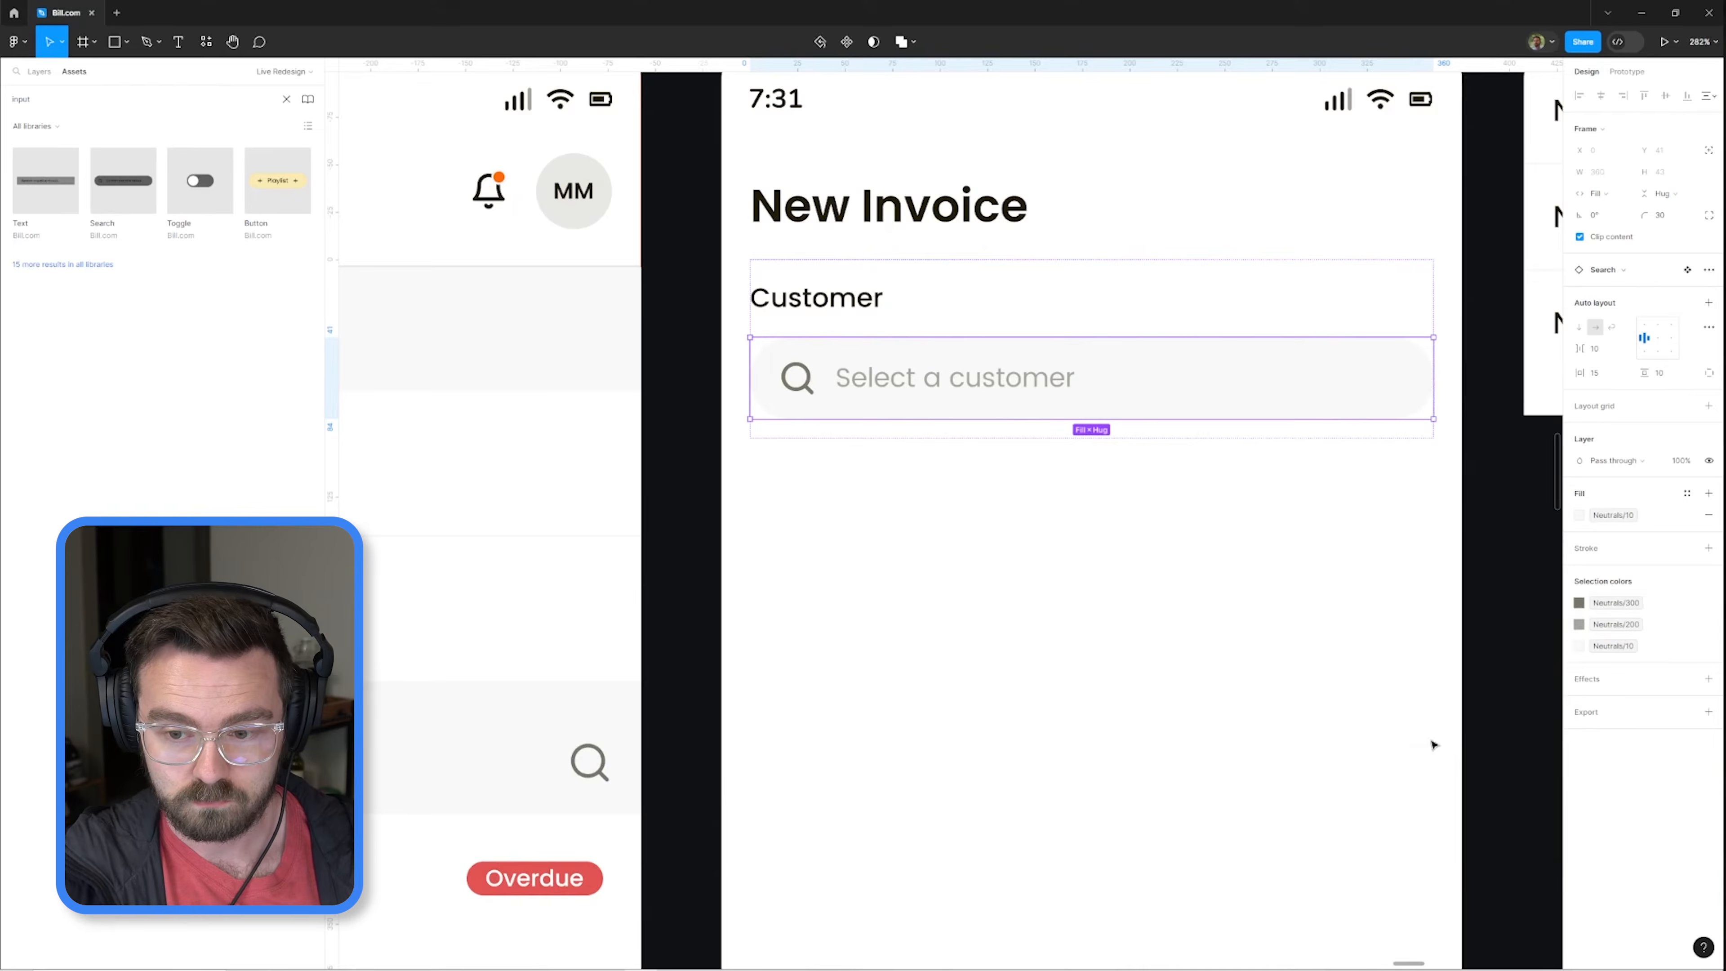
# Step: Set the corner radius of the customer search field to 6
pyautogui.scroll(-1, 1124, 573)
pyautogui.click(1126, 603)
pyautogui.keyDown('ctrl'); pyautogui.click(1190, 405); pyautogui.keyUp('ctrl')
pyautogui.click(1666, 216)
pyautogui.write('6')
pyautogui.press('Return')
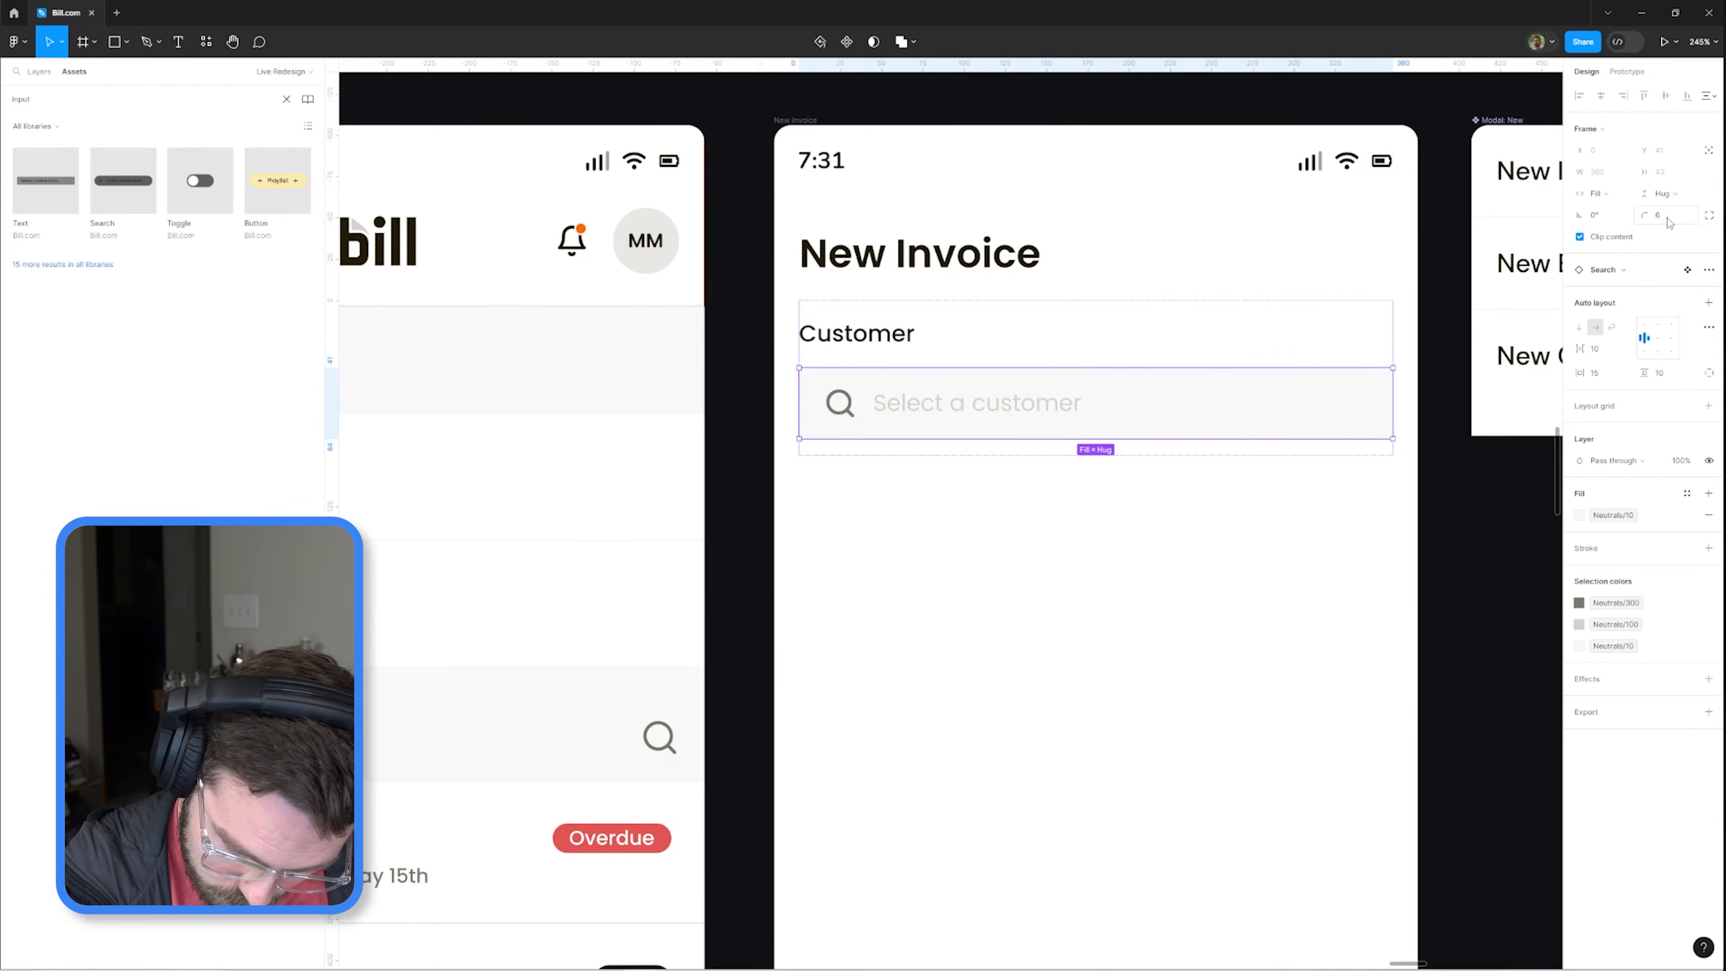
pyautogui.scroll(-4, 939, 544)
pyautogui.click(1210, 677)
pyautogui.click(836, 714)
pyautogui.scroll(-3, 1137, 582)
pyautogui.keyDown('ctrl'); pyautogui.click(1156, 682); pyautogui.keyUp('ctrl')
pyautogui.hotkey('shift', 'e')
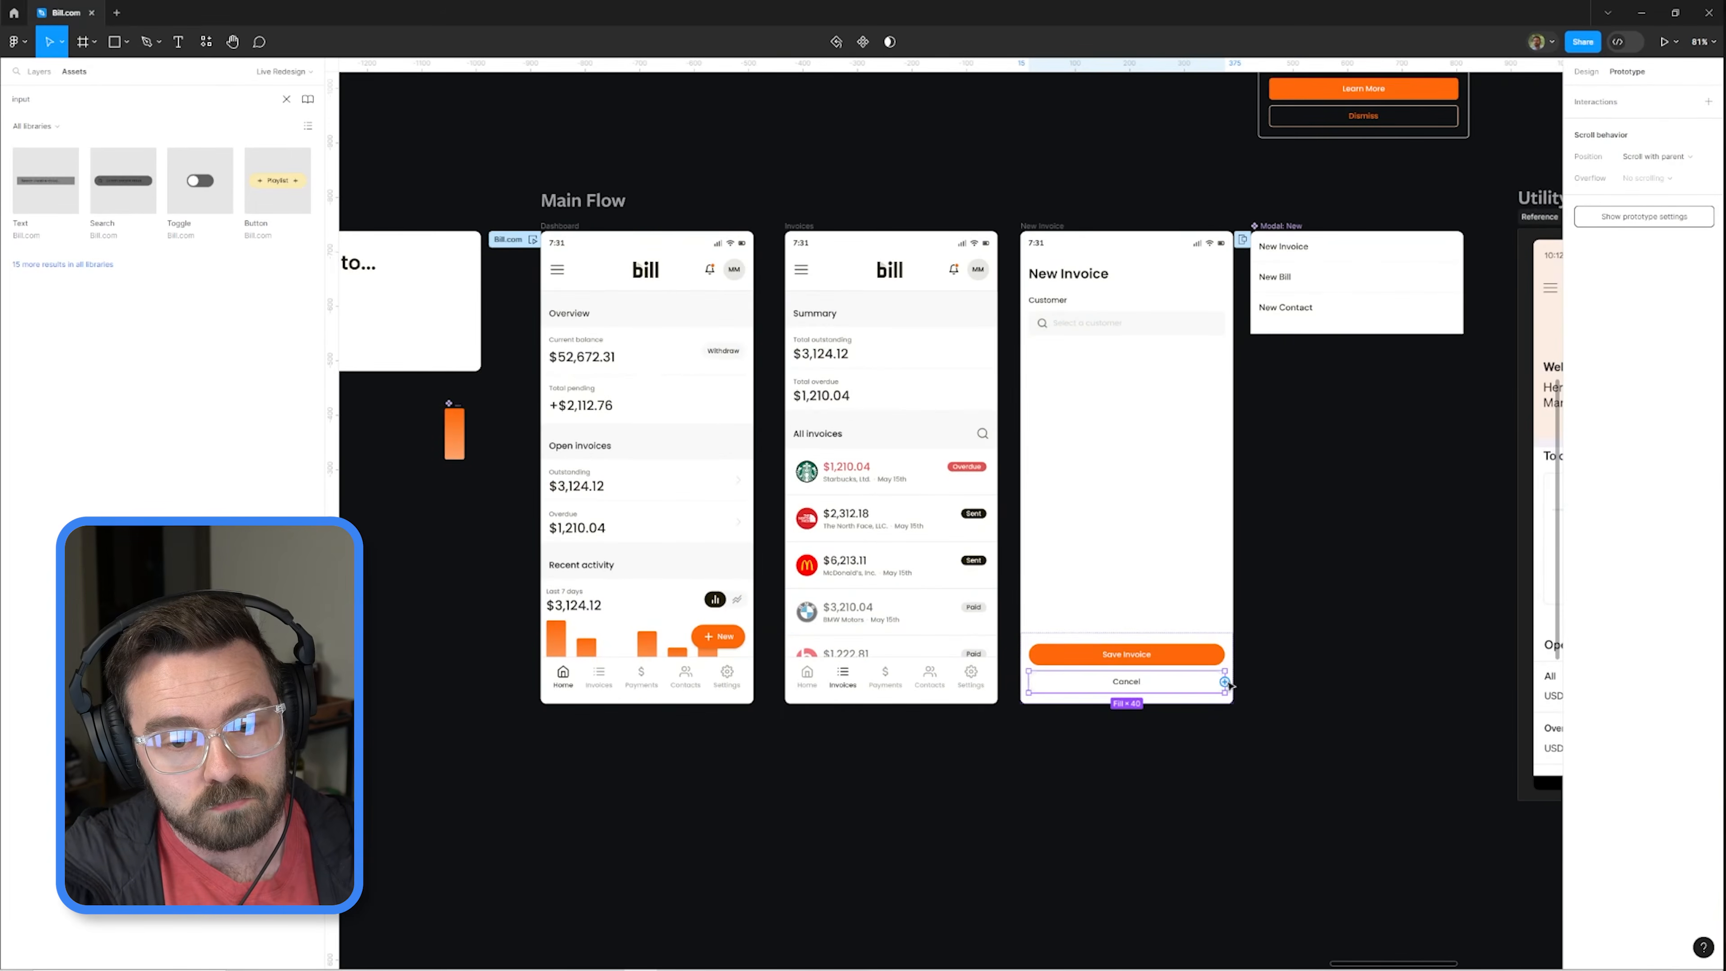
pyautogui.hotkey('shift', 'e')
# Step: Set the bottom padding of the New Invoice screen's Actions container to 30
pyautogui.click(663, 680)
pyautogui.click(907, 681)
pyautogui.click(1155, 698)
pyautogui.click(1662, 339)
pyautogui.write('30')
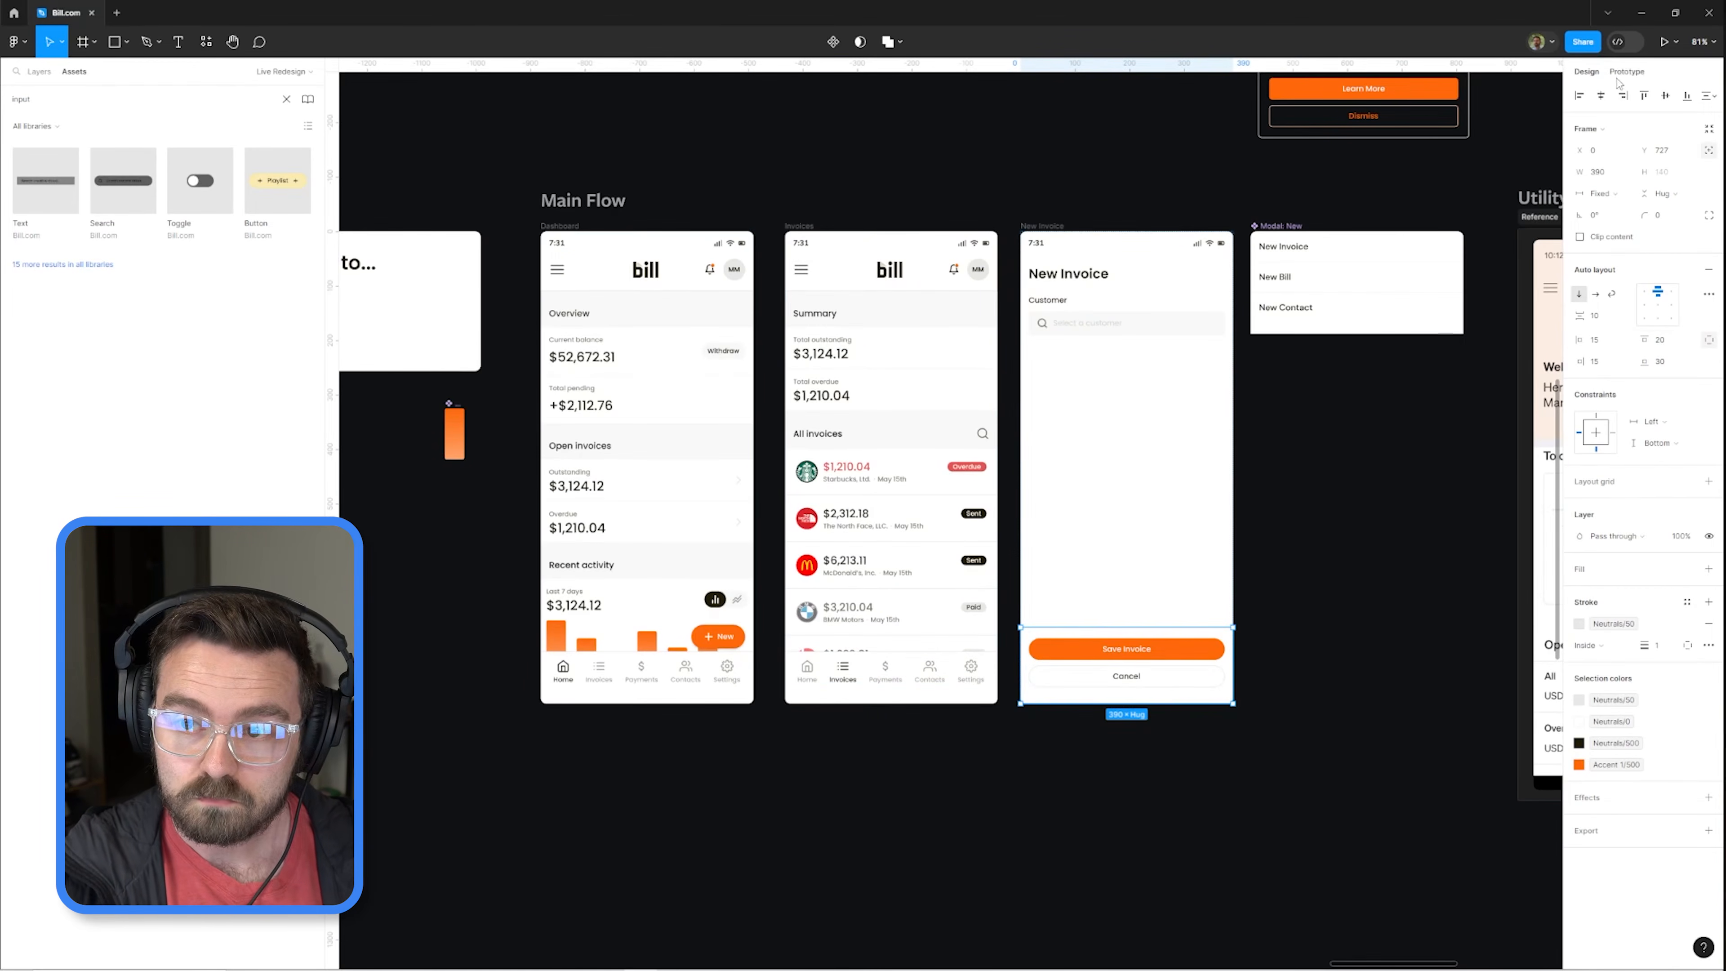
# Step: Set the corner radius of the Save Invoice and Cancel buttons to 6
pyautogui.hotkey('shift', 'e')
pyautogui.click(1043, 227)
pyautogui.hotkey('shift', 'e')
pyautogui.scroll(3, 1161, 667)
pyautogui.keyDown('ctrl'); pyautogui.click(874, 667); pyautogui.keyUp('ctrl')
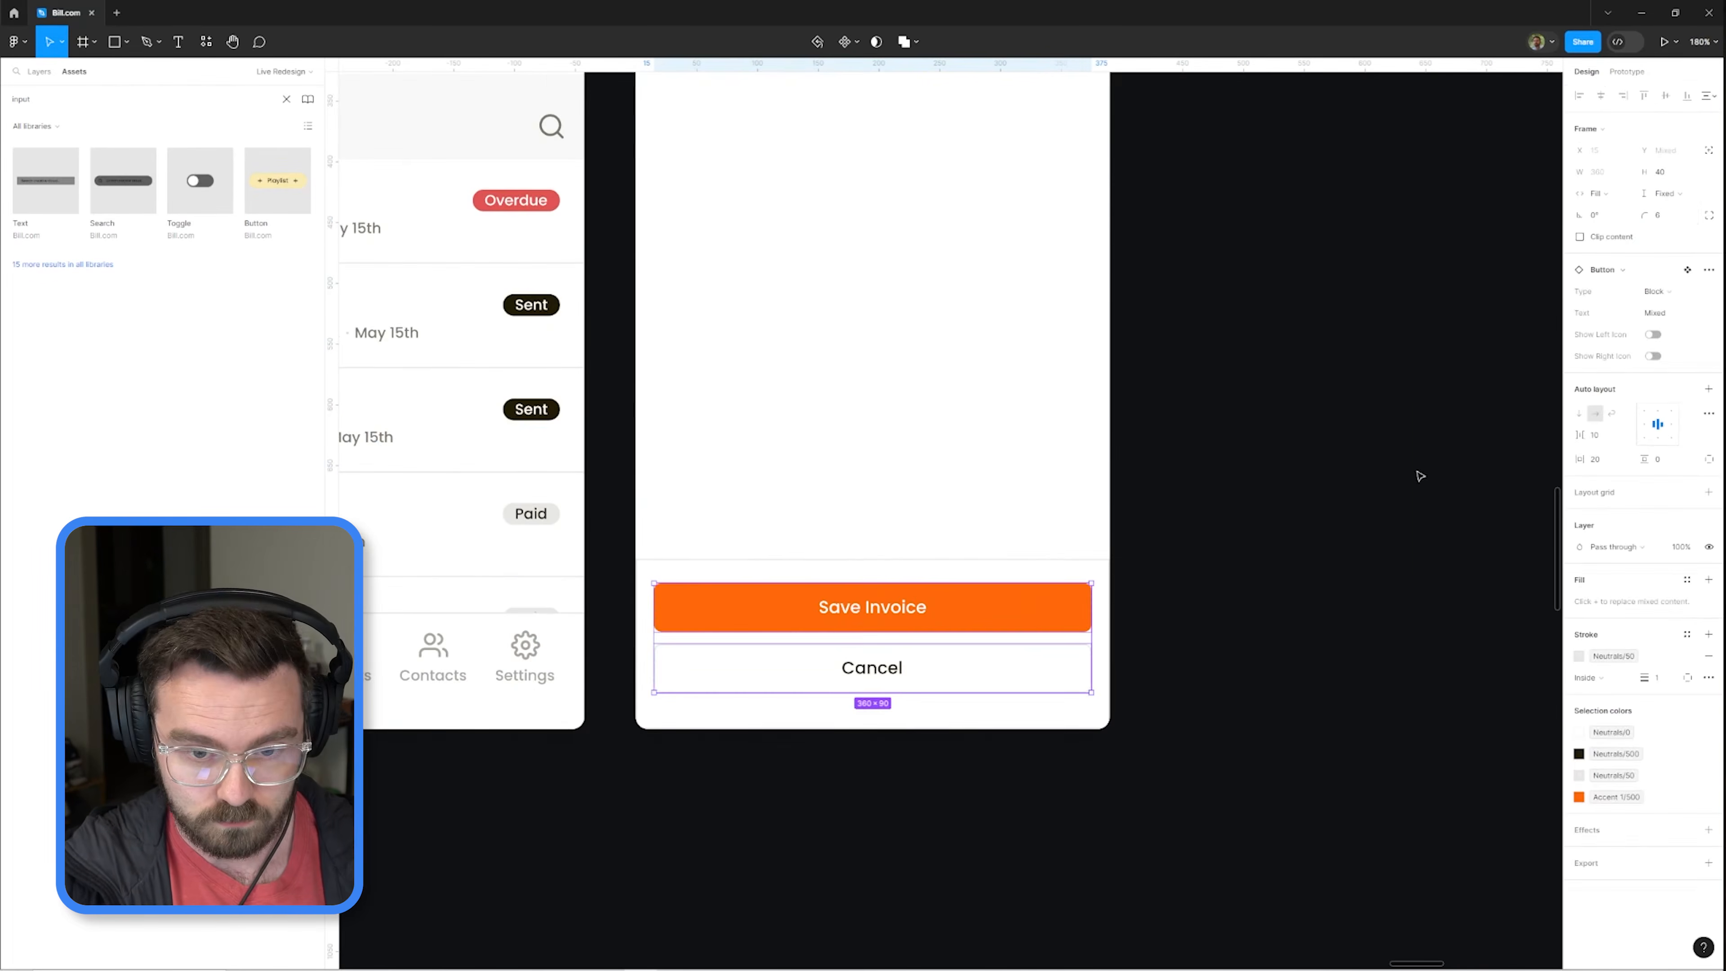
pyautogui.press('Escape')
# Step: Find the Light close icon among the library assets and add it at the far end of the New Invoice title row
pyautogui.scroll(-3, 1218, 497)
pyautogui.scroll(1, 1106, 615)
pyautogui.hscroll(5, 1119, 585)
pyautogui.keyDown('ctrl'); pyautogui.click(952, 210); pyautogui.keyUp('ctrl')
pyautogui.hotkey('alt', '1')
pyautogui.hotkey('alt', '2')
pyautogui.write('close')
pyautogui.click(1295, 409)
pyautogui.moveTo(200, 181); pyautogui.dragTo(347, 406)
# Step: Add a prototype interaction on the close icon that navigates to the Dashboard instantly on click
pyautogui.keyDown('ctrl'); pyautogui.click(1173, 211); pyautogui.keyUp('ctrl')
pyautogui.press('Escape')
pyautogui.keyDown('ctrl'); pyautogui.click(1173, 211); pyautogui.keyUp('ctrl')
pyautogui.hotkey('shift', 'p')
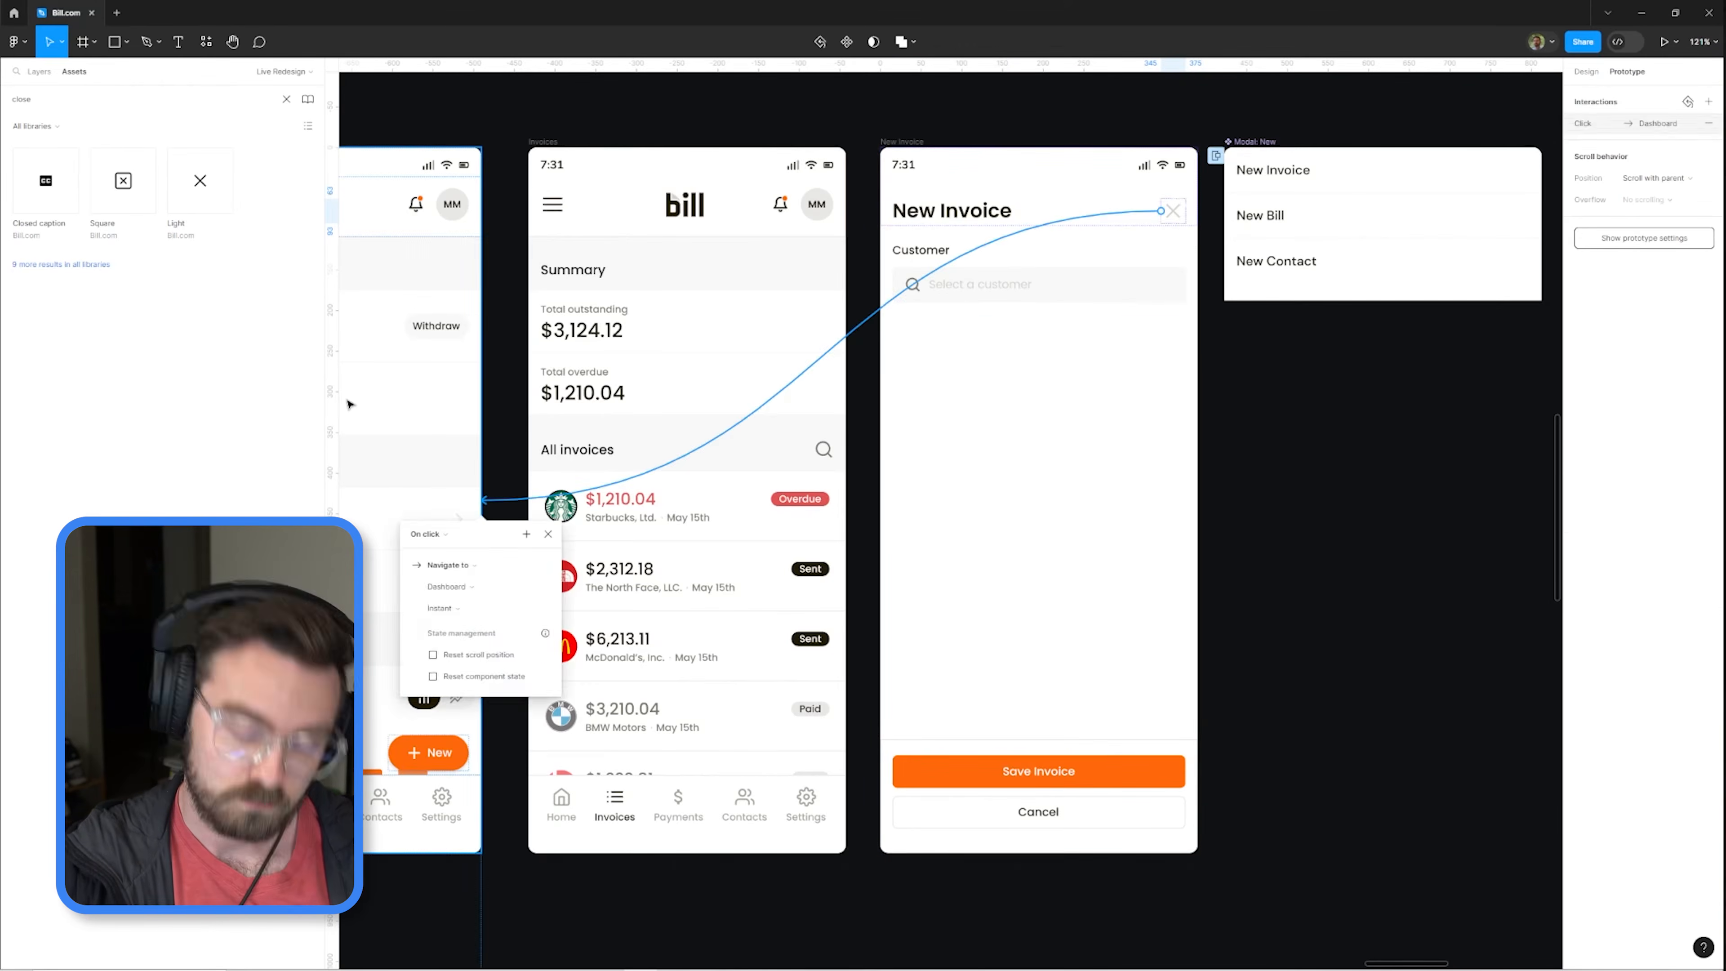
pyautogui.hotkey('shift', 'e')
# Step: Duplicate the Customer field group and relabel the copy Line Items
pyautogui.hscroll(2, 891, 305)
pyautogui.click(890, 305)
pyautogui.hotkey('alt', '1')
pyautogui.hotkey('ctrl', 'd')
pyautogui.click(1580, 294)
pyautogui.write('Line Items')
# Step: Set the field group's vertical padding to 0 and the surrounding form container's to 20, with 10 at the bottom
pyautogui.click(1674, 344)
pyautogui.write('0')
pyautogui.press('Return')
pyautogui.hotkey('shift', 'Return')
pyautogui.click(1674, 345)
pyautogui.write('20')
pyautogui.click(1709, 340)
pyautogui.click(1673, 361)
pyautogui.write('10')
# Step: Change the Line Items search field's placeholder to "Find a line item"
pyautogui.doubleClick(909, 371)
pyautogui.write('Find a line item')
pyautogui.press('Escape')
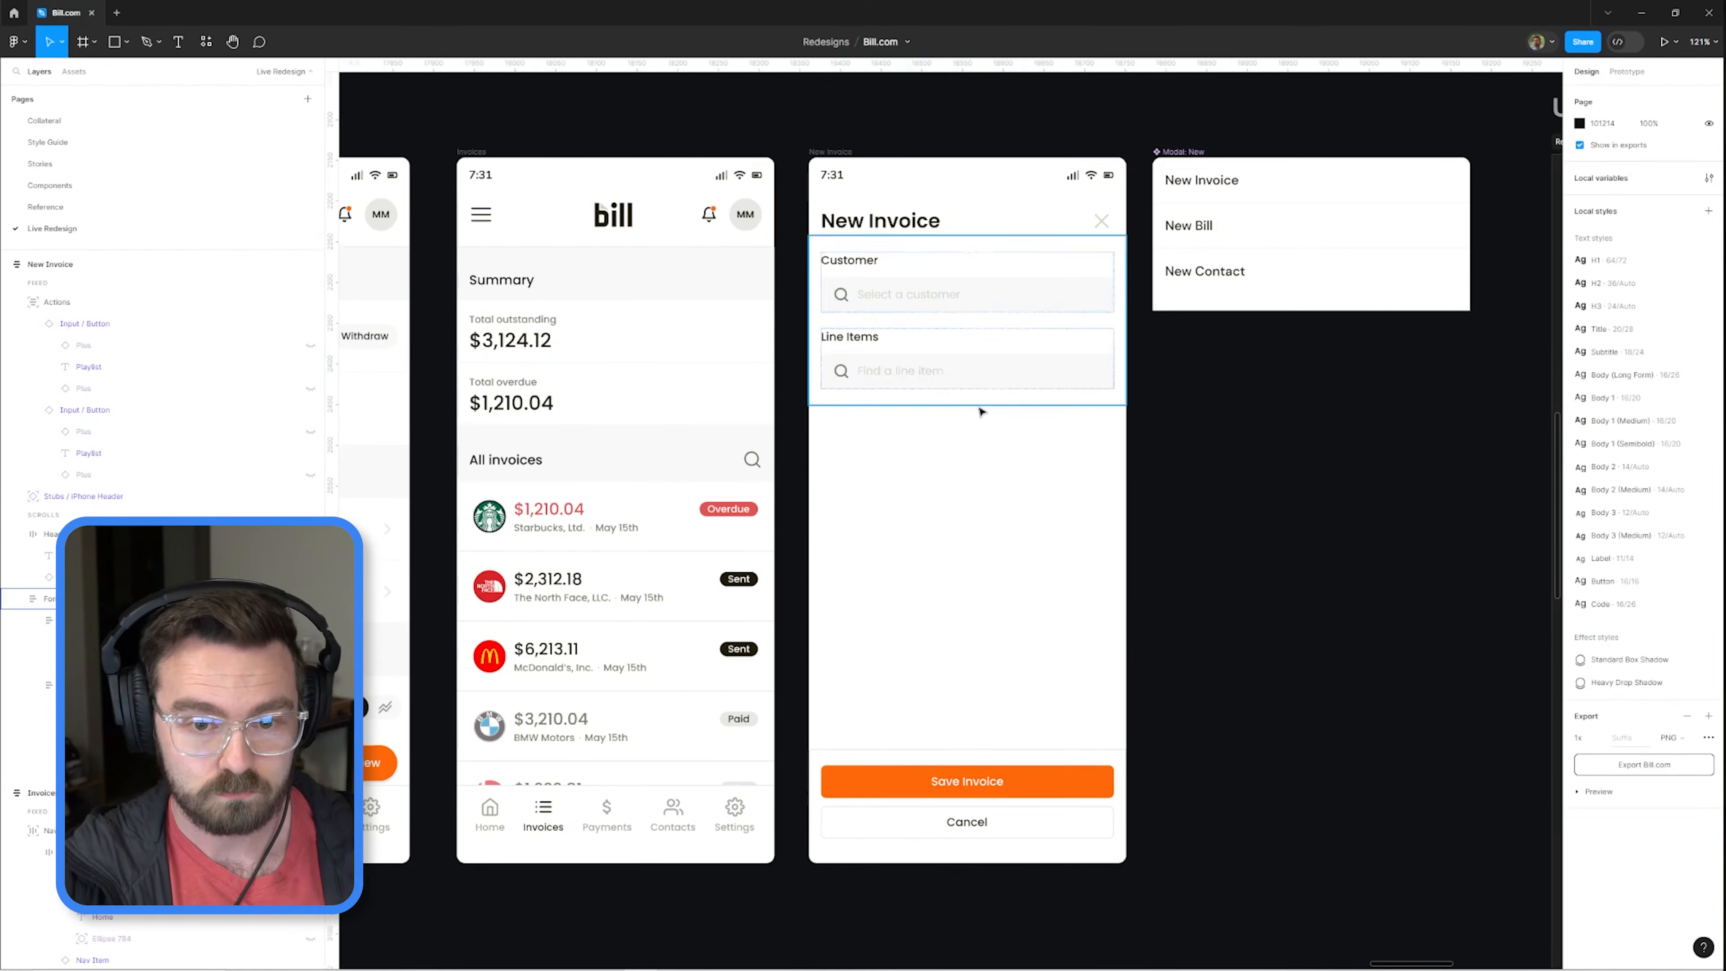
pyautogui.press('Escape')
# Step: Draw a frame below the Line Items search field as a full-width auto layout row
pyautogui.scroll(1, 999, 425)
pyautogui.press('f')
pyautogui.moveTo(835, 413); pyautogui.dragTo(879, 431)
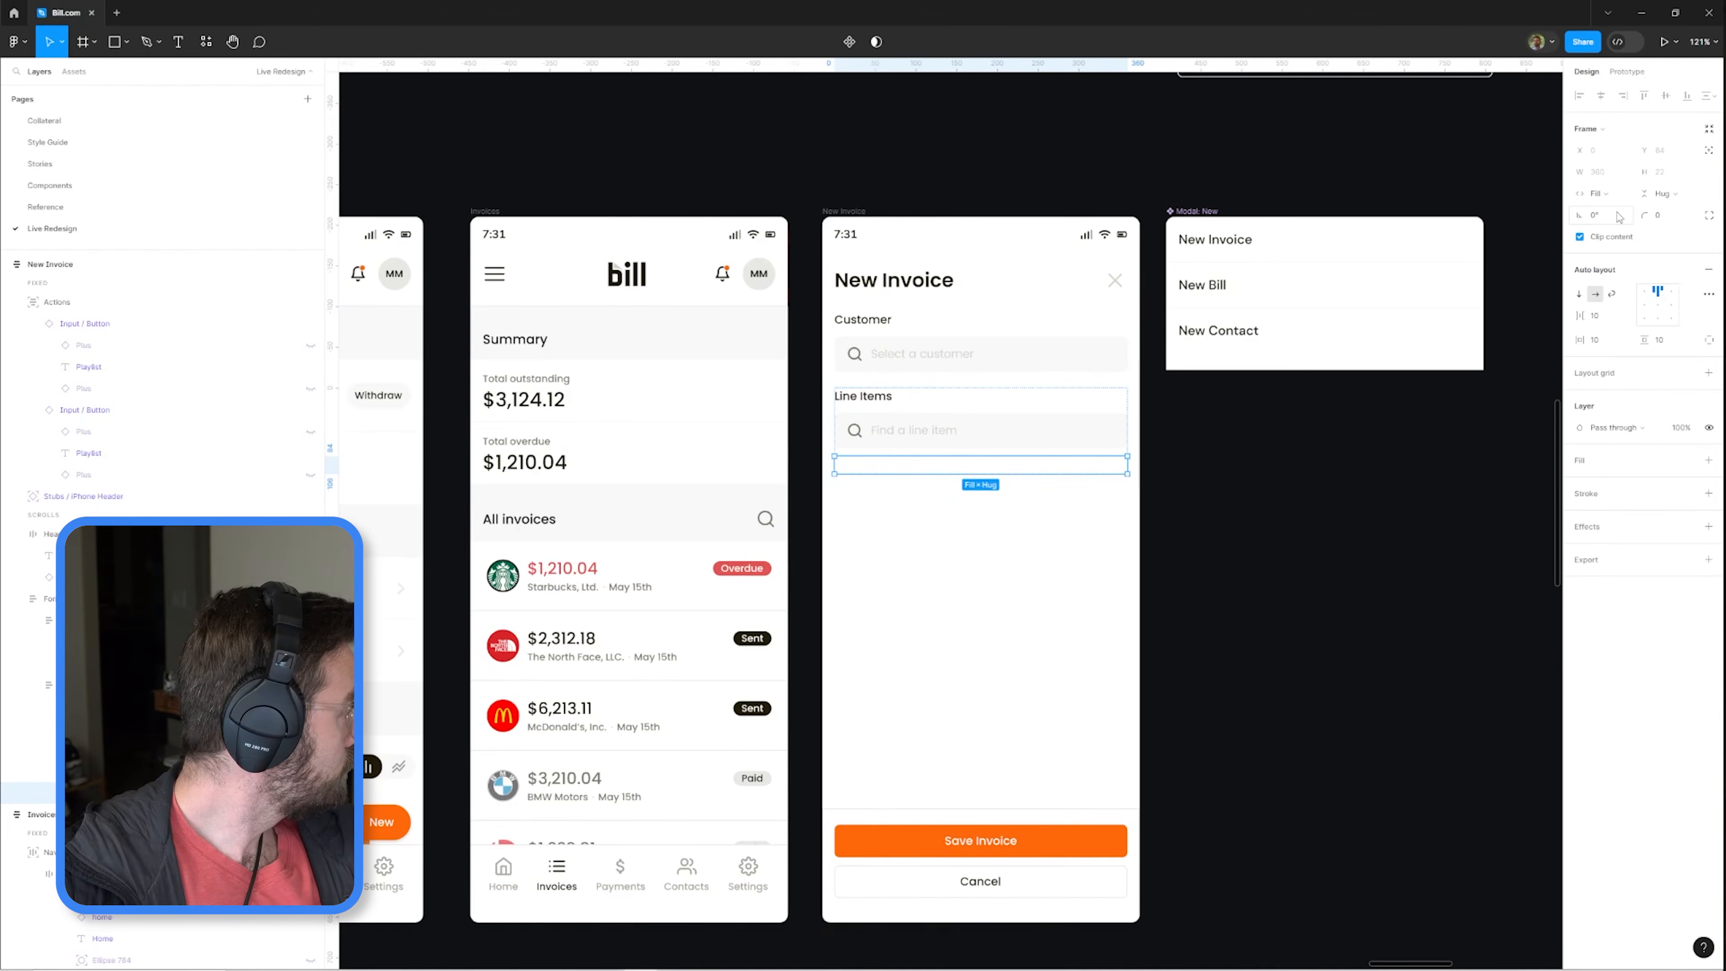
# Step: Switch the new frame below the Line Items search field to vertical auto layout and add the text "Item 1" in it
pyautogui.hotkey('ctrl', '=')
pyautogui.click(1578, 295)
pyautogui.press('t')
pyautogui.click(881, 439)
pyautogui.write('Item 1')
pyautogui.press('Escape')
# Step: Left-align the auto layout frame holding Item 1 with zero padding and duplicate the item
pyautogui.scroll(-5, 881, 439)
pyautogui.hotkey('shift', 'Return')
pyautogui.press('Return')
pyautogui.hotkey('shift', 'a')
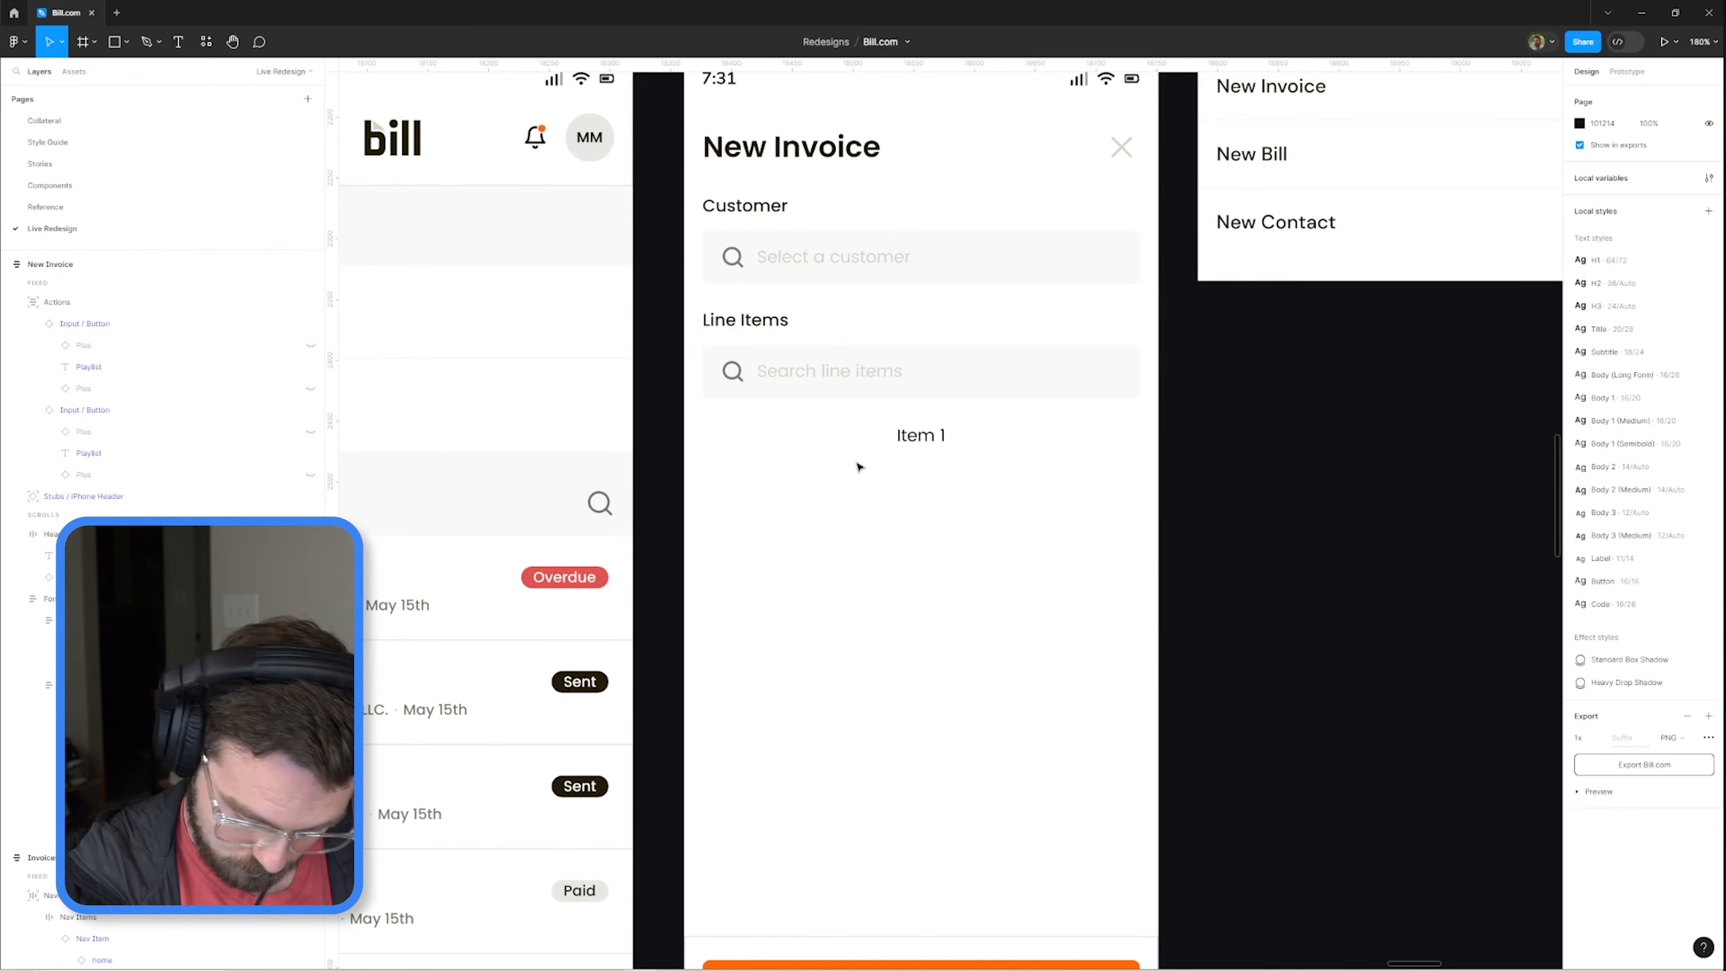
pyautogui.hotkey('alt', 'a')
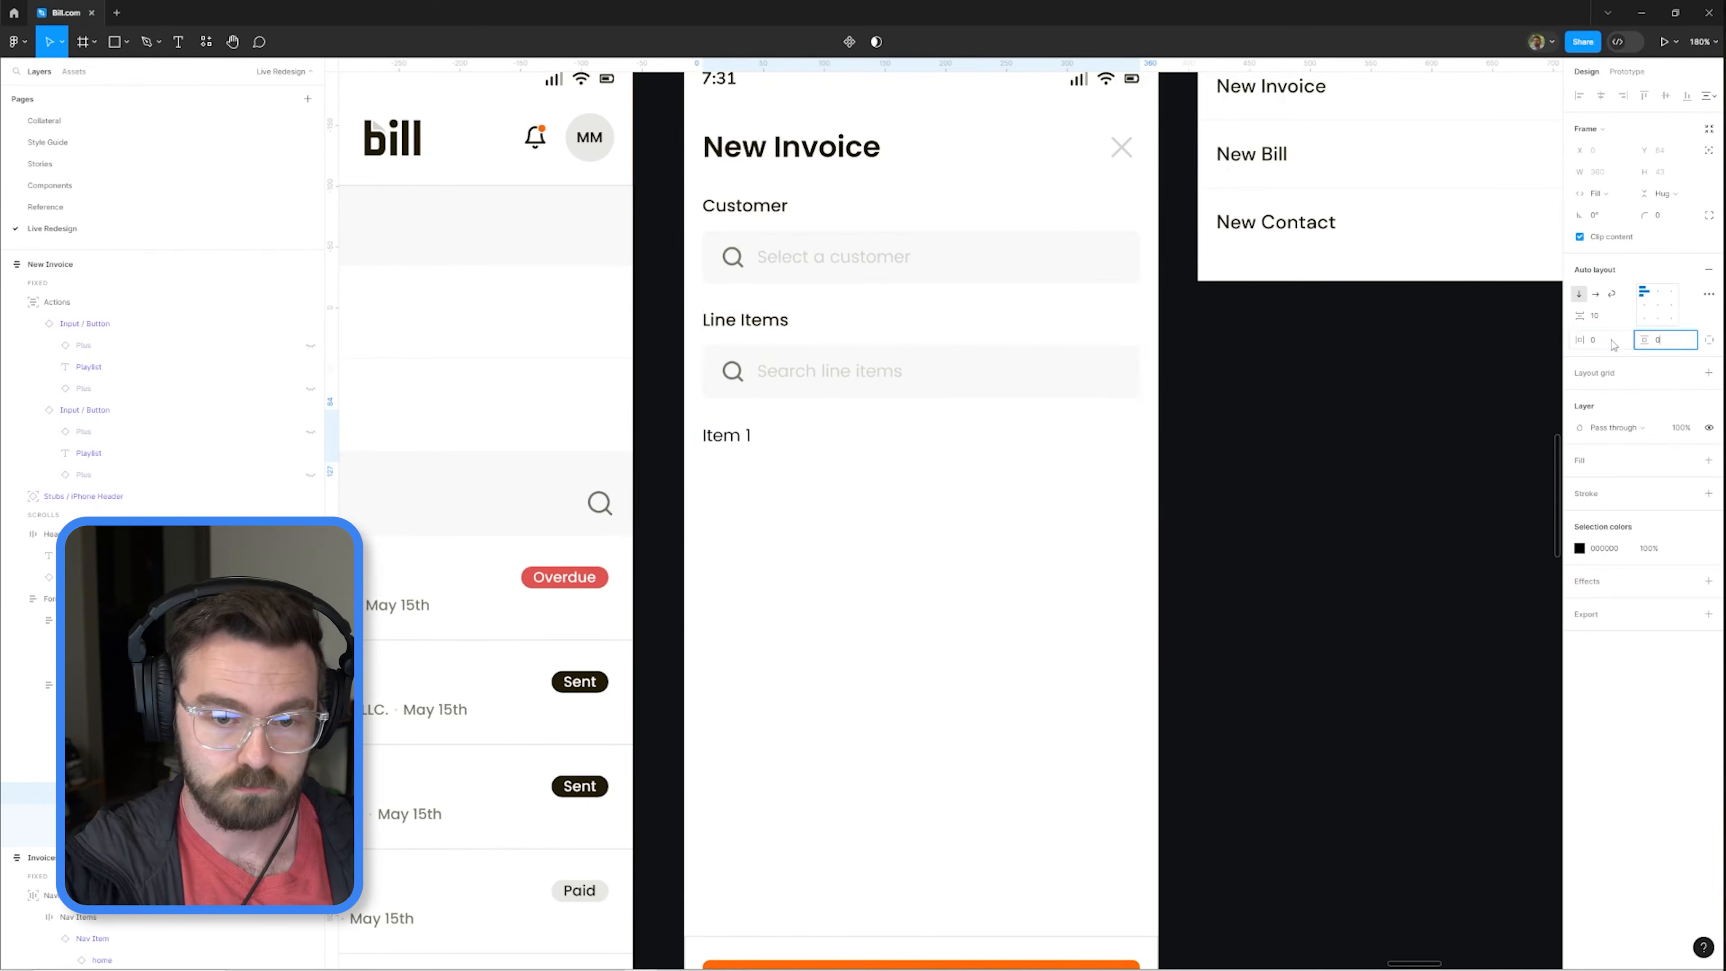
pyautogui.hotkey('ctrl', 'd')
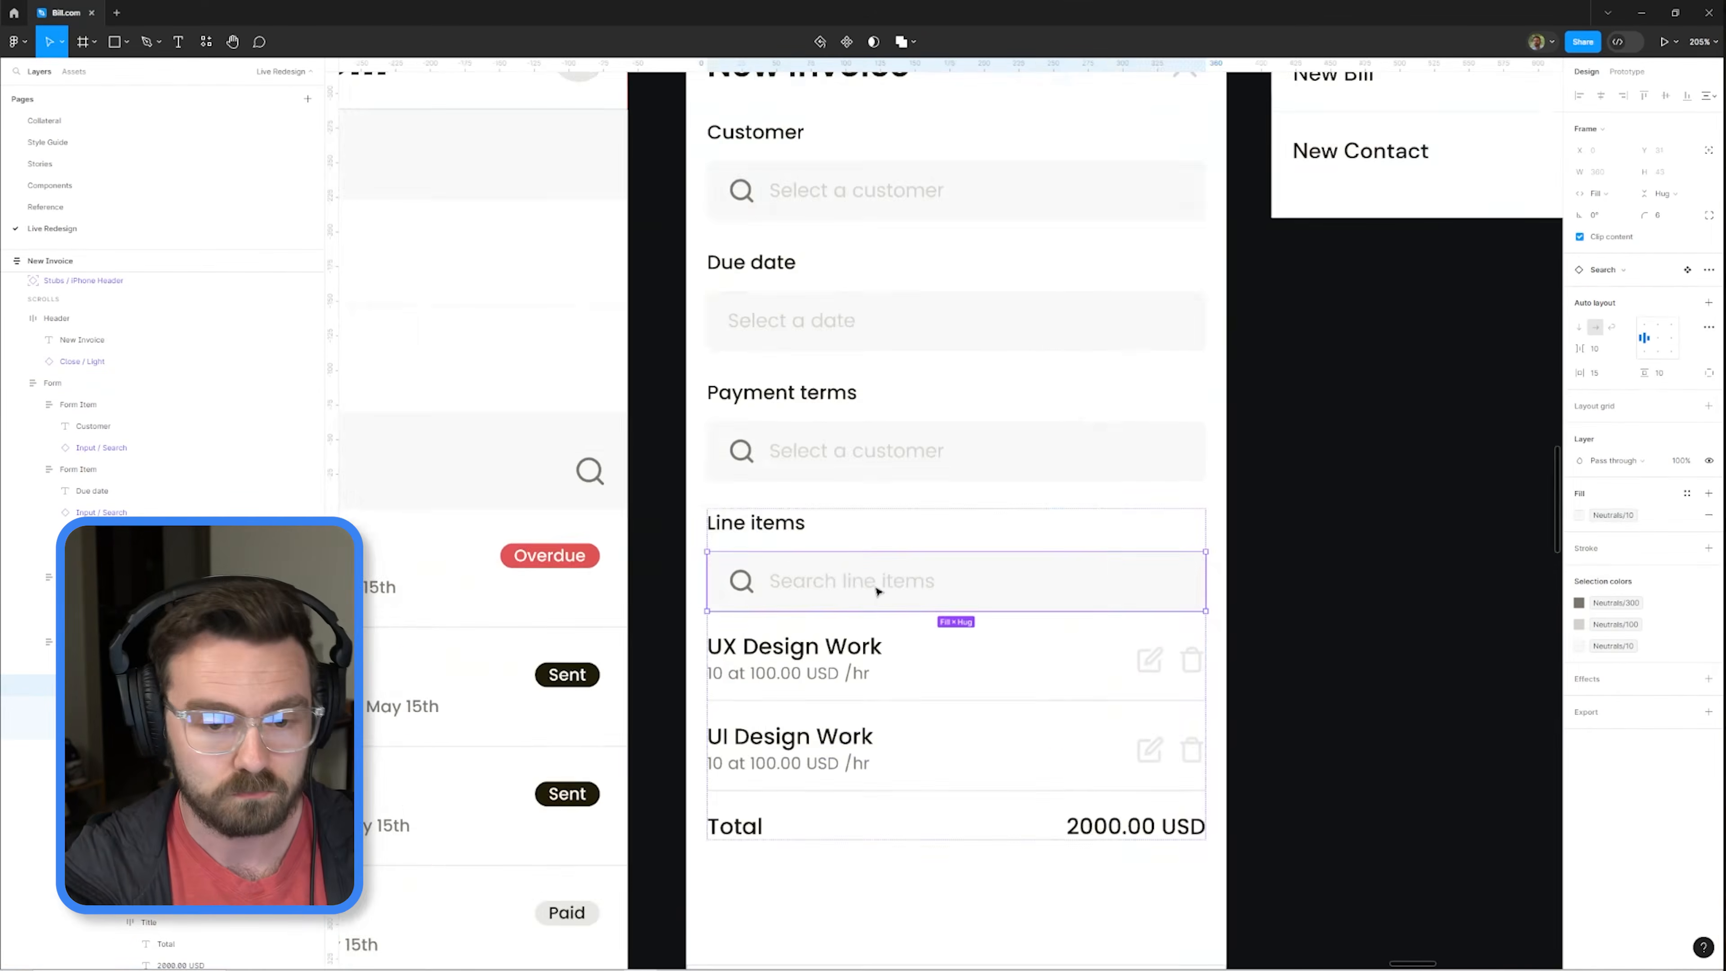
# Step: Duplicate the payment terms button row and relabel the buttons to offer Due on receipt, Net 15, Net 30 and Net 60
pyautogui.hotkey('shift', 'a')
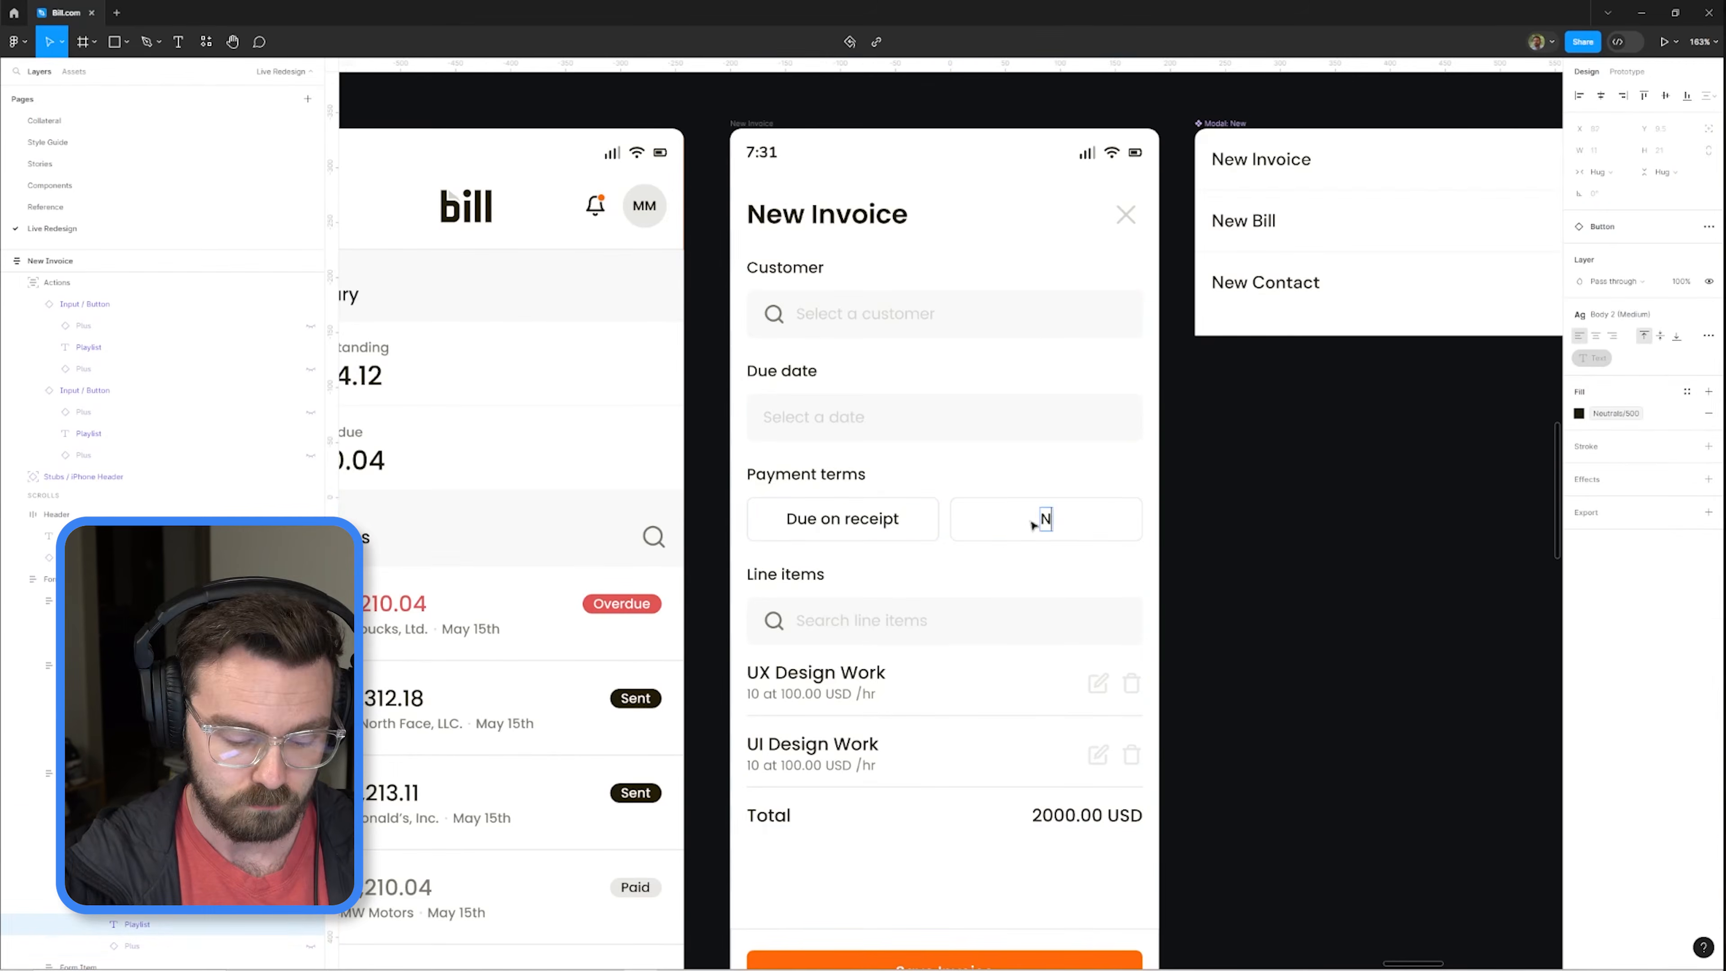
pyautogui.hotkey('ctrl', 'd')
pyautogui.doubleClick(843, 573)
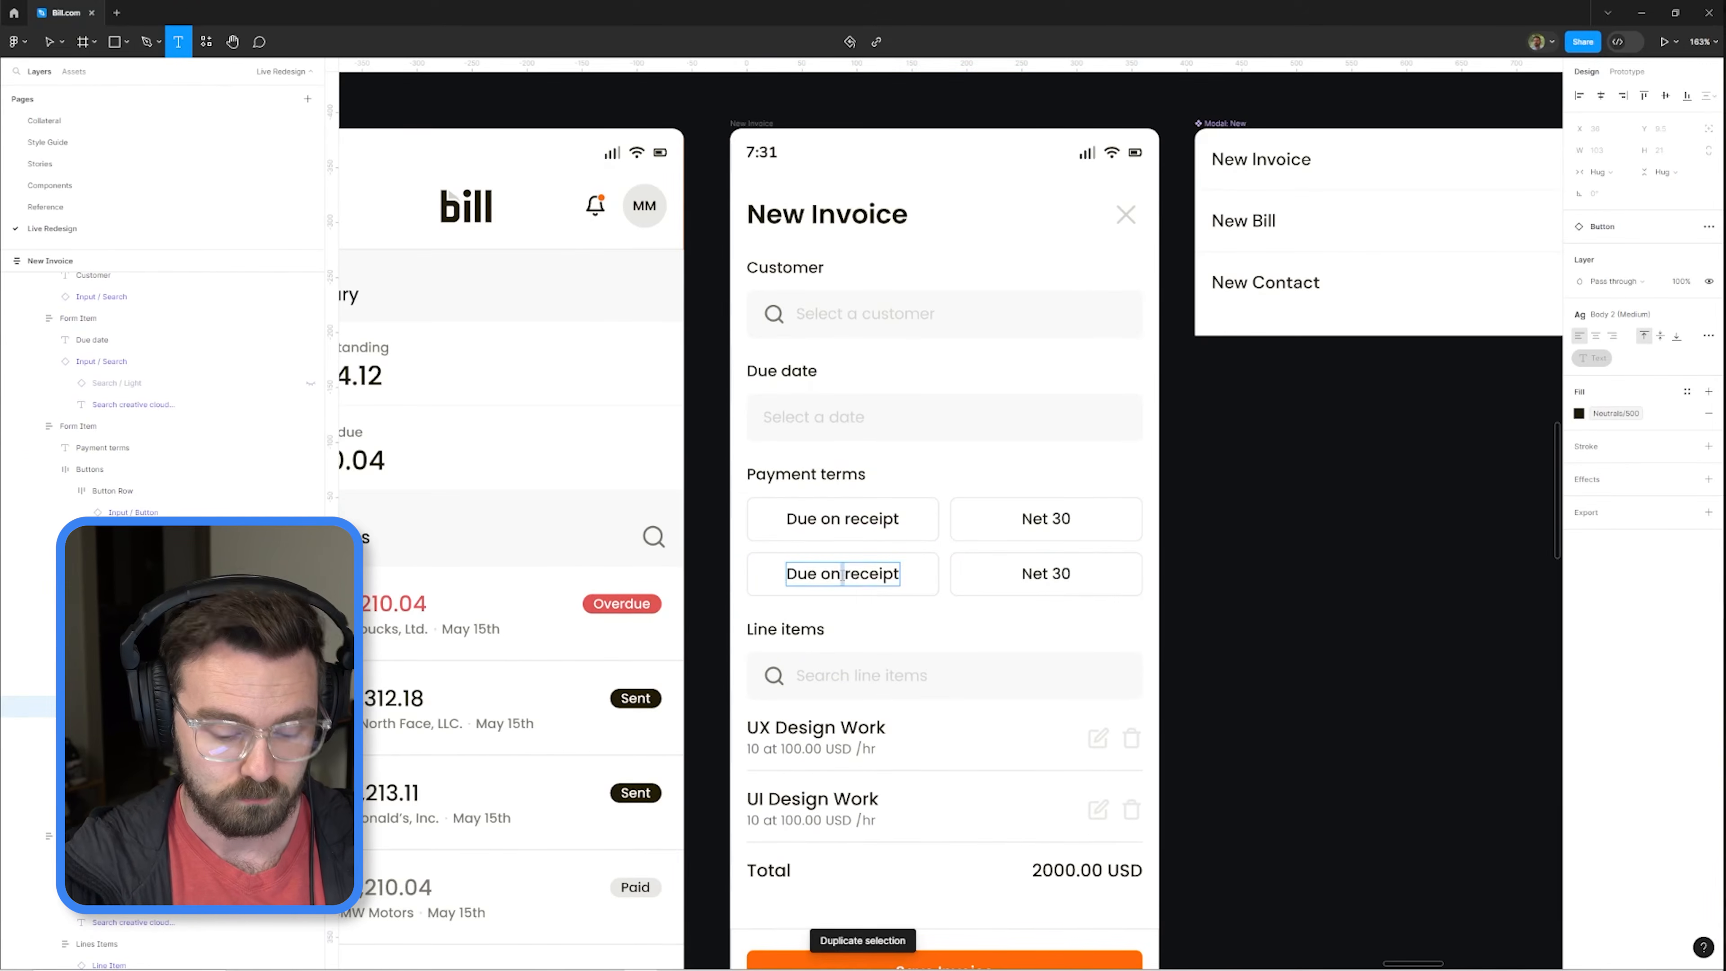
pyautogui.press('Delete')
pyautogui.write('5')
# Step: Style the Due on receipt button as the selected term with a check icon, orange outline and orange text
pyautogui.scroll(3, 990, 528)
pyautogui.keyDown('ctrl'); pyautogui.click(979, 449); pyautogui.keyUp('ctrl')
pyautogui.click(1653, 334)
pyautogui.click(1686, 358)
pyautogui.click(1627, 525)
pyautogui.click(1580, 678)
pyautogui.click(1434, 864)
pyautogui.keyDown('ctrl'); pyautogui.click(917, 443); pyautogui.keyUp('ctrl')
pyautogui.keyDown('ctrl'); pyautogui.click(807, 448); pyautogui.keyUp('ctrl')
# Step: Apply a larger text style to the Customer, Due date, Payment terms and Line items labels
pyautogui.keyDown('ctrl'); pyautogui.scroll(-4, 1164, 441); pyautogui.keyUp('ctrl')
pyautogui.keyDown('ctrl'); pyautogui.click(897, 253); pyautogui.keyUp('ctrl')
pyautogui.keyDown('ctrl'); pyautogui.keyDown('shift'); pyautogui.click(894, 344); pyautogui.keyUp('shift'); pyautogui.keyUp('ctrl')
pyautogui.keyDown('ctrl'); pyautogui.keyDown('shift'); pyautogui.click(918, 435); pyautogui.keyUp('shift'); pyautogui.keyUp('ctrl')
pyautogui.keyDown('ctrl'); pyautogui.keyDown('shift'); pyautogui.click(897, 573); pyautogui.keyUp('shift'); pyautogui.keyUp('ctrl')
pyautogui.click(1266, 477)
# Step: Apply a larger text style to the quantity and rate text of the line item component
pyautogui.scroll(5, 914, 474)
pyautogui.keyDown('ctrl'); pyautogui.click(914, 474); pyautogui.keyUp('ctrl')
pyautogui.click(1621, 314)
pyautogui.scroll(-4, 1338, 655)
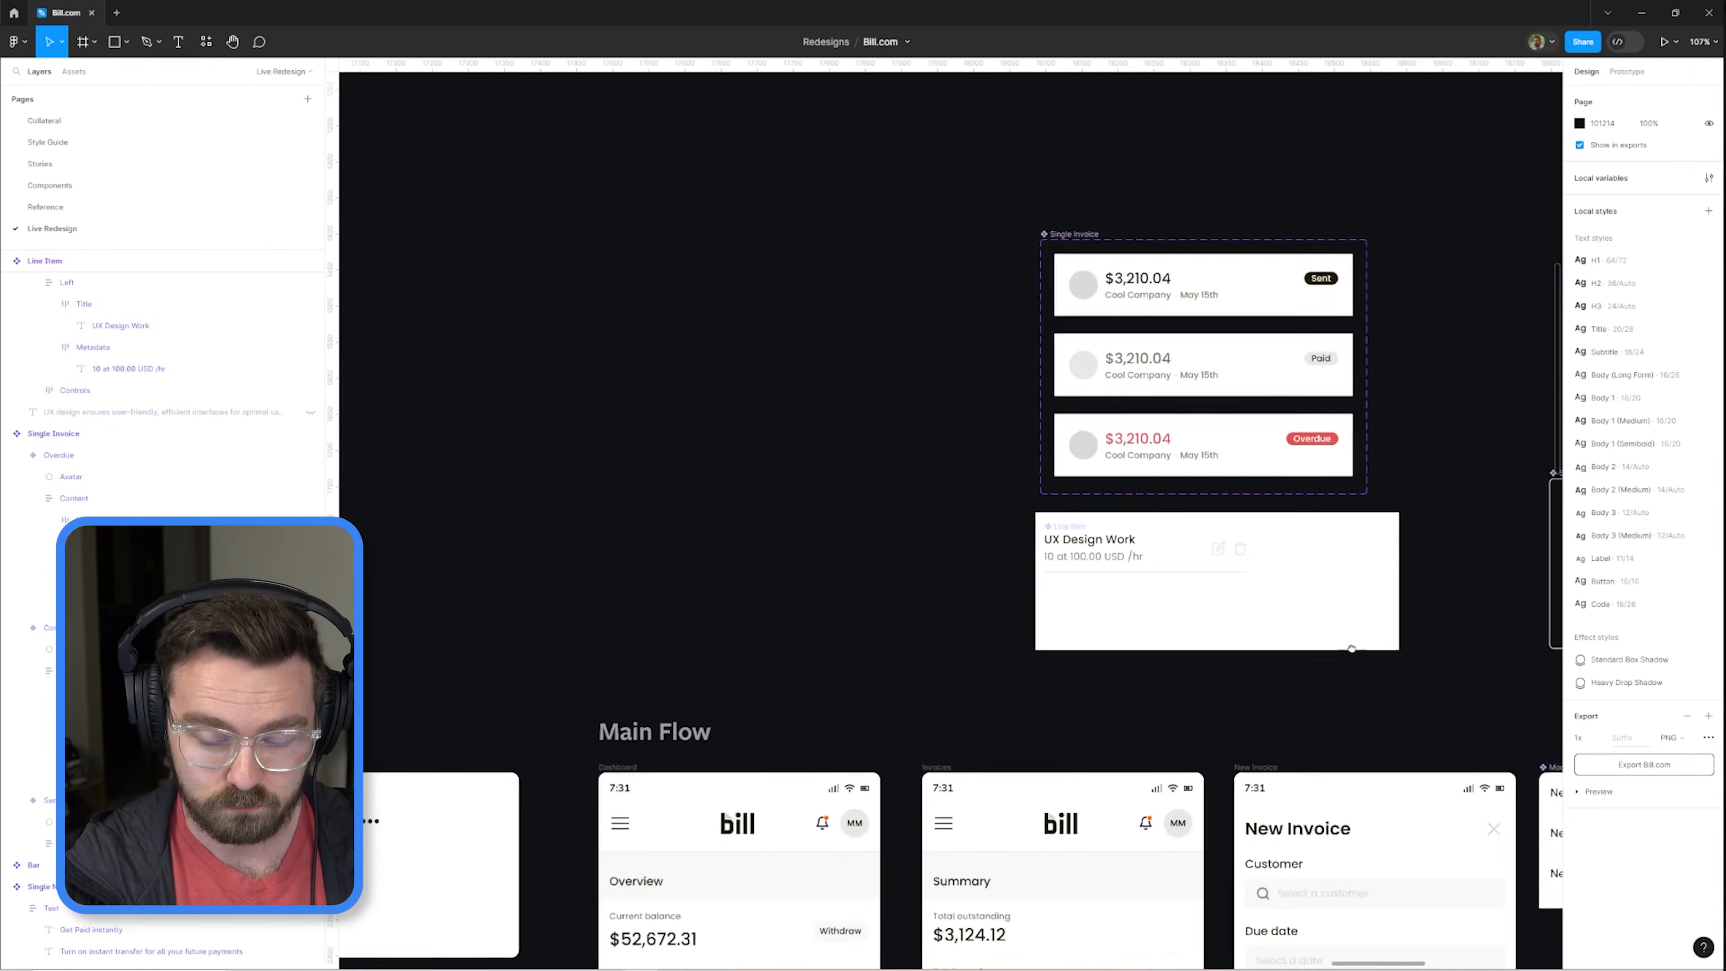
pyautogui.scroll(-4, 1337, 655)
pyautogui.keyDown('ctrl'); pyautogui.click(1005, 540); pyautogui.keyUp('ctrl')
pyautogui.click(1642, 314)
pyautogui.click(1118, 259)
pyautogui.click(1113, 877)
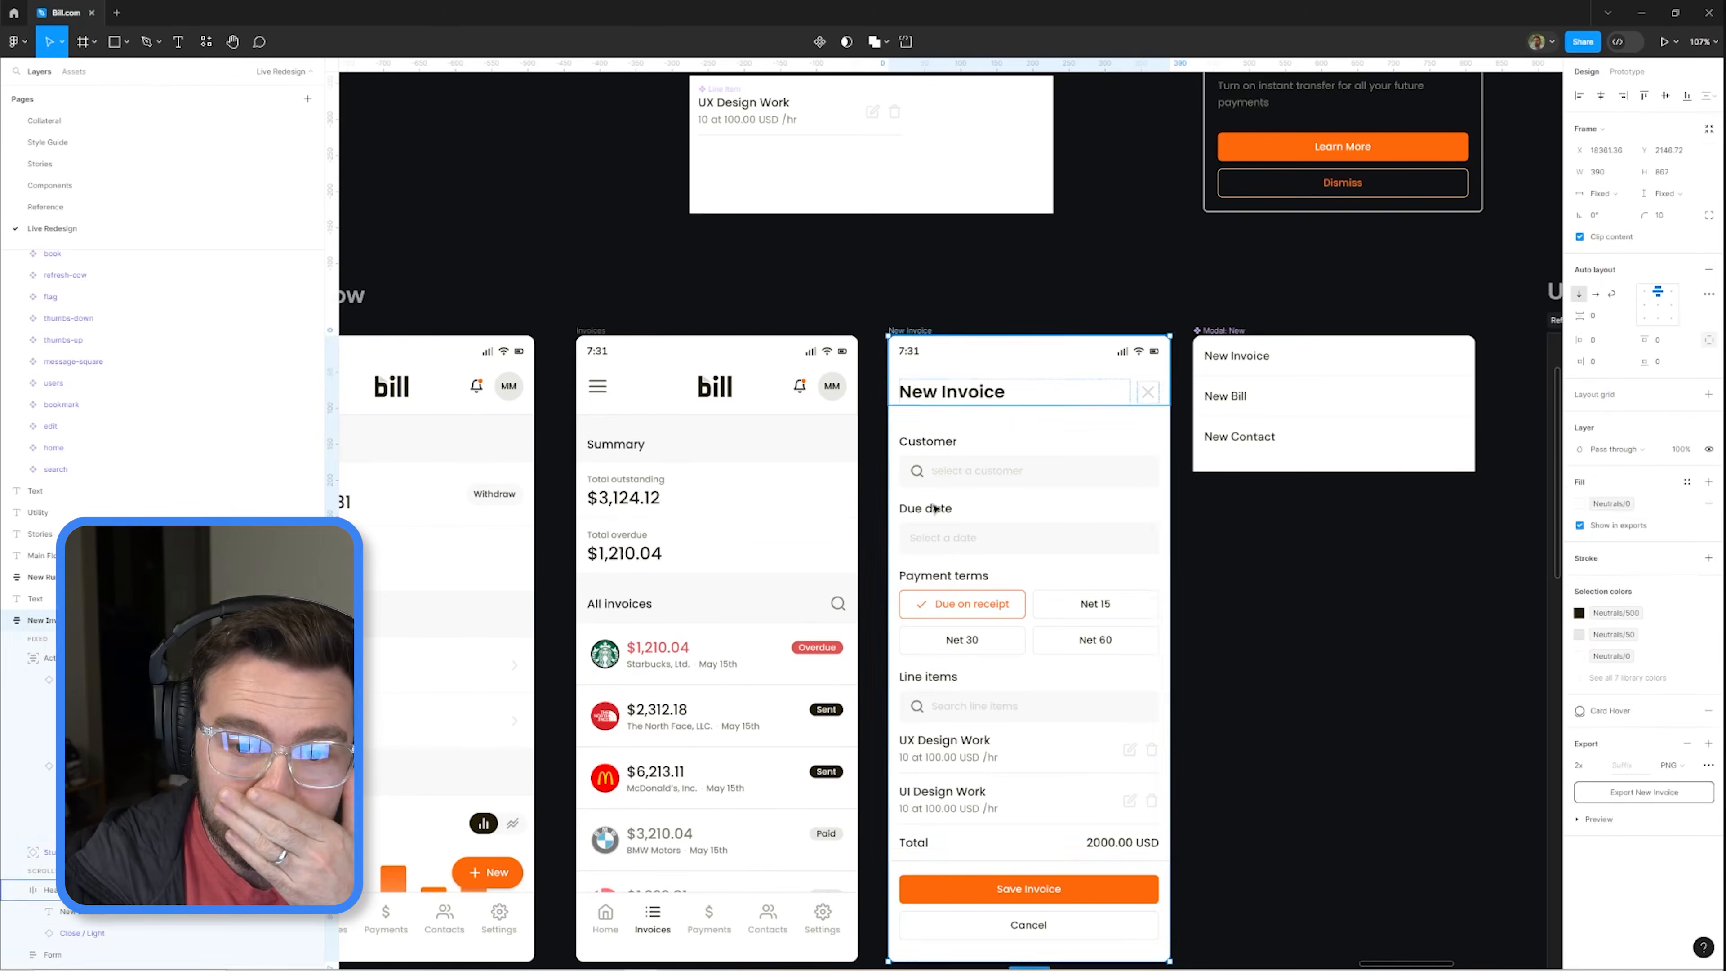
# Step: Try a bottom padding of 300 on the form and check the New Invoice frame's scroll behavior
pyautogui.scroll(-2, 1368, 773)
pyautogui.click(1664, 362)
pyautogui.write('300')
pyautogui.press('Return')
pyautogui.click(910, 198)
pyautogui.click(1627, 72)
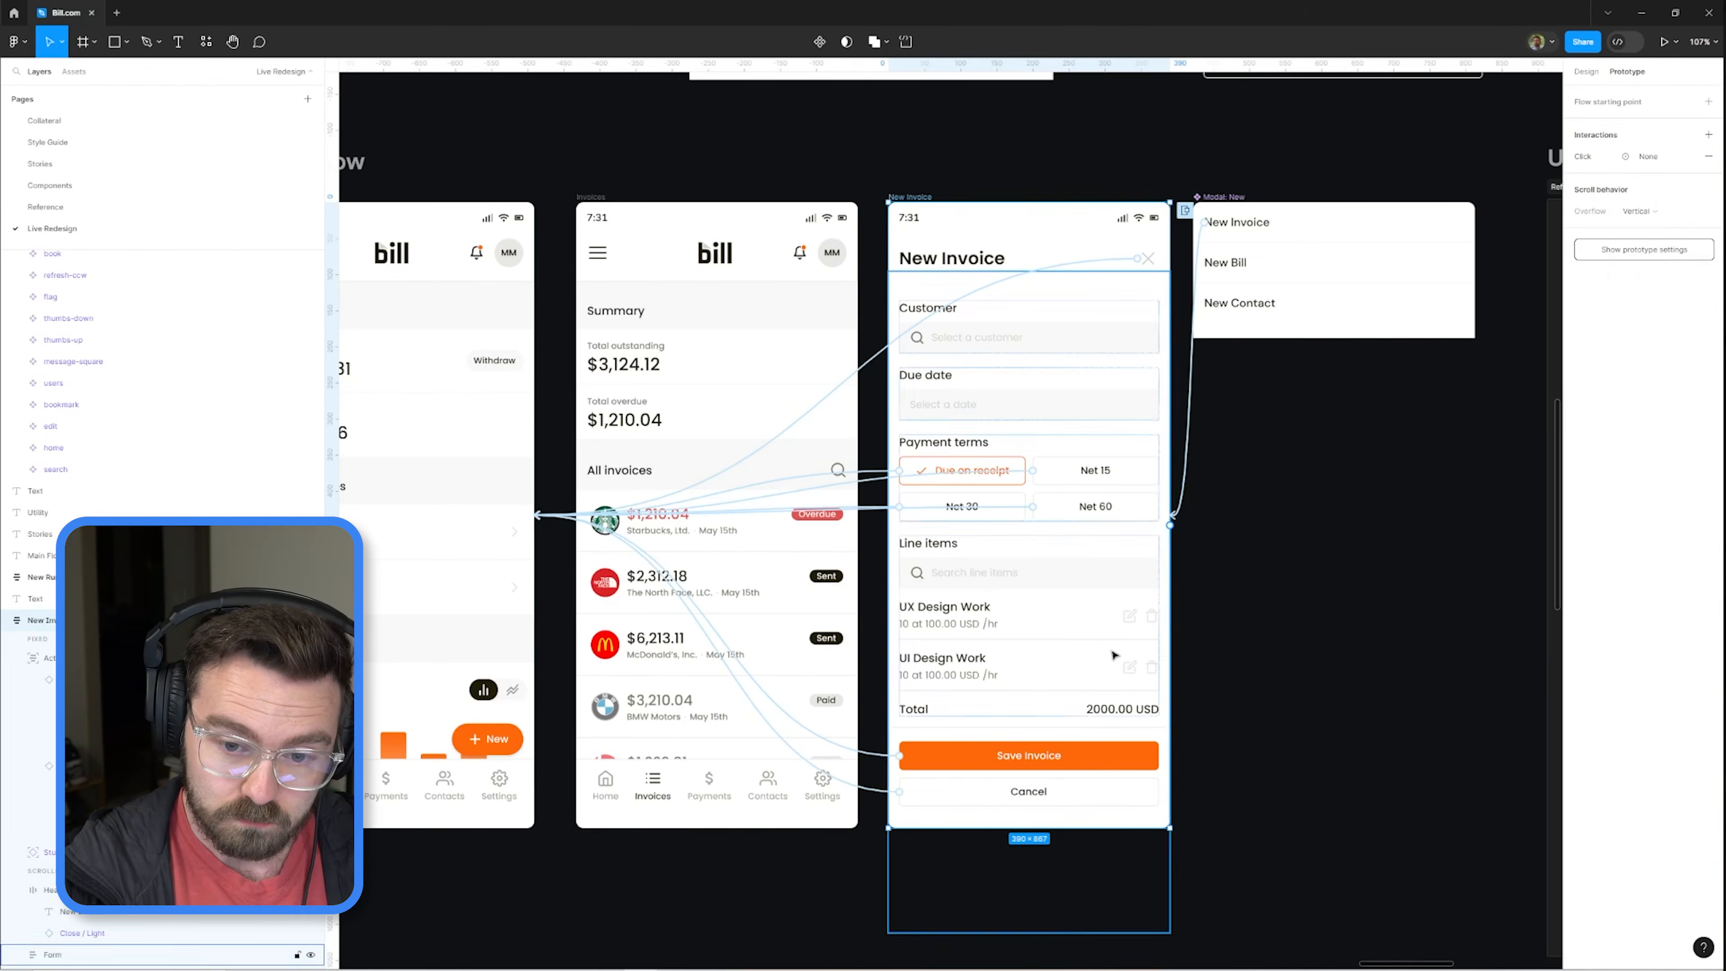
pyautogui.click(1587, 72)
pyautogui.hotkey('ctrl', 'z')
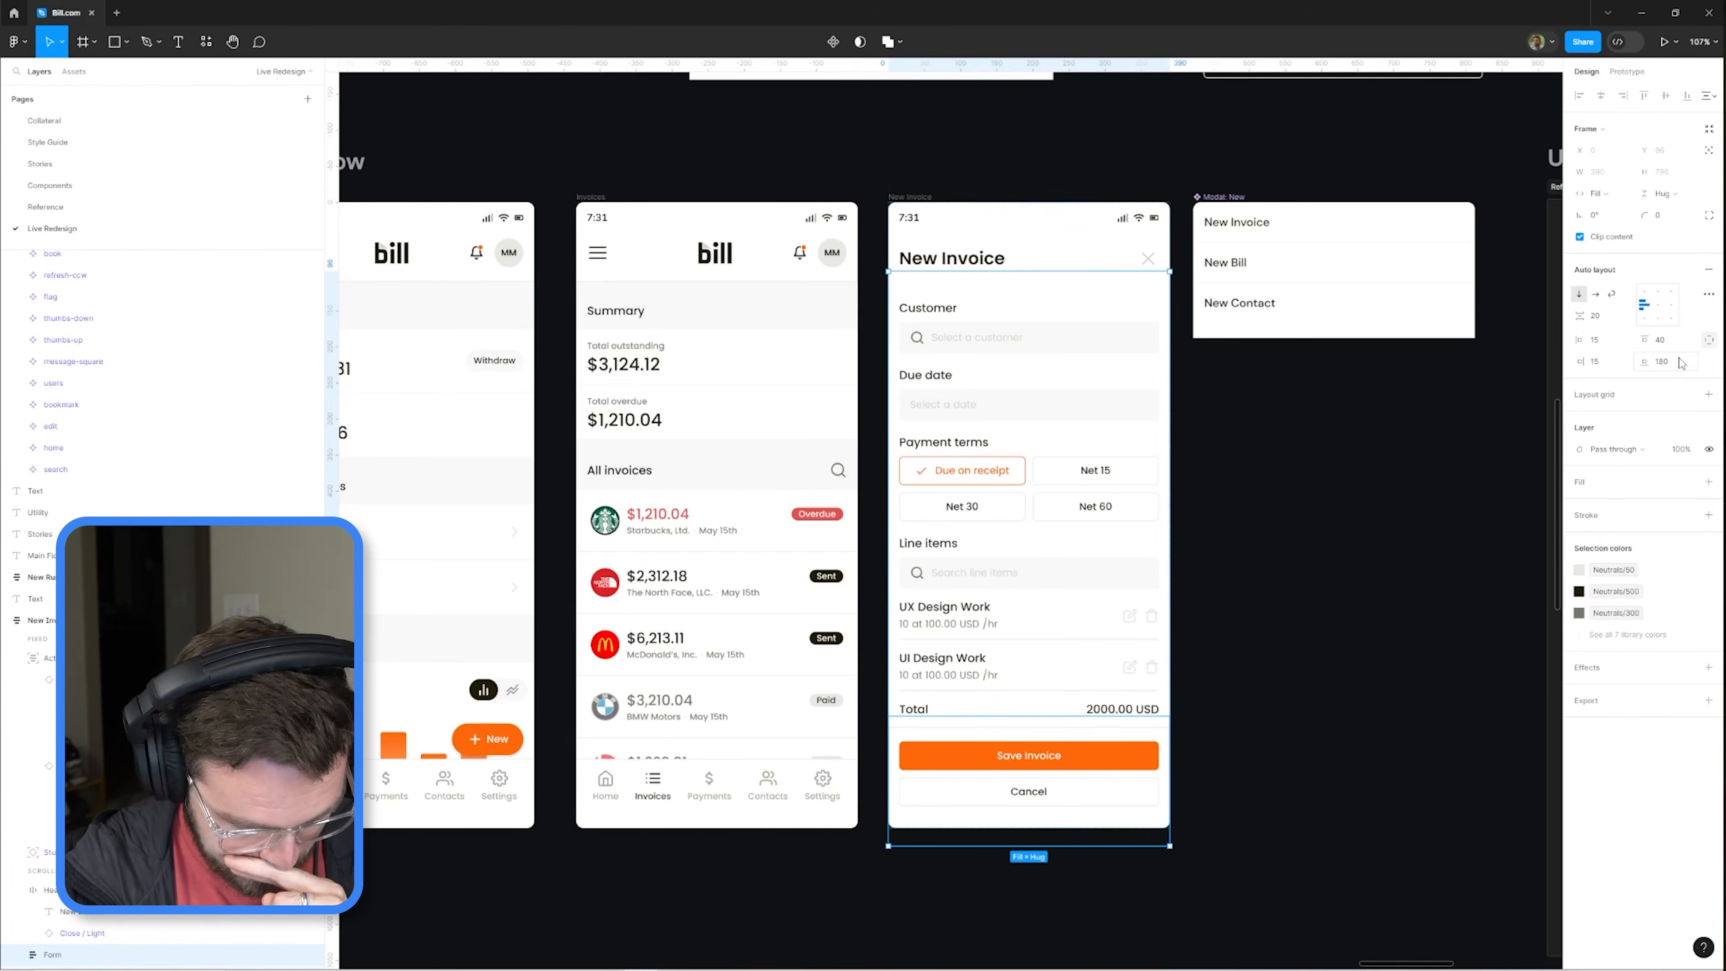
pyautogui.keyDown('ctrl'); pyautogui.click(928, 308); pyautogui.keyUp('ctrl')
pyautogui.keyDown('ctrl'); pyautogui.keyDown('shift'); pyautogui.click(926, 376); pyautogui.keyUp('shift'); pyautogui.keyUp('ctrl')
pyautogui.keyDown('ctrl'); pyautogui.keyDown('shift'); pyautogui.click(944, 443); pyautogui.keyUp('shift'); pyautogui.keyUp('ctrl')
pyautogui.keyDown('ctrl'); pyautogui.keyDown('shift'); pyautogui.click(928, 544); pyautogui.keyUp('shift'); pyautogui.keyUp('ctrl')
pyautogui.moveTo(1113, 358); pyautogui.dragTo(1138, 381)
# Step: Set the bottom padding of the New Invoice header to 20
pyautogui.click(1081, 268)
pyautogui.click(751, 291)
pyautogui.click(1081, 268)
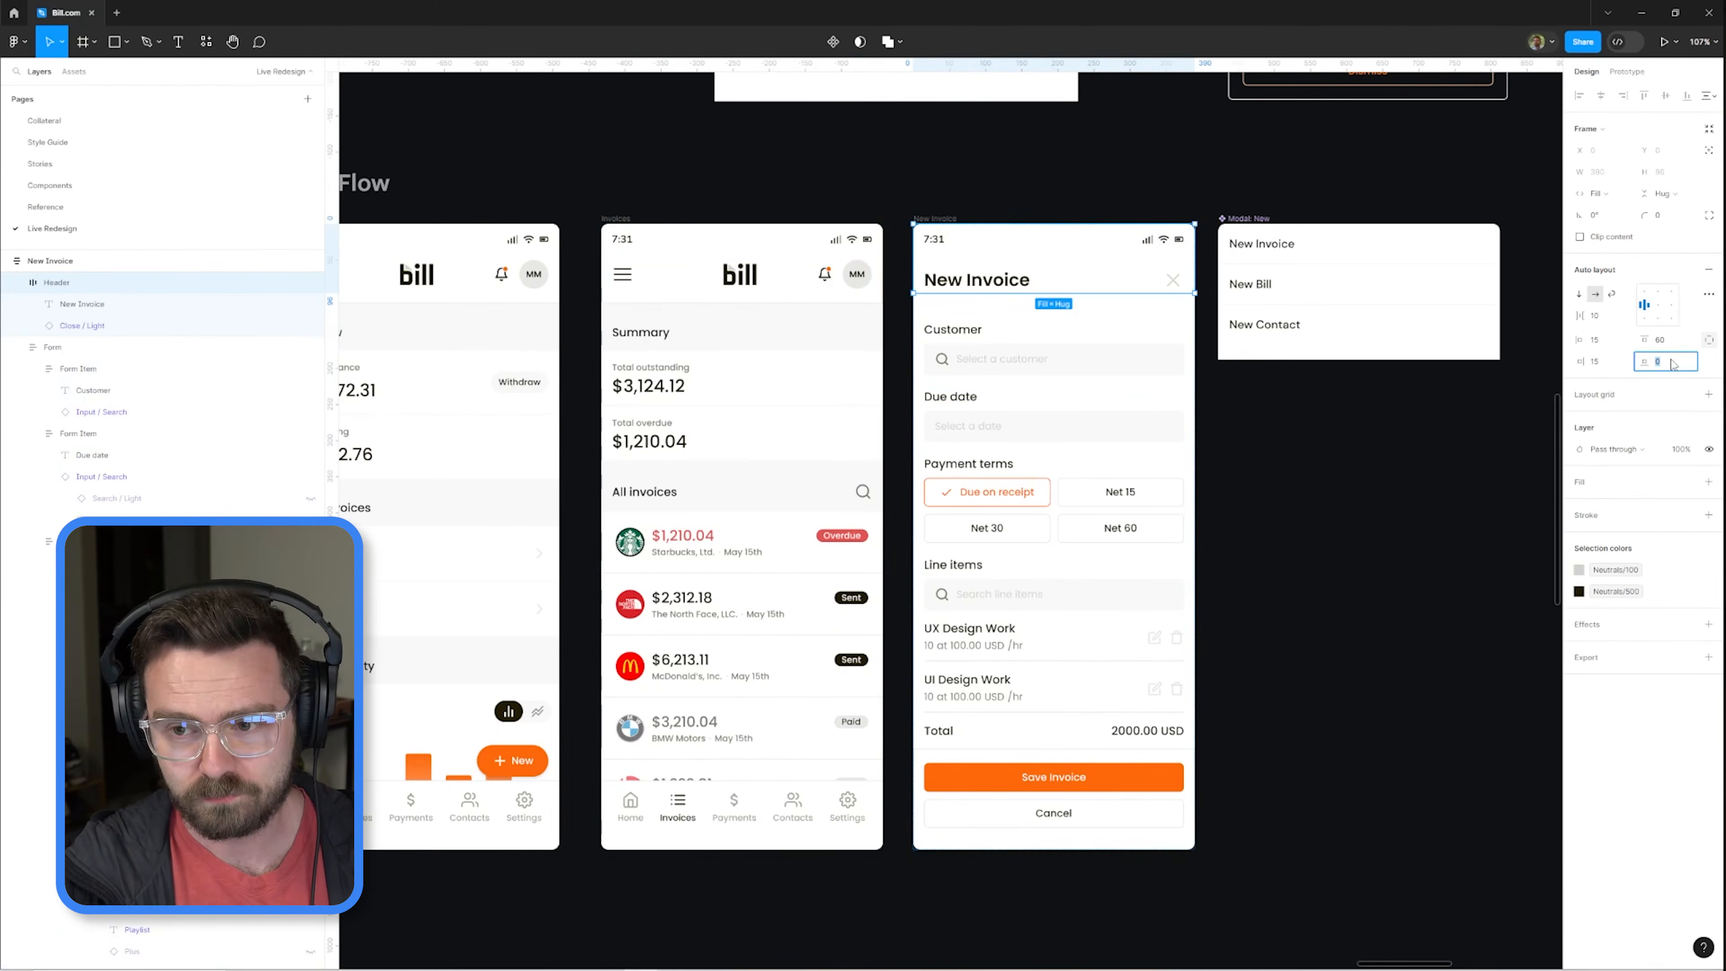
pyautogui.click(1675, 365)
pyautogui.write('20')
# Step: Set the New Invoice header's scroll position to Sticky
pyautogui.scroll(3, 1088, 380)
pyautogui.click(1101, 389)
pyautogui.click(979, 382)
pyautogui.click(1627, 72)
pyautogui.click(1638, 156)
pyautogui.click(1645, 200)
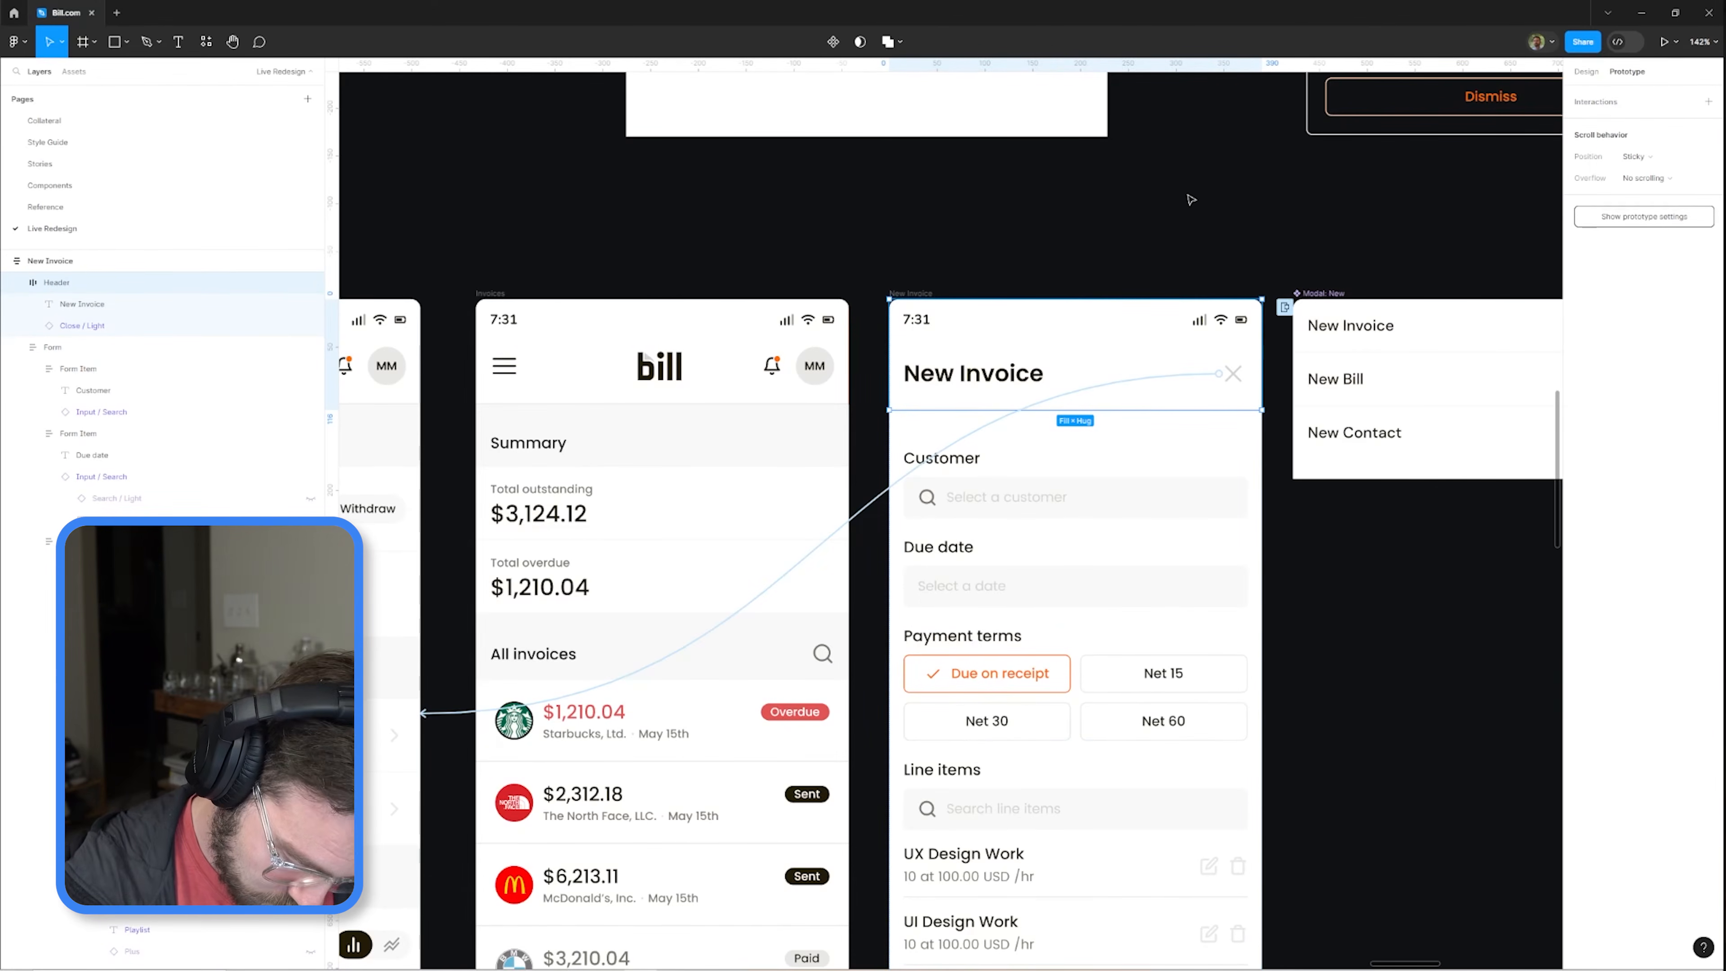
# Step: Set the spacing between the form's field groups to 30
pyautogui.doubleClick(1006, 469)
pyautogui.hotkey('shift', 'Return')
pyautogui.click(1587, 72)
pyautogui.click(1612, 316)
pyautogui.write('30')
pyautogui.press('Return')
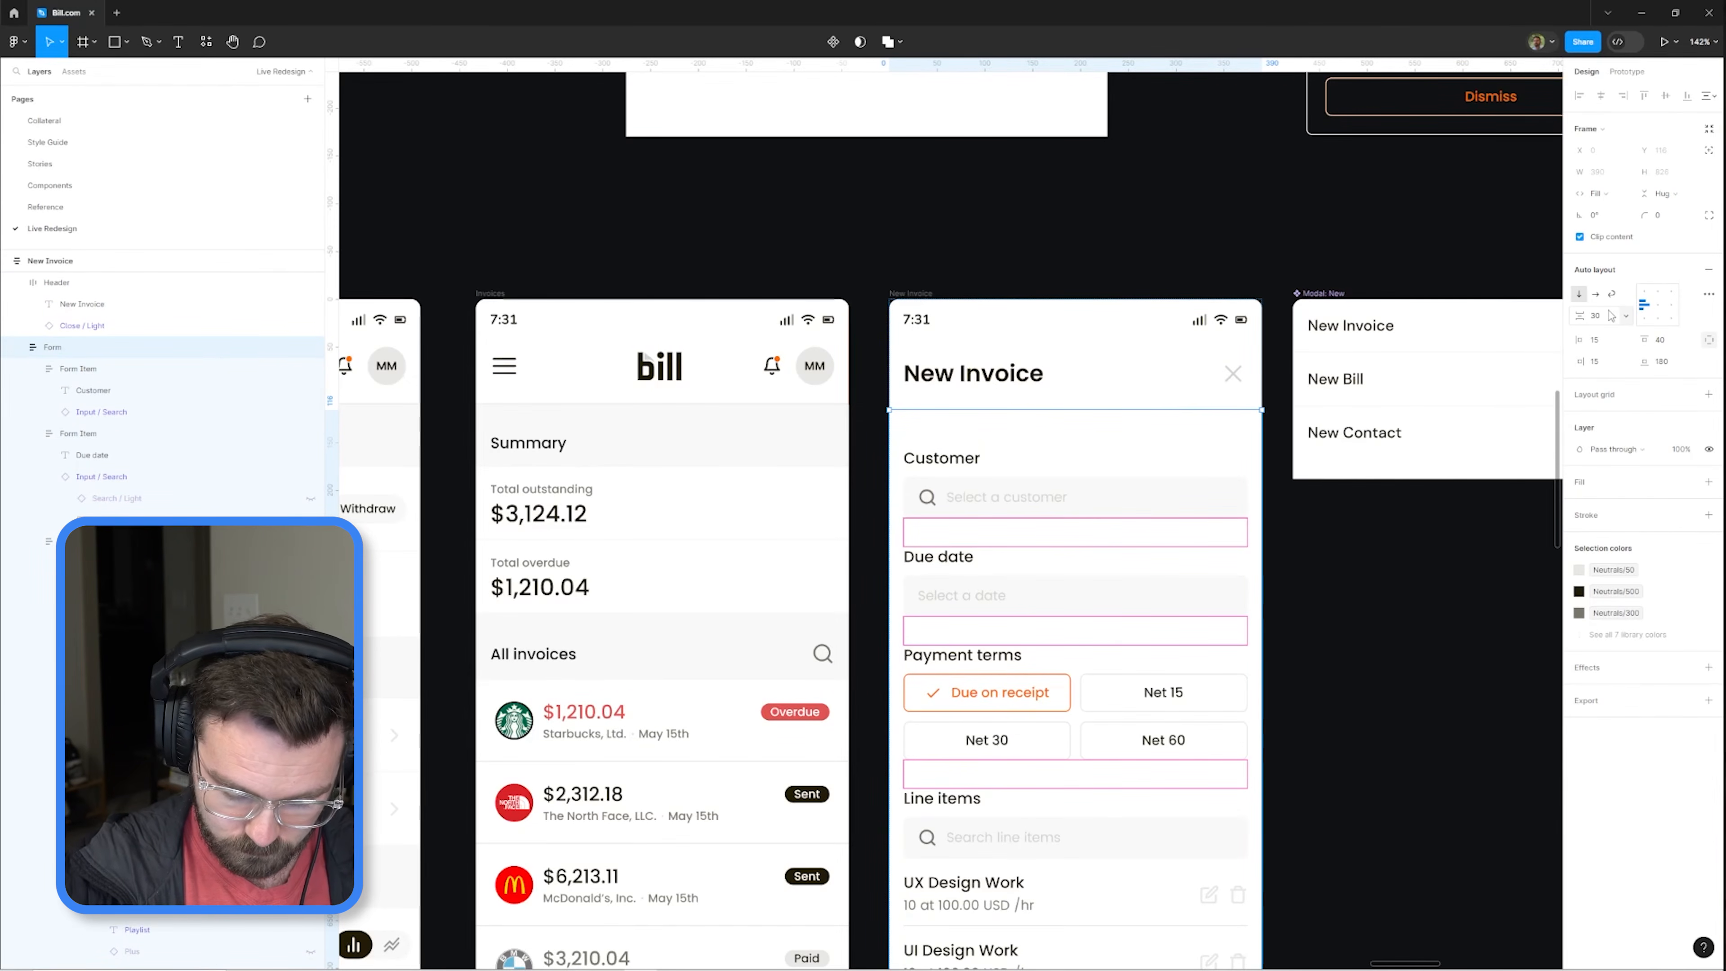
# Step: Set the gap between the edit and delete icons in the line item component to 15
pyautogui.moveTo(1020, 272); pyautogui.dragTo(1279, 713)
pyautogui.keyDown('ctrl'); pyautogui.click(1140, 443); pyautogui.keyUp('ctrl')
pyautogui.click(1595, 370)
pyautogui.write('15')
pyautogui.click(1170, 733)
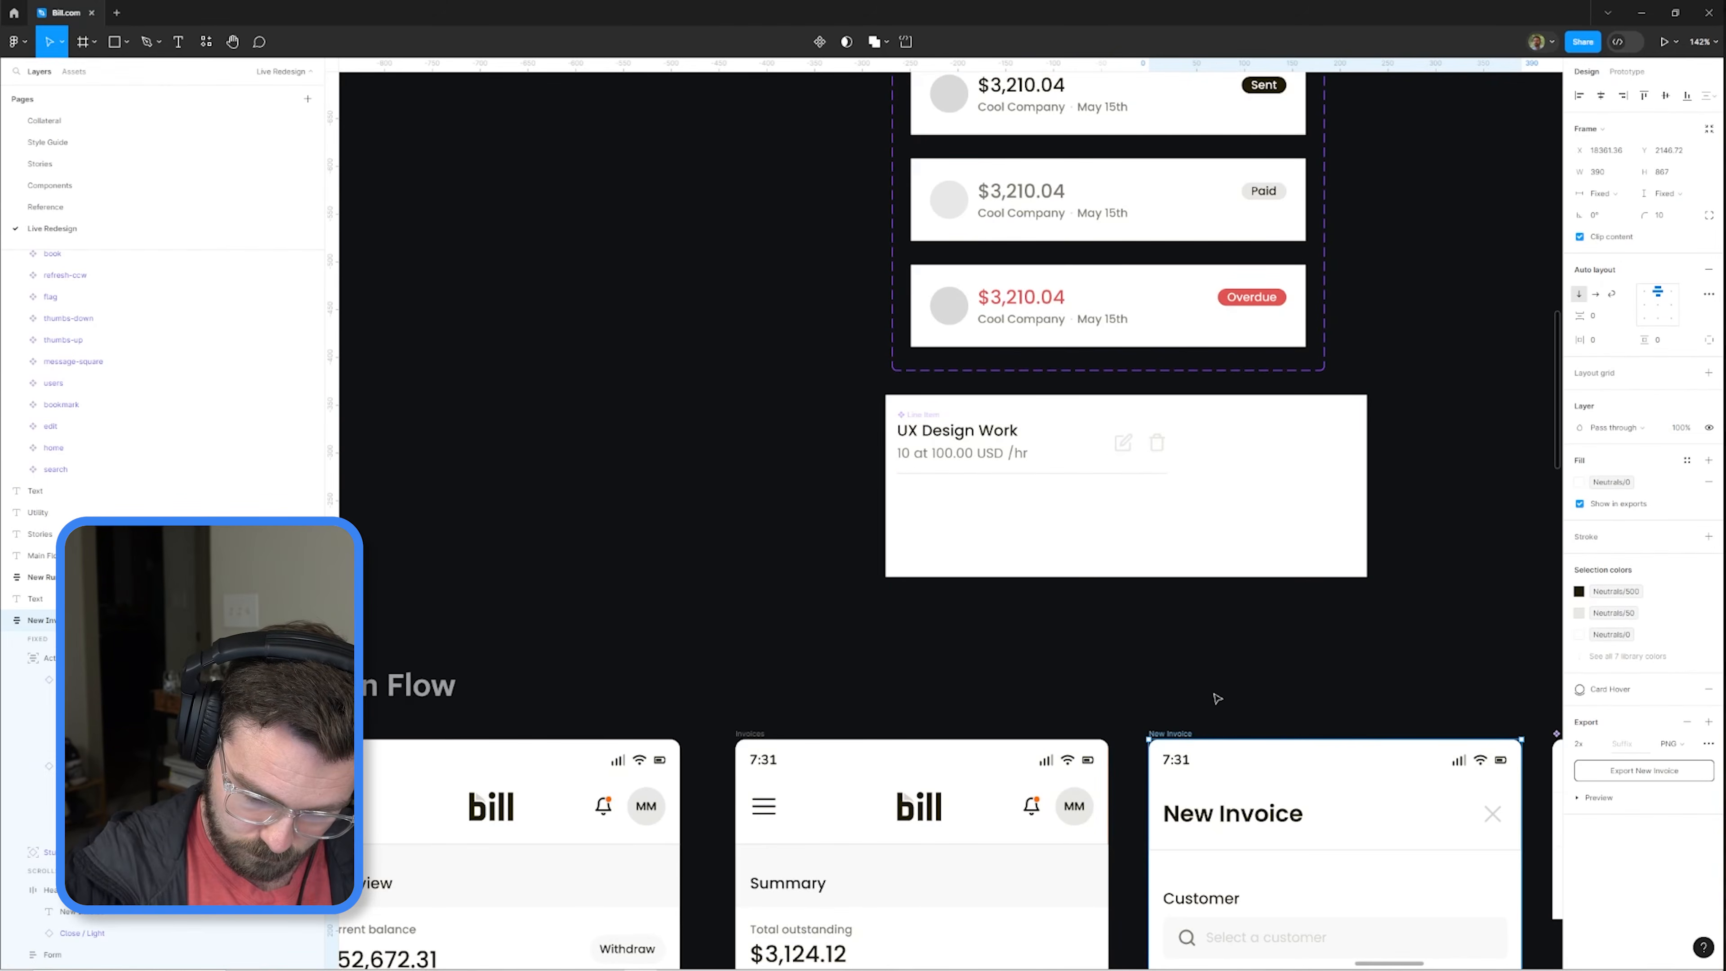
# Step: Duplicate a search field group in the New Invoice form and relabel the copy Message
pyautogui.moveTo(1260, 918); pyautogui.dragTo(786, 143)
pyautogui.doubleClick(787, 482)
pyautogui.hotkey('ctrl', 'd')
pyautogui.write('Message')
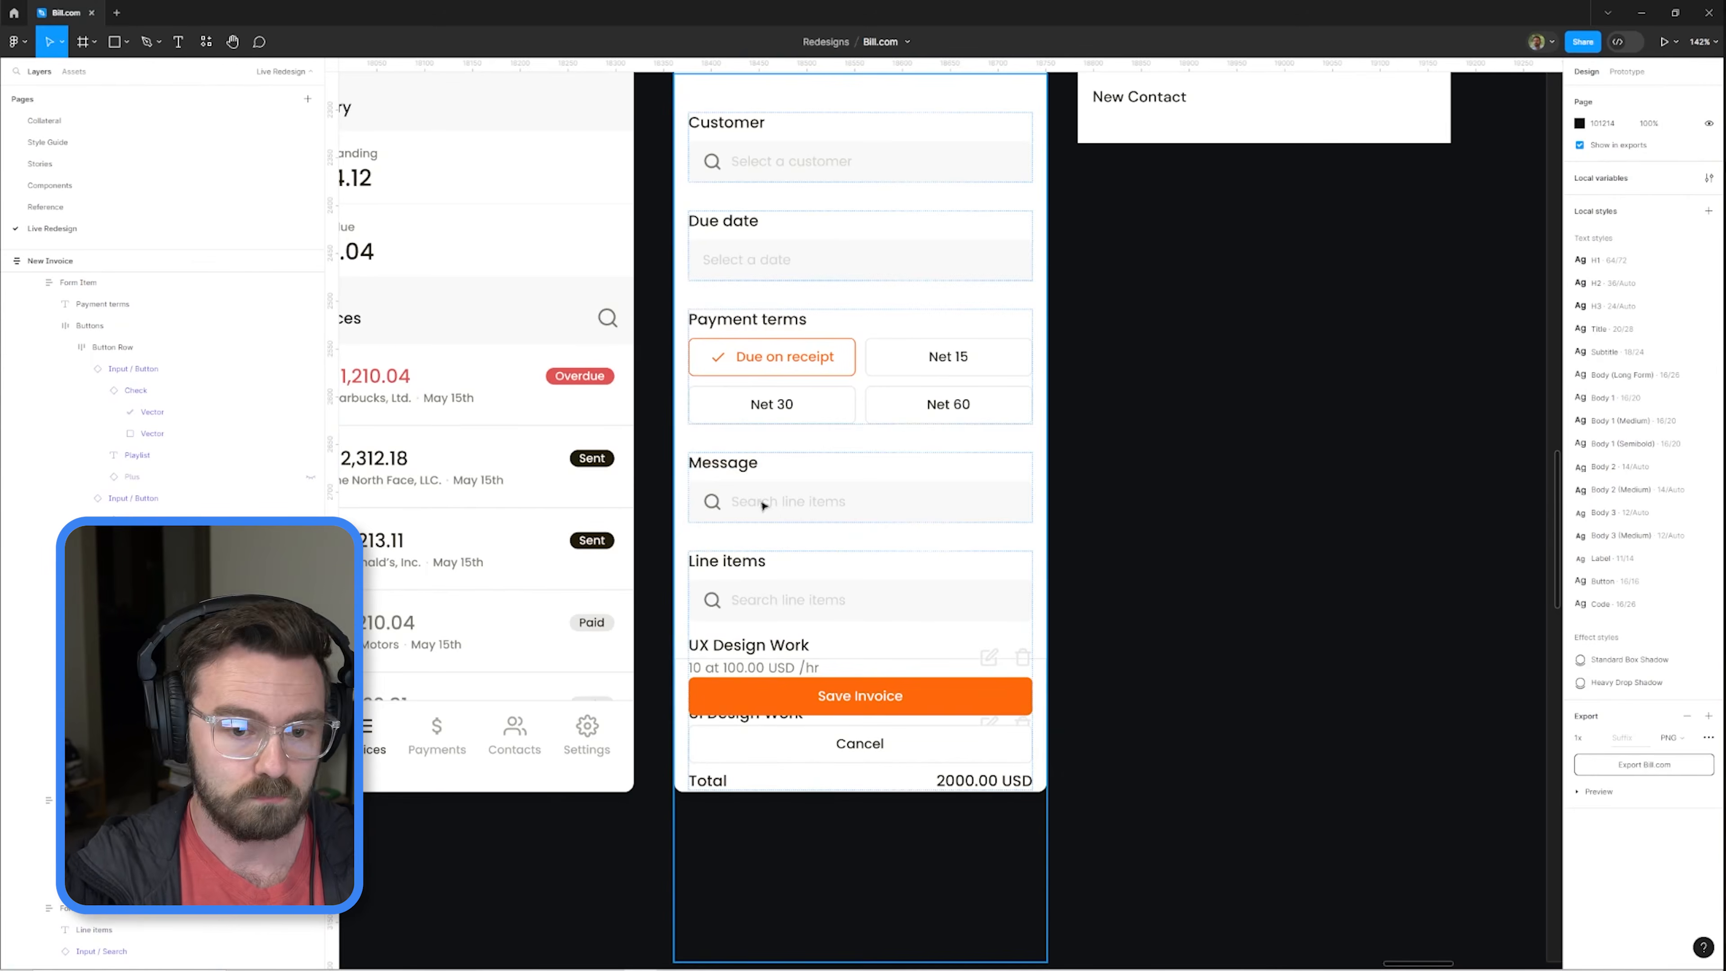
# Step: Remove the search icon from the Message field and change its placeholder to "Type a message"
pyautogui.keyDown('ctrl'); pyautogui.click(712, 503); pyautogui.keyUp('ctrl')
pyautogui.press('Delete')
pyautogui.keyDown('ctrl'); pyautogui.click(772, 507); pyautogui.keyUp('ctrl')
pyautogui.press('Return')
pyautogui.write('Enter a message')
# Step: Make the Message field taller and move the Line items group above the Message group
pyautogui.moveTo(882, 522); pyautogui.dragTo(882, 561)
pyautogui.moveTo(775, 602); pyautogui.dragTo(774, 481)
pyautogui.press('Escape')
# Step: Fill the Net 15, Net 30 and Net 60 buttons with the light grey Neutrals/10 style
pyautogui.scroll(4, 774, 482)
pyautogui.click(705, 254)
pyautogui.scroll(-5, 826, 505)
pyautogui.keyDown('ctrl'); pyautogui.click(826, 503); pyautogui.keyUp('ctrl')
pyautogui.keyDown('ctrl'); pyautogui.keyDown('shift'); pyautogui.click(952, 498); pyautogui.keyUp('shift'); pyautogui.keyUp('ctrl')
pyautogui.click(1579, 602)
pyautogui.keyDown('ctrl'); pyautogui.click(994, 435); pyautogui.keyUp('ctrl')
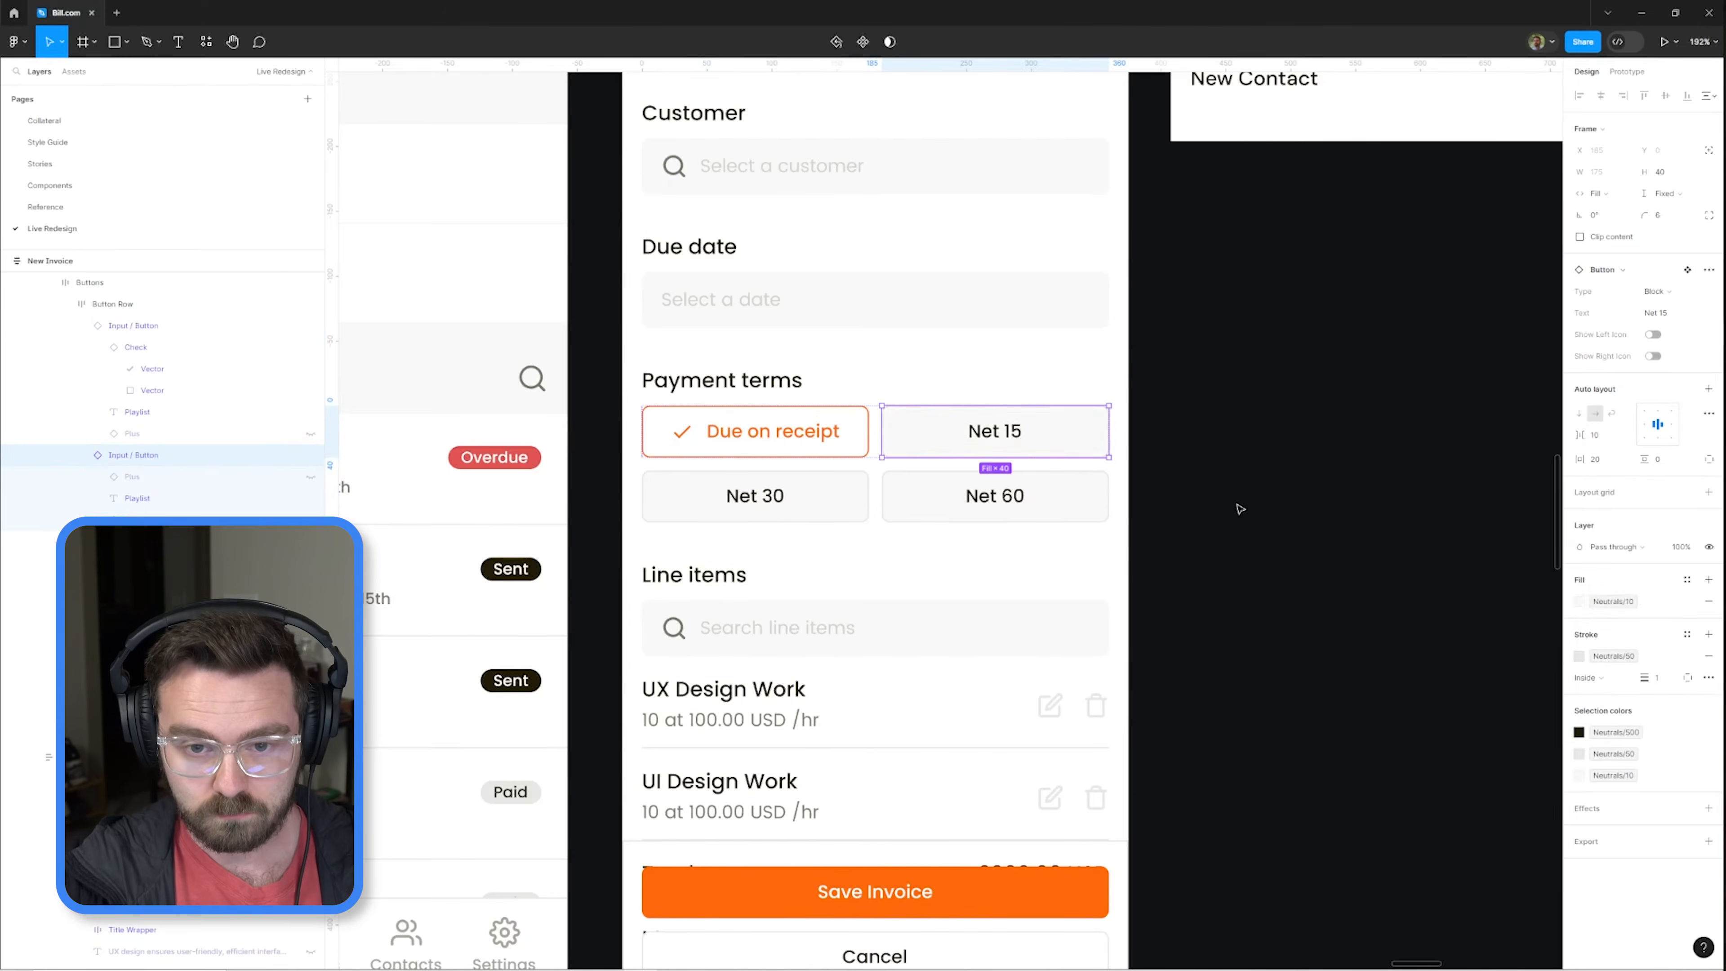
# Step: Give the Due on receipt button a light orange fill and hide its check icon
pyautogui.keyDown('ctrl'); pyautogui.click(816, 435); pyautogui.keyUp('ctrl')
pyautogui.click(1580, 623)
pyautogui.scroll(-10, 1446, 781)
pyautogui.click(1436, 777)
pyautogui.click(1416, 587)
pyautogui.scroll(3, 1416, 587)
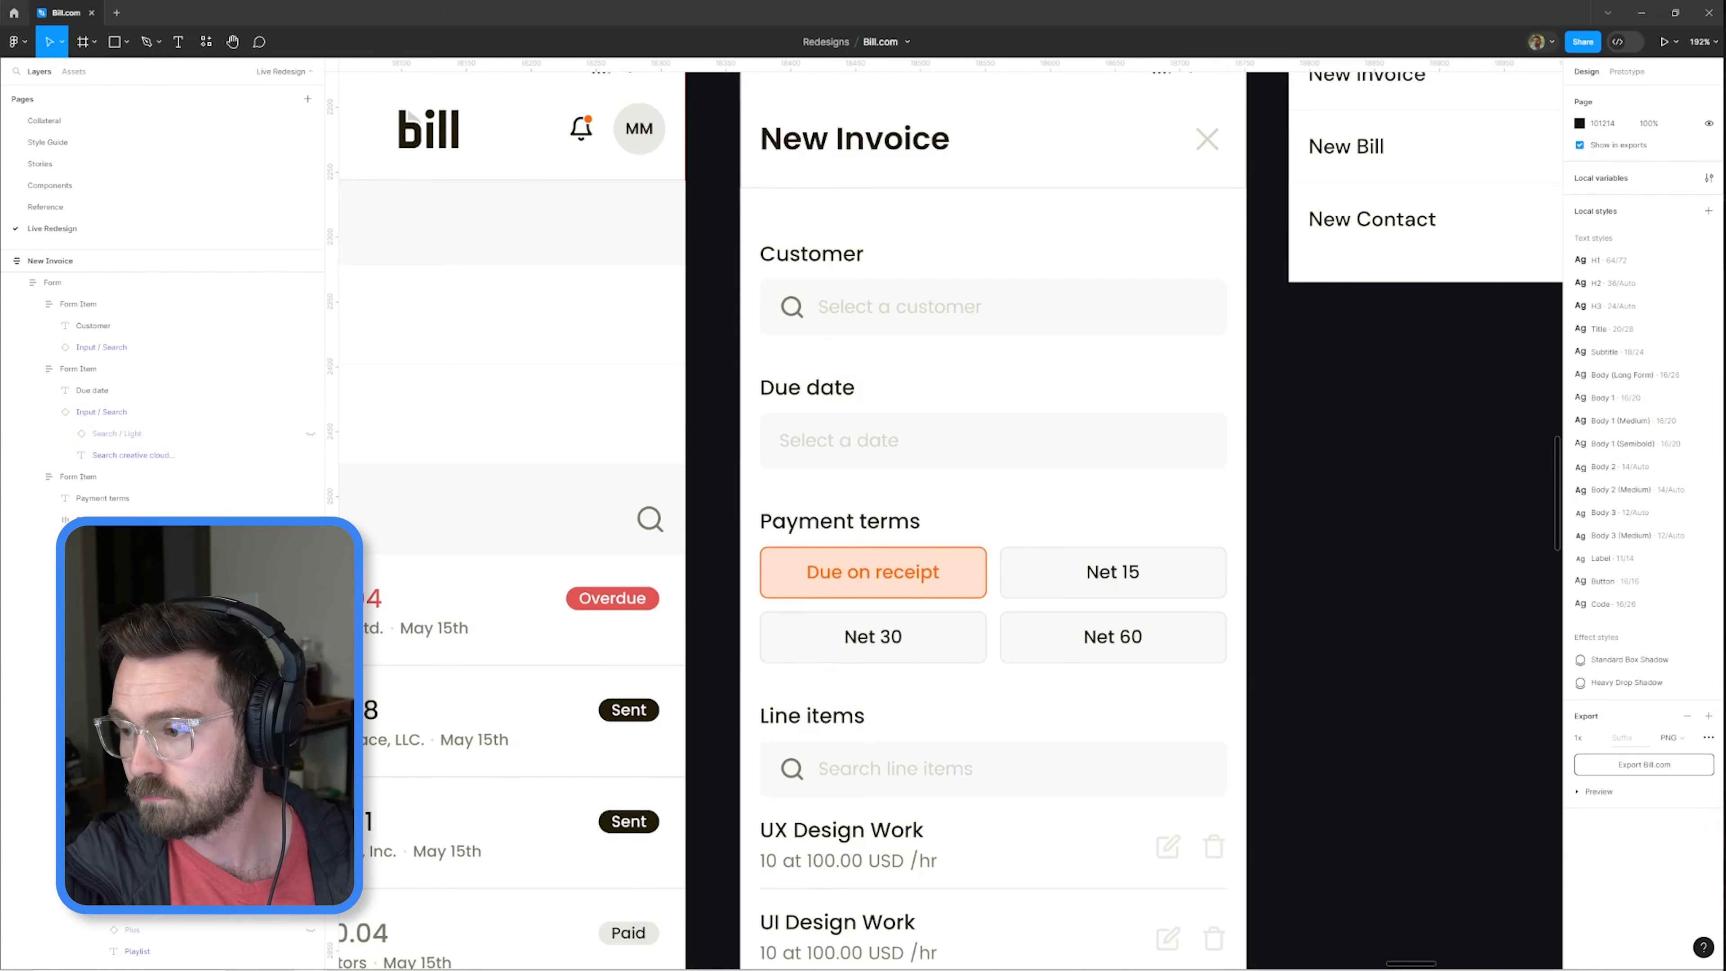
pyautogui.click(1390, 563)
# Step: Add a white fill to the New Invoice header
pyautogui.scroll(3, 1088, 380)
pyautogui.keyDown('ctrl'); pyautogui.click(1061, 374); pyautogui.keyUp('ctrl')
pyautogui.click(1688, 482)
pyautogui.click(1434, 725)
pyautogui.click(1140, 169)
# Step: Check the canvas stacking option in the New Invoice frame's advanced auto layout settings
pyautogui.keyDown('ctrl'); pyautogui.click(1006, 340); pyautogui.keyUp('ctrl')
pyautogui.click(781, 249)
pyautogui.click(1709, 294)
pyautogui.click(1526, 431)
pyautogui.click(1183, 139)
# Step: Give the New Invoice header absolute position and place its layer between the iPhone header and Actions
pyautogui.keyDown('ctrl'); pyautogui.click(1005, 340); pyautogui.keyUp('ctrl')
pyautogui.click(84, 387)
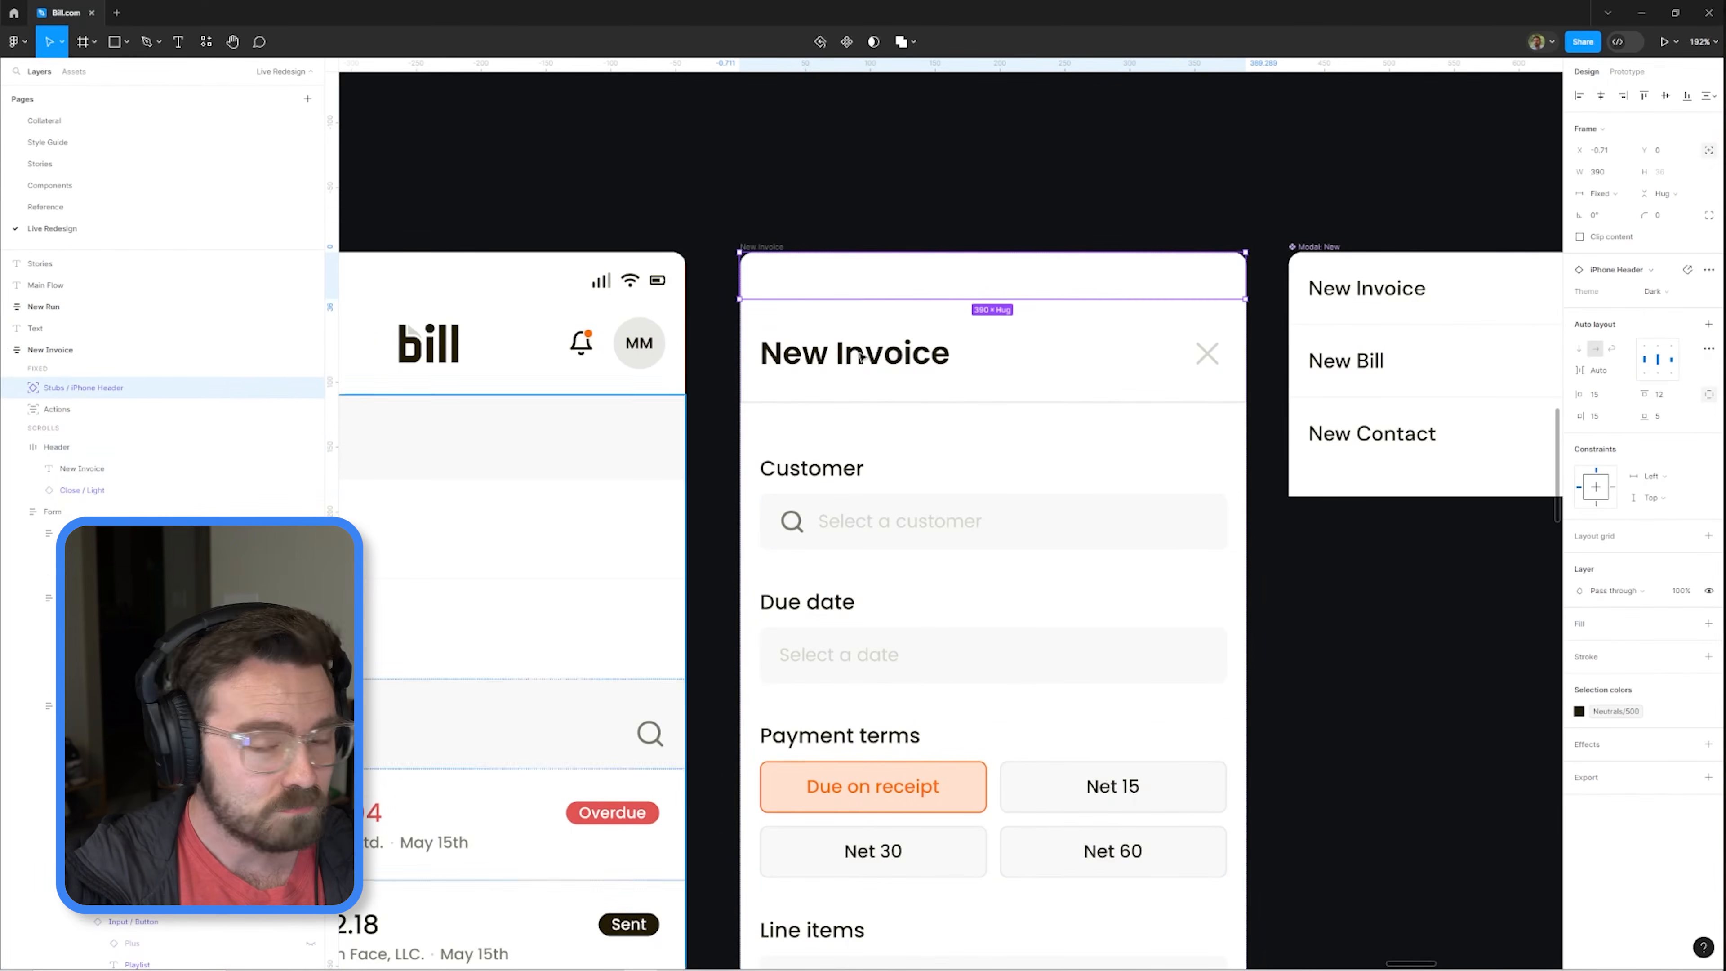
pyautogui.click(56, 447)
pyautogui.click(1709, 150)
pyautogui.moveTo(56, 447); pyautogui.dragTo(75, 379)
pyautogui.moveTo(83, 409); pyautogui.dragTo(78, 379)
# Step: Set the form's top padding to 150 so its fields start below the header
pyautogui.click(57, 431)
pyautogui.click(52, 469)
pyautogui.click(1661, 340)
pyautogui.write('150')
pyautogui.press('Return')
pyautogui.scroll(-3, 983, 521)
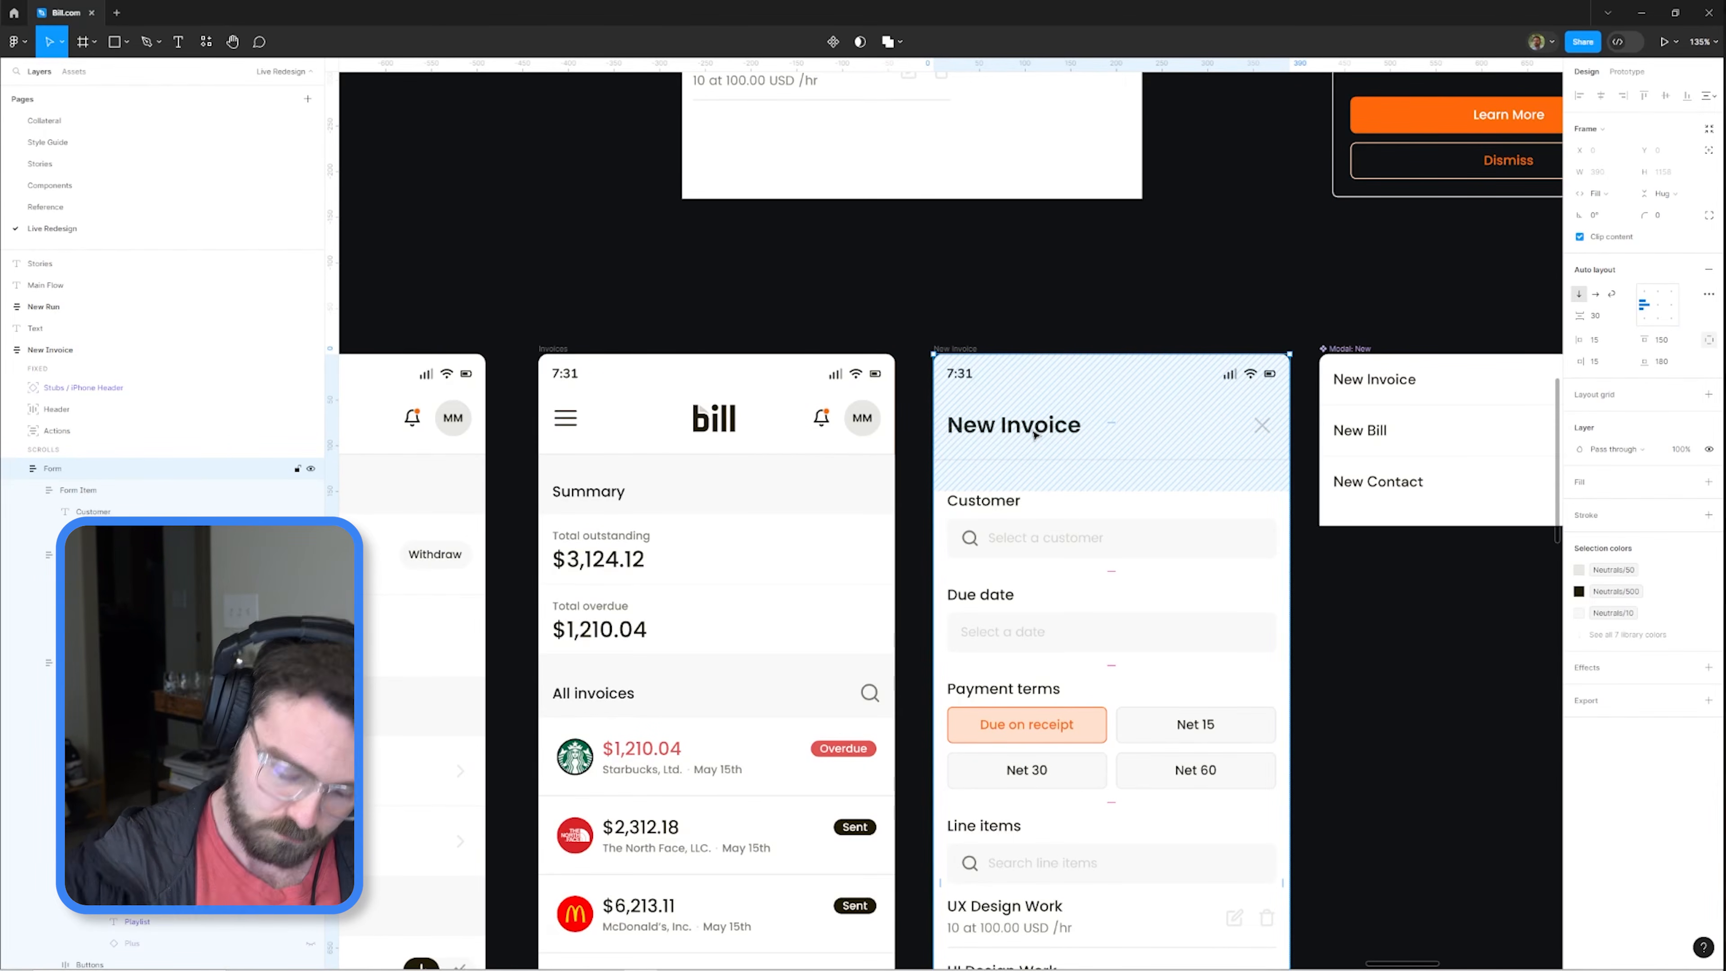
pyautogui.scroll(-3, 1034, 435)
pyautogui.hscroll(2, 1034, 436)
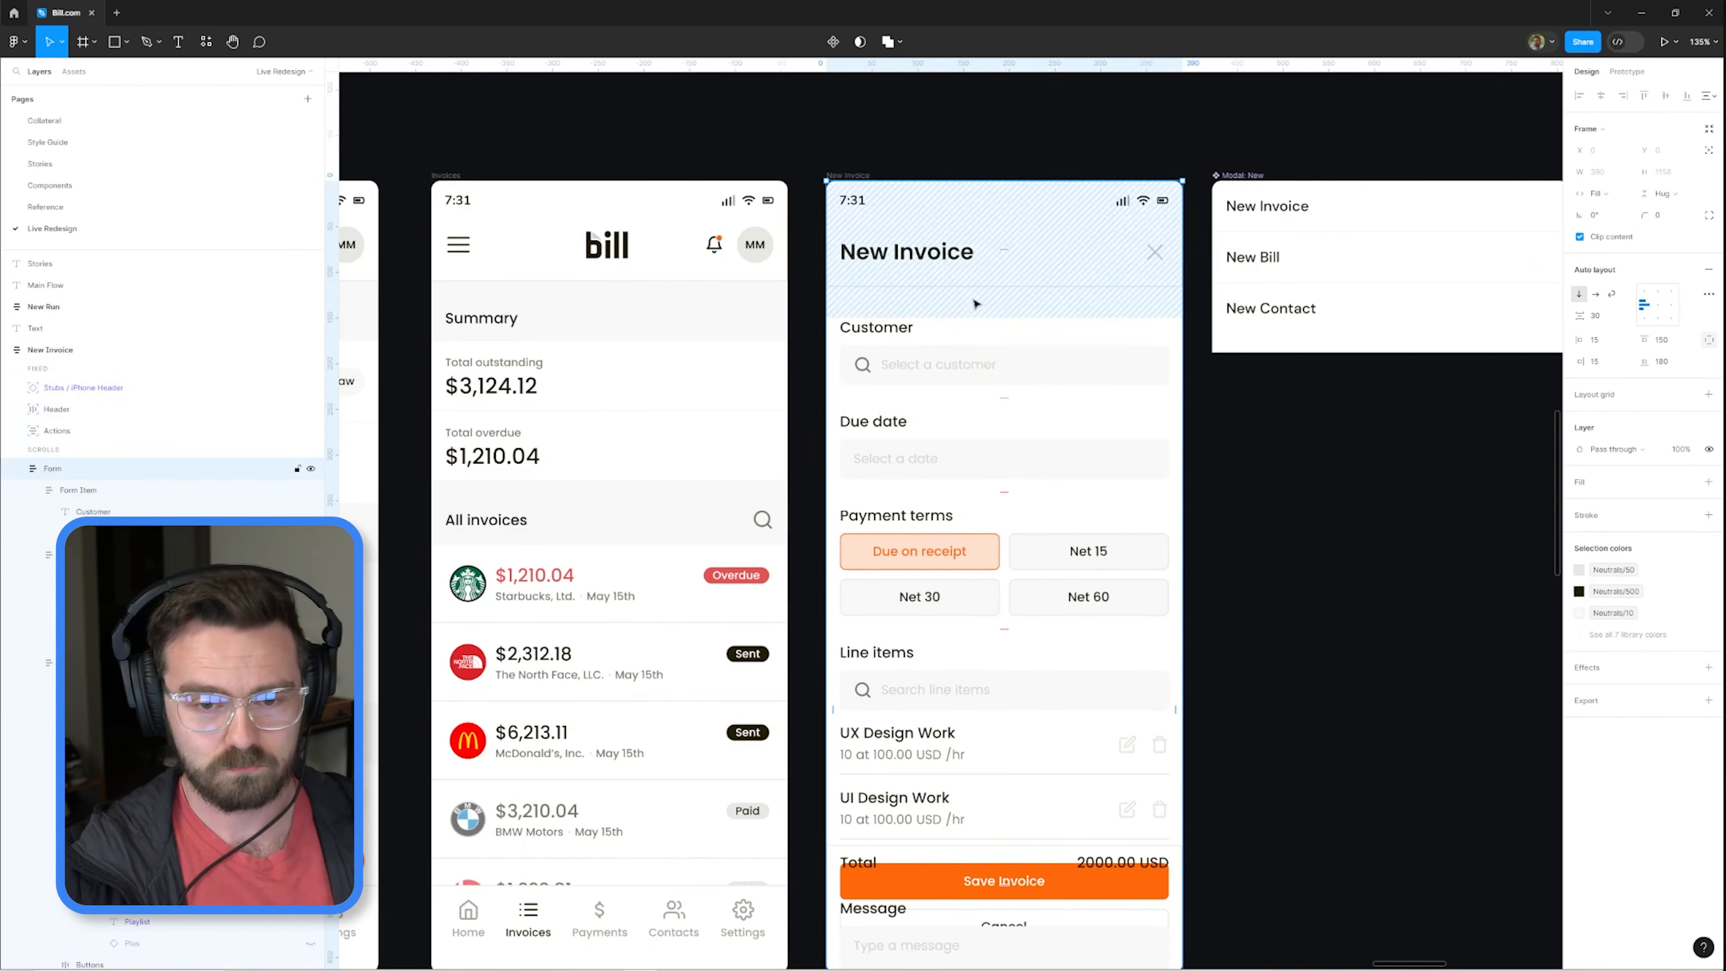
# Step: Try setting the form's side padding to 0 and giving the Customer group its own side padding of 15 and a stroke
pyautogui.click(1595, 361)
pyautogui.write('0')
pyautogui.doubleClick(1006, 340)
pyautogui.click(1595, 339)
pyautogui.write('15')
pyautogui.click(1688, 514)
pyautogui.scroll(1, 1129, 370)
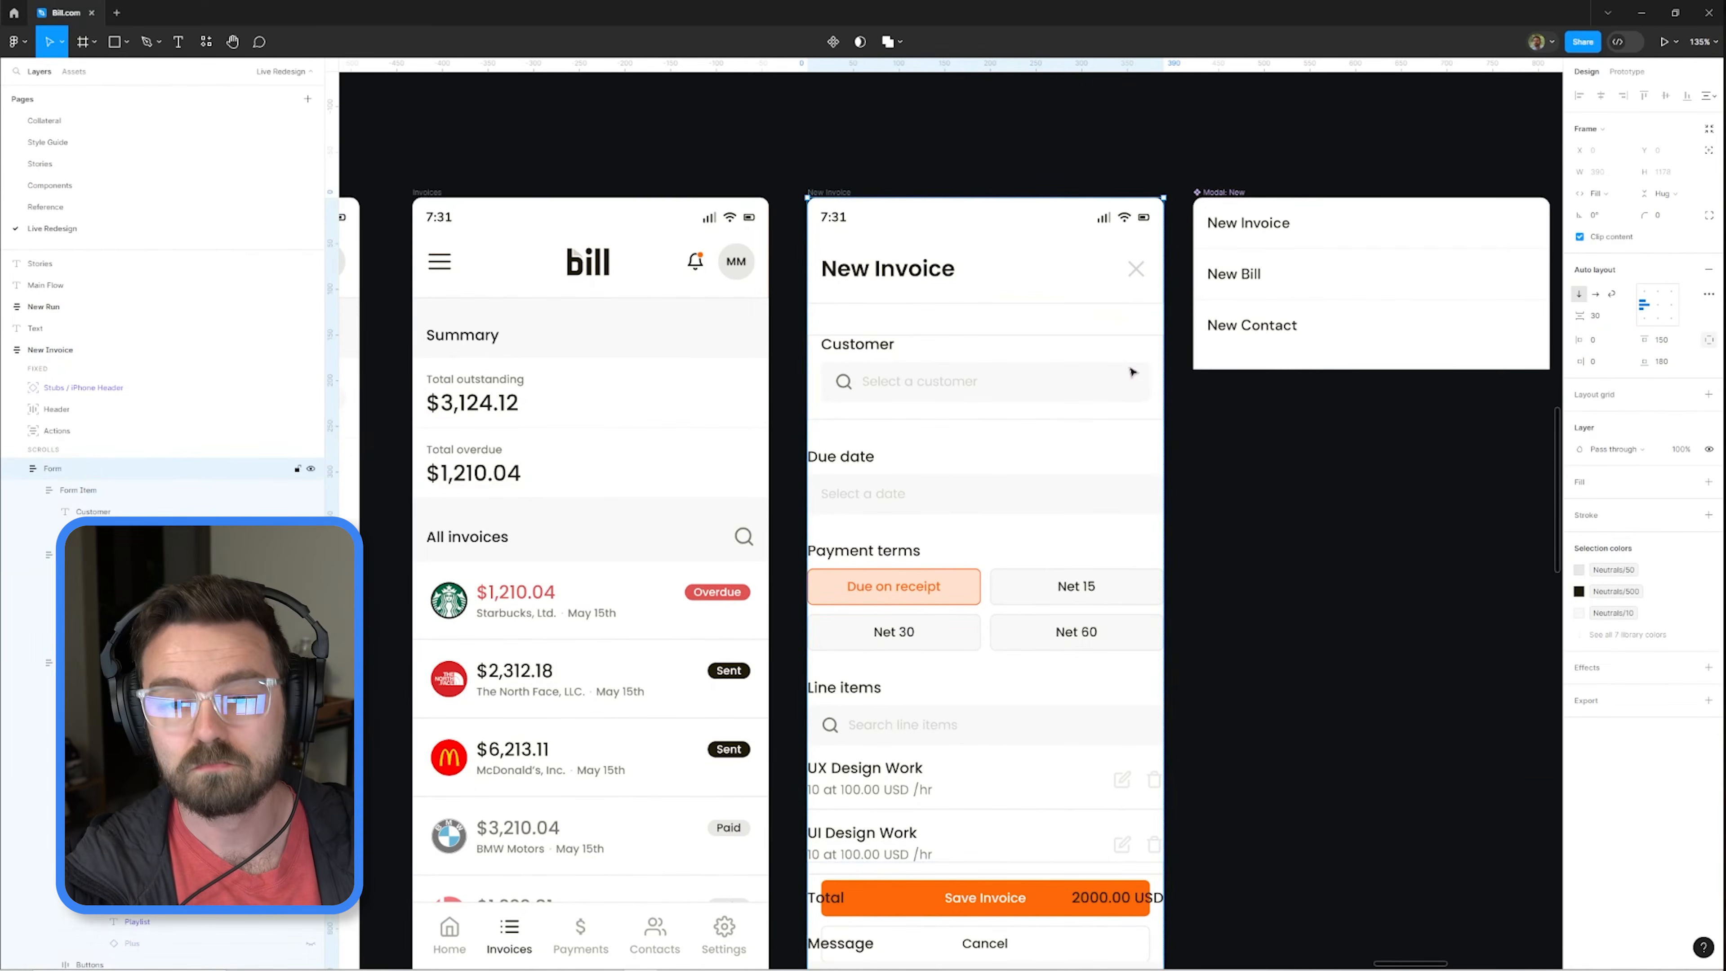
# Step: Try giving the Due date group a side padding of 15, a bottom padding of 20 and a stroke
pyautogui.press('Escape')
pyautogui.doubleClick(1010, 547)
pyautogui.click(1595, 340)
pyautogui.write('1520')
pyautogui.click(1688, 515)
pyautogui.click(1452, 717)
pyautogui.scroll(-2, 1322, 563)
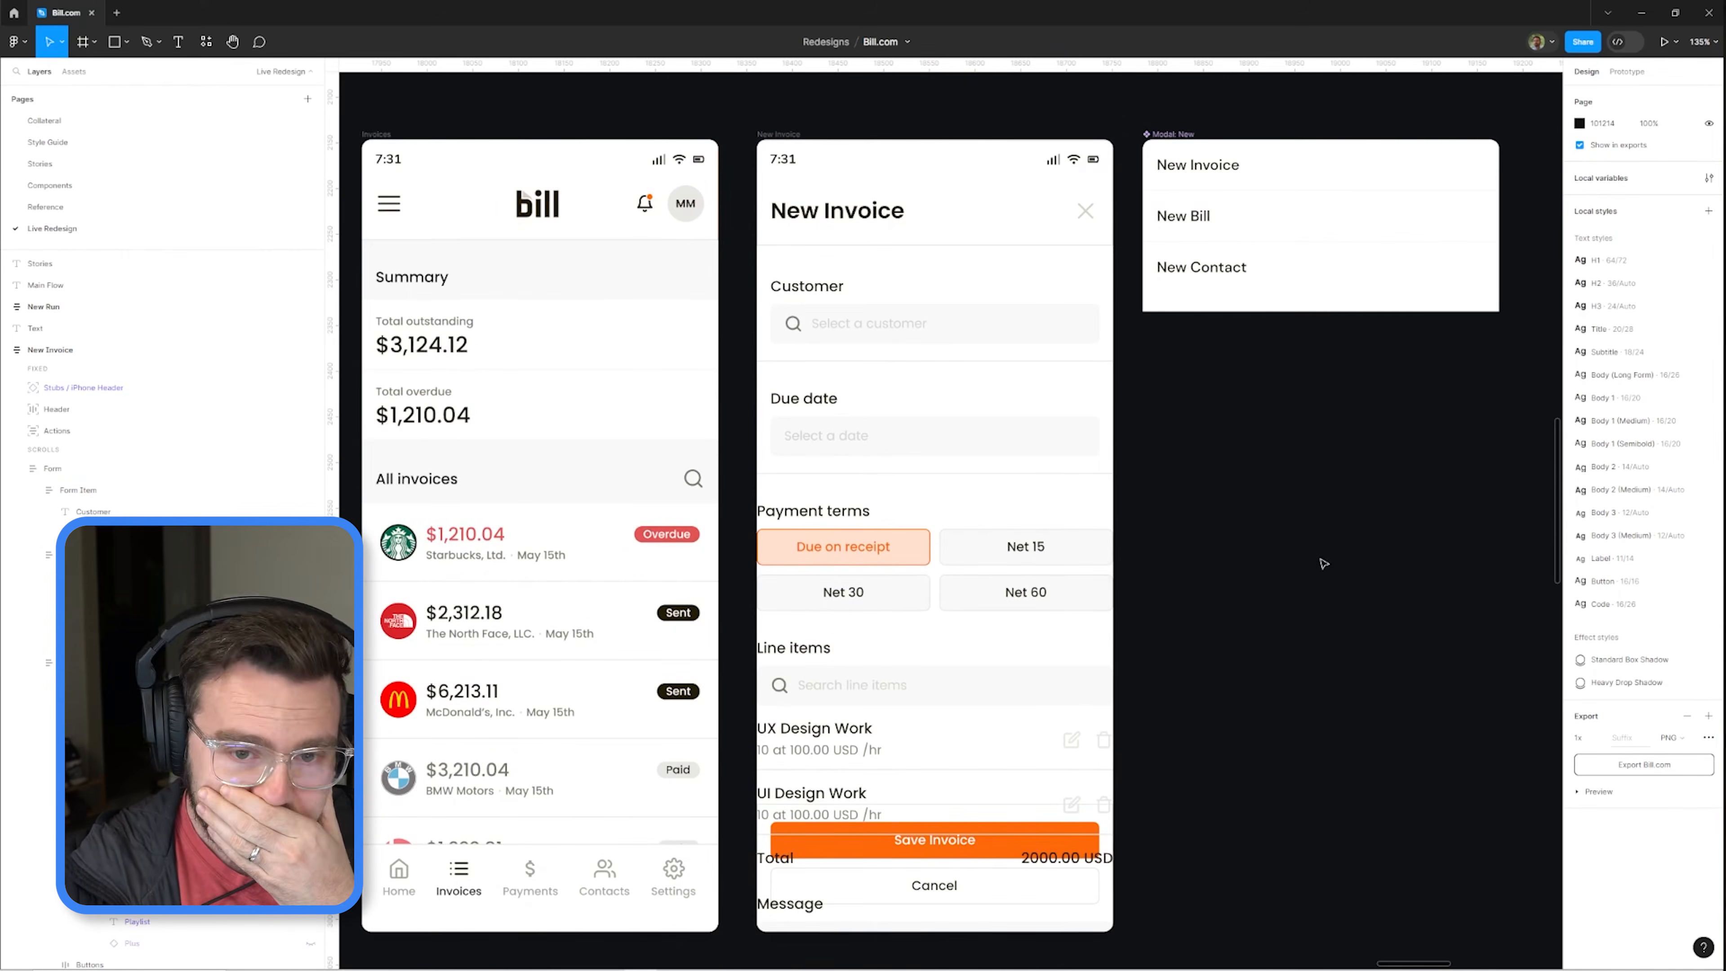
# Step: Undo the padding and stroke changes on the form and its Customer and Due date groups
pyautogui.click(784, 134)
pyautogui.hotkey('ctrl', 'z')
pyautogui.hotkey('ctrl', 'z')
pyautogui.hotkey('ctrl', 'z')
pyautogui.hotkey('ctrl', 'z')
pyautogui.hotkey('ctrl', 'z')
pyautogui.hotkey('ctrl', 'z')
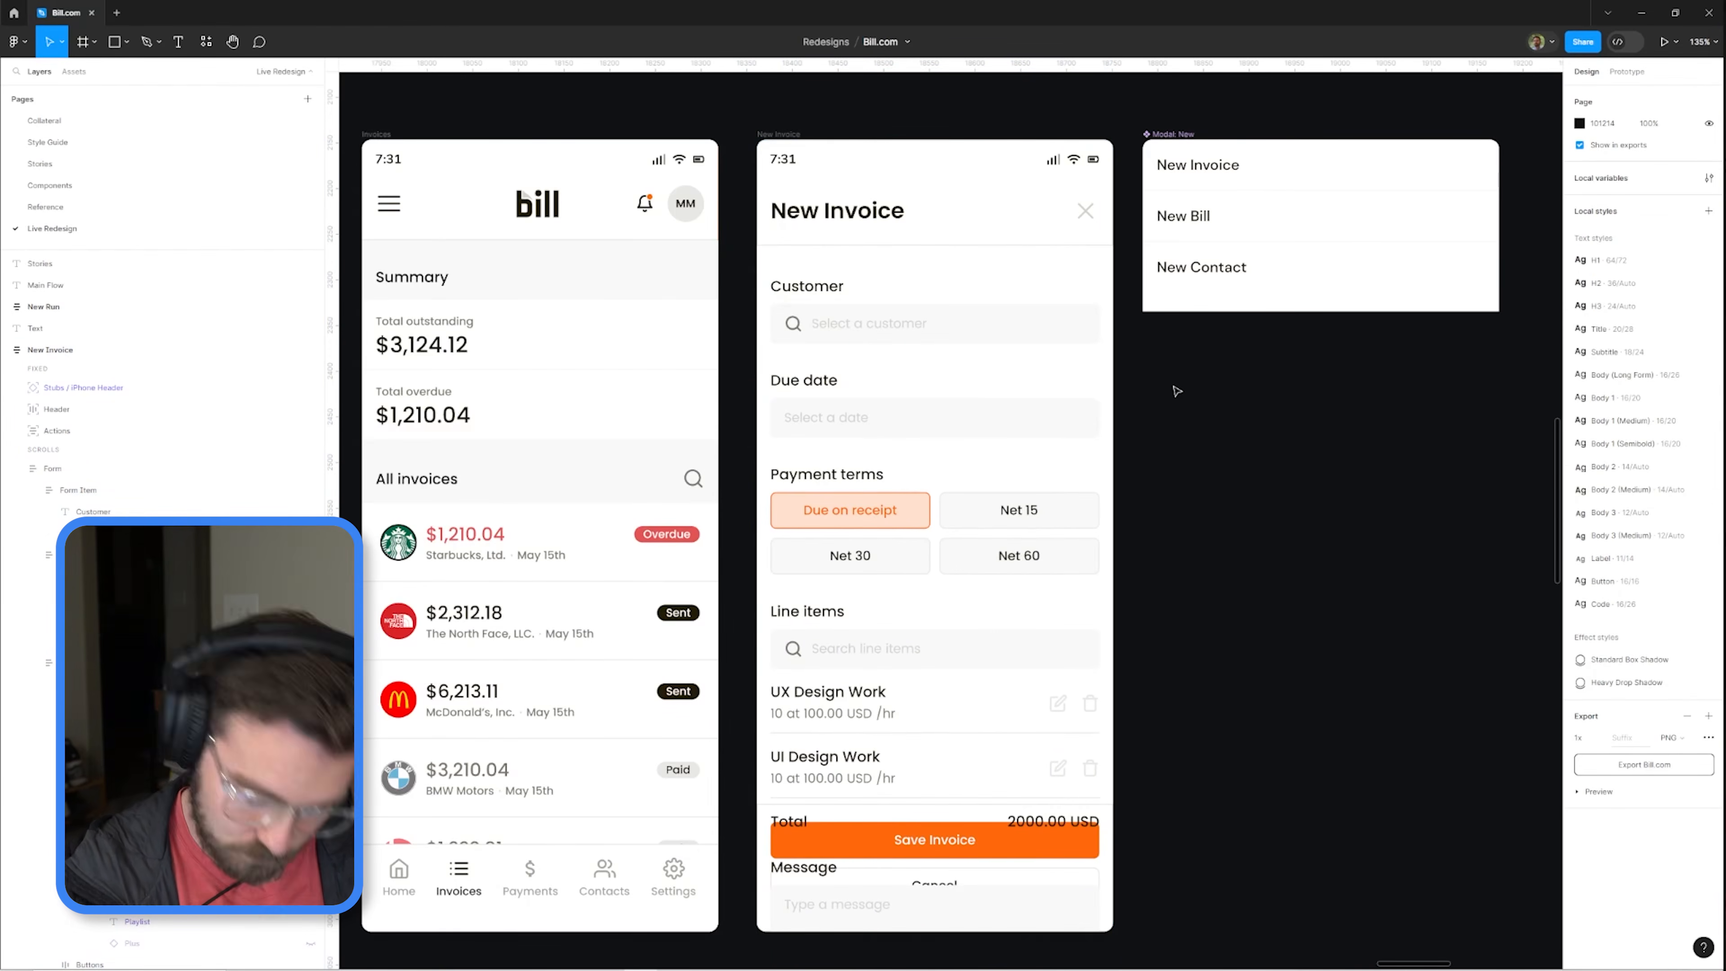
# Step: Move the Actions layer above the iPhone header in the New Invoice frame's fixed layers
pyautogui.scroll(-4, 1180, 503)
pyautogui.scroll(5, 1193, 741)
pyautogui.click(51, 469)
pyautogui.click(17, 469)
pyautogui.click(57, 431)
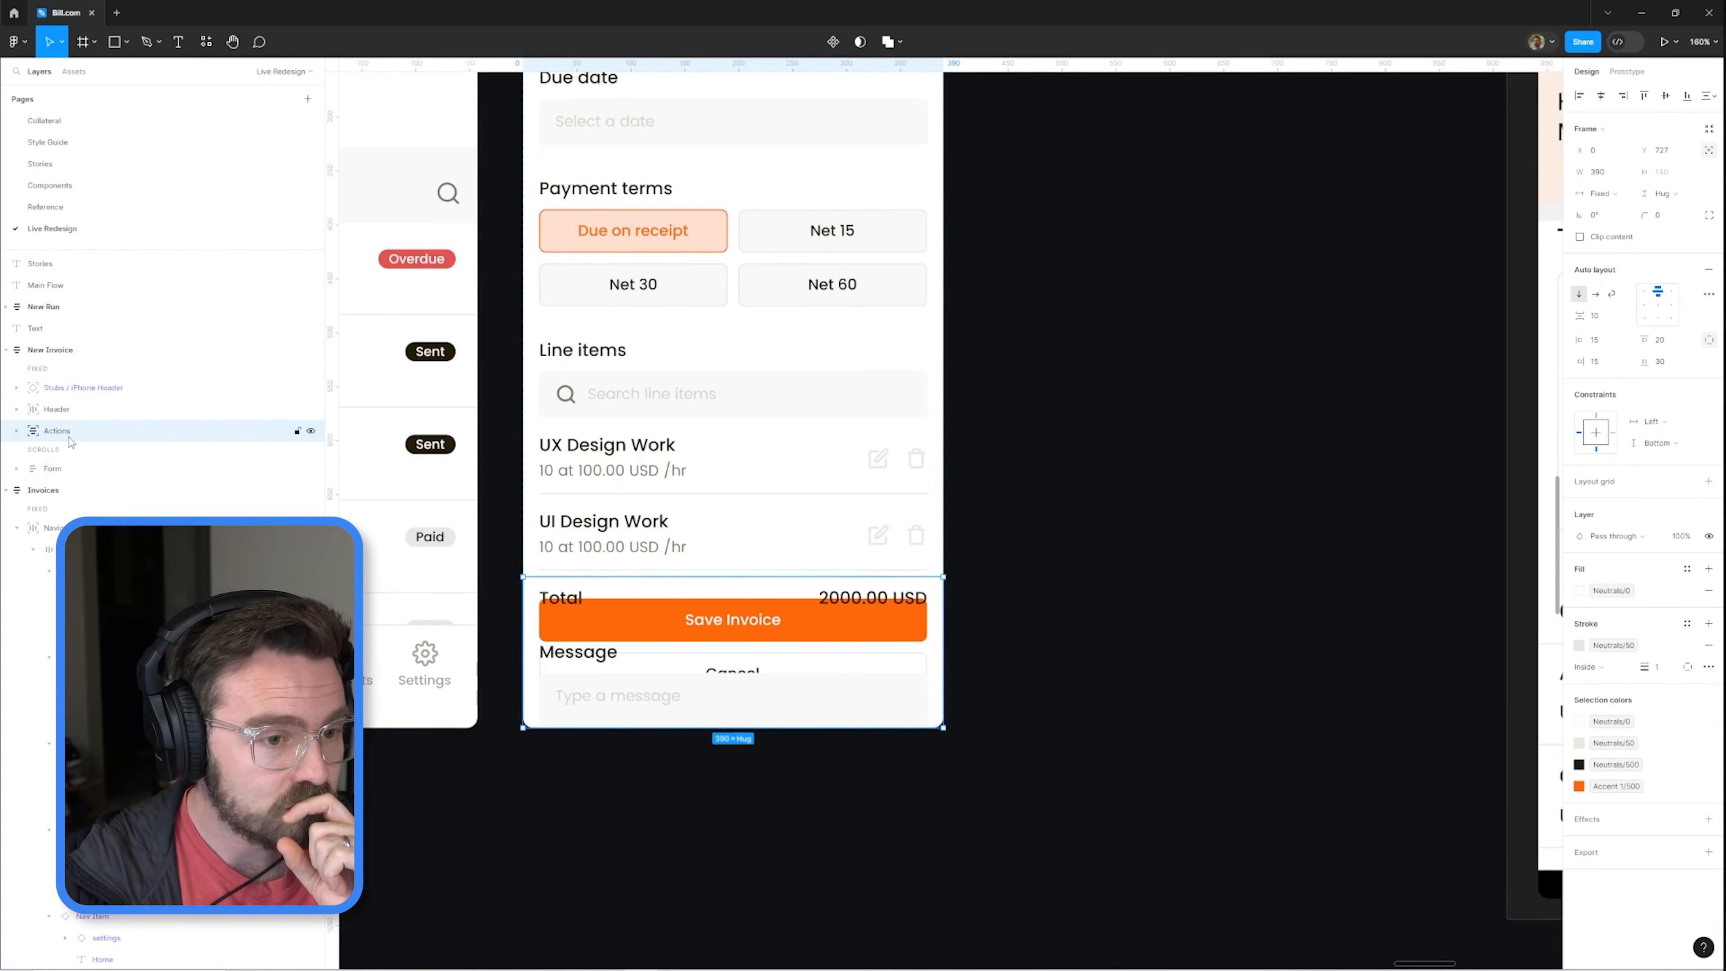
pyautogui.scroll(-1, 1004, 555)
pyautogui.moveTo(60, 431); pyautogui.dragTo(78, 381)
# Step: Adjust the canvas stacking order in the New Invoice frame's advanced auto layout settings
pyautogui.click(50, 350)
pyautogui.click(1710, 294)
pyautogui.click(1526, 429)
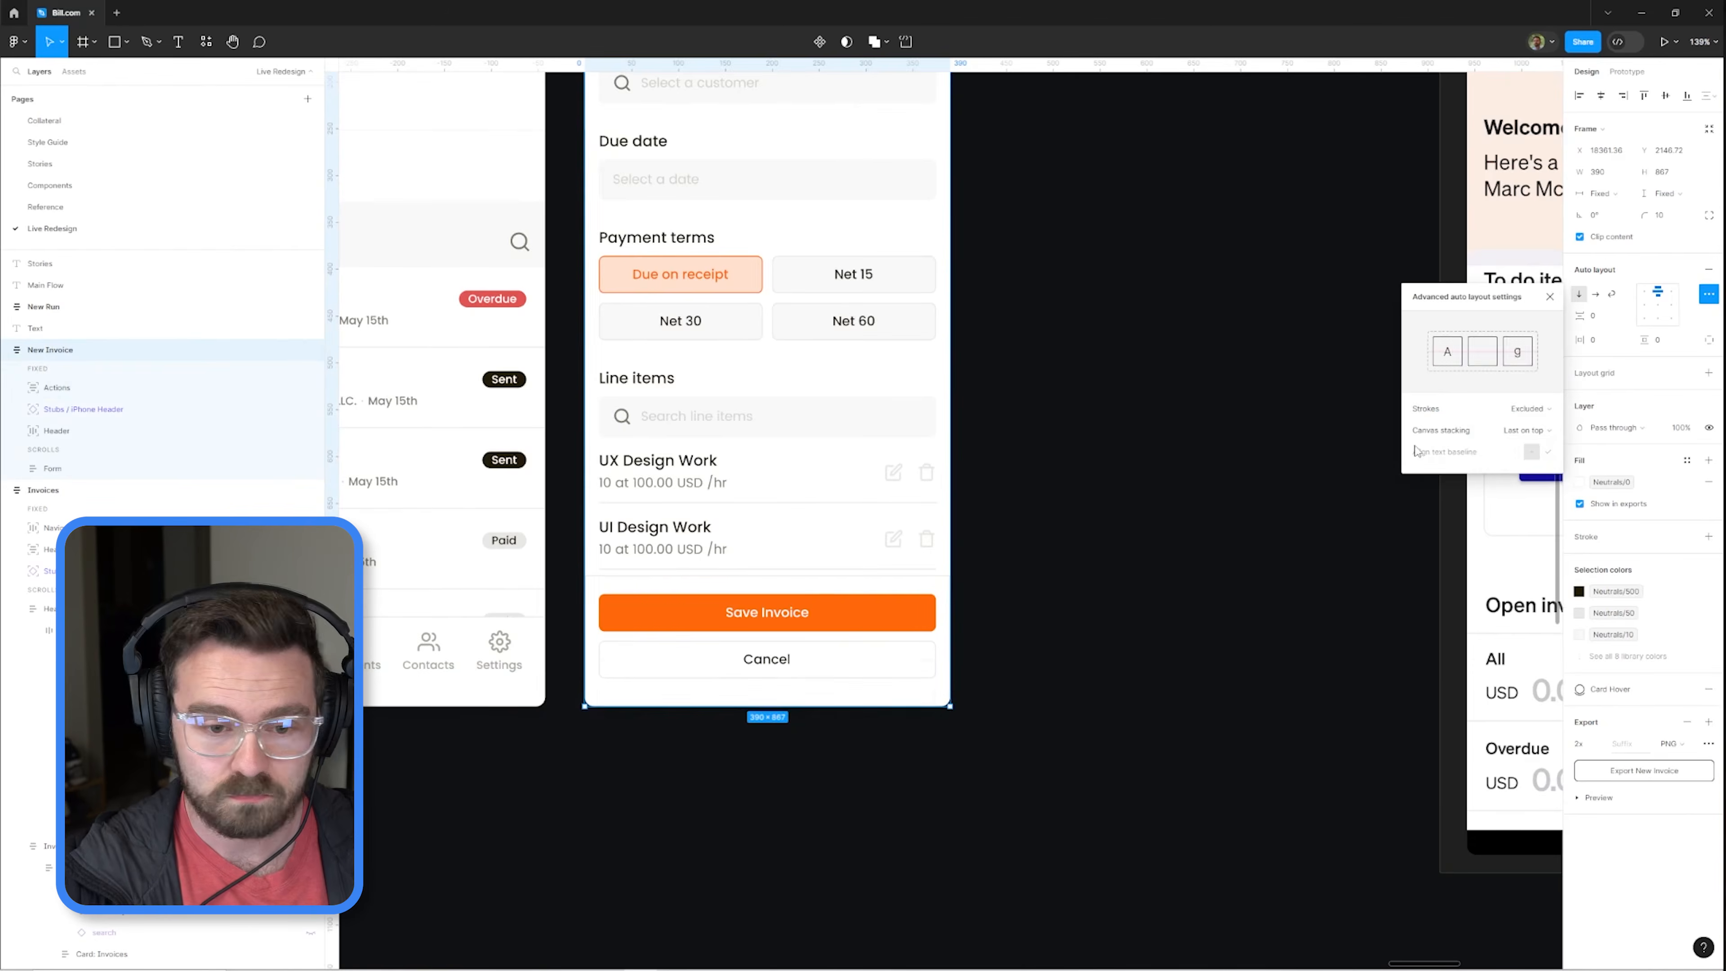
pyautogui.click(1522, 446)
pyautogui.click(1171, 496)
pyautogui.scroll(-5, 1171, 496)
pyautogui.scroll(6, 1133, 528)
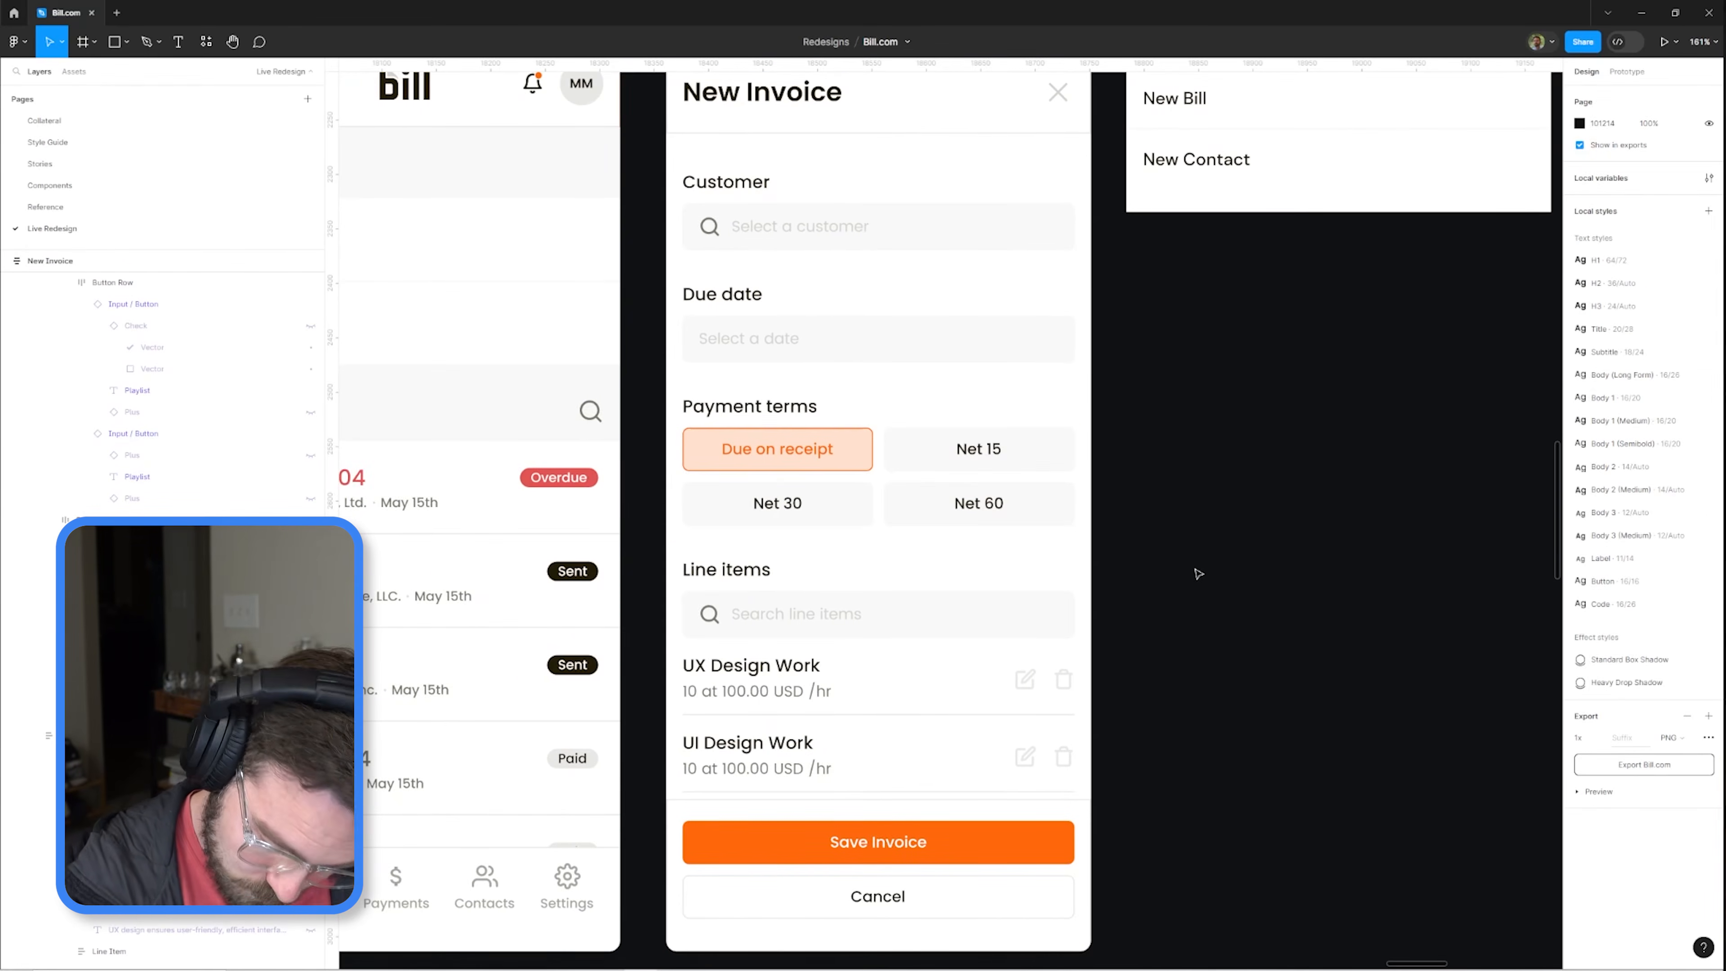
# Step: Move the Payment terms group below the Line items group in the New Invoice form
pyautogui.scroll(-1, 1199, 574)
pyautogui.click(877, 354)
pyautogui.press('Down')
# Step: Set the line items list's horizontal and vertical padding to 20
pyautogui.click(924, 476)
pyautogui.click(1595, 339)
pyautogui.write('20')
pyautogui.press('Tab')
pyautogui.write('20')
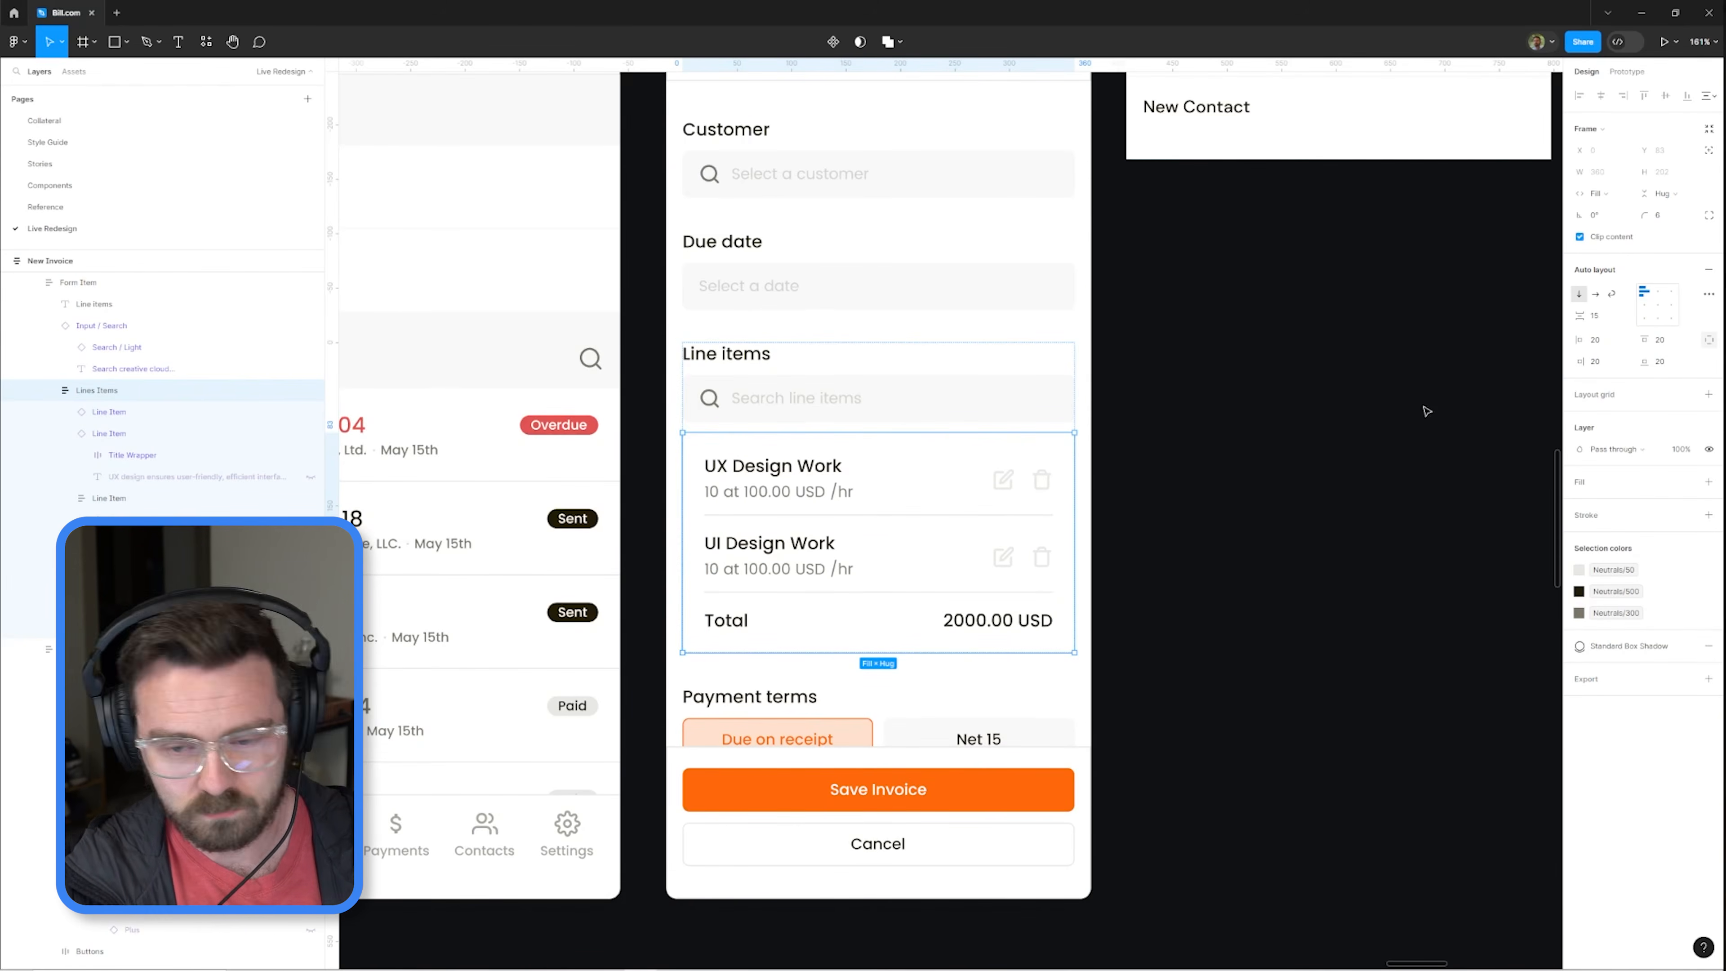
pyautogui.click(1206, 448)
pyautogui.doubleClick(1001, 491)
pyautogui.click(1312, 662)
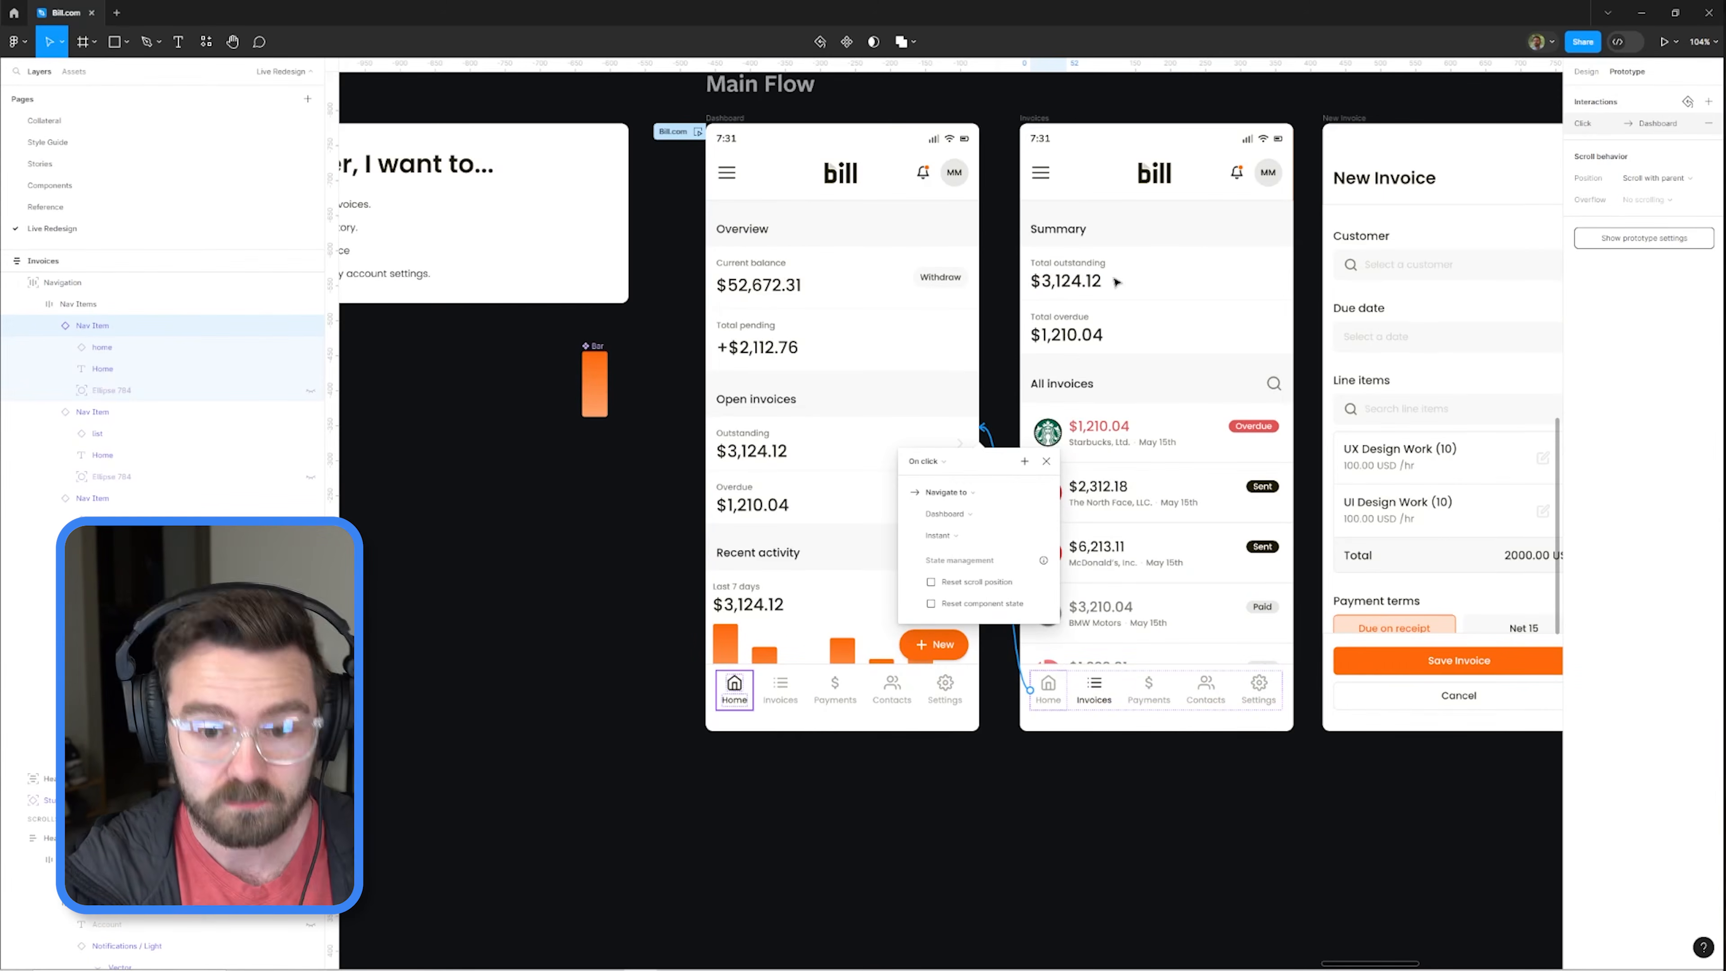
# Step: Set the Invoices frame's scroll overflow behavior for the prototype
pyautogui.click(1035, 118)
pyautogui.click(1641, 190)
pyautogui.click(1641, 245)
pyautogui.scroll(3, 946, 682)
pyautogui.click(928, 624)
pyautogui.scroll(-8, 1048, 544)
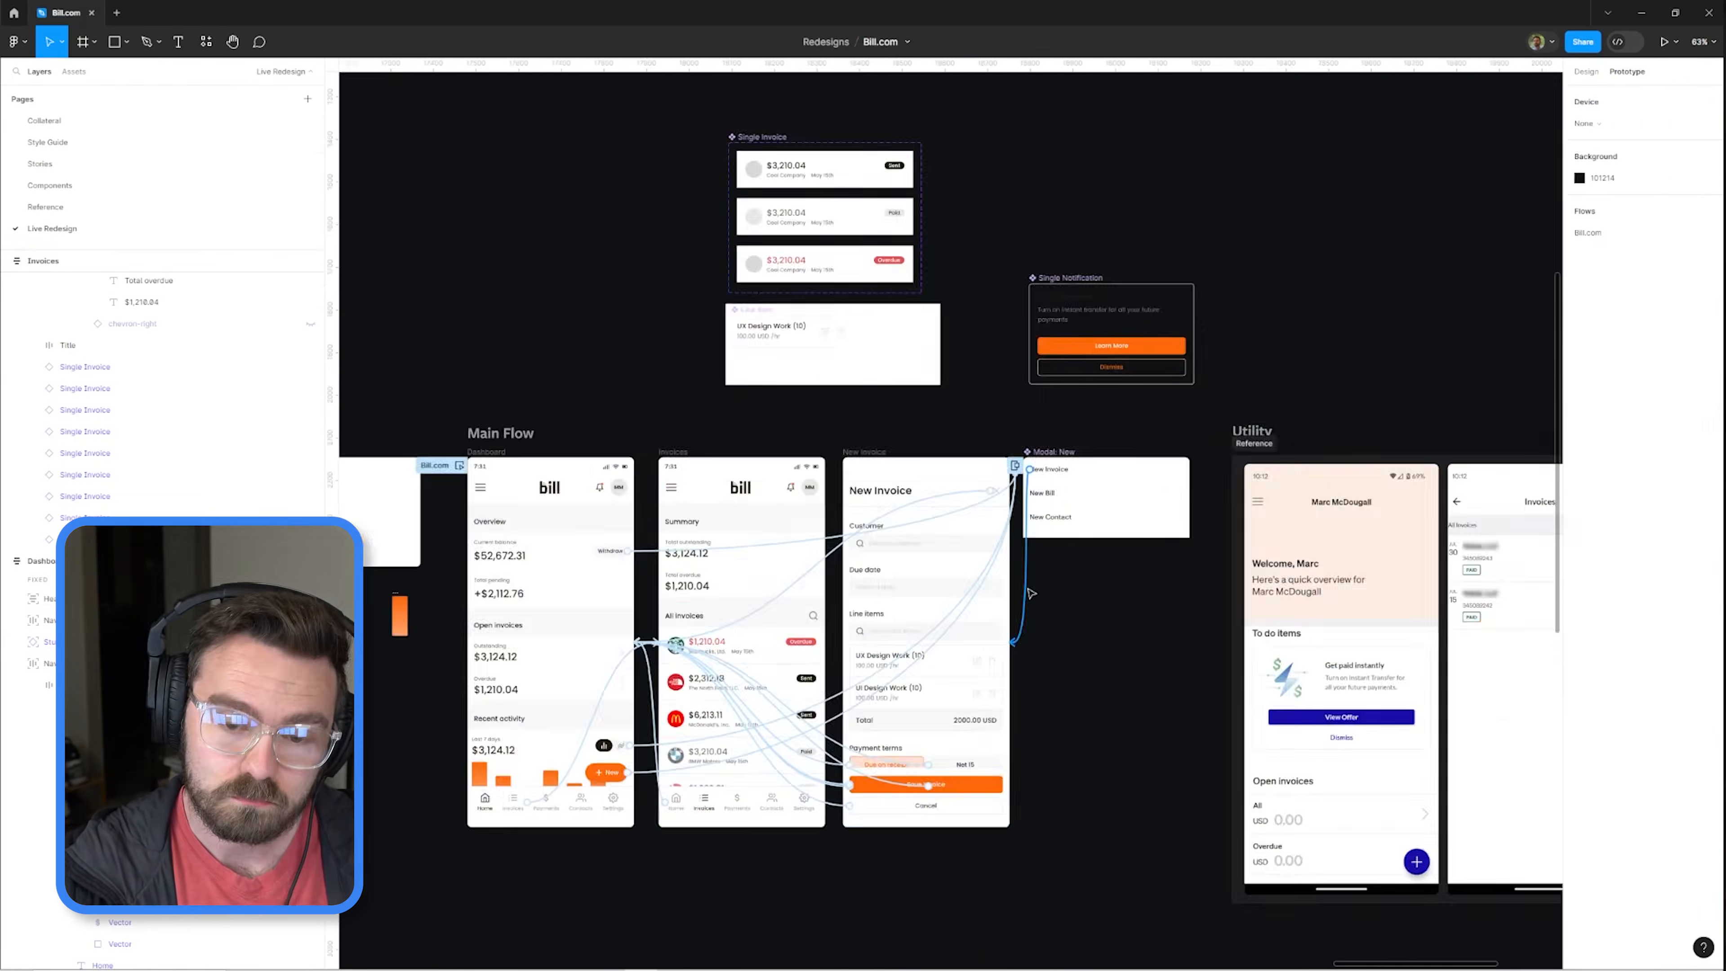
# Step: Add the text "What would you like to do?" at the top of the Modal: New component
pyautogui.scroll(8, 1122, 520)
pyautogui.hotkey('shift', 'e')
pyautogui.doubleClick(872, 331)
pyautogui.press('Escape')
pyautogui.press('Escape')
pyautogui.scroll(-3, 992, 363)
pyautogui.press('t')
pyautogui.click(979, 333)
pyautogui.write('What would you like to do?')
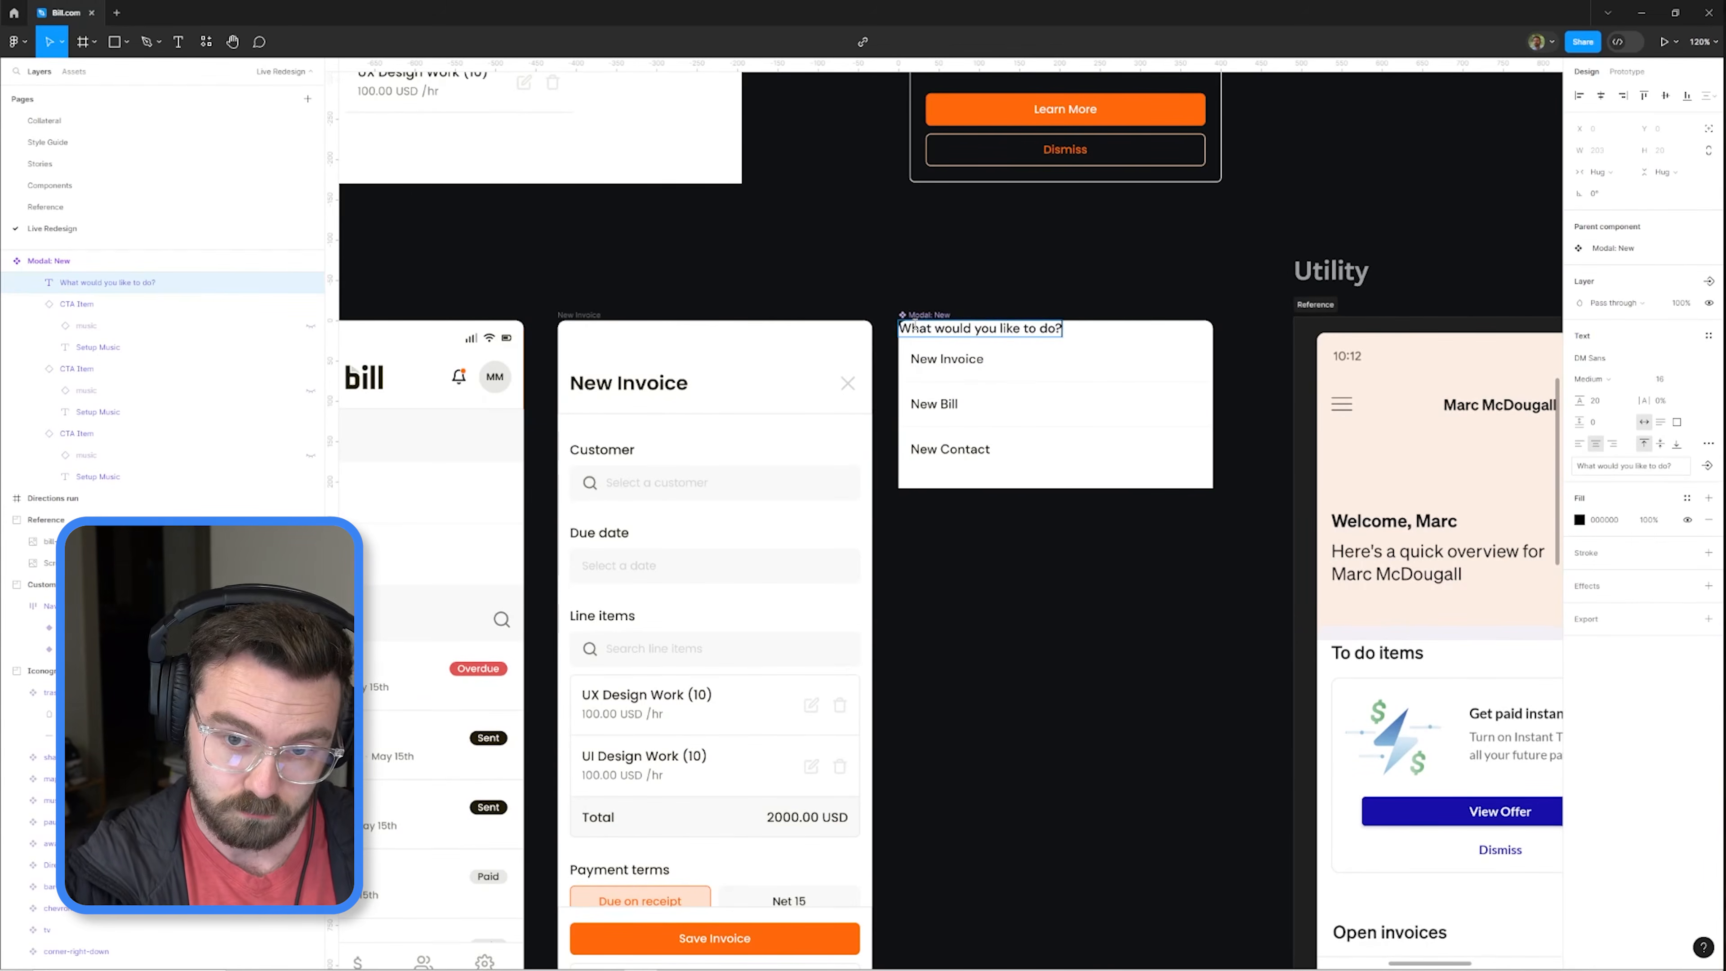
# Step: Apply a text style to the modal title and give its auto layout frame 15 horizontal and vertical padding
pyautogui.scroll(4, 1195, 225)
pyautogui.click(1709, 336)
pyautogui.click(1454, 469)
pyautogui.write('15')
pyautogui.click(1596, 394)
pyautogui.write('15')
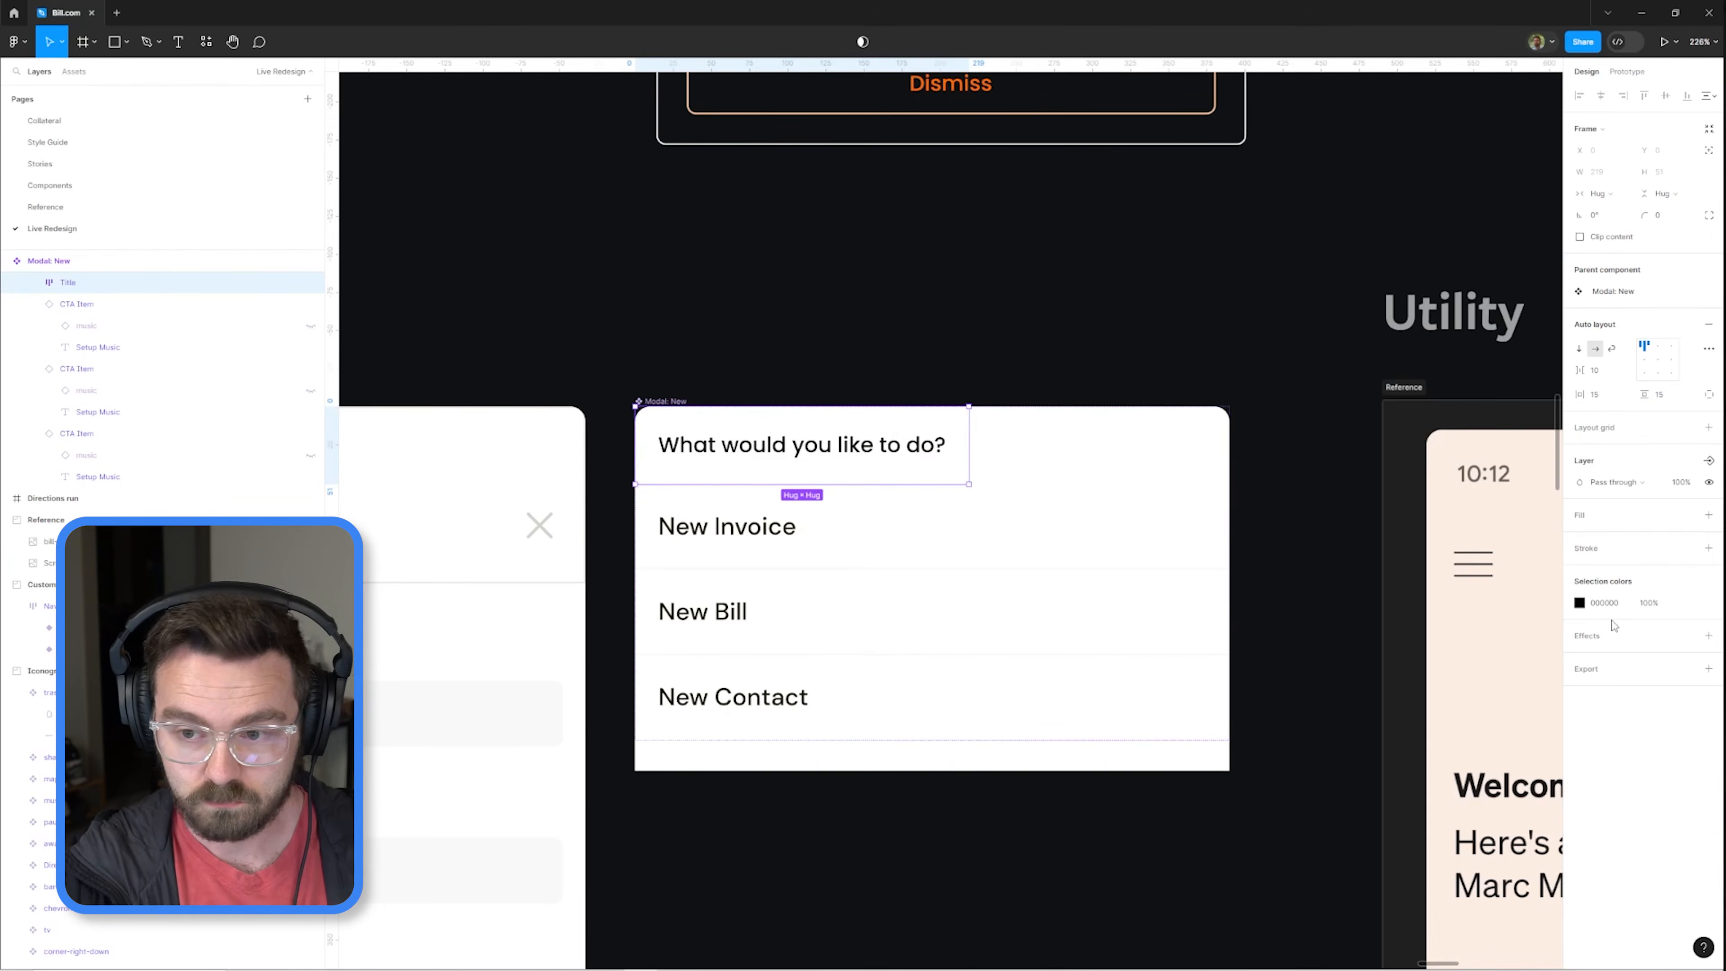
# Step: Make the modal's title frame fill the width with a vertical padding of 20, and color its text Neutrals/300
pyautogui.click(1602, 194)
pyautogui.scroll(-4, 1145, 262)
pyautogui.click(427, 245)
pyautogui.doubleClick(1097, 286)
pyautogui.click(1621, 336)
pyautogui.click(1627, 430)
pyautogui.click(1665, 396)
pyautogui.write('20')
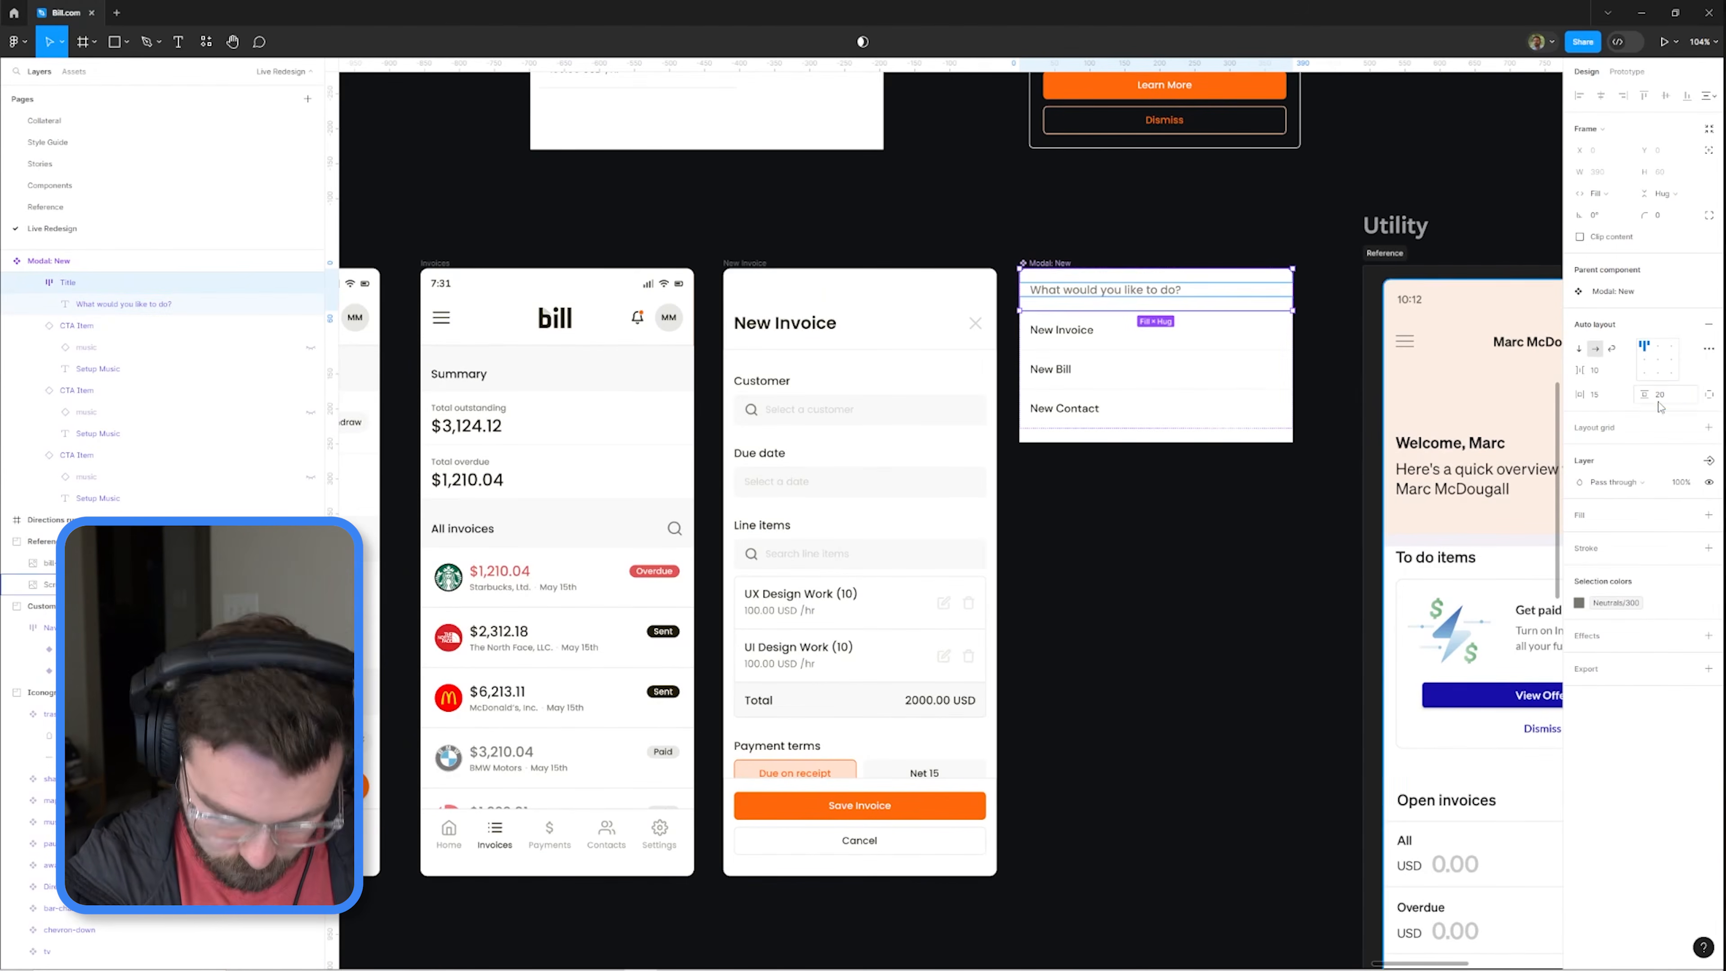
# Step: Set the bottom padding of the Modal: New component to 30
pyautogui.click(748, 276)
pyautogui.click(941, 179)
pyautogui.click(1665, 427)
pyautogui.write('30')
pyautogui.click(429, 338)
pyautogui.click(1149, 251)
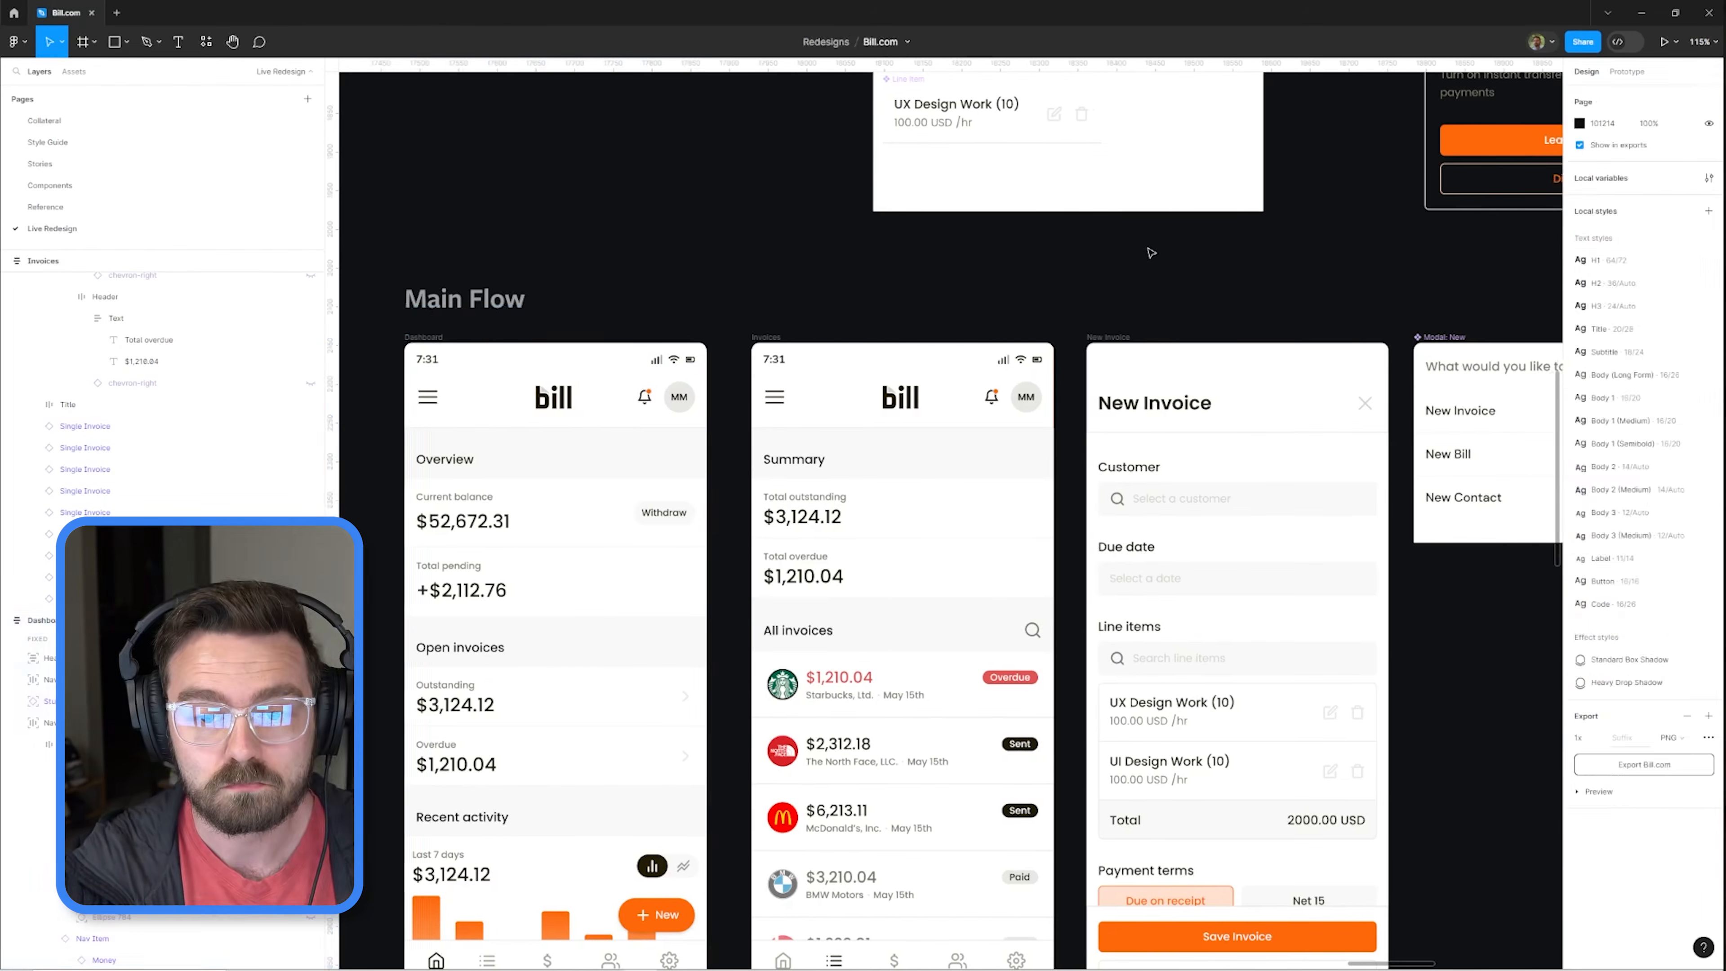
# Step: Apply a shared style to the New Invoice, New Bill and New Contact labels in the modal
pyautogui.hscroll(7, 1148, 250)
pyautogui.doubleClick(952, 411)
pyautogui.keyDown('shift'); pyautogui.click(952, 455); pyautogui.keyUp('shift')
pyautogui.keyDown('shift'); pyautogui.click(952, 497); pyautogui.keyUp('shift')
pyautogui.click(1687, 633)
pyautogui.click(1437, 837)
# Step: Draw a gray backdrop rectangle behind the Single Notification component and hide the component's button controls
pyautogui.click(619, 318)
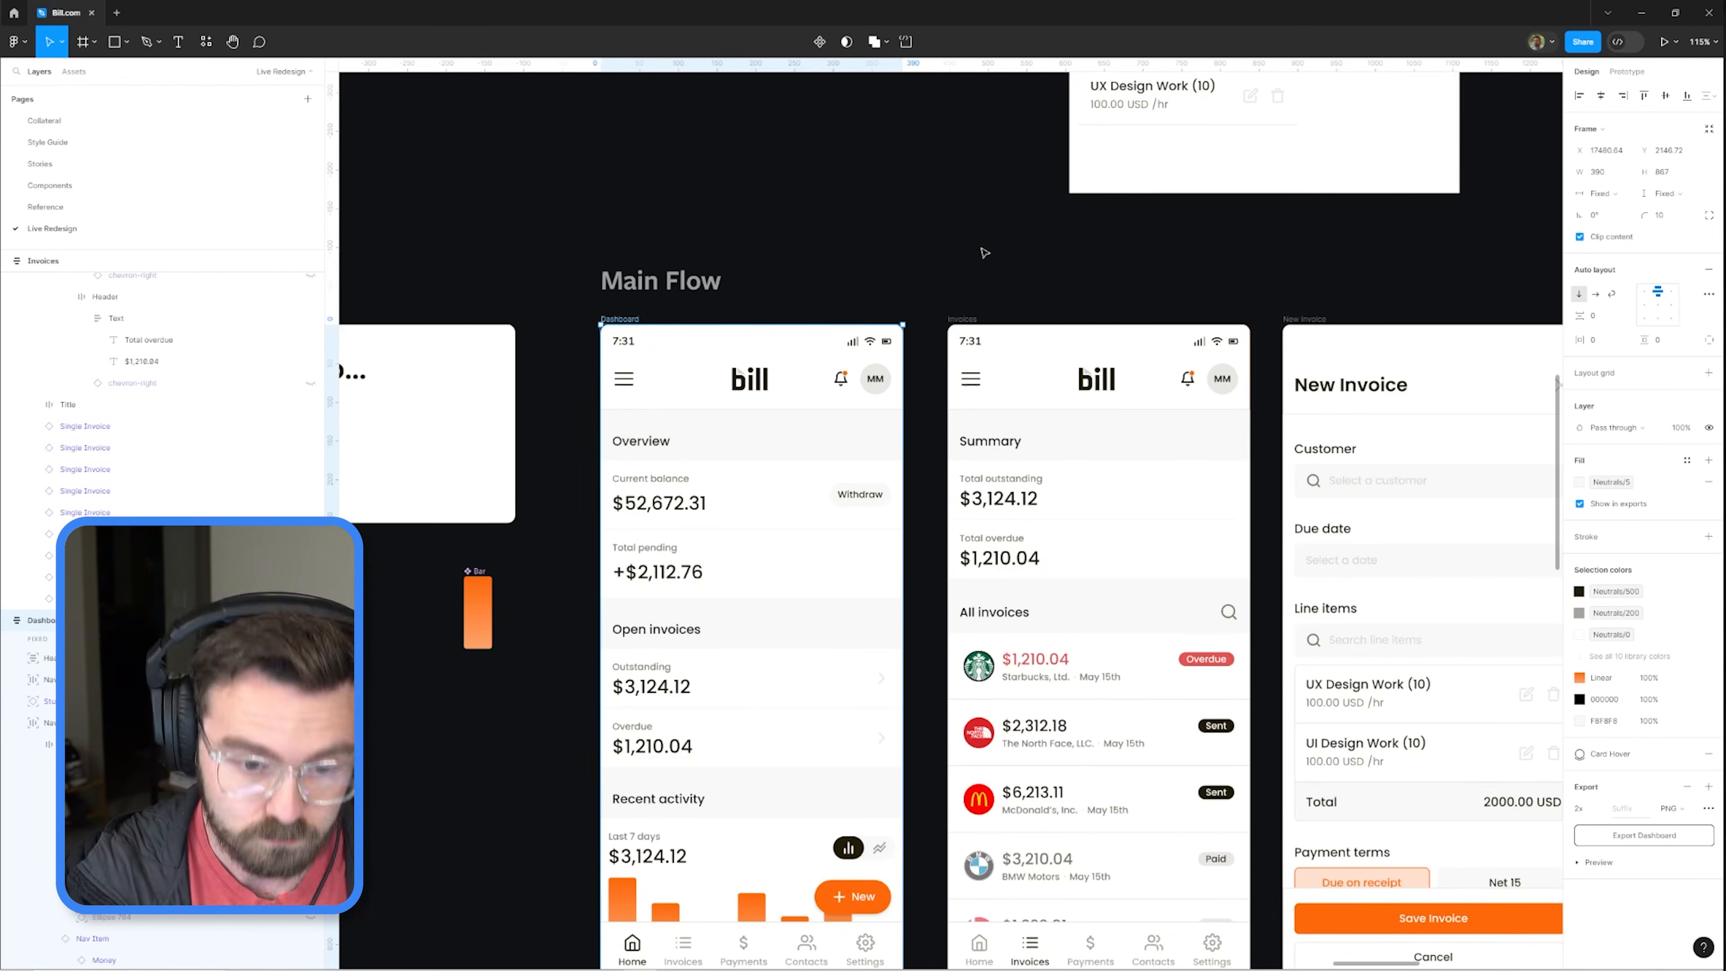
pyautogui.scroll(-3, 985, 253)
pyautogui.press('Up')
pyautogui.click(1580, 249)
pyautogui.press('r')
pyautogui.moveTo(745, 380); pyautogui.dragTo(1174, 662)
pyautogui.hotkey('ctrl', '[')
pyautogui.click(951, 562)
pyautogui.hotkey('ctrl', 'shift', 'h')
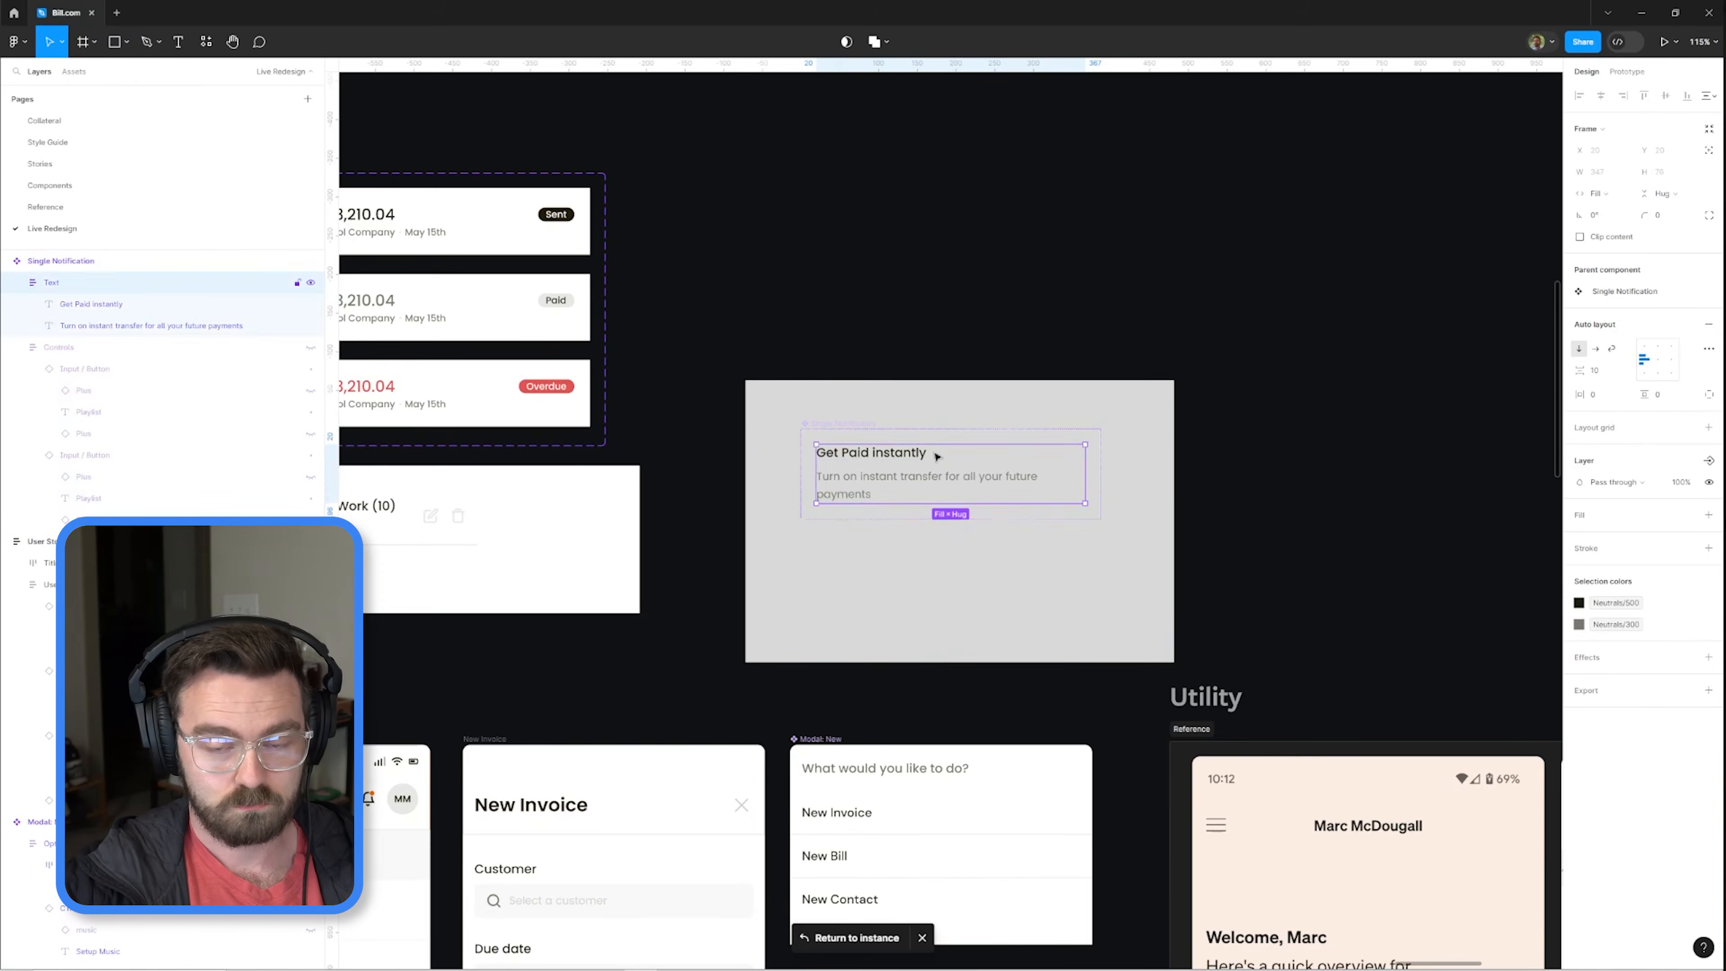
# Step: Insert a close icon from the assets beside the notification's "Get Paid instantly" title and size it to 14
pyautogui.scroll(5, 935, 454)
pyautogui.click(792, 455)
pyautogui.hotkey('shift', 'a')
pyautogui.write('close')
pyautogui.moveTo(199, 181); pyautogui.dragTo(928, 457)
pyautogui.doubleClick(1249, 462)
pyautogui.click(1665, 172)
pyautogui.write('14')
# Step: Add a lightning icon from the assets to the Single Notification component
pyautogui.click(1088, 455)
pyautogui.click(847, 528)
pyautogui.scroll(-1, 847, 528)
pyautogui.click(286, 99)
pyautogui.write('lightning')
pyautogui.click(697, 294)
# Step: Present the prototype and examine the Dashboard's notification carousel, Overview, Open invoices and Recent activity sections
pyautogui.hotkey('ctrl', 'alt', 'p')
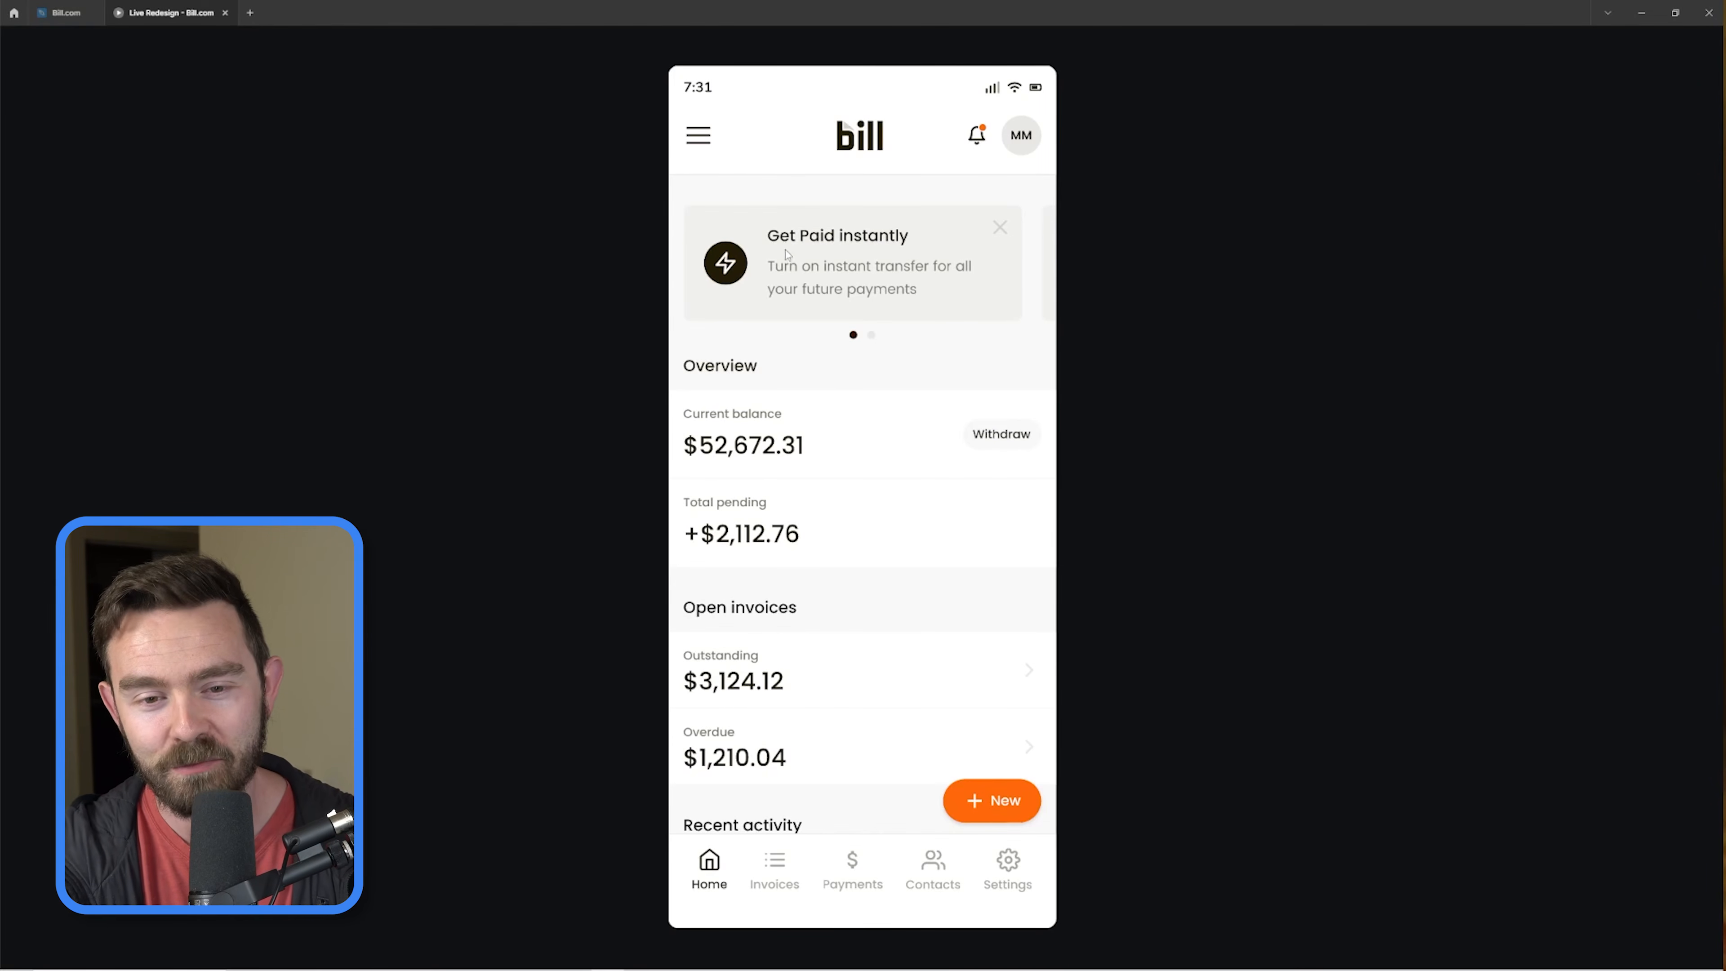
pyautogui.moveTo(750, 246); pyautogui.dragTo(494, 234)
pyautogui.moveTo(846, 251); pyautogui.dragTo(1121, 265)
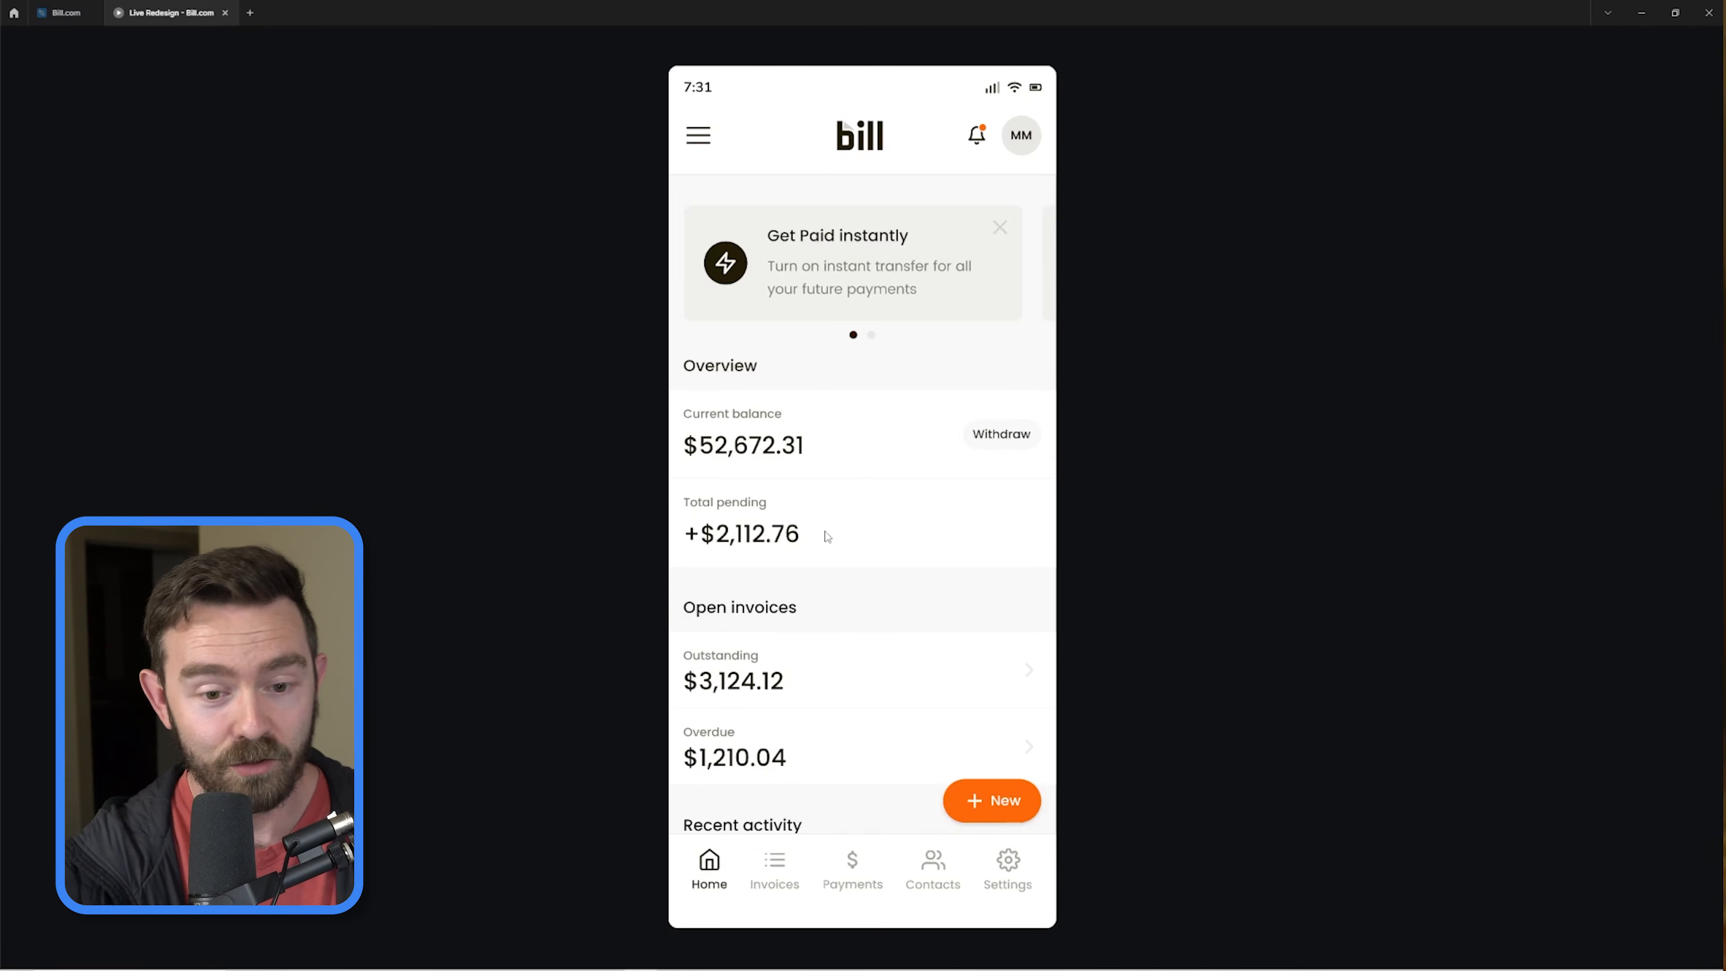
pyautogui.scroll(-2, 815, 483)
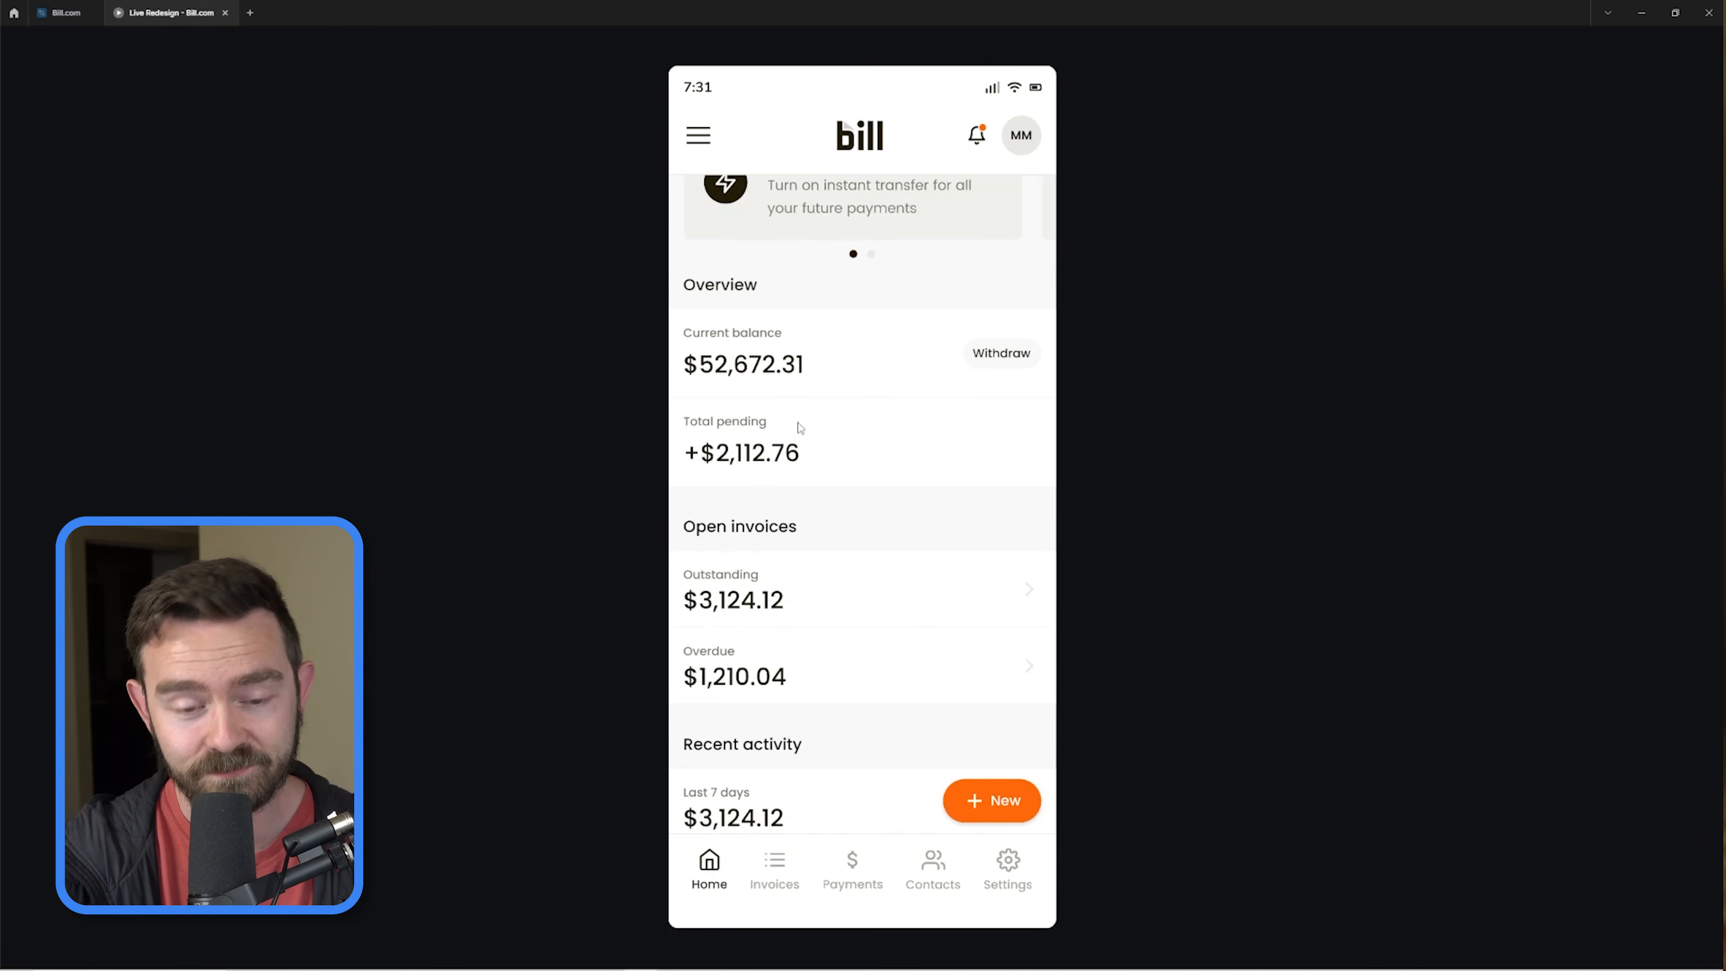
pyautogui.scroll(-5, 799, 419)
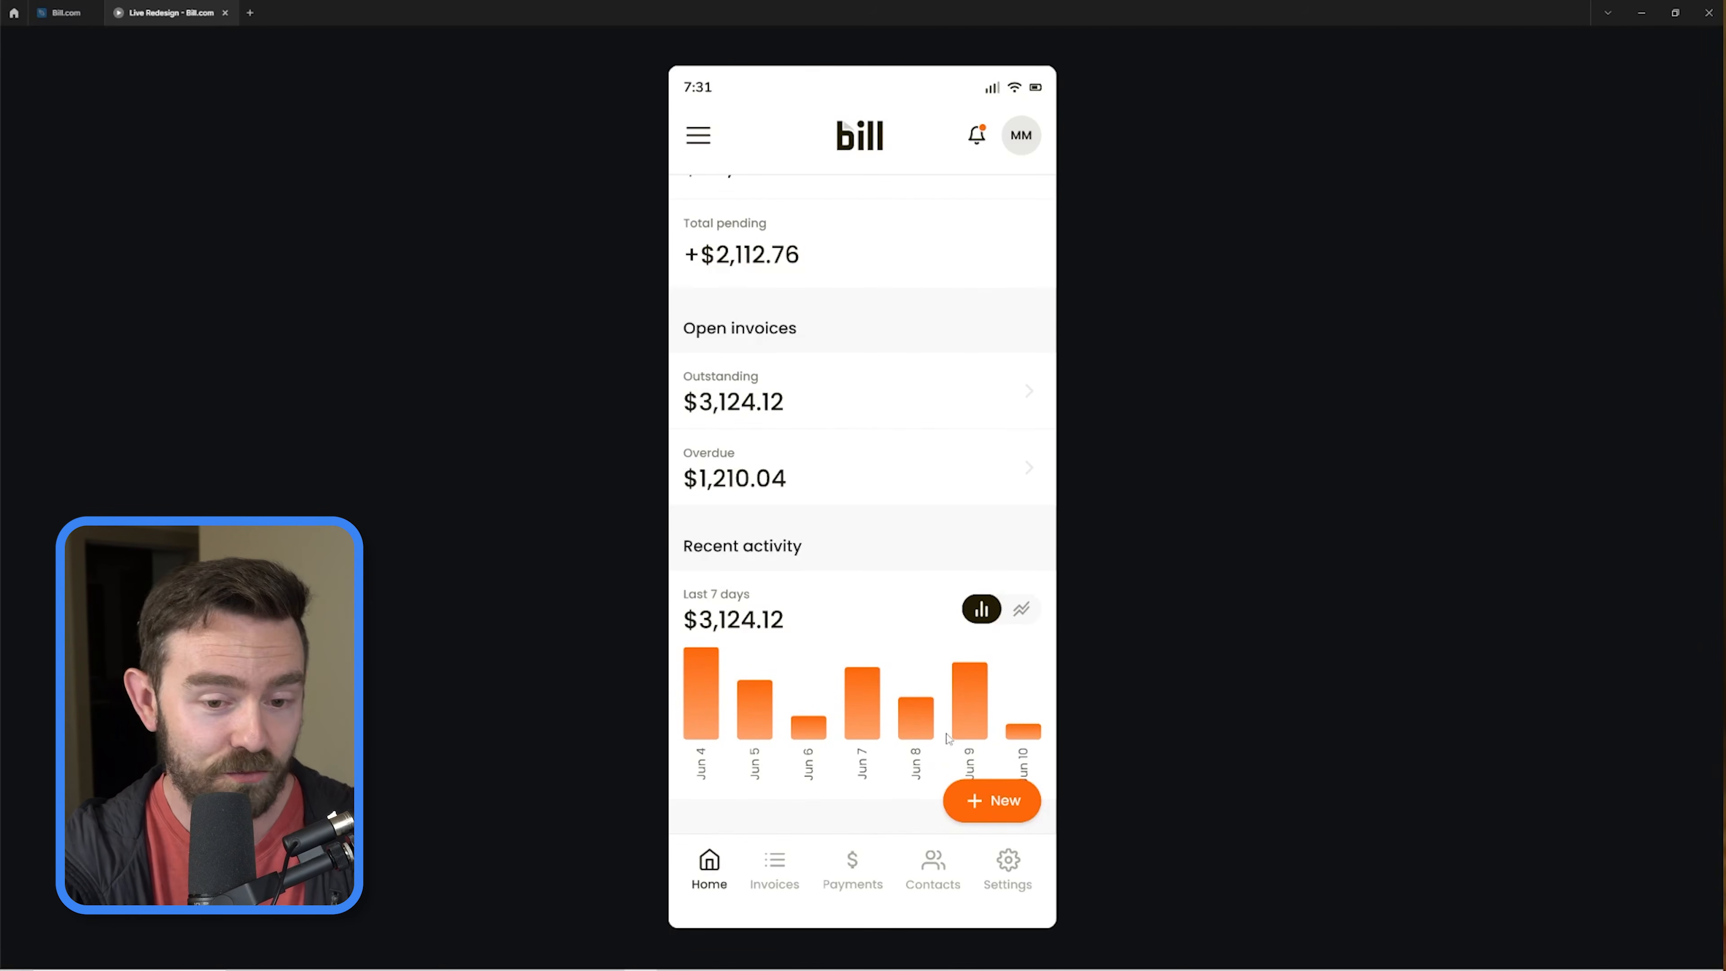
pyautogui.scroll(5, 857, 545)
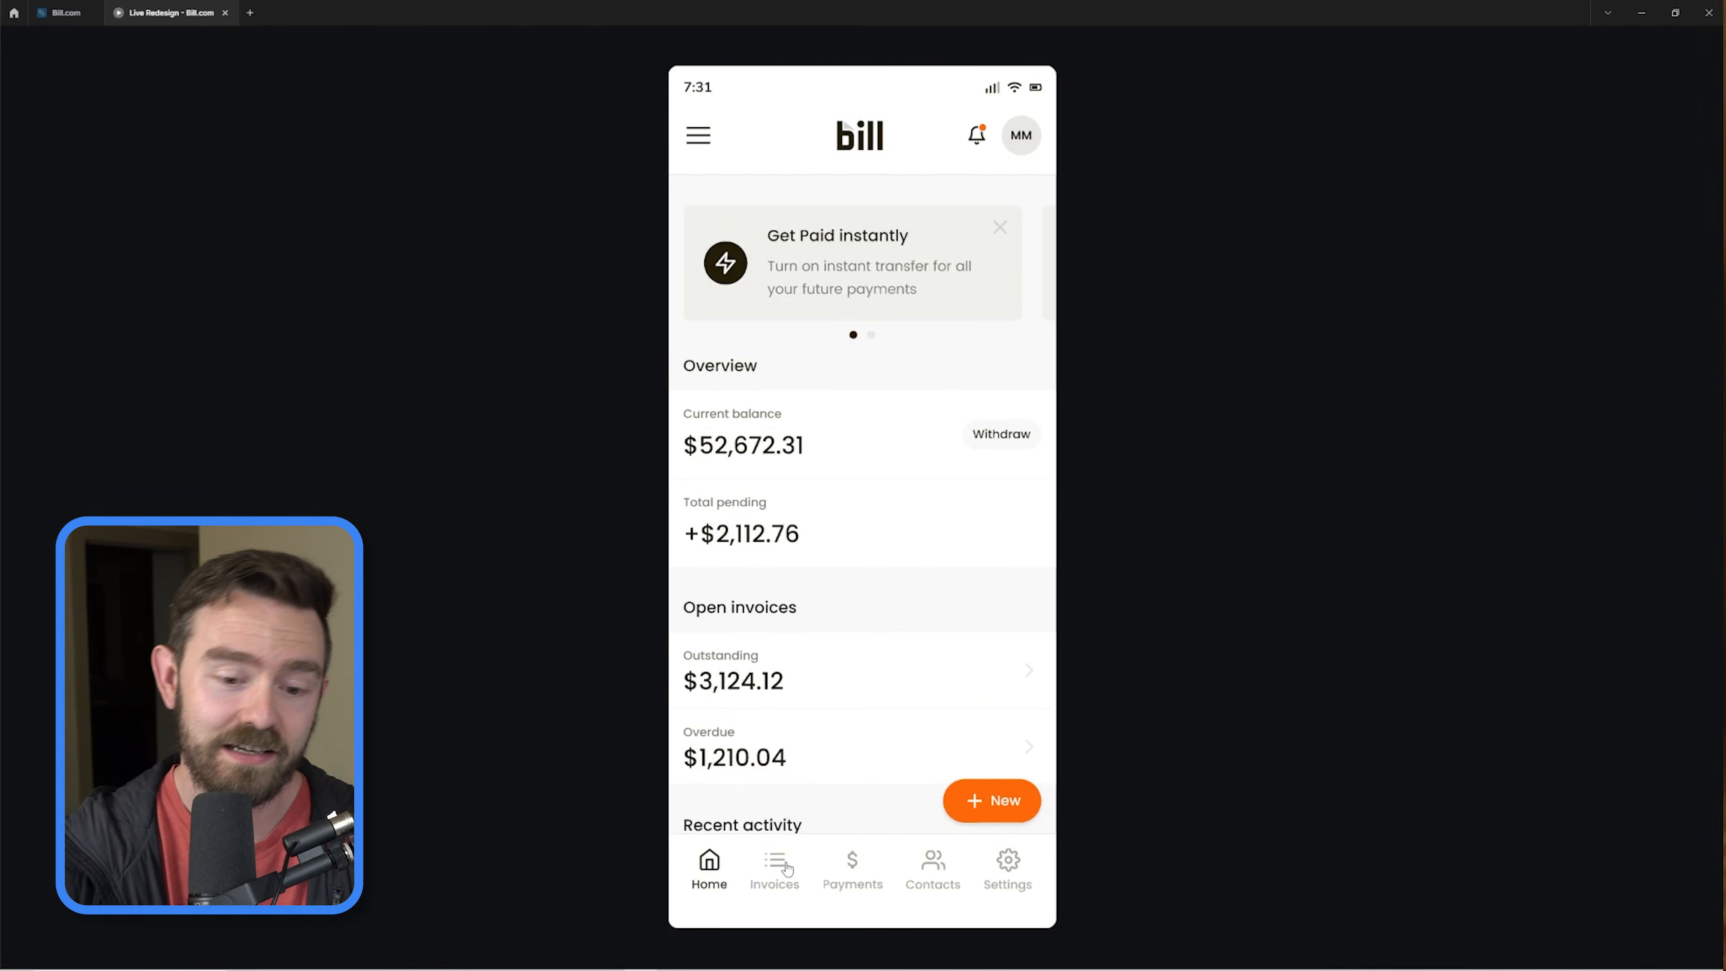
# Step: Test the prototype's Invoices screen by reviewing its summary and full invoice list, then return to Home
pyautogui.click(789, 871)
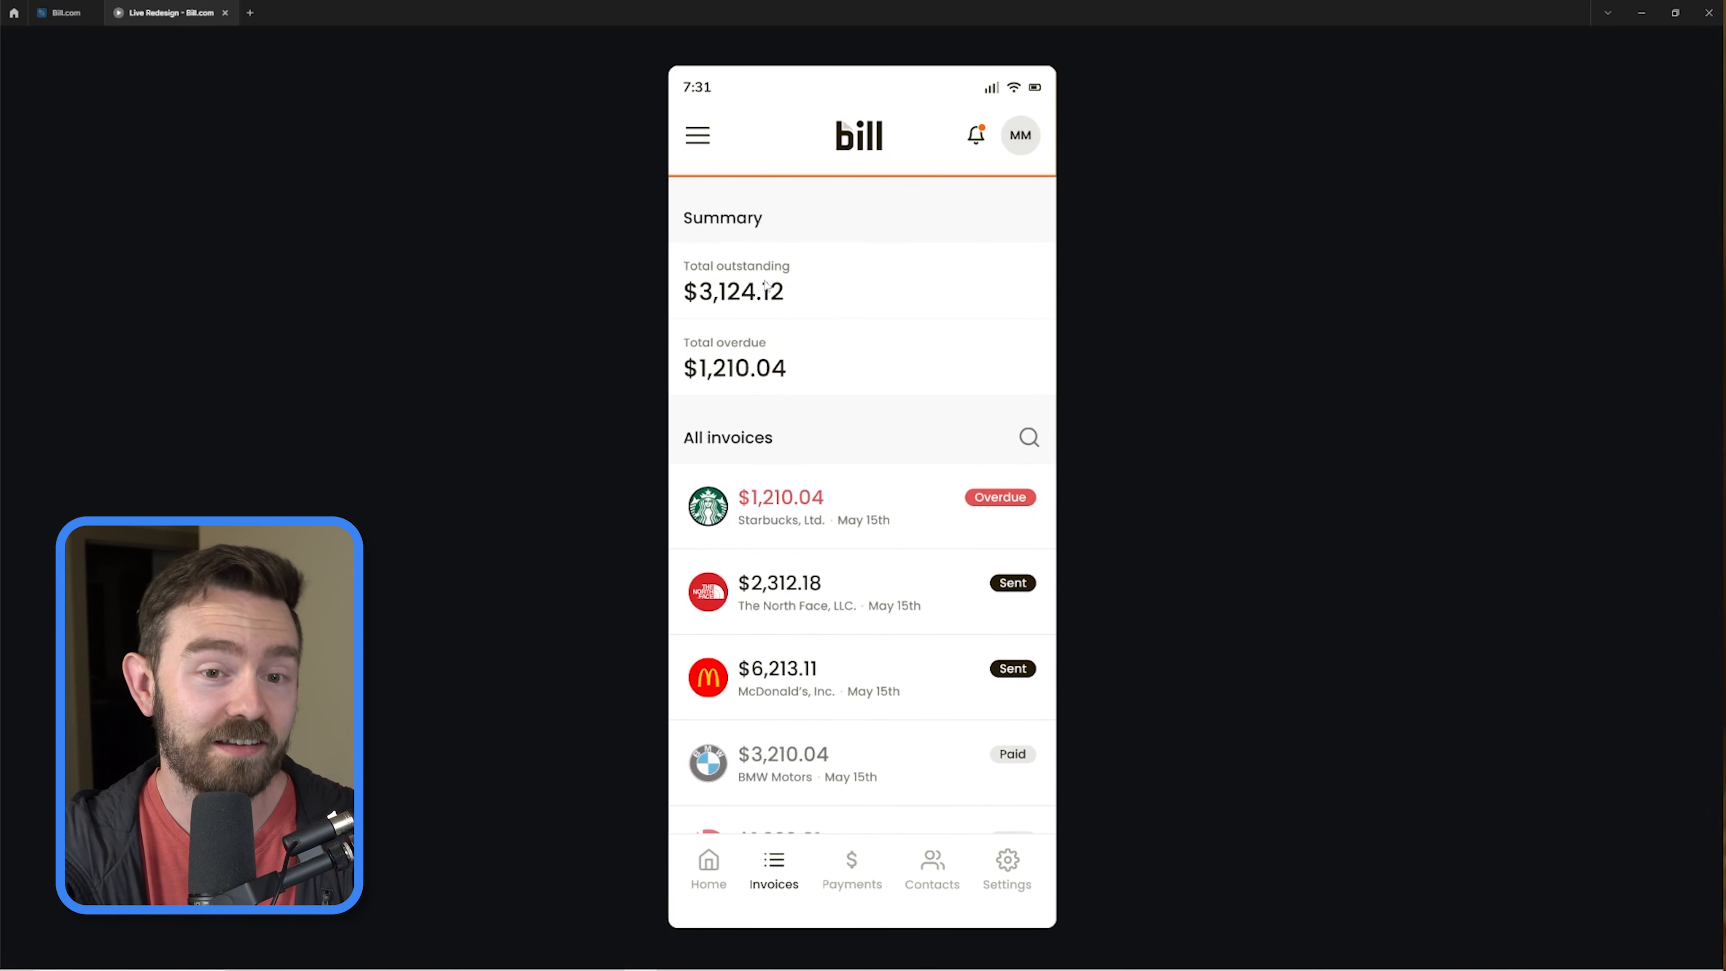
pyautogui.scroll(-3, 817, 682)
pyautogui.scroll(-4, 887, 472)
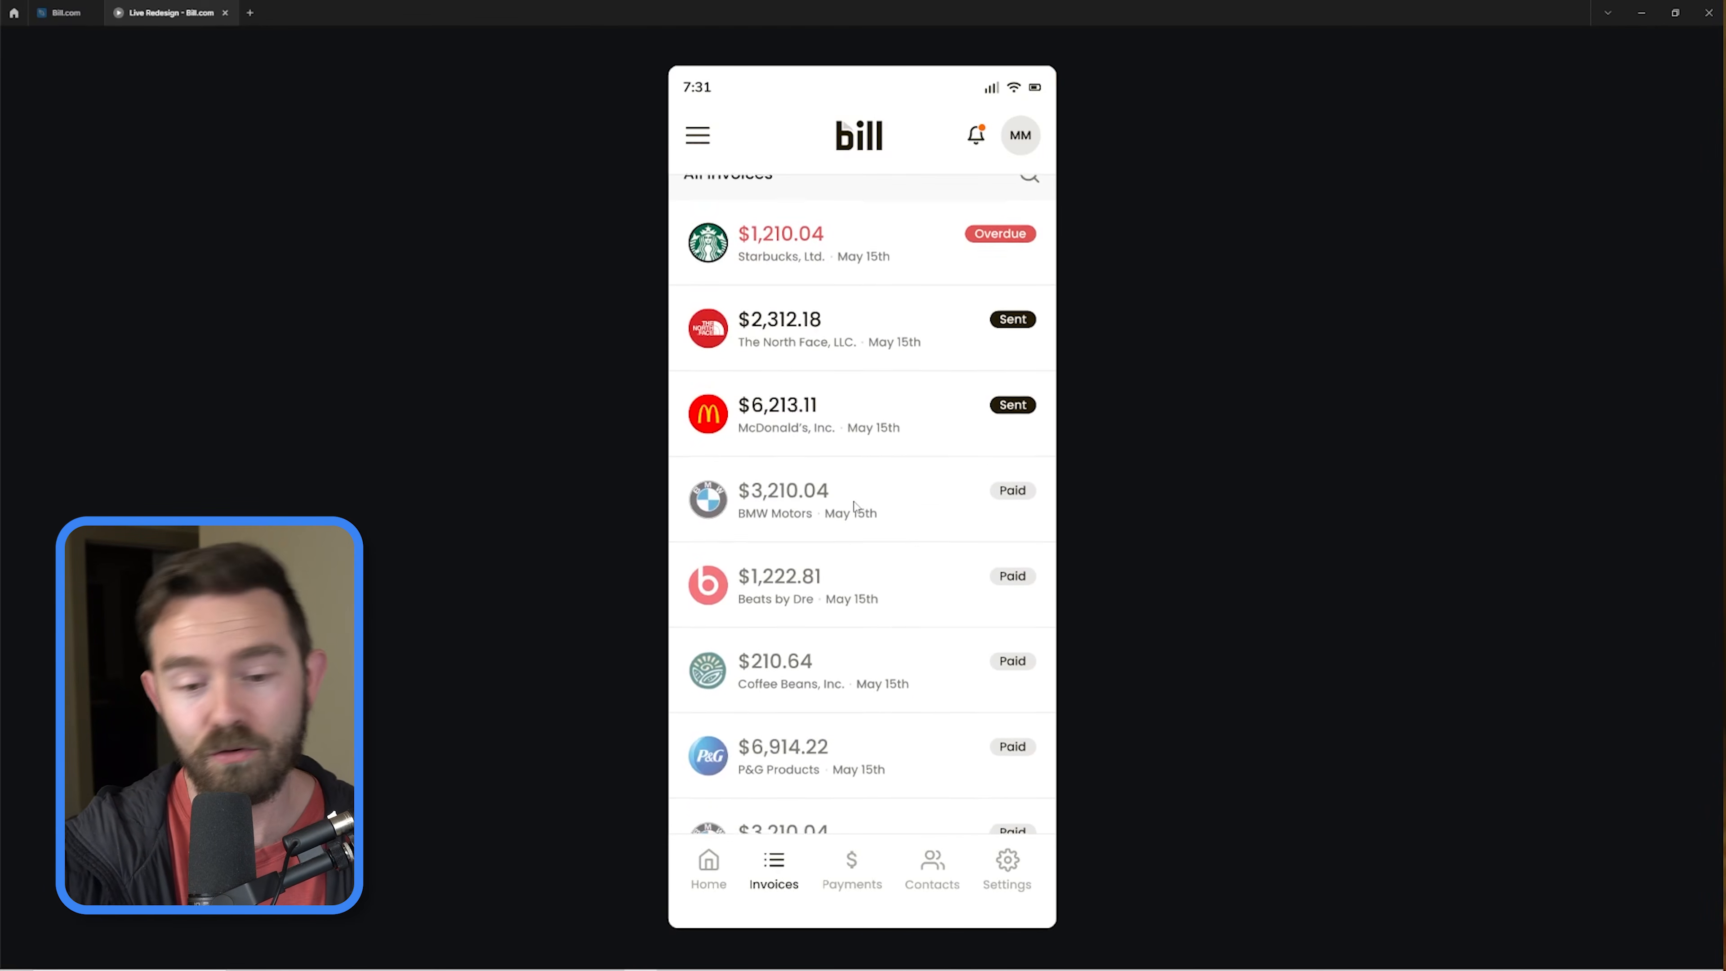
pyautogui.scroll(5, 876, 434)
pyautogui.click(709, 870)
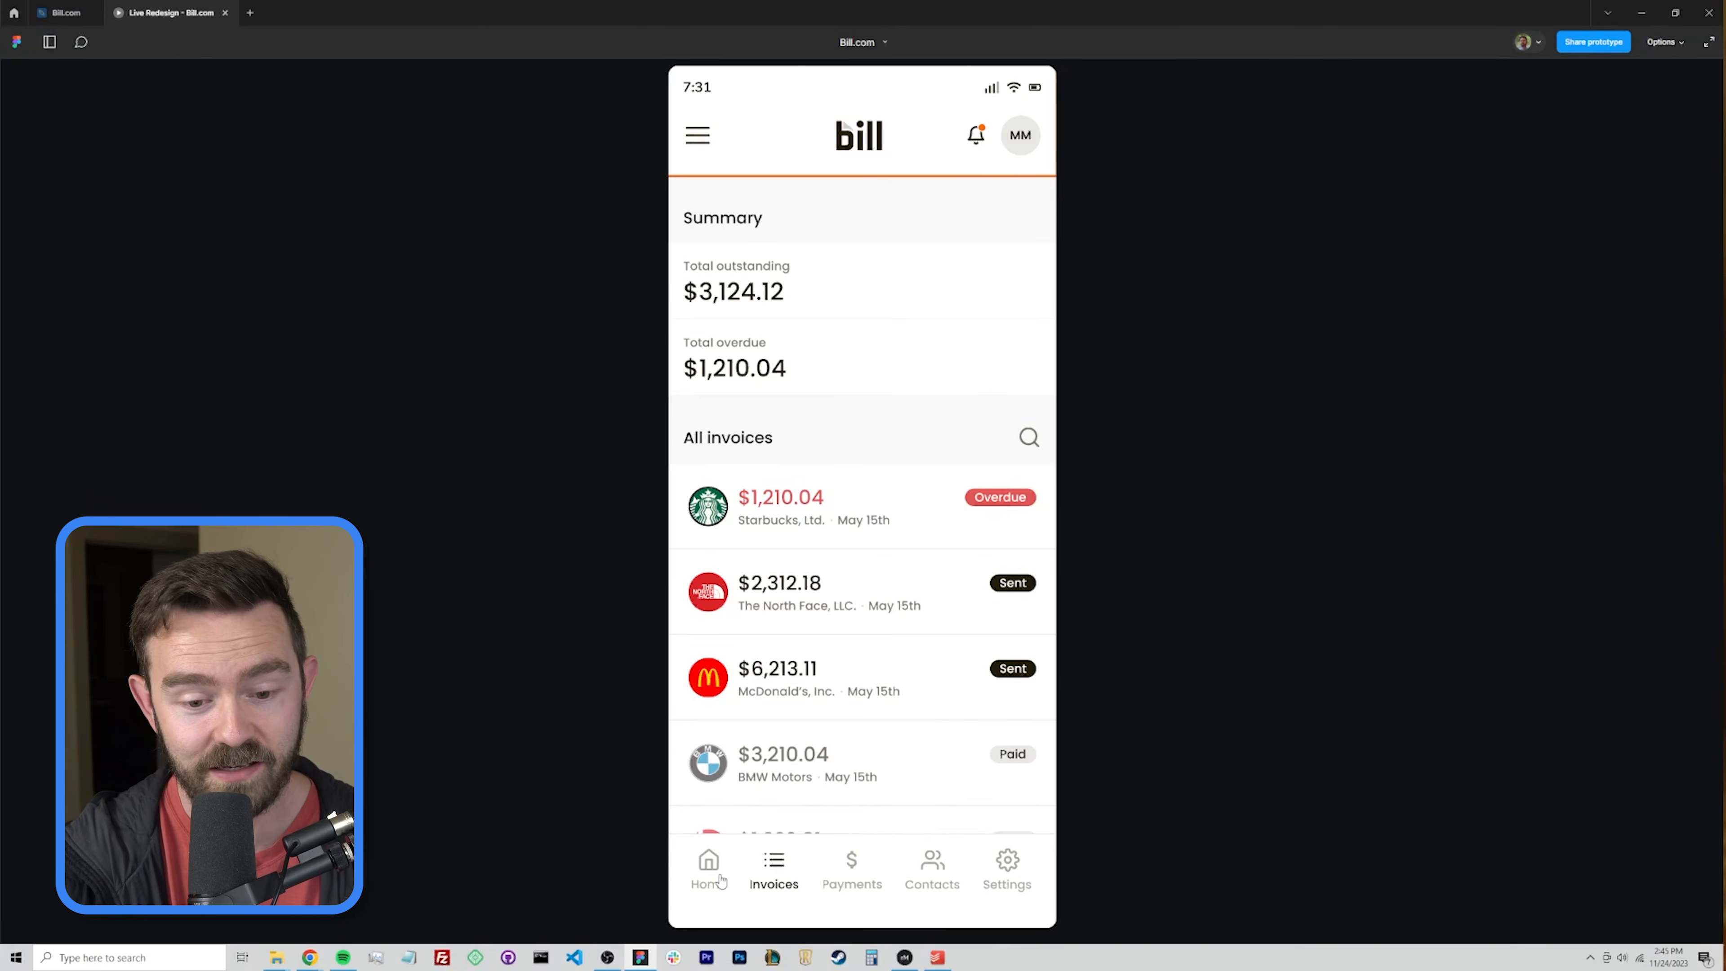
# Step: Test the prototype's New Invoice flow from the New modal, reviewing the whole form and saving the invoice
pyautogui.click(996, 814)
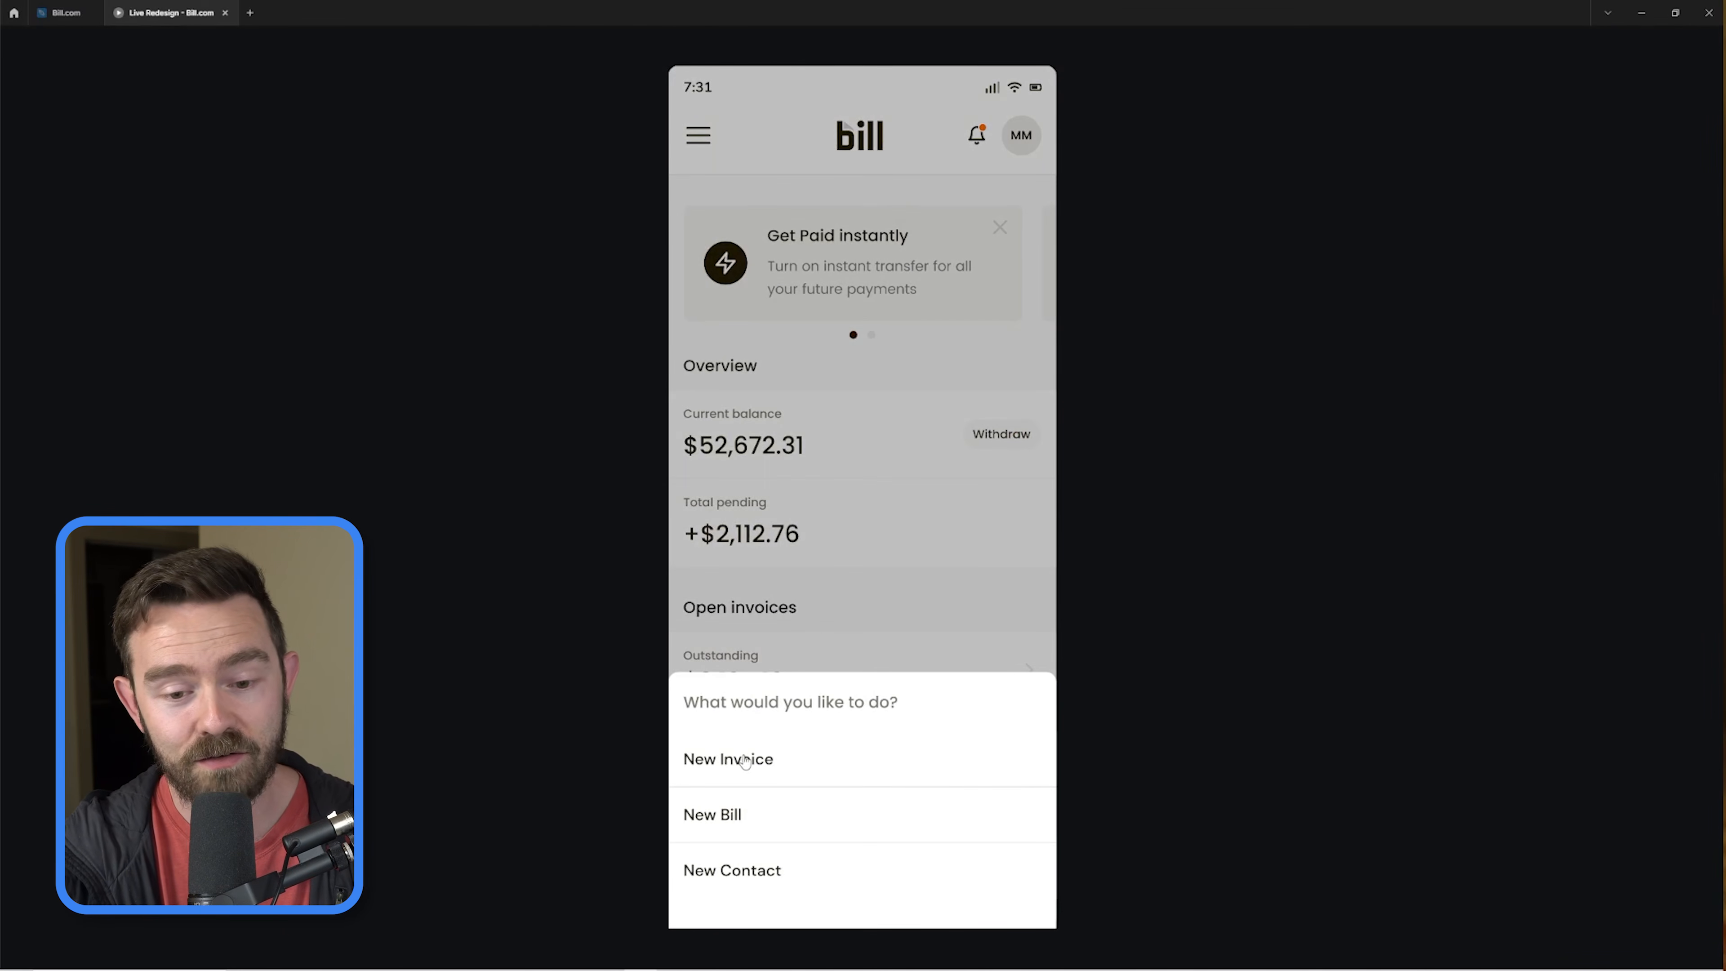
pyautogui.click(745, 762)
pyautogui.scroll(-1, 821, 297)
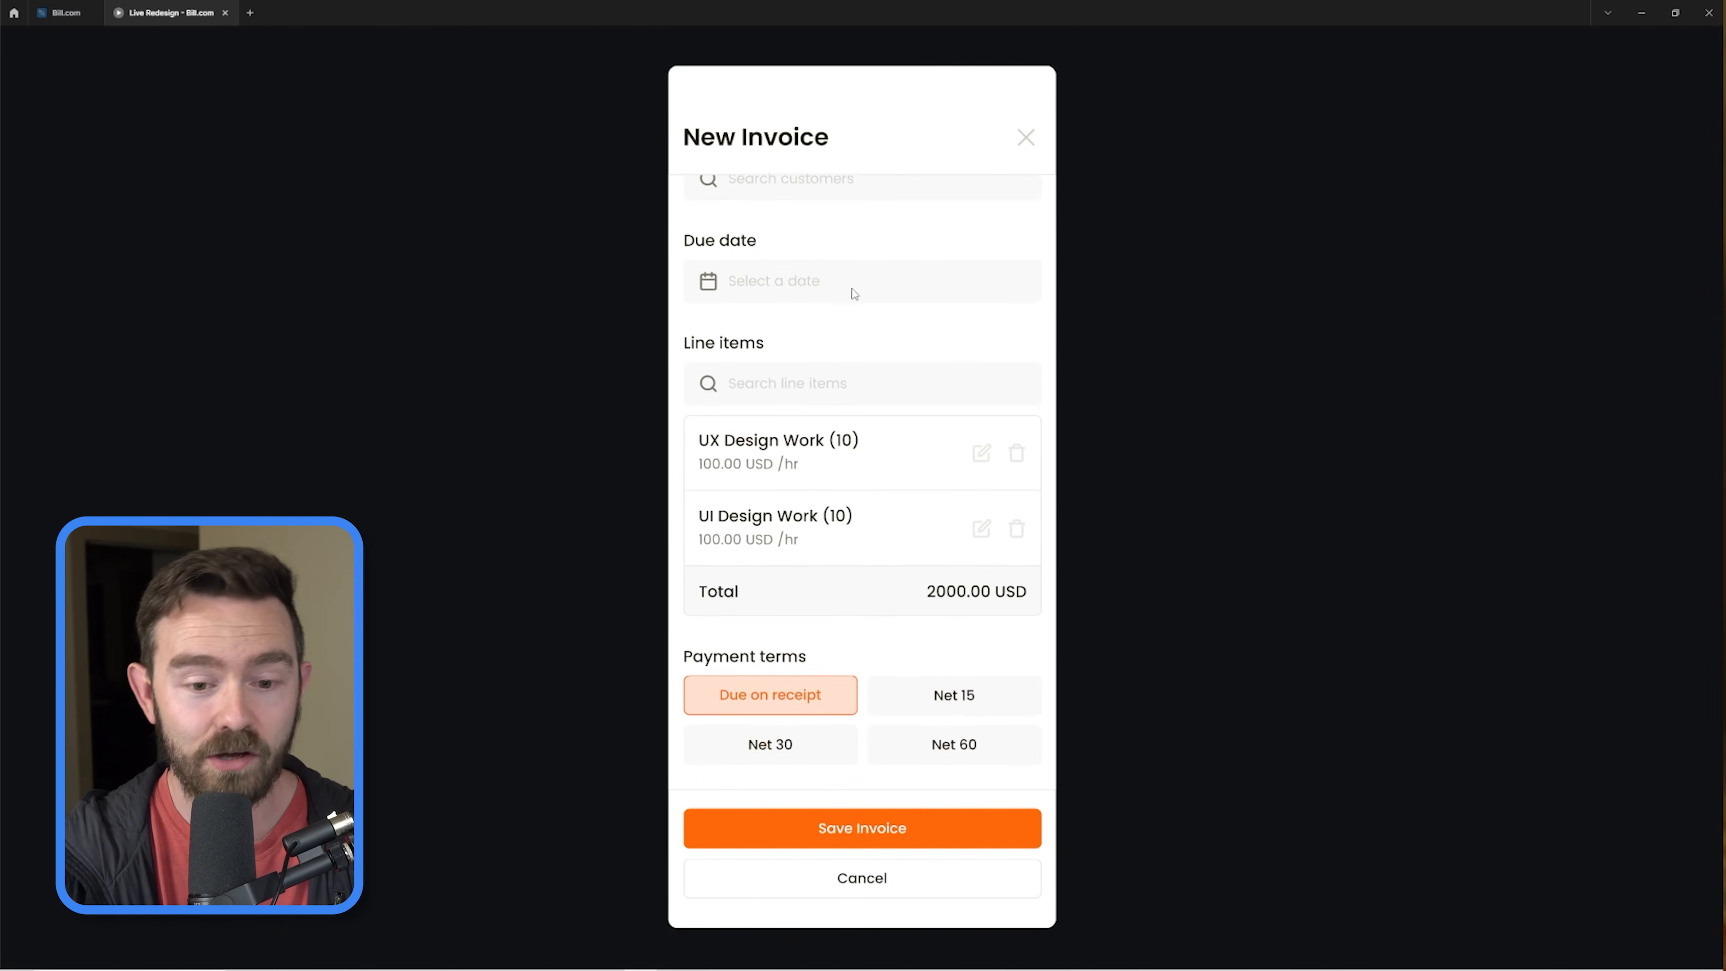
pyautogui.scroll(-3, 863, 408)
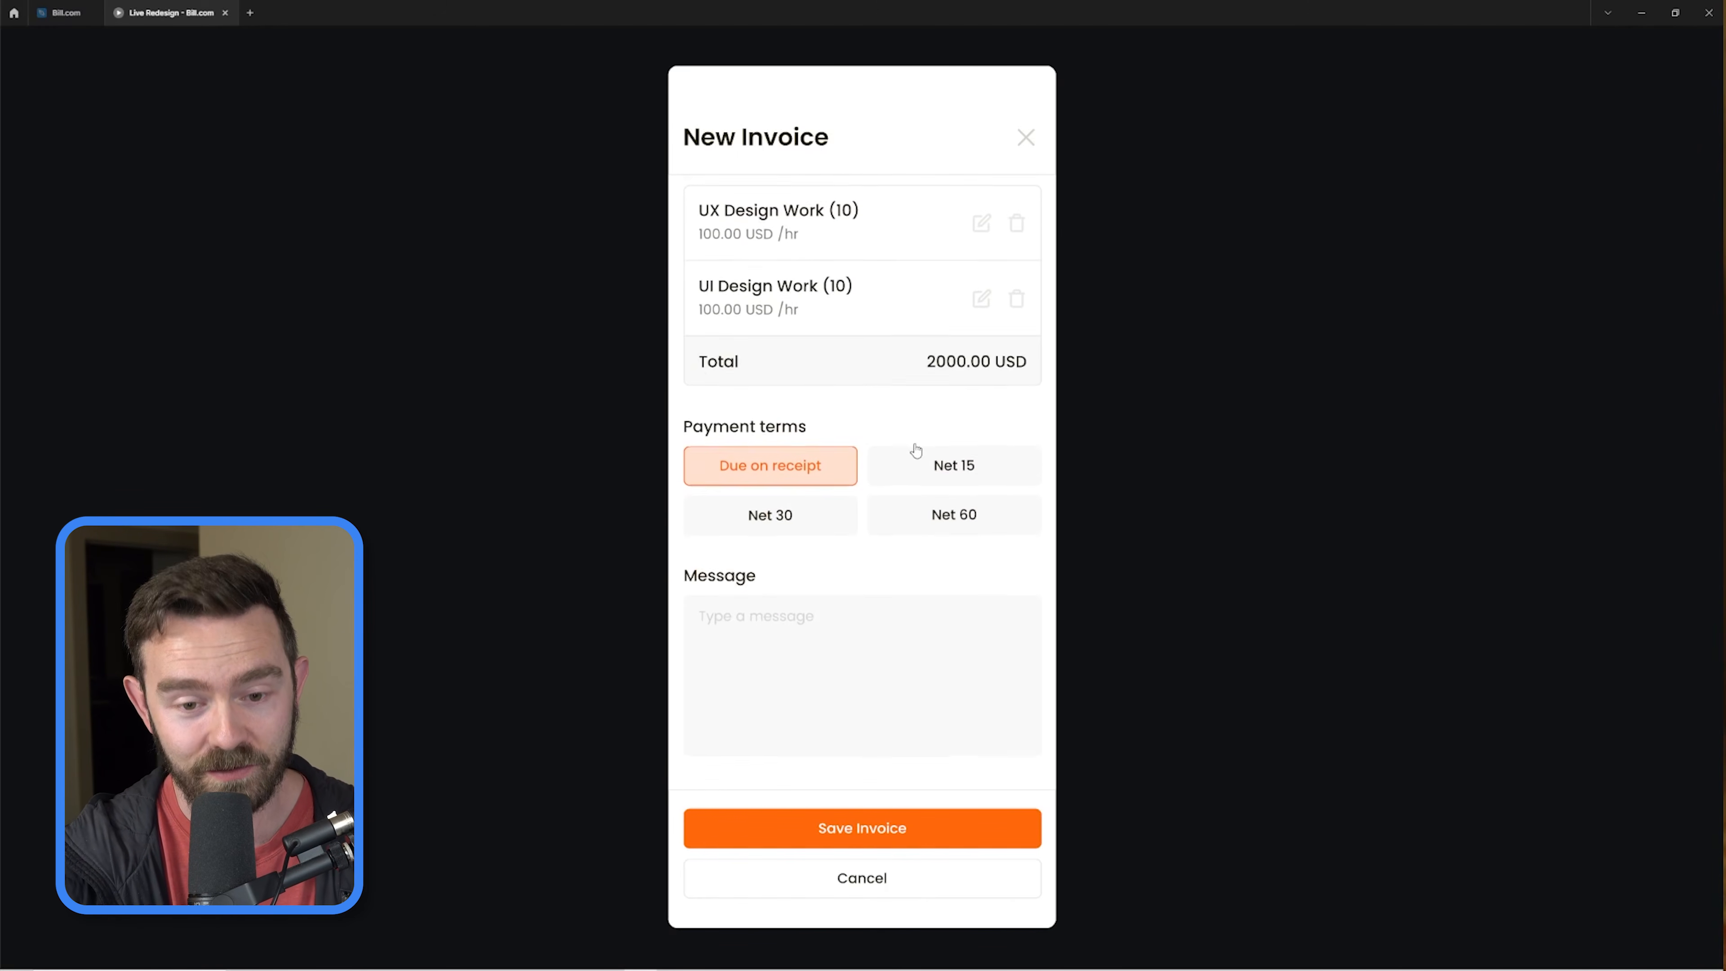
pyautogui.scroll(4, 898, 309)
pyautogui.click(881, 834)
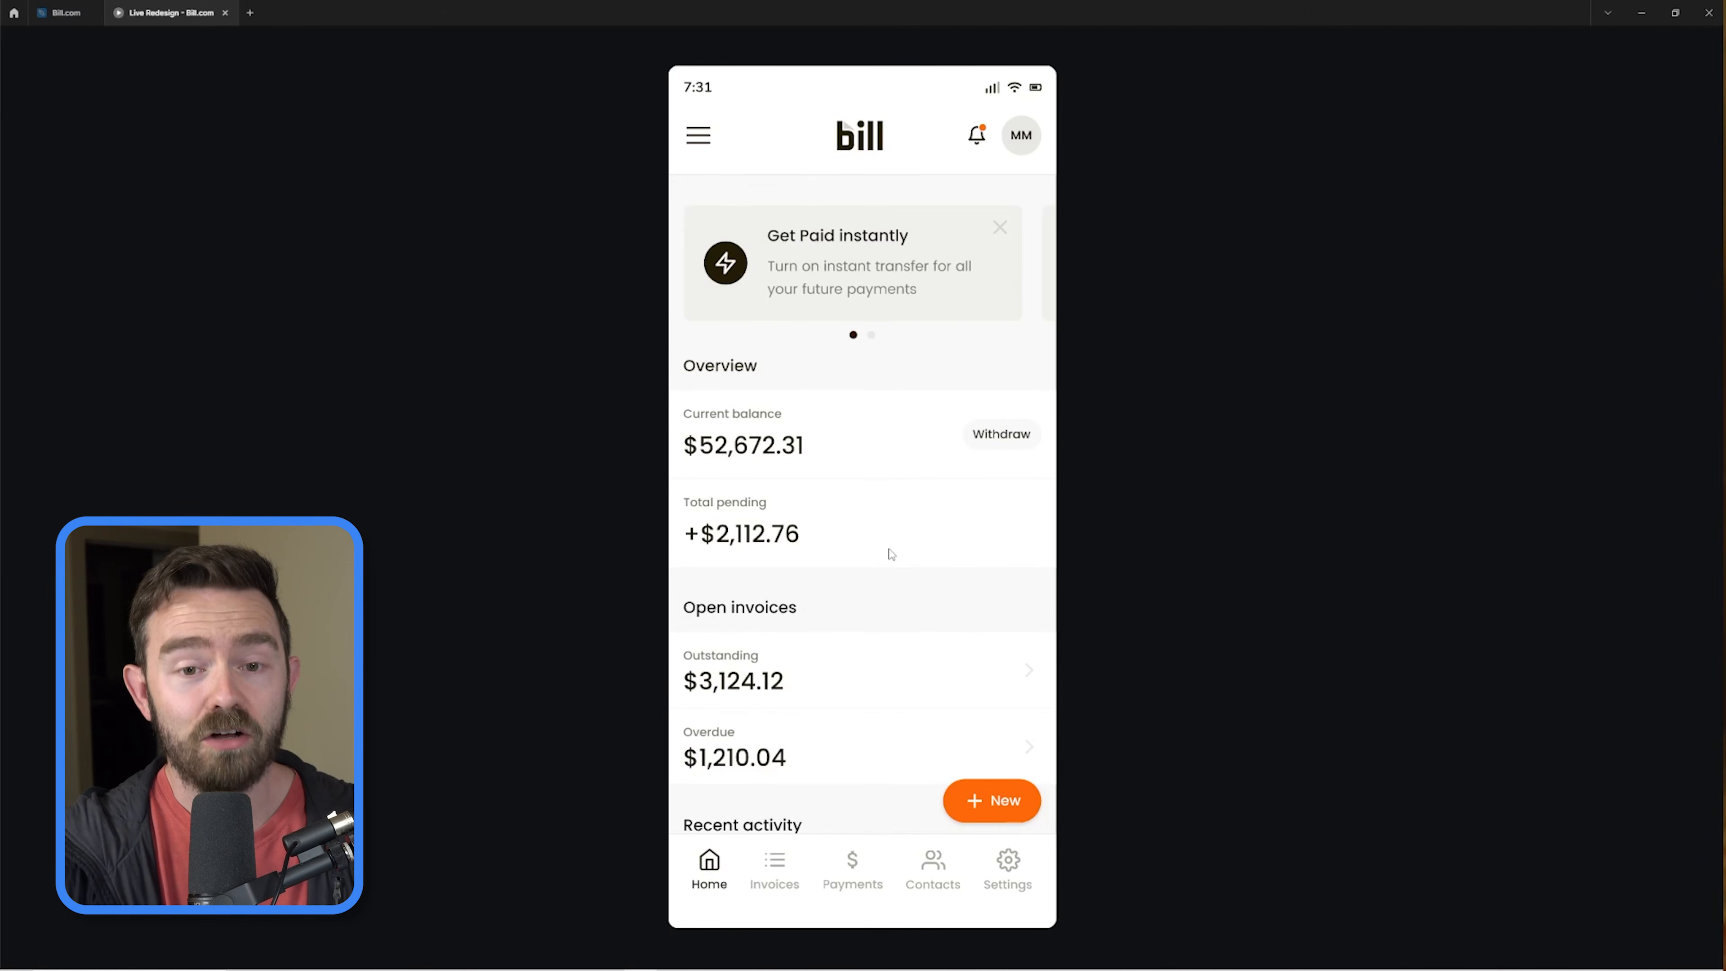